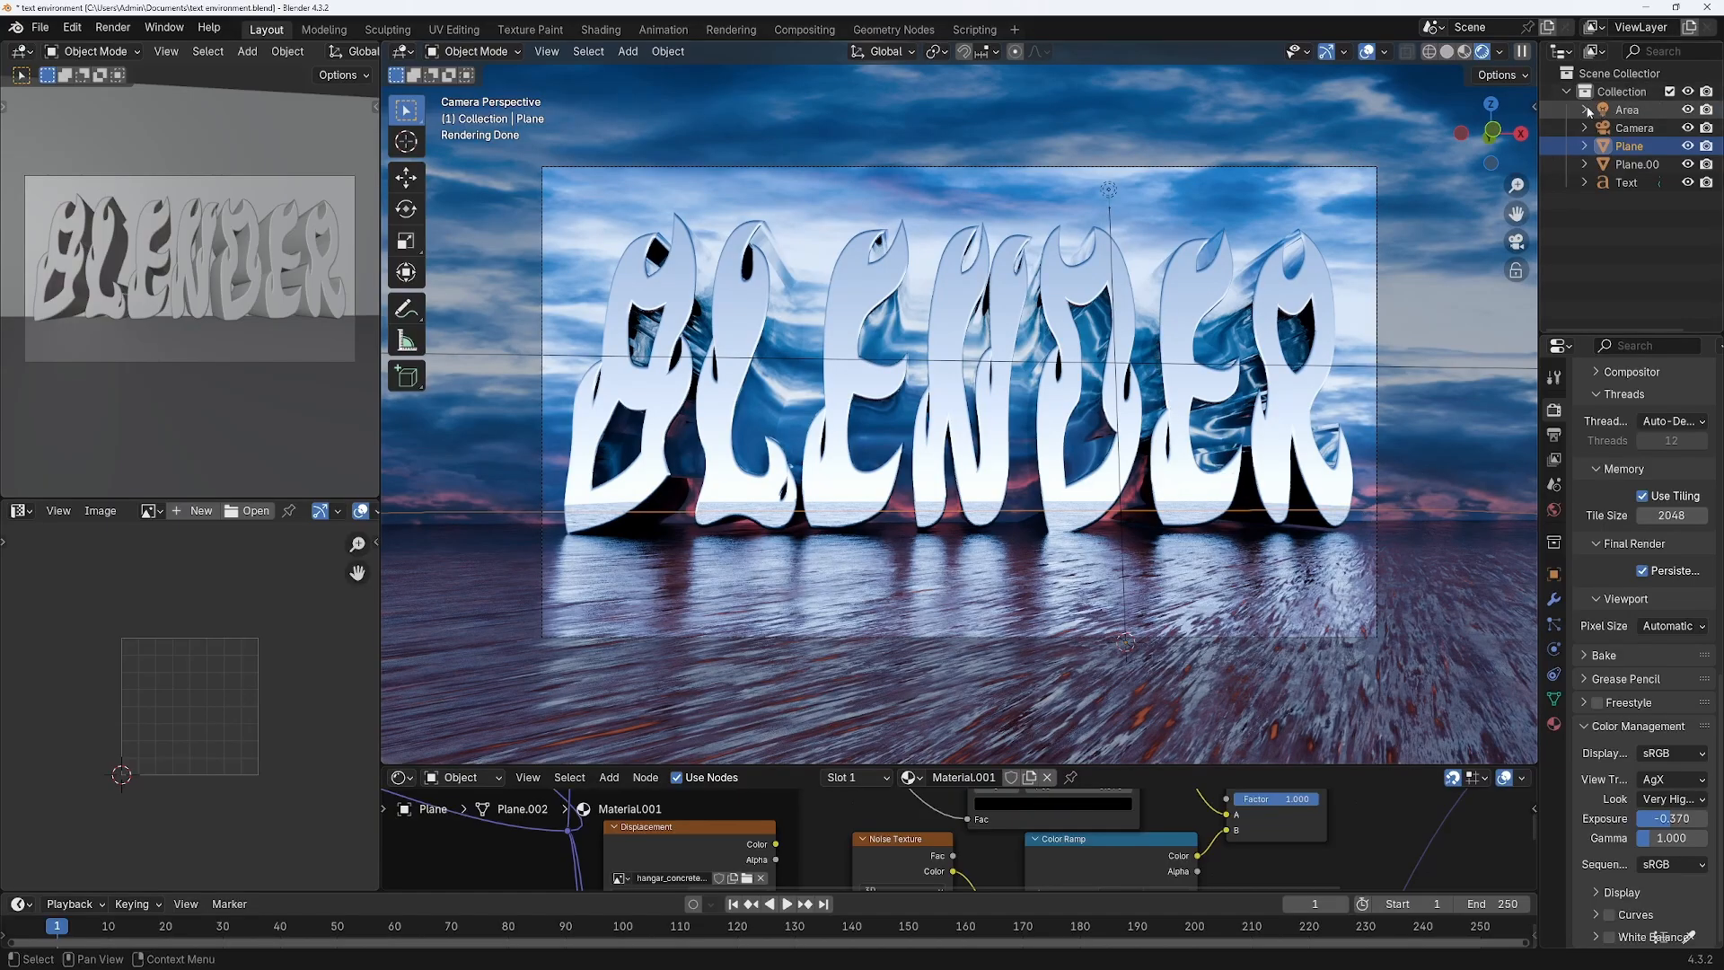
- Hide the Area light in the finished text scene's viewport and show the world settings
click(1689, 110)
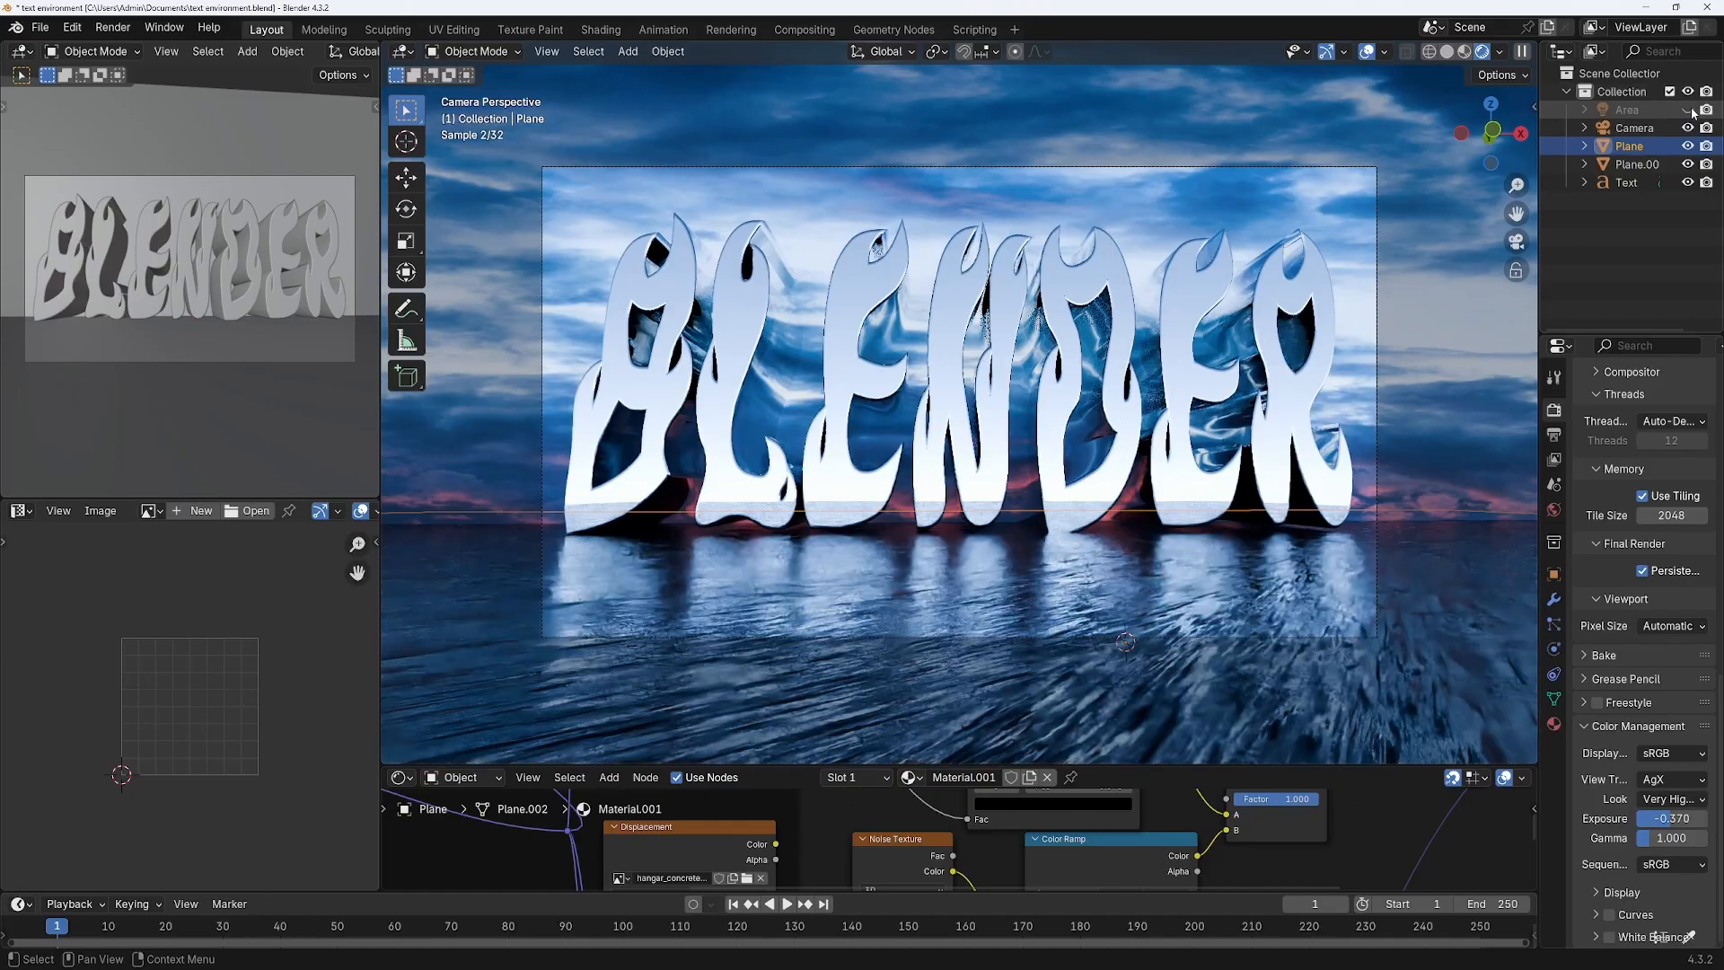
click(1554, 510)
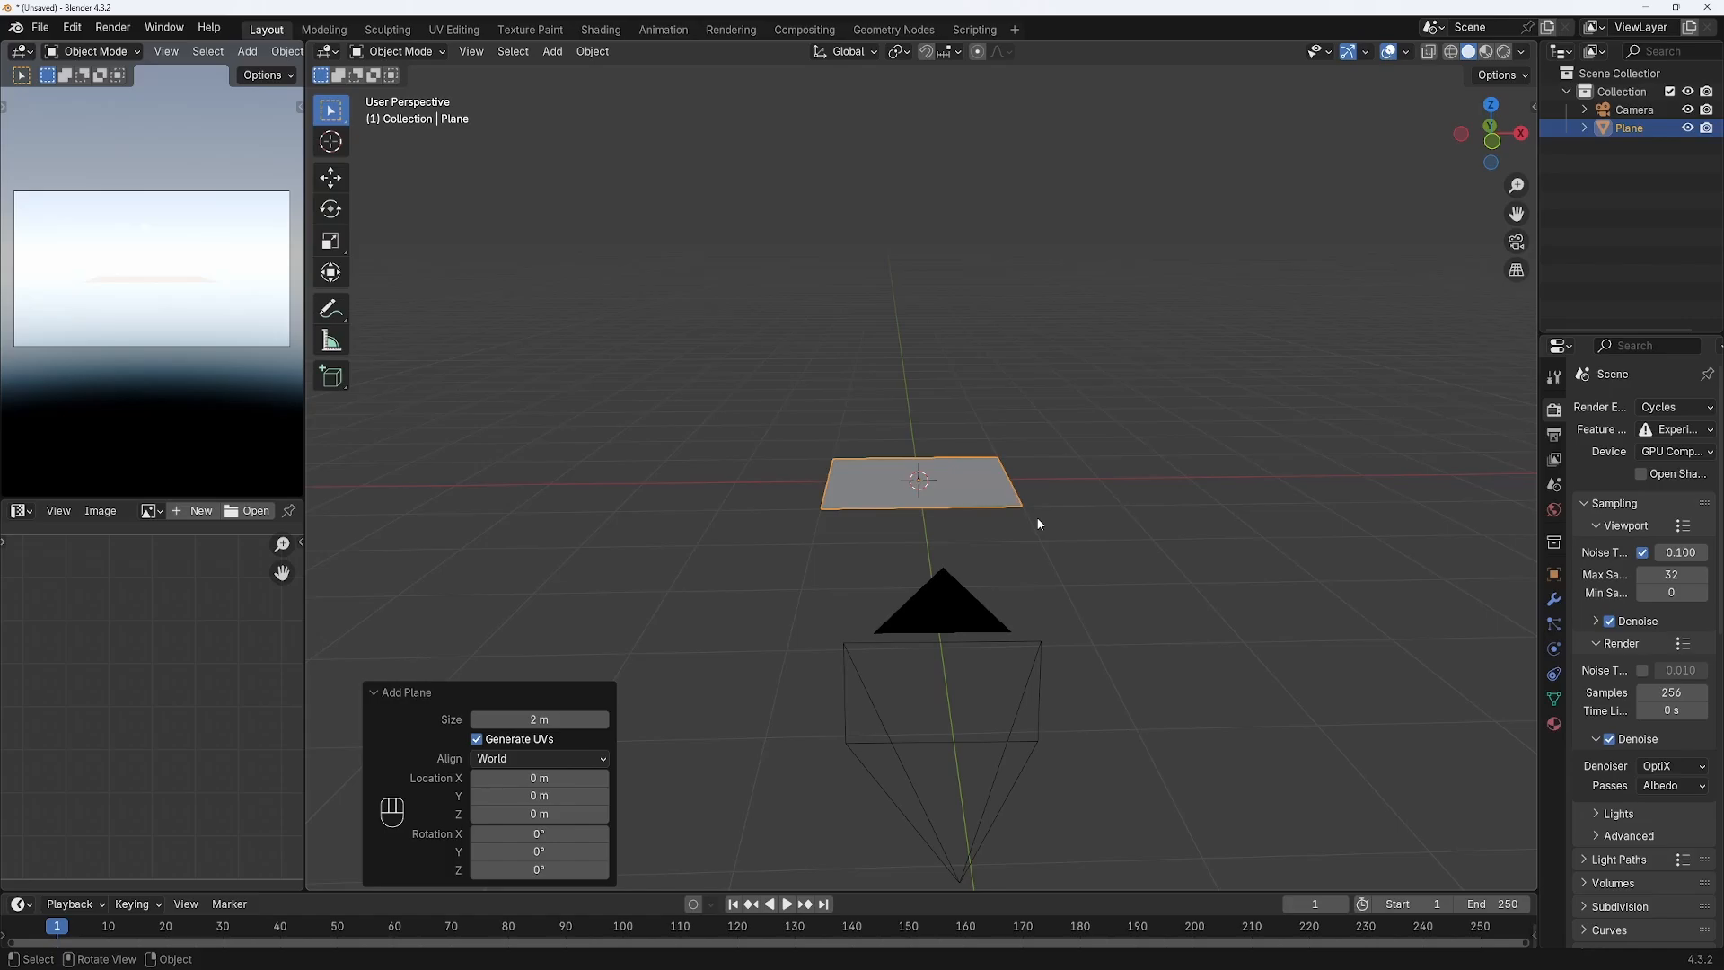
- Scale the floor plane by a factor of 5
key(s)
key(KP_5)
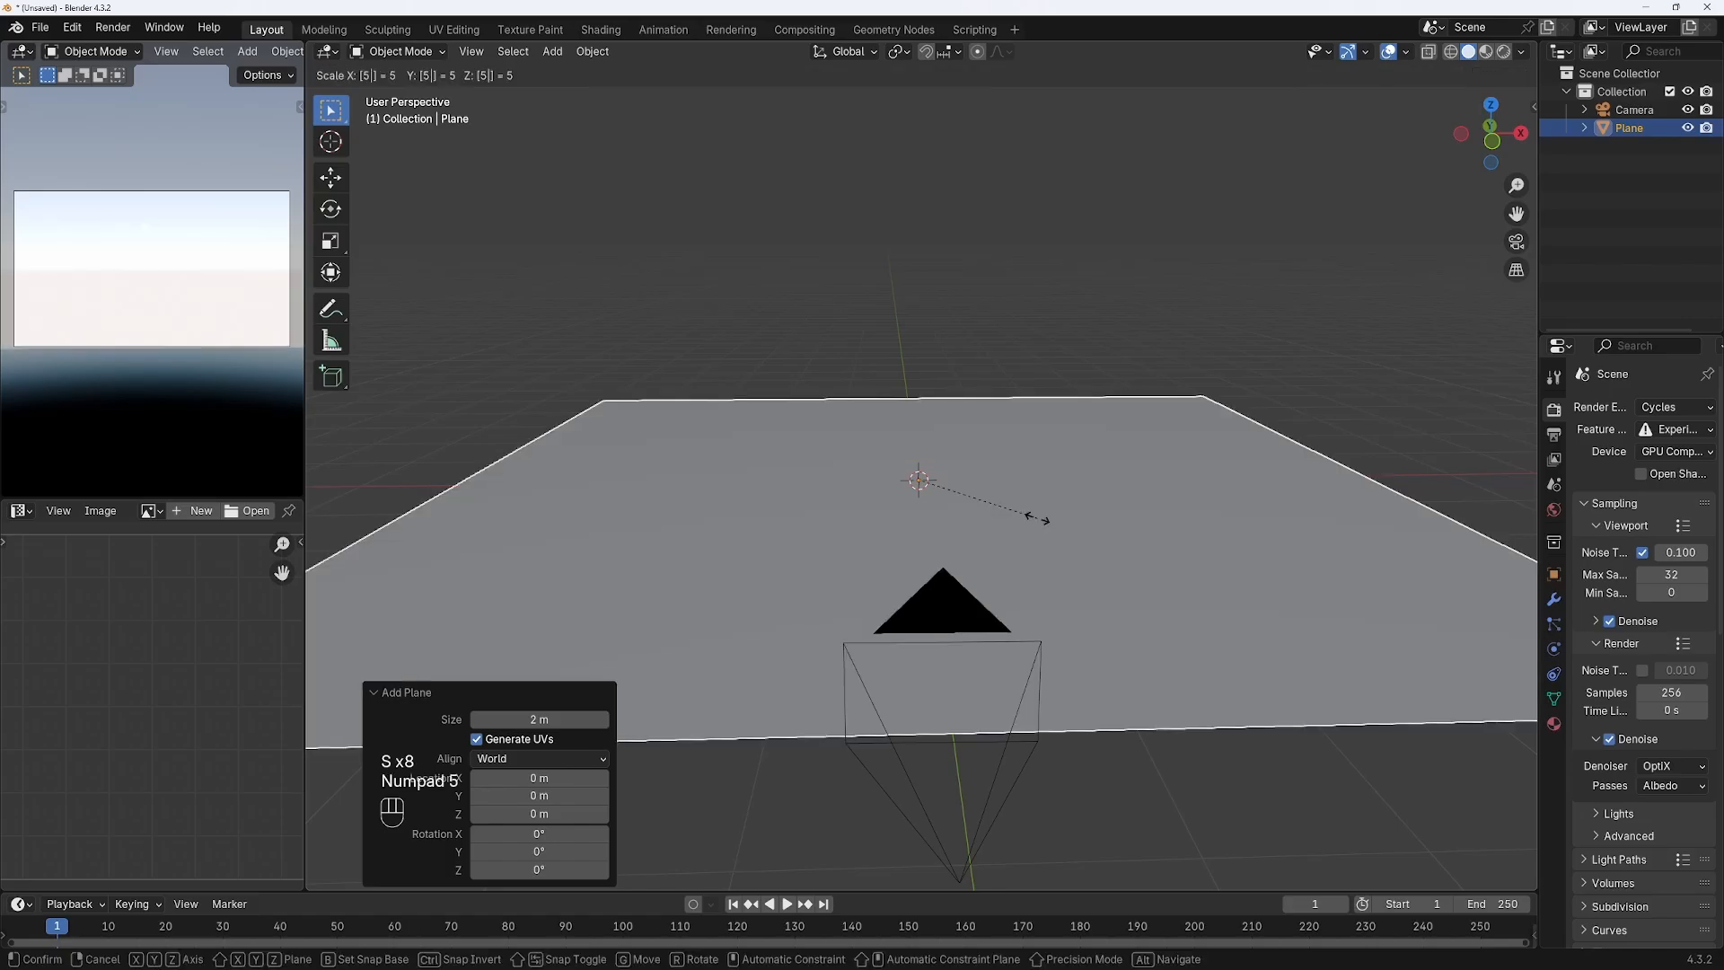
click(1037, 519)
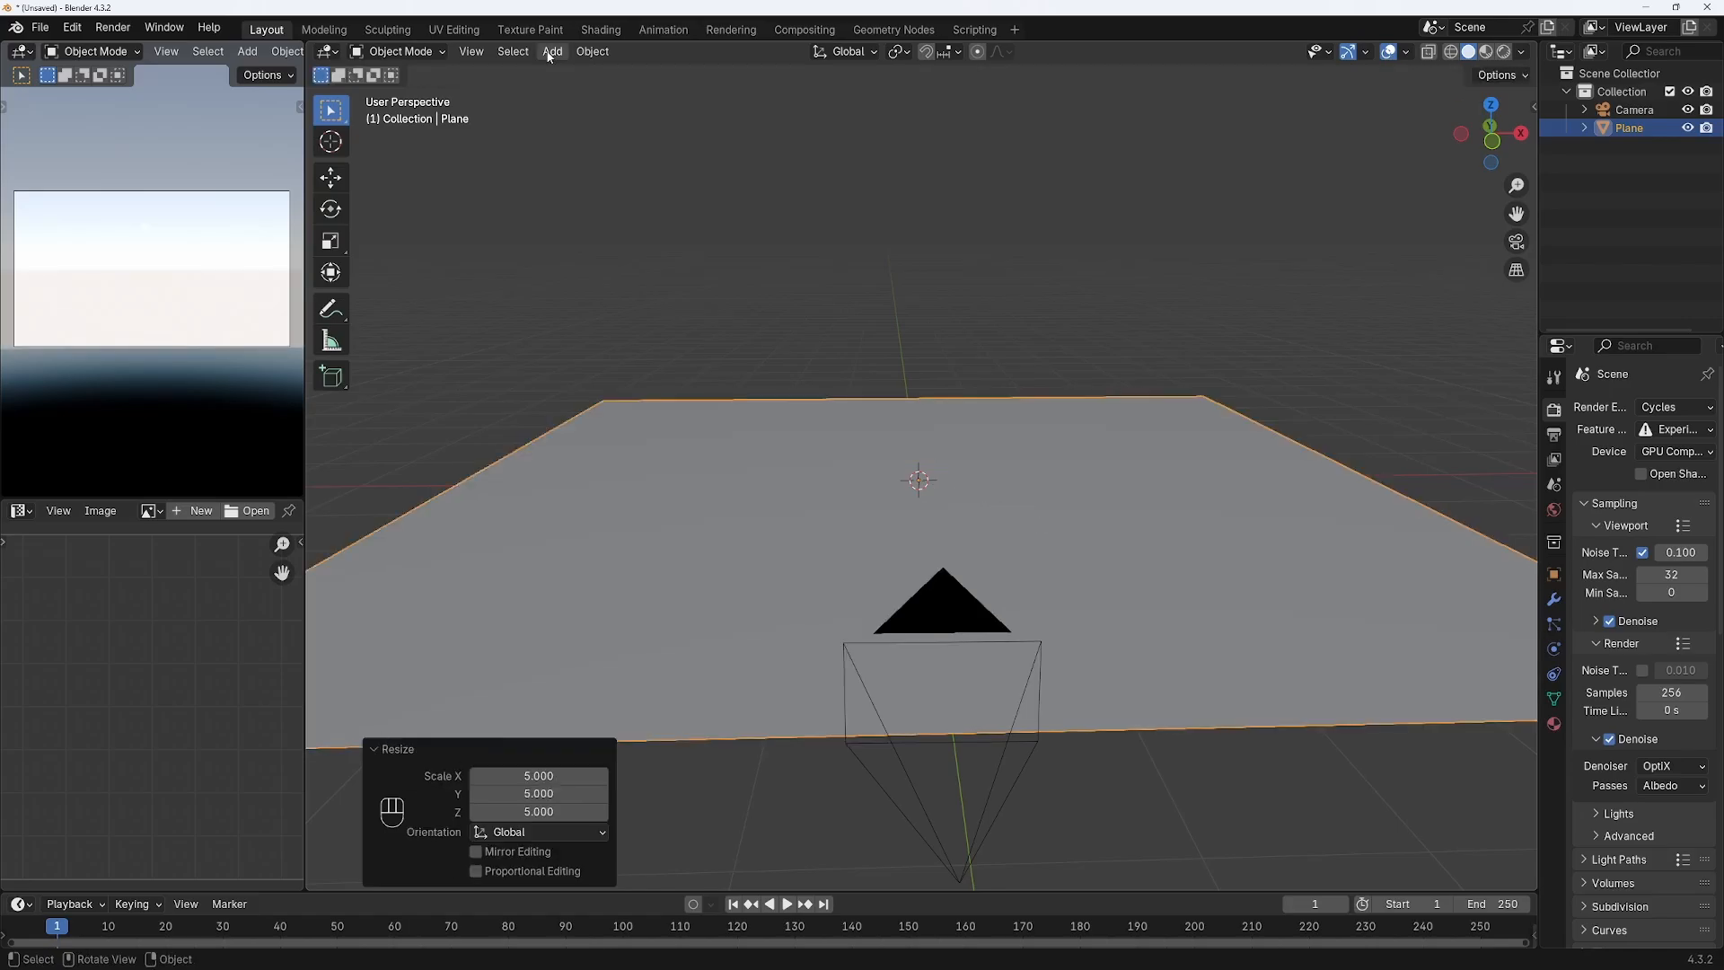
- Add a second plane at the origin and rotate it 90° about the X axis so it stands upright
click(552, 51)
mouse_move(577, 73)
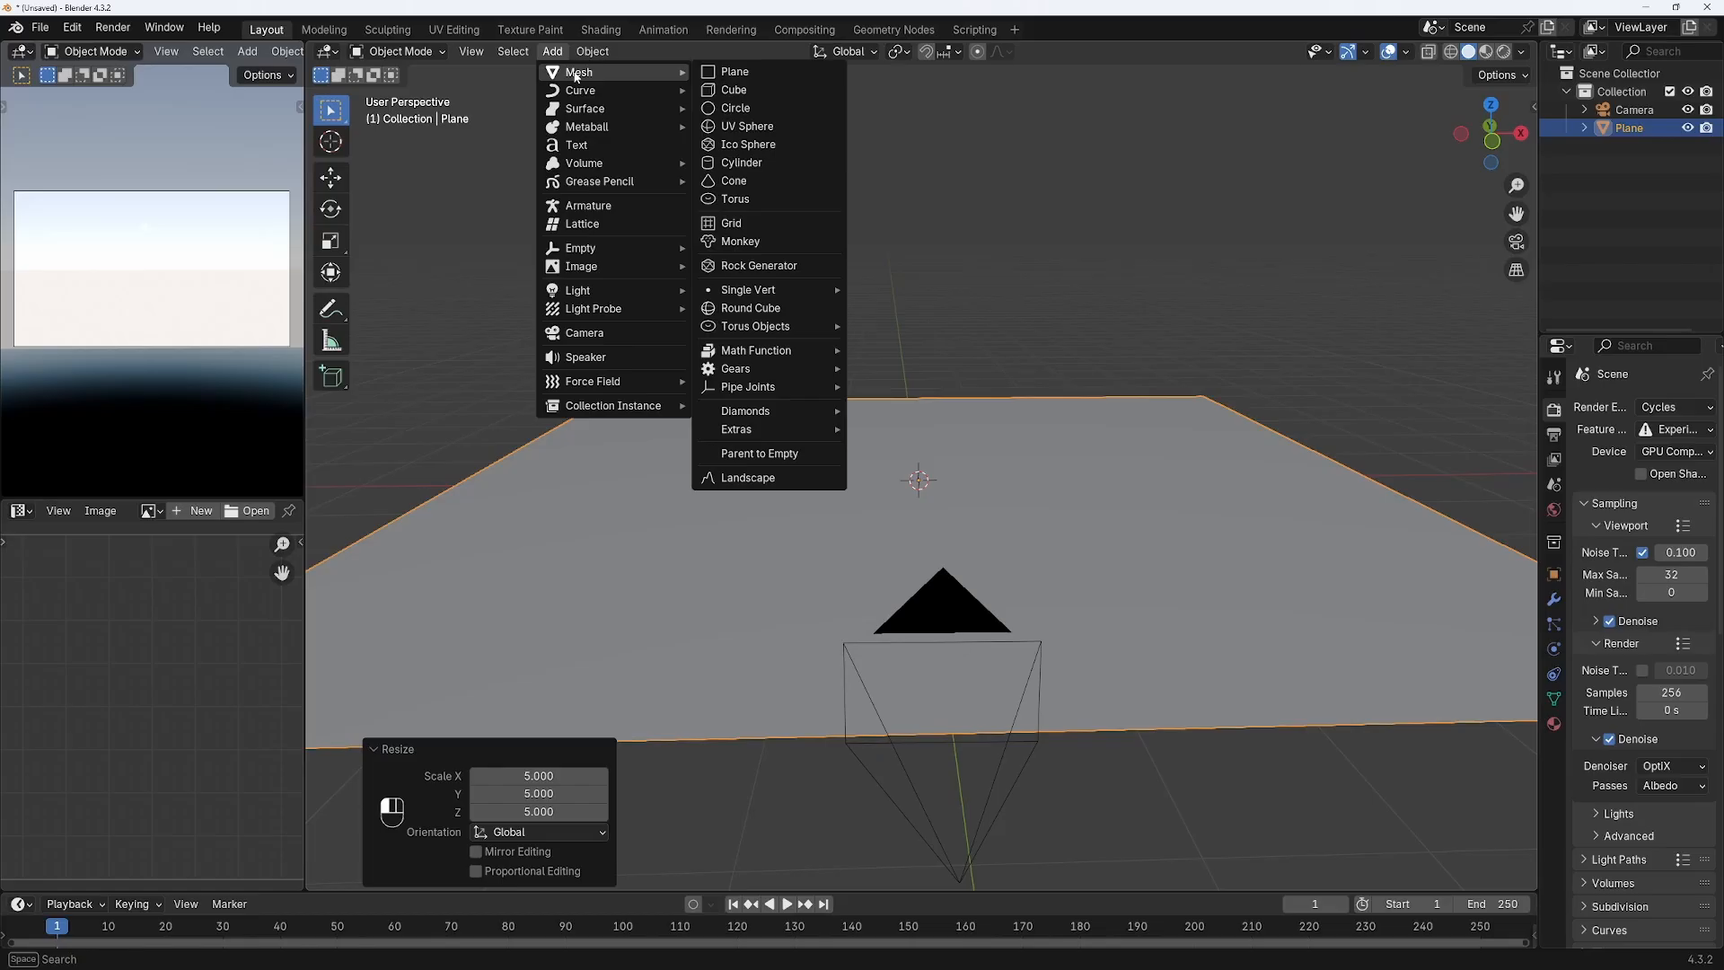
click(734, 72)
key(r)
key(x)
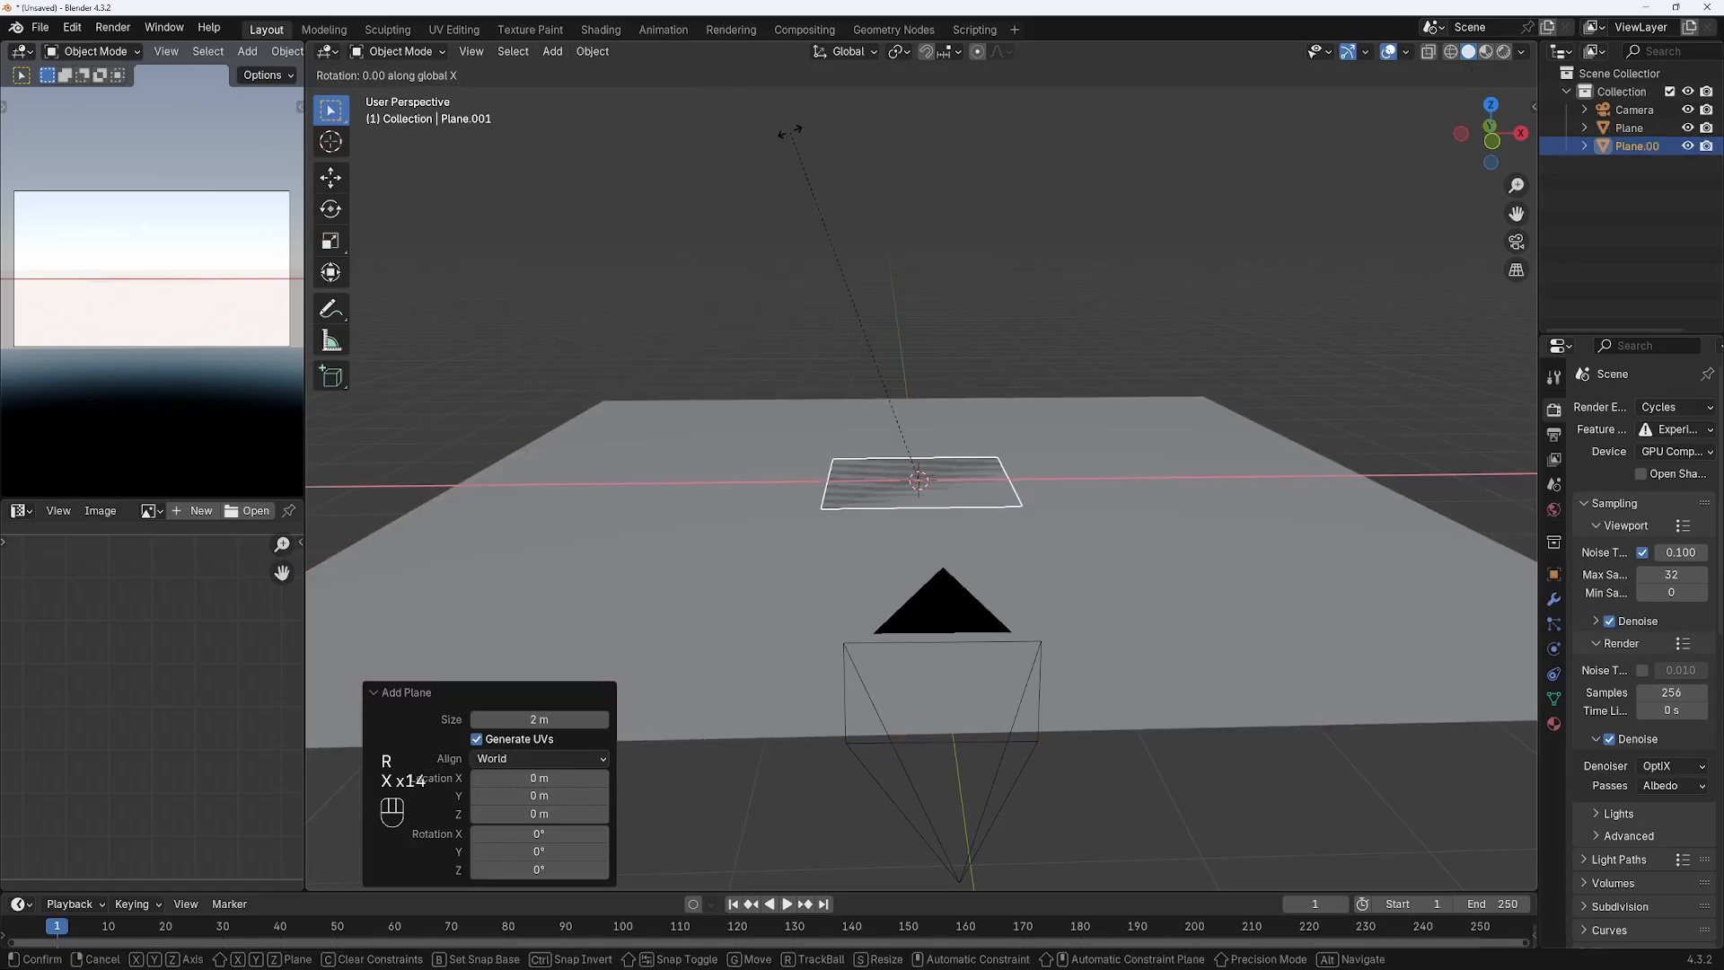
key(KP_9)
key(KP_0)
key(x)
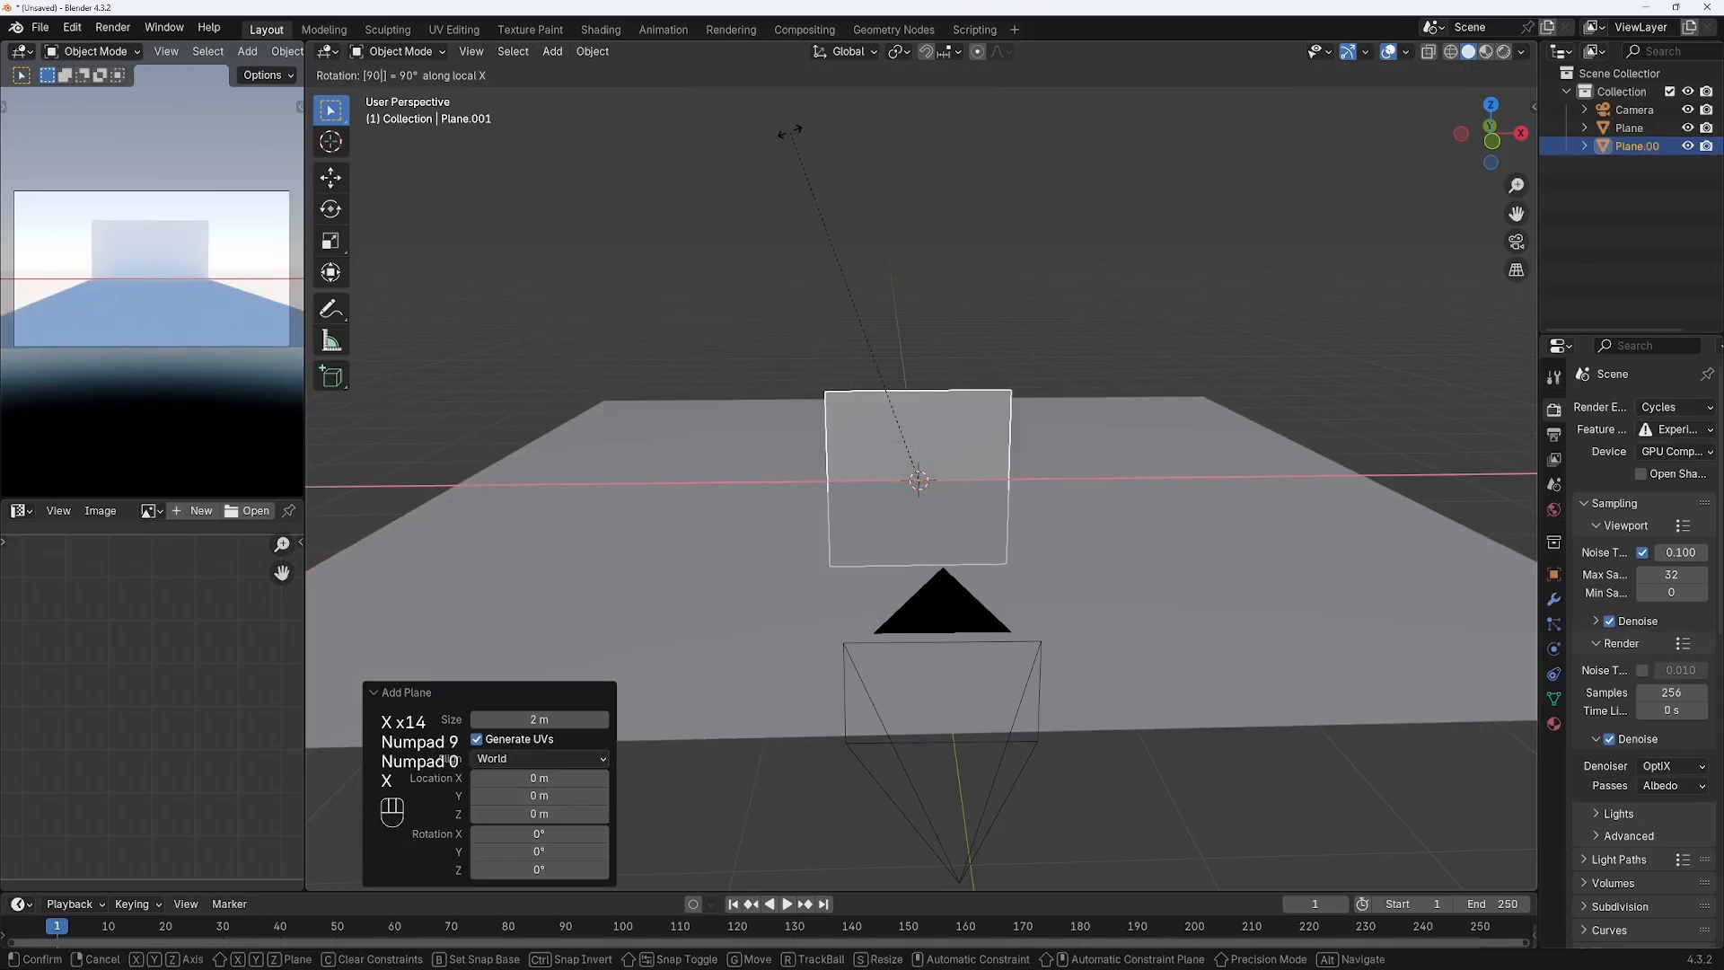
key(Return)
- Move the upright plane about 5.04 m along Y to the back edge of the floor plane
key(KP_7)
scroll(1199, 350, down, 4)
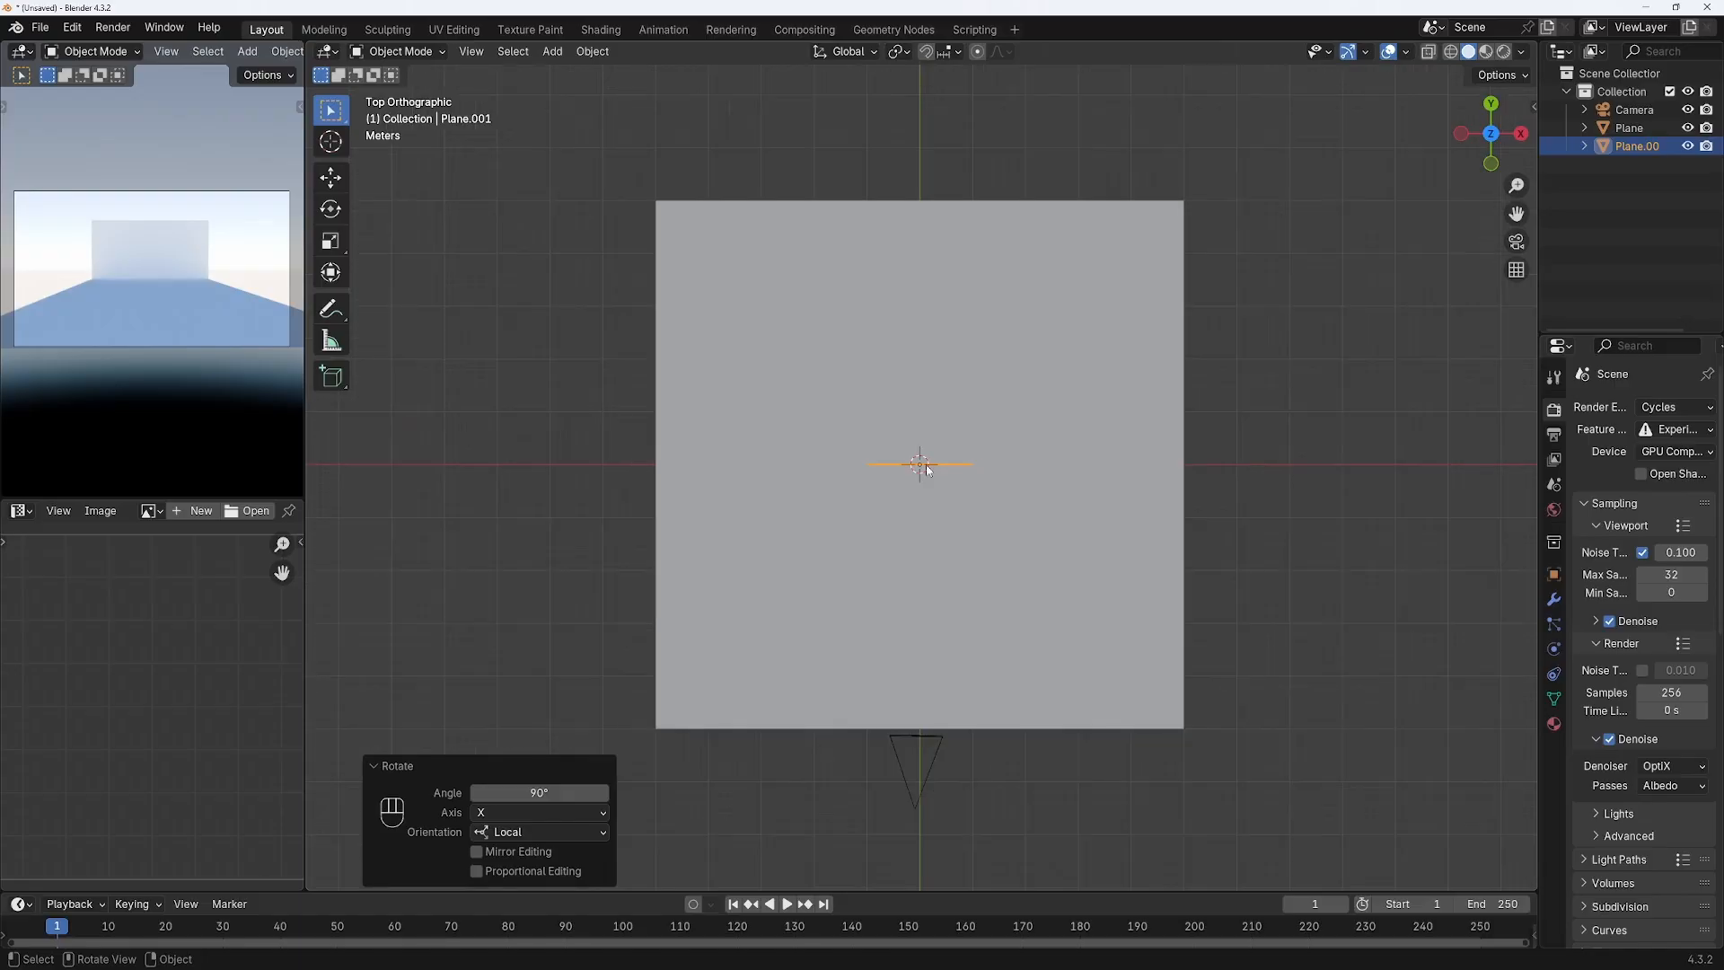
key(g)
key(y)
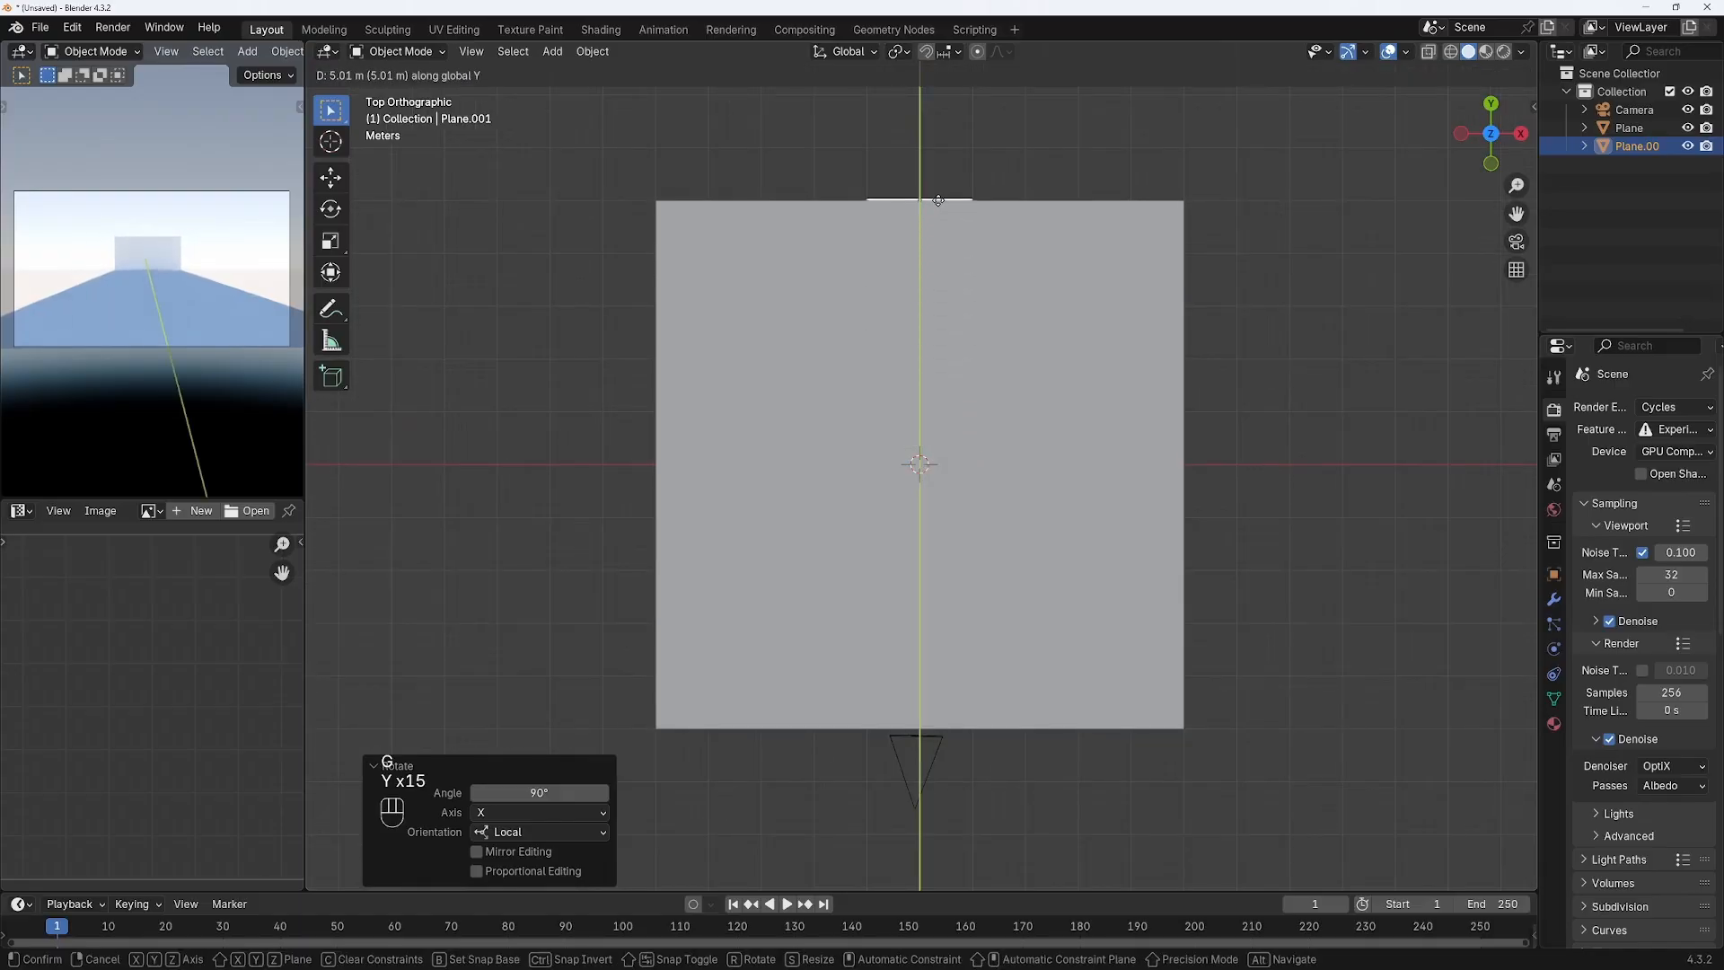
click(938, 200)
- Raise the upright plane about 1.97 m along Z and scale it up about 5 times as a backdrop wall
drag(1491, 133, 1494, 180)
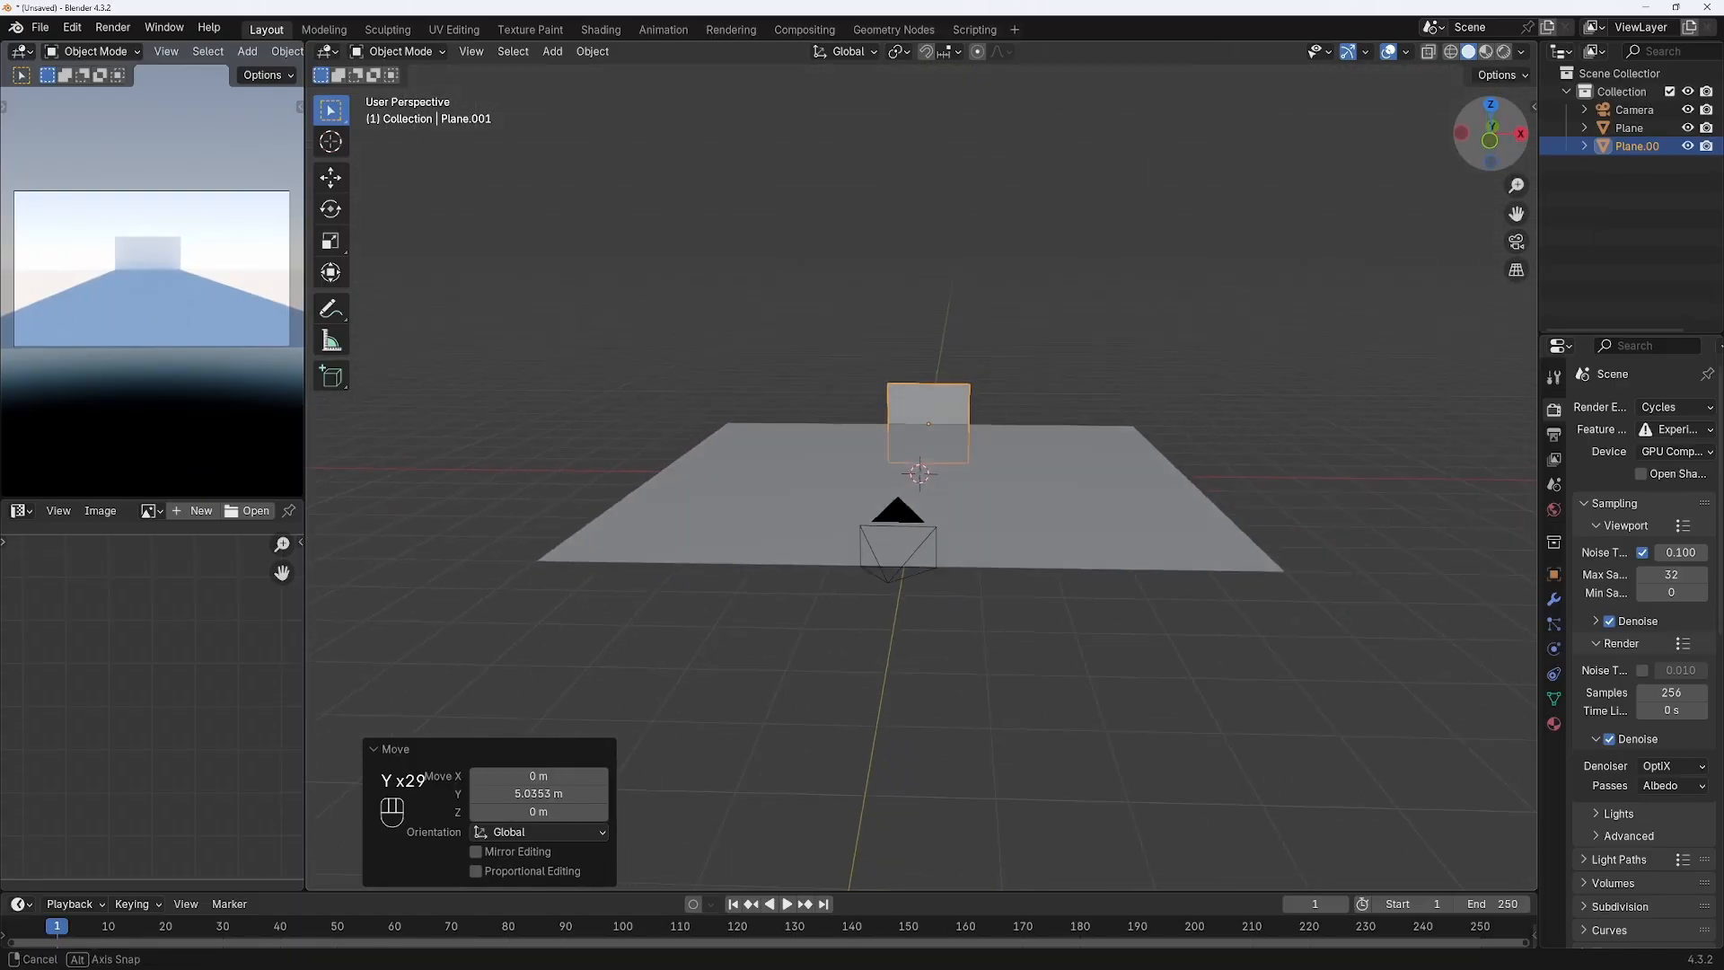
key(g)
key(z)
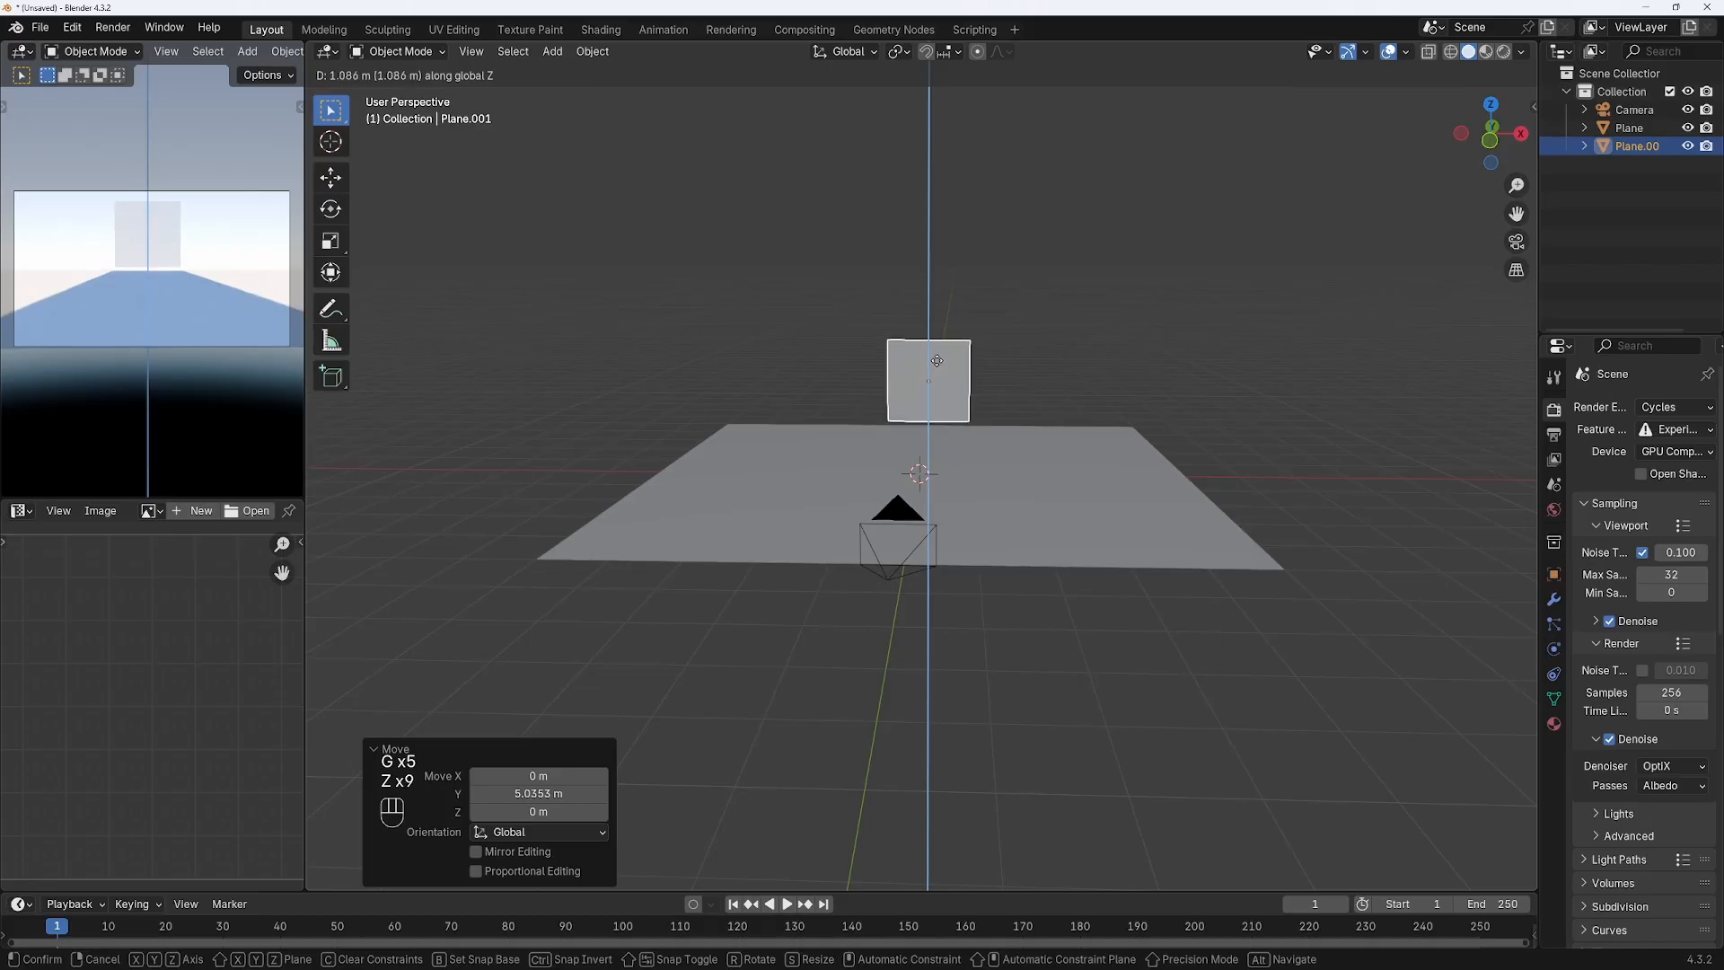
click(938, 332)
key(s)
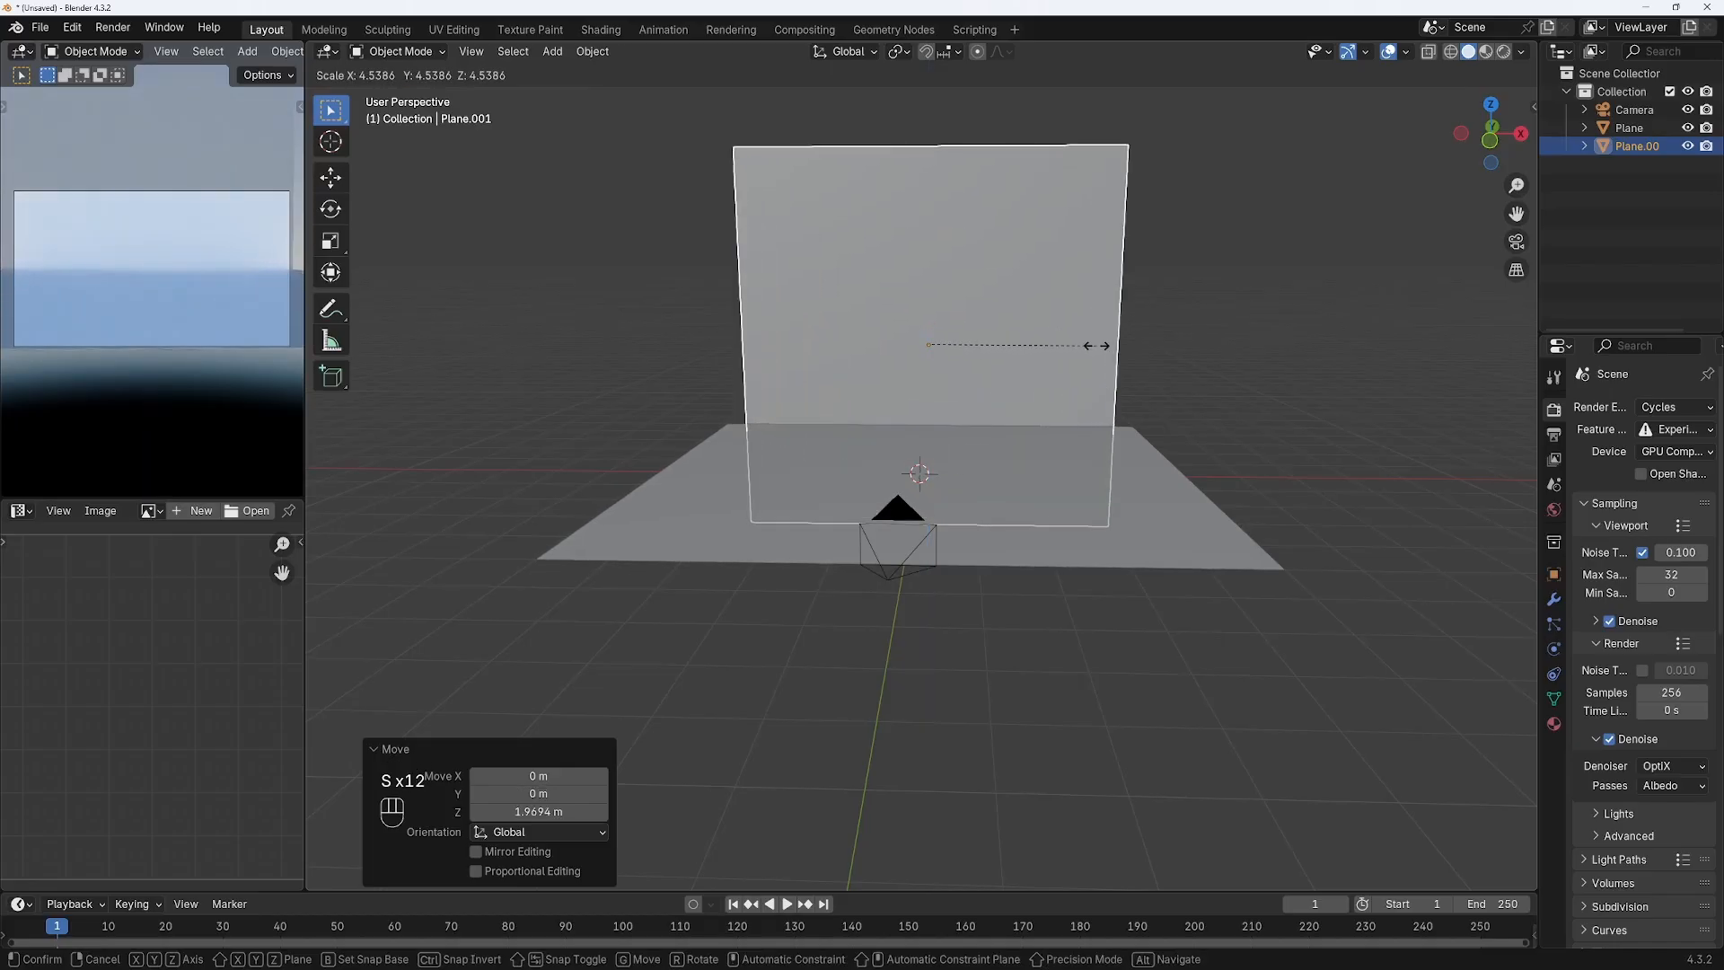
click(1122, 347)
- Add a text object at the origin and rotate it 90° about the X axis to stand upright
scroll(1122, 347, up, 2)
click(552, 52)
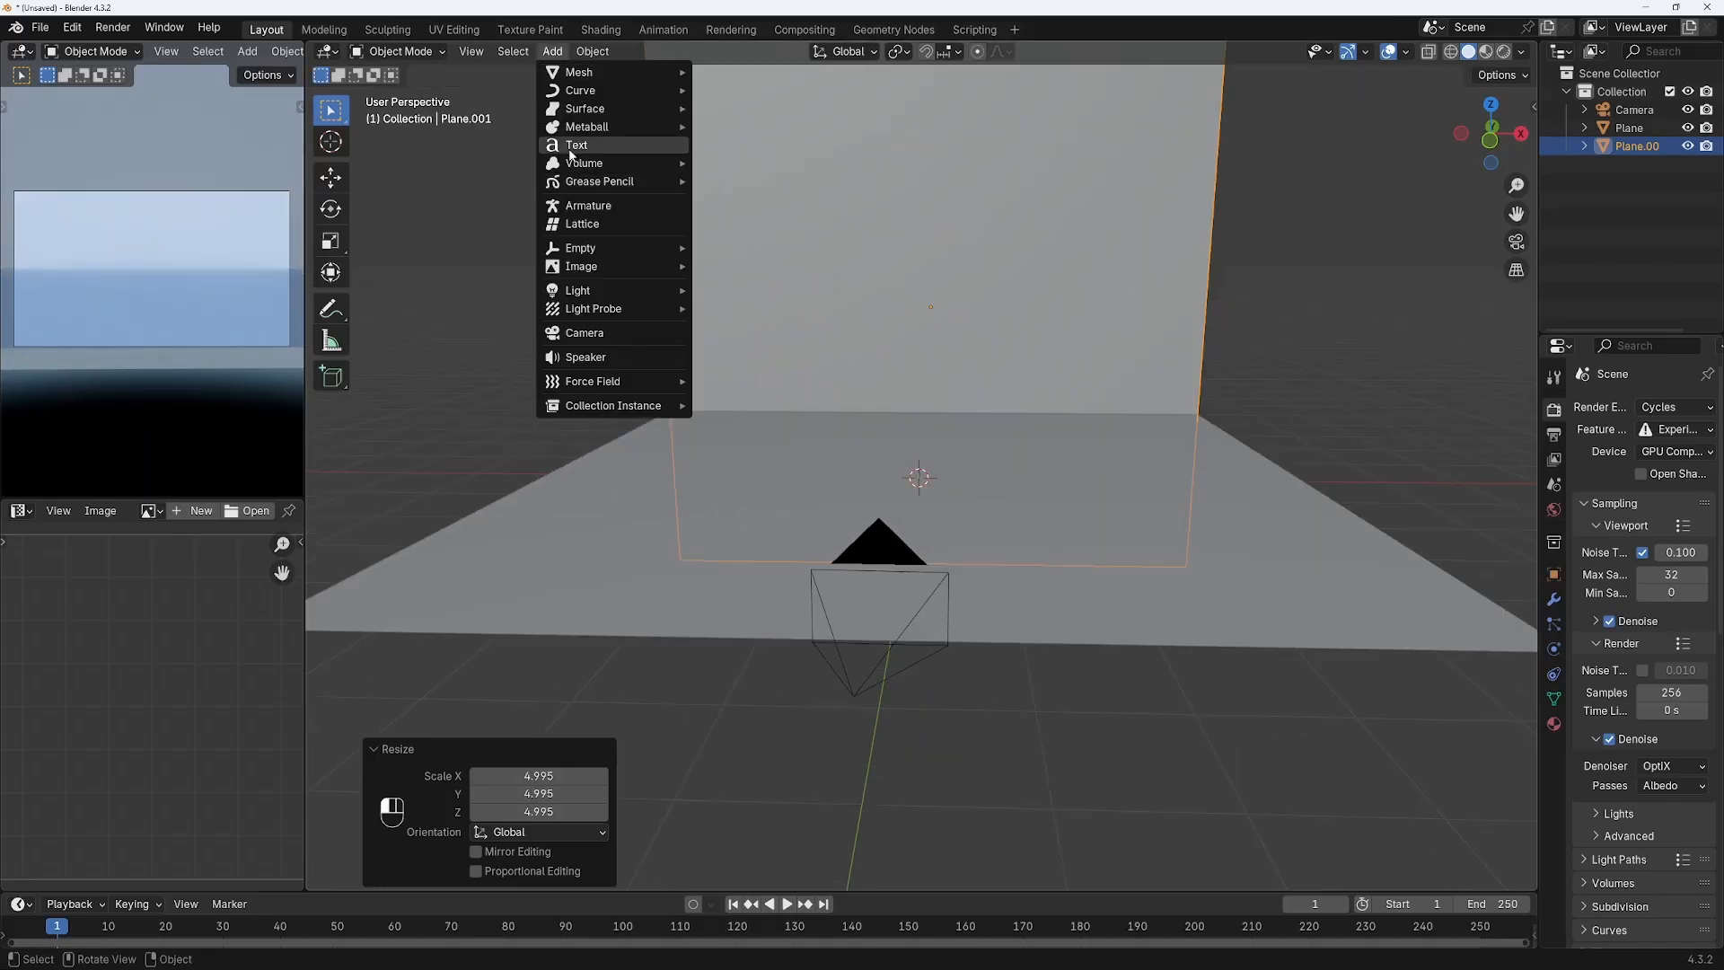
click(572, 145)
key(r)
key(x)
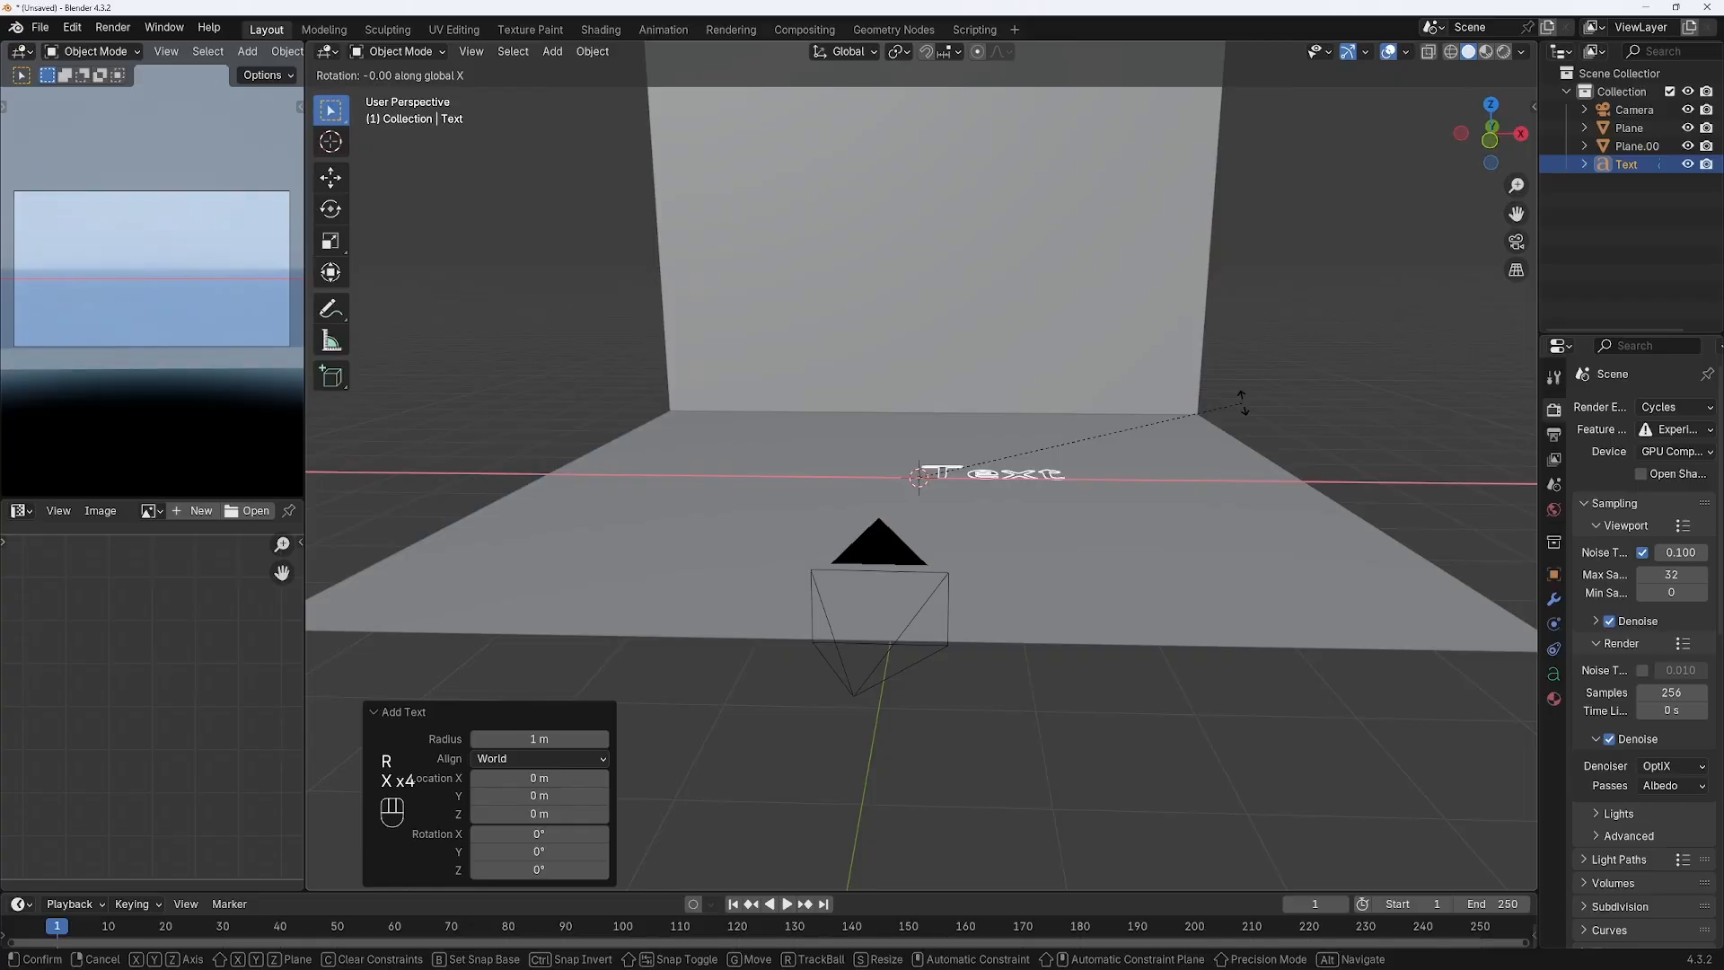
key(x)
key(x)
key(x)
key(x)
key(x)
key(KP_9)
key(KP_0)
key(Return)
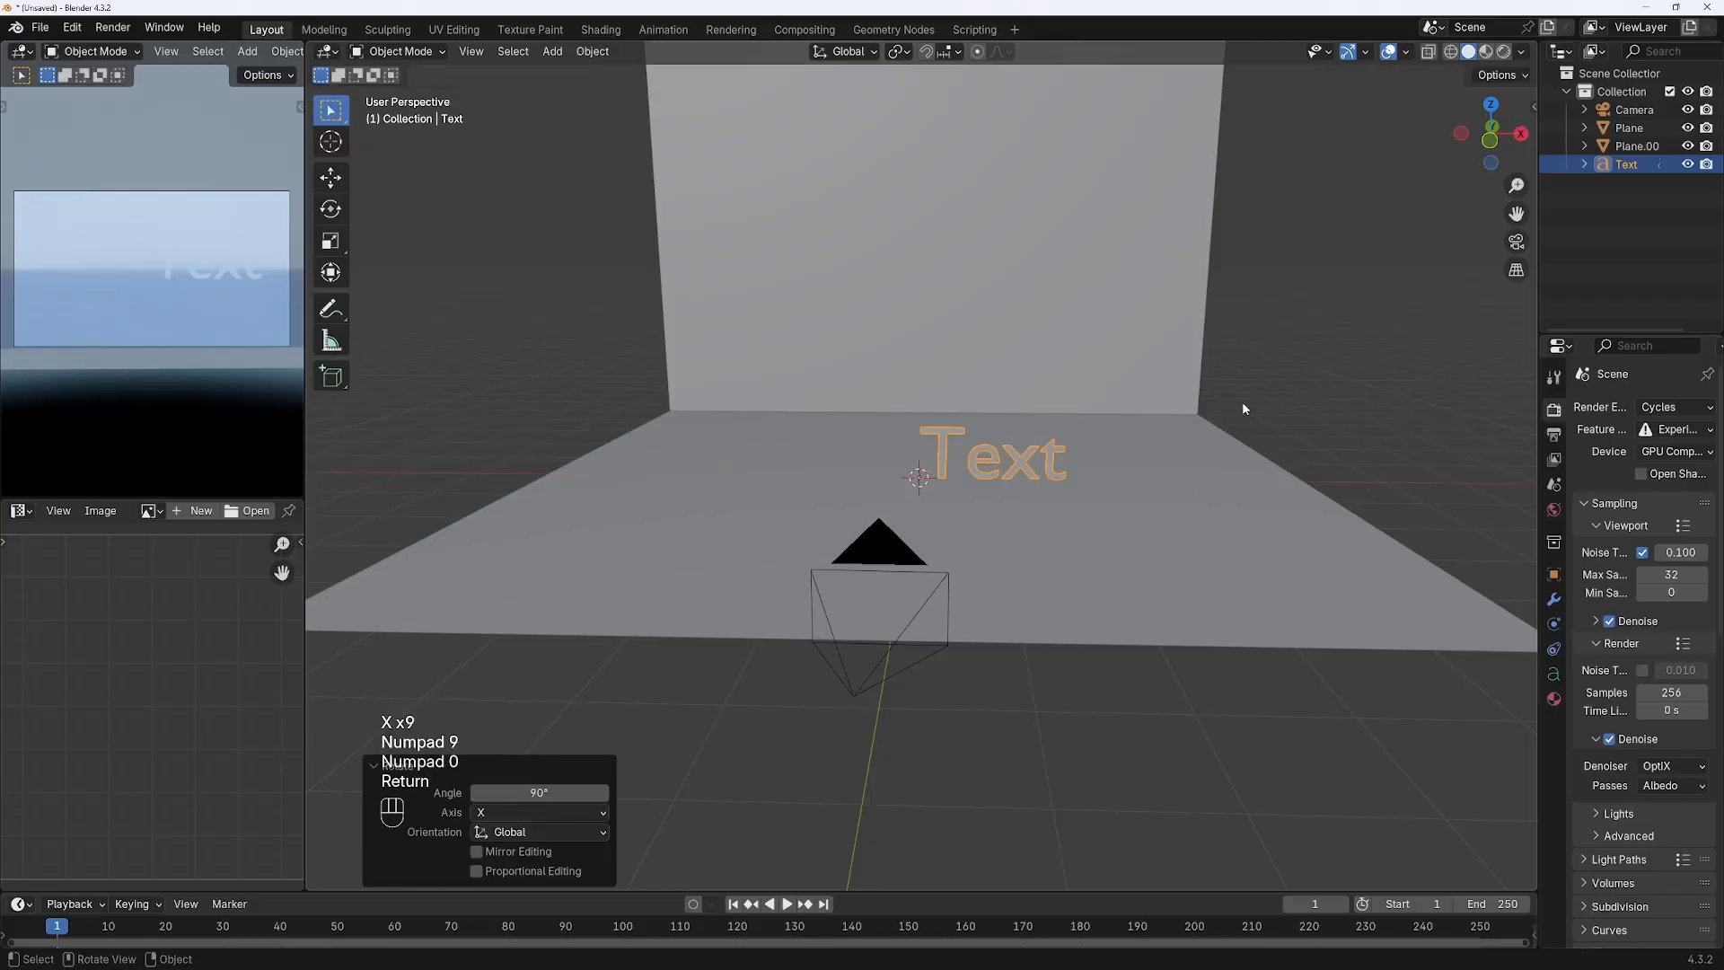
- Set the text's horizontal alignment to Center and extrude it 0.39 m
click(1553, 673)
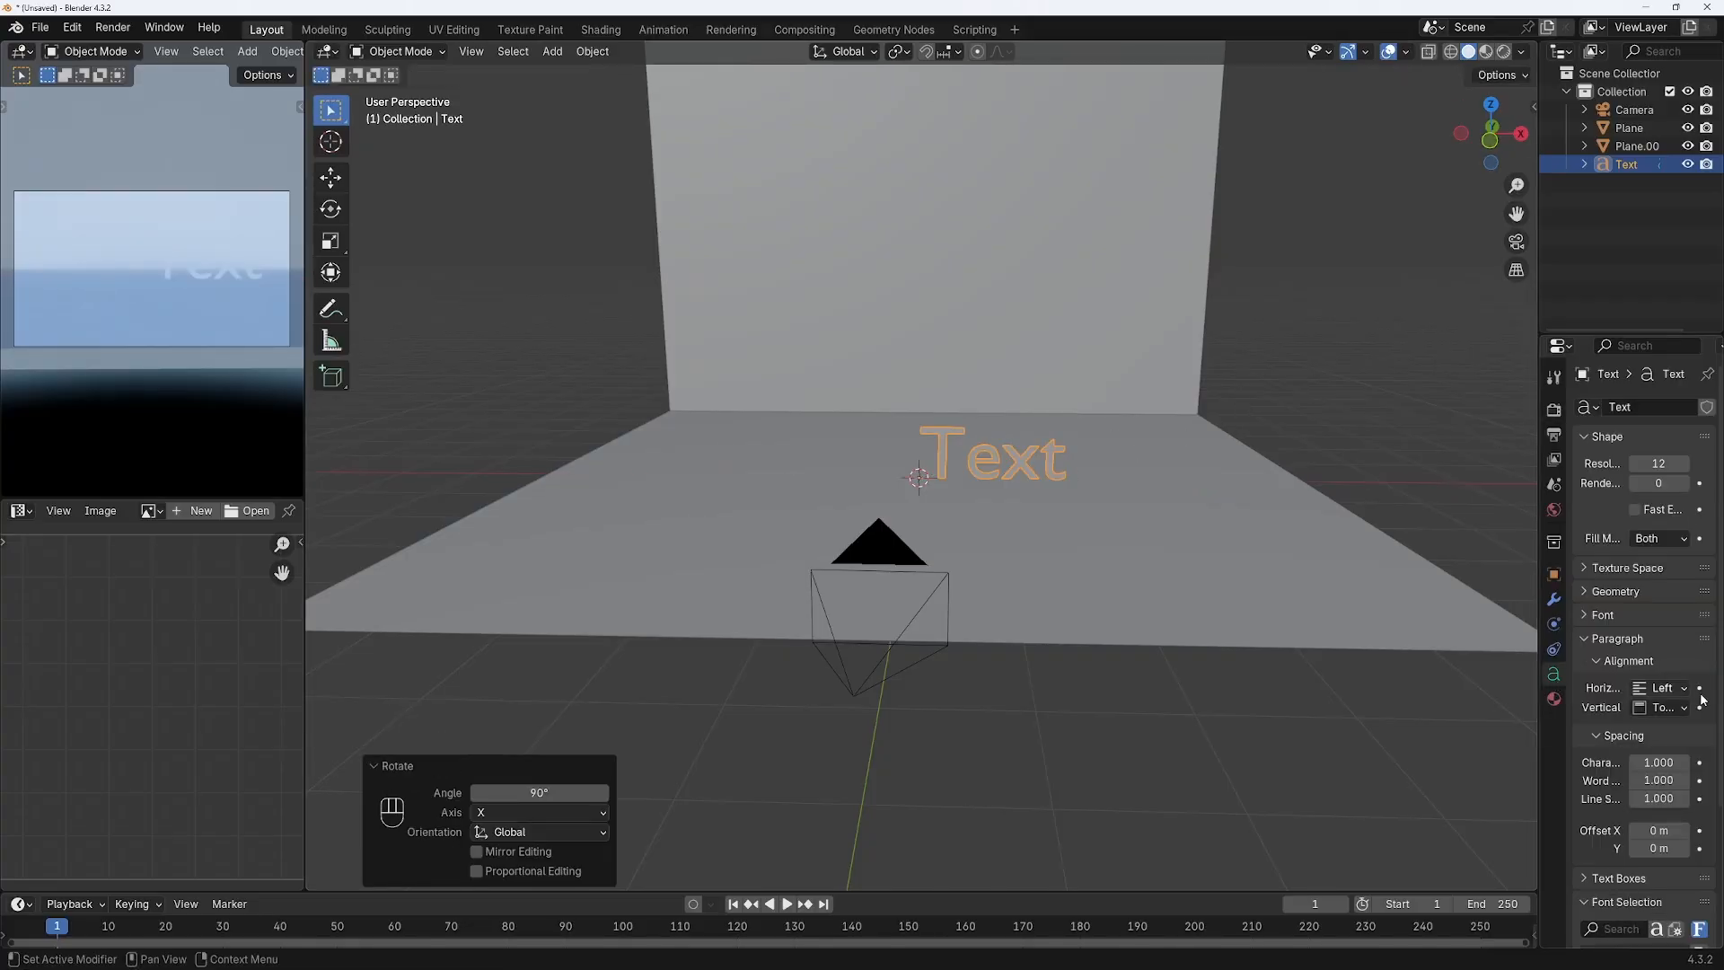
click(1668, 692)
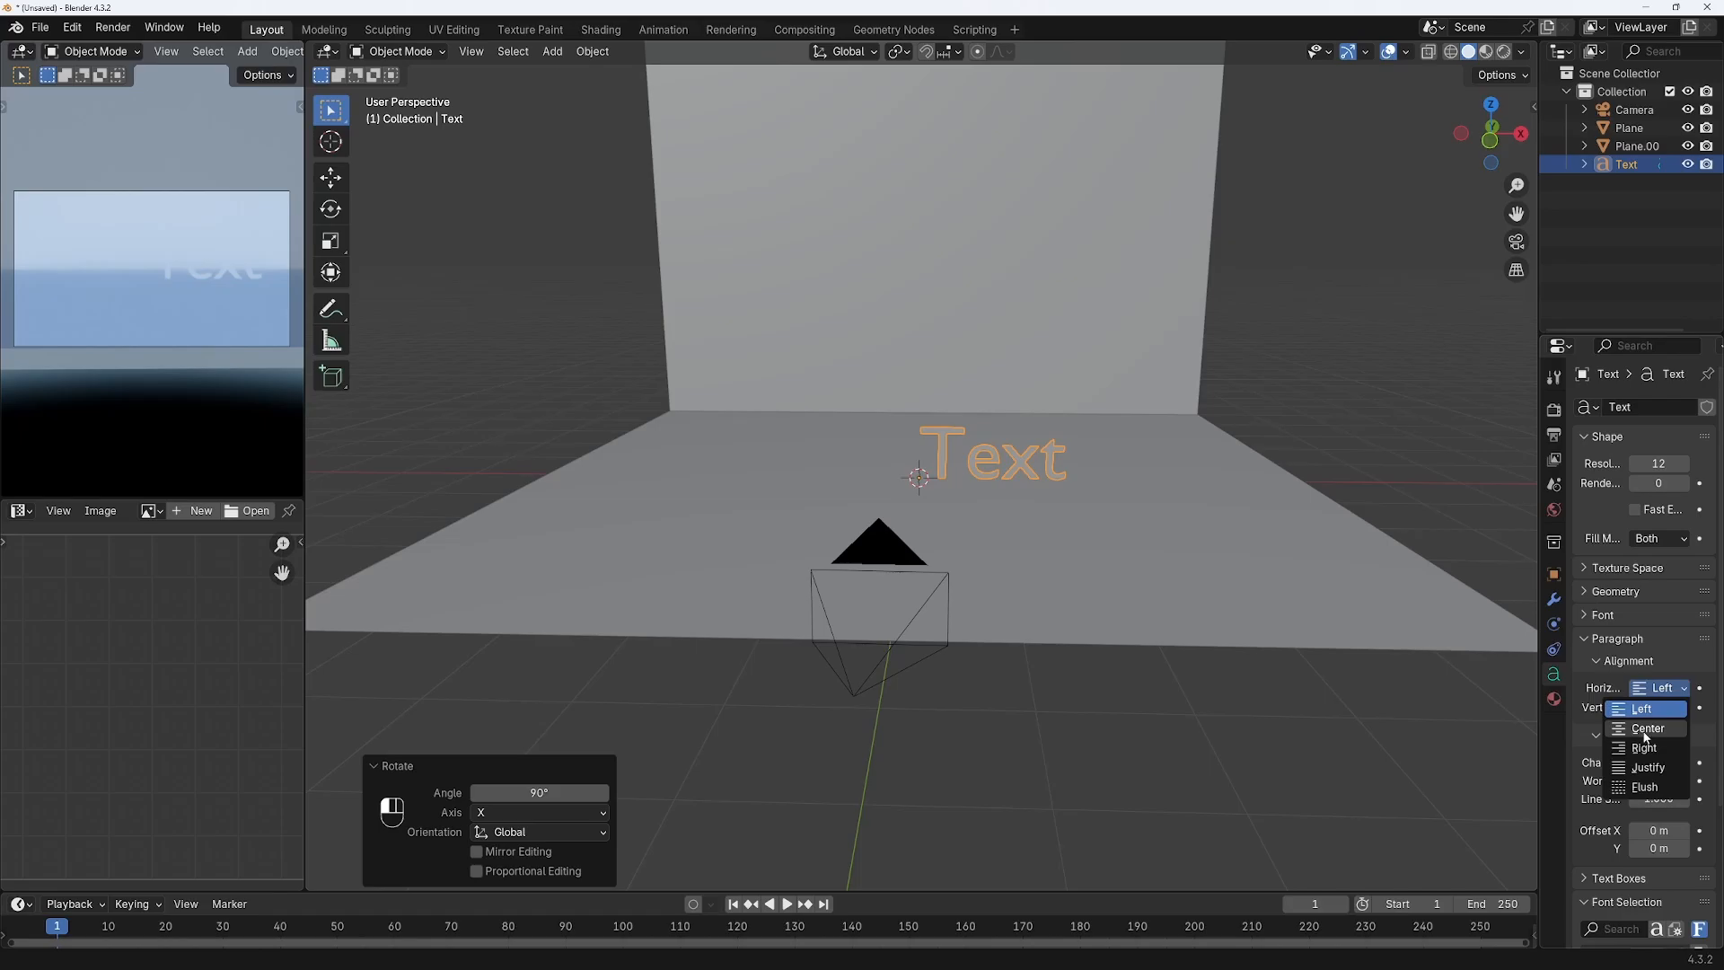
click(1644, 729)
click(1616, 591)
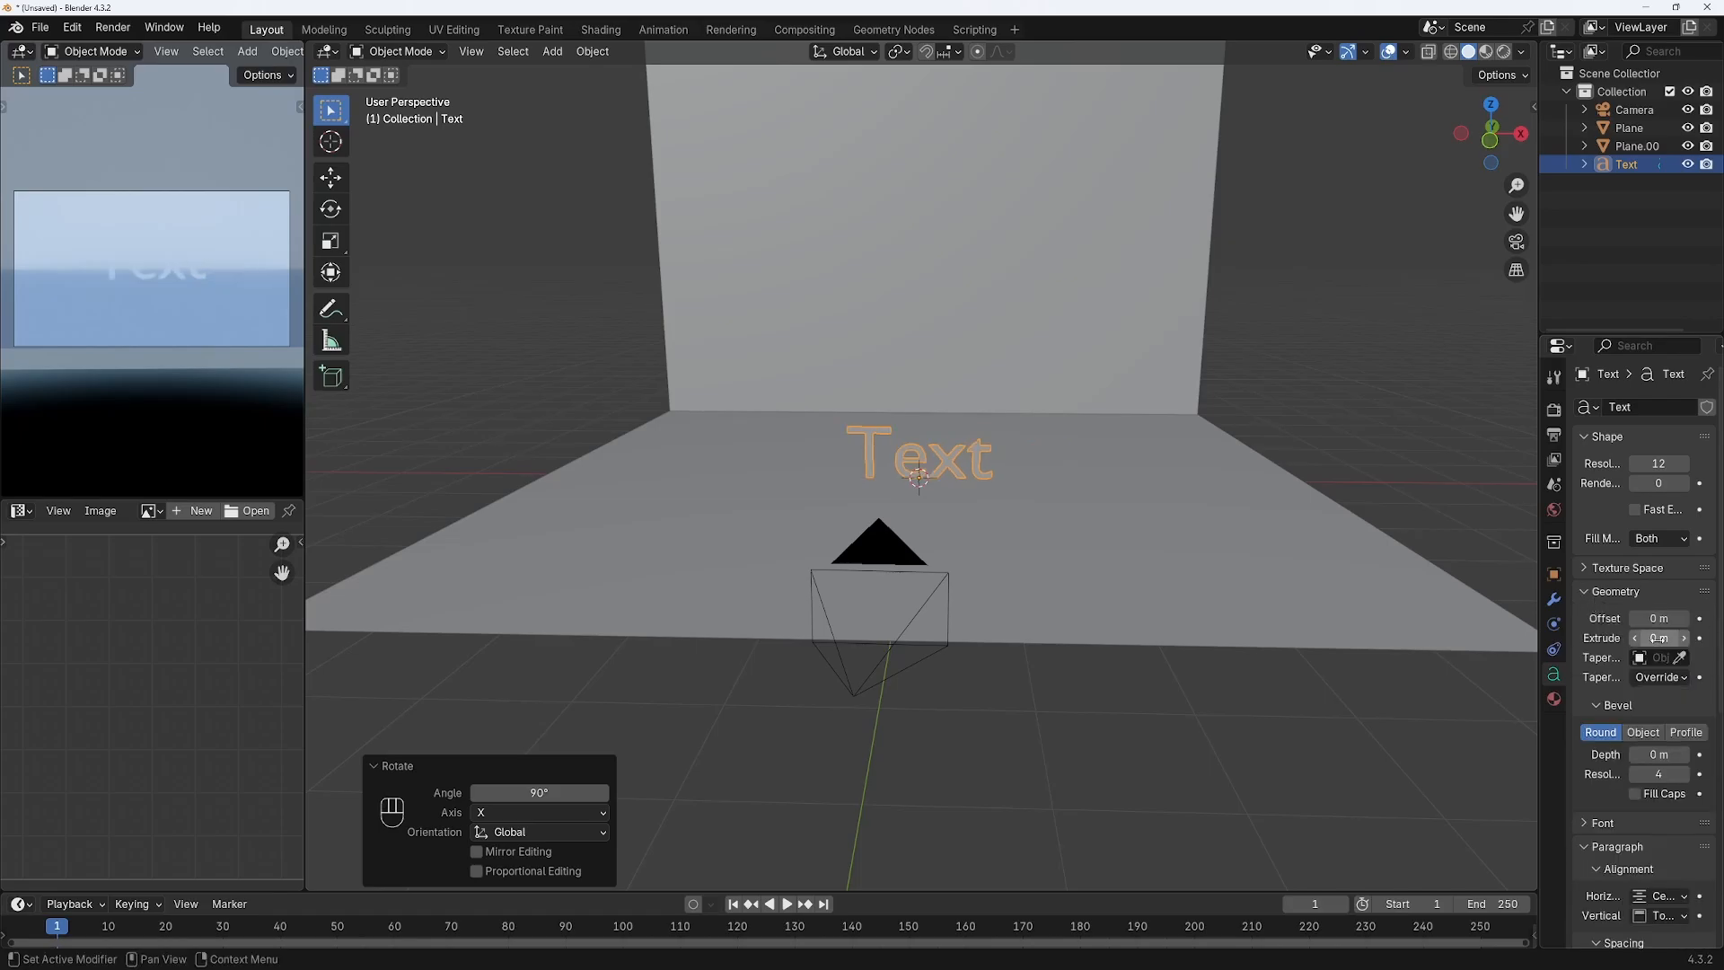
drag(1658, 637, 1706, 637)
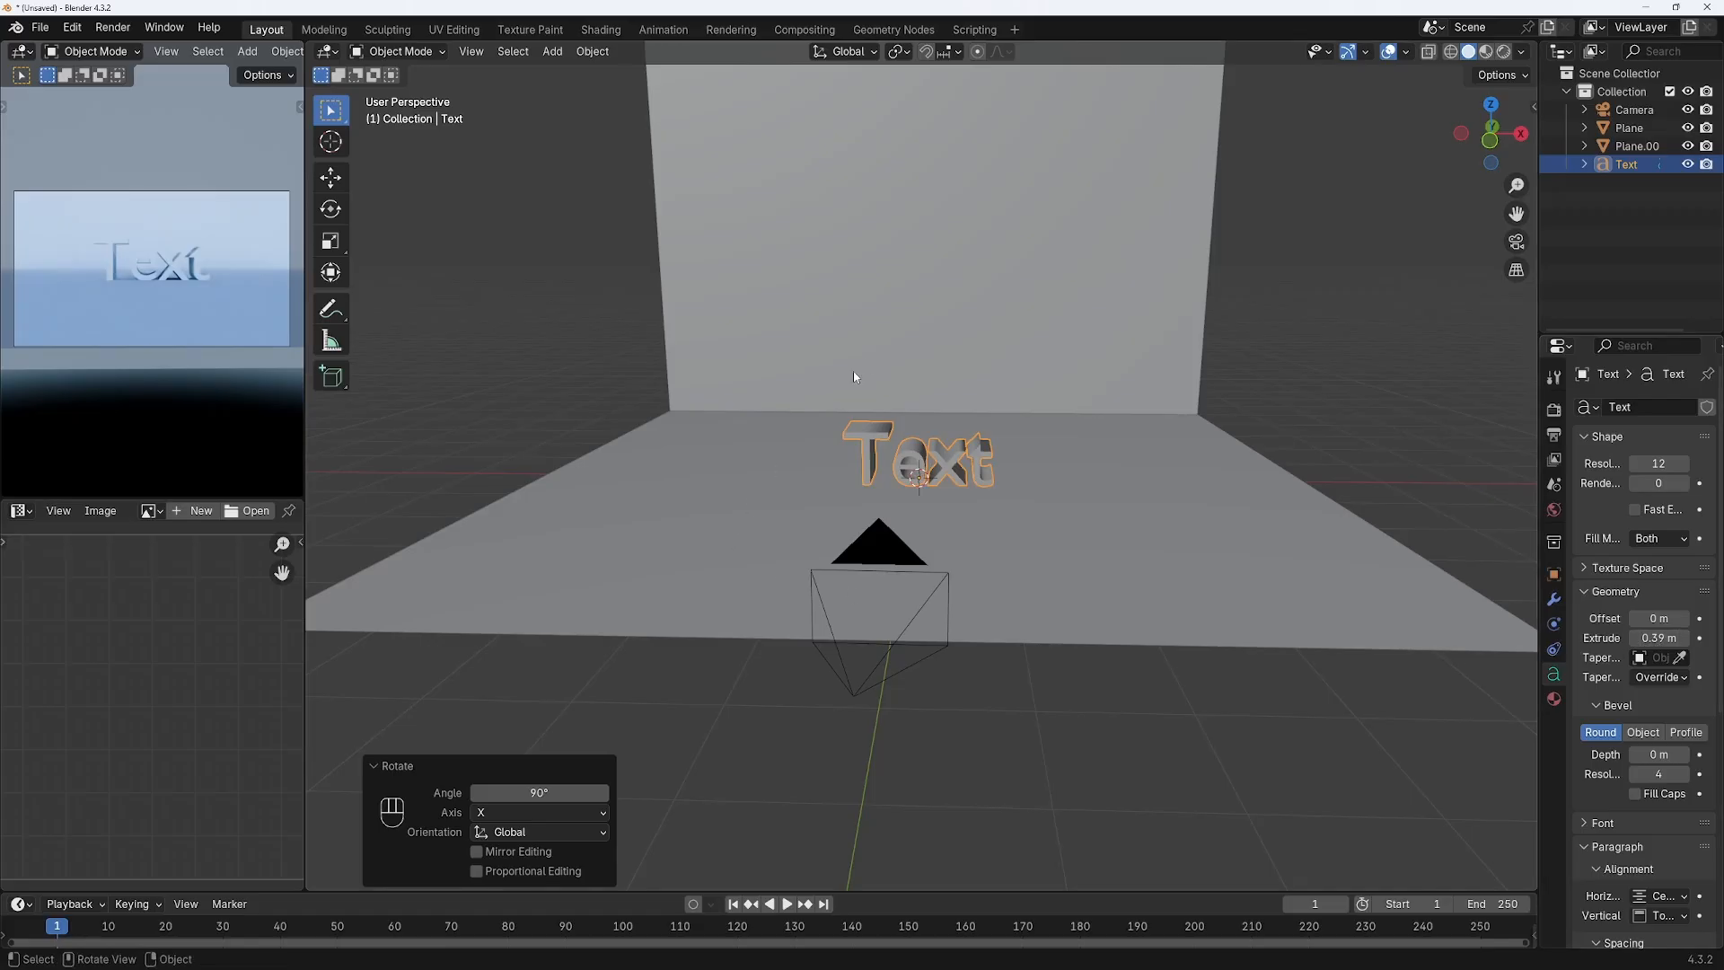
- Replace the text object's wording with BLENDER
key(Tab)
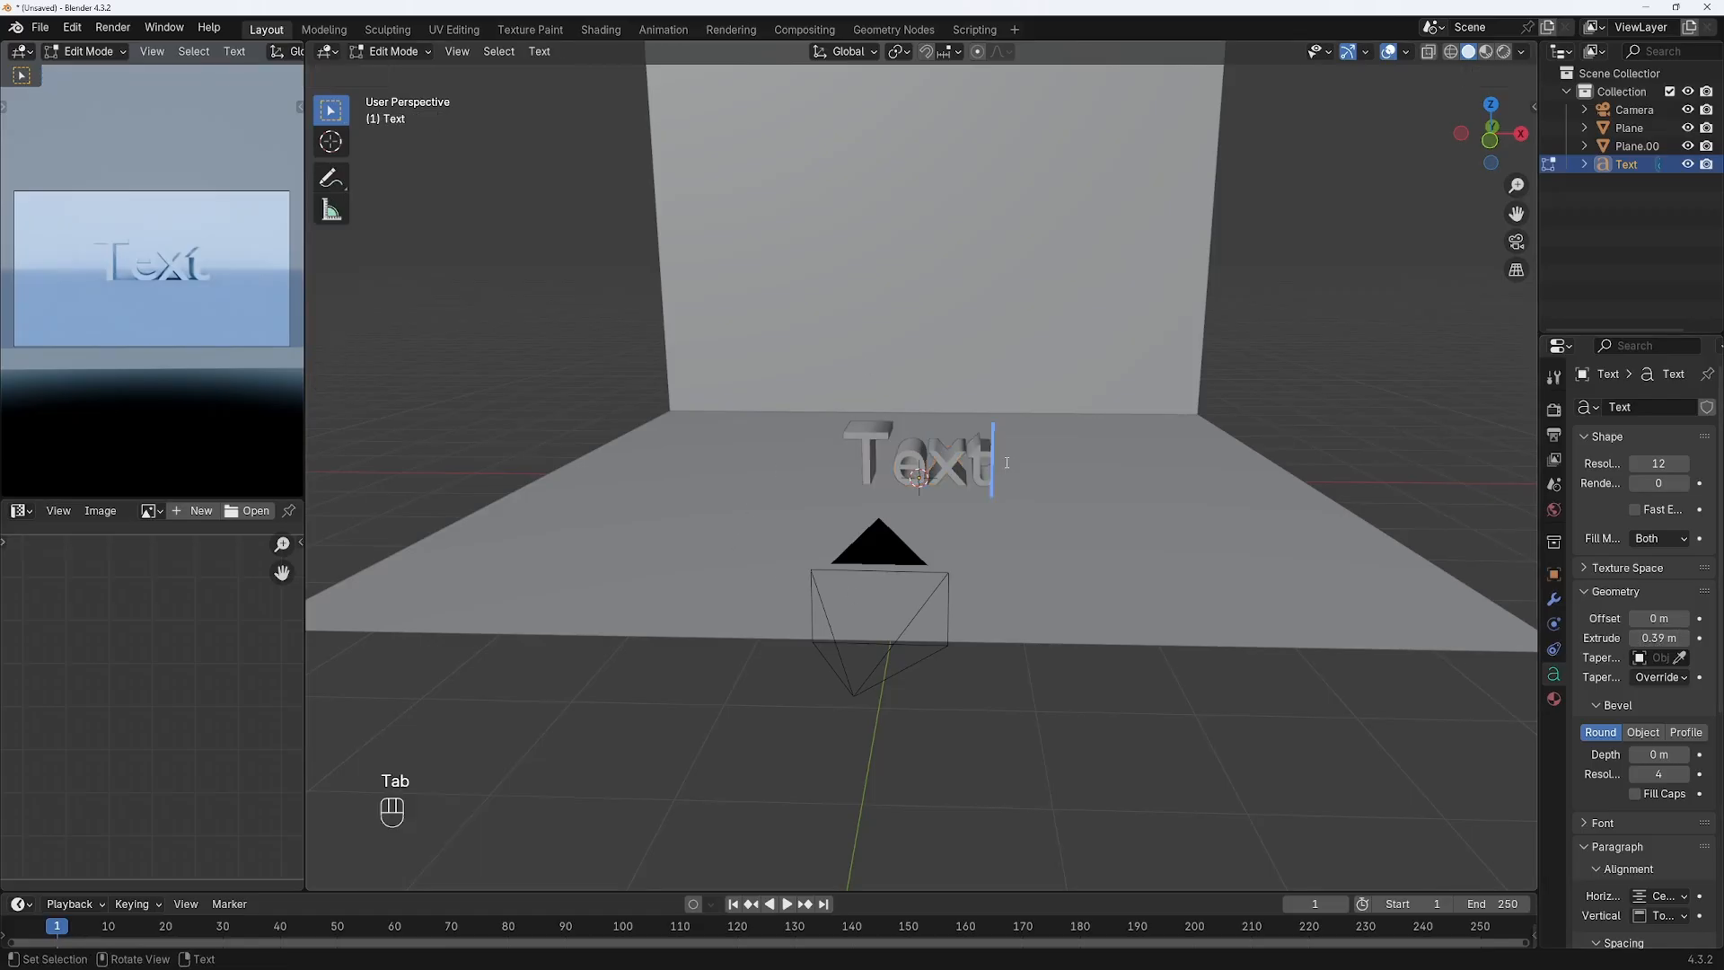
key(BackSpace)
key(BackSpace)
key(BackSpace)
key(BackSpace)
text(B)
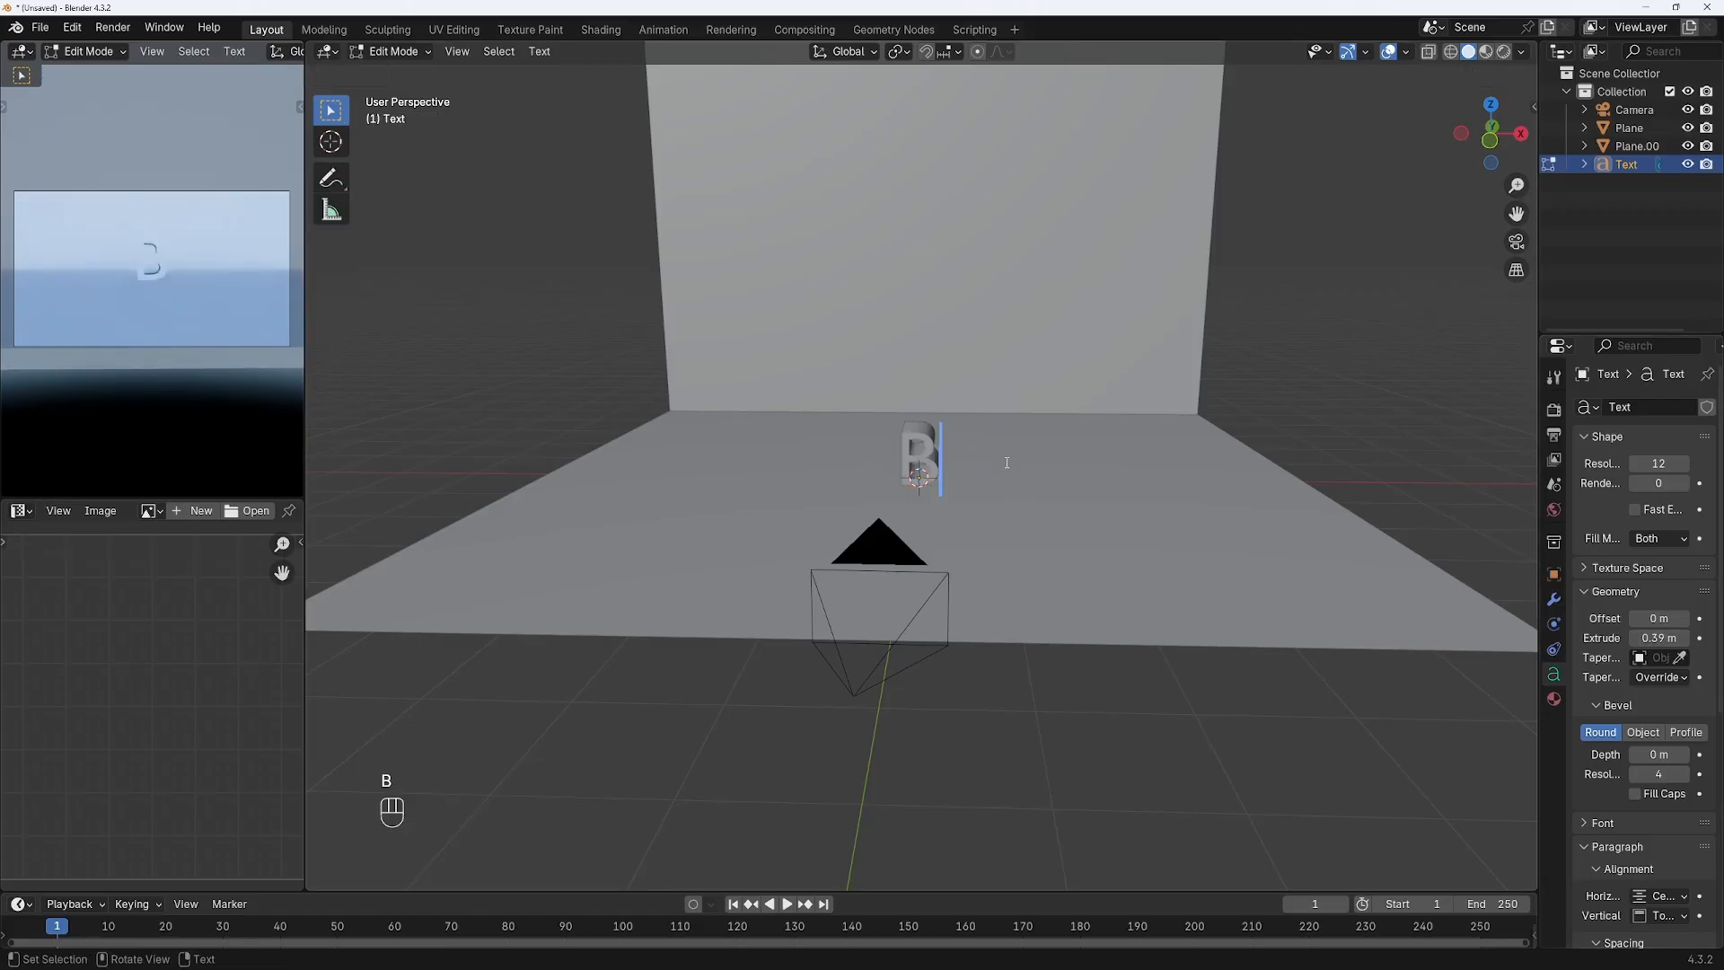
text(LEN)
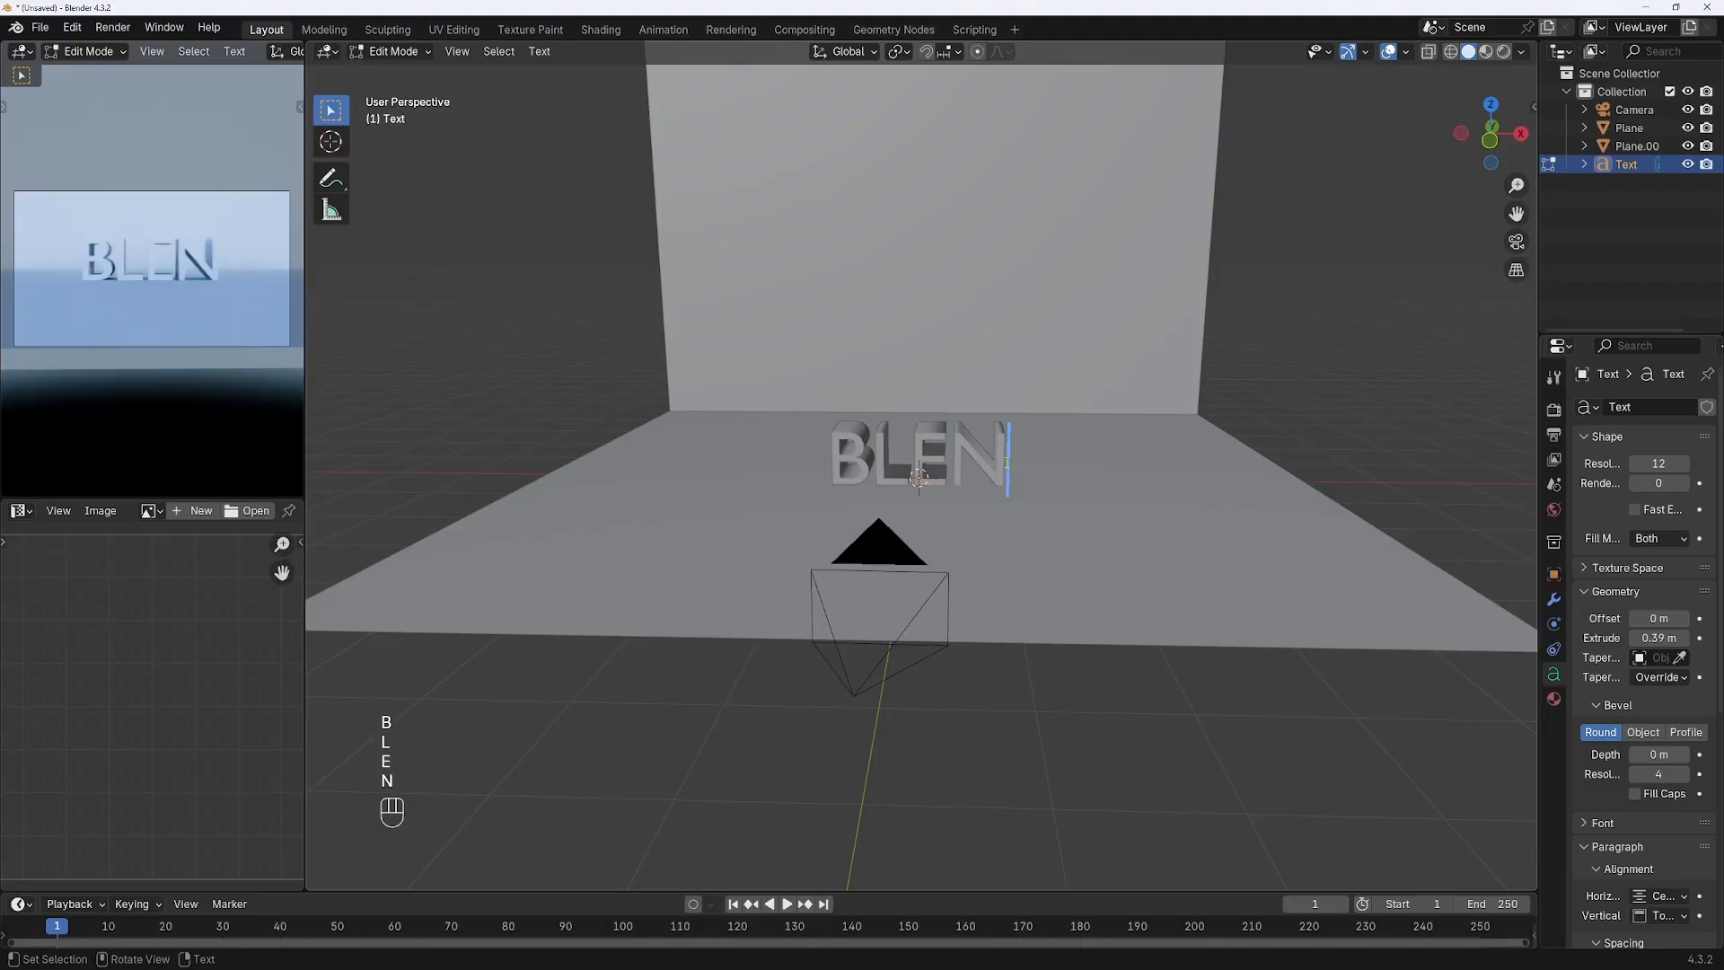
text(DER)
key(Tab)
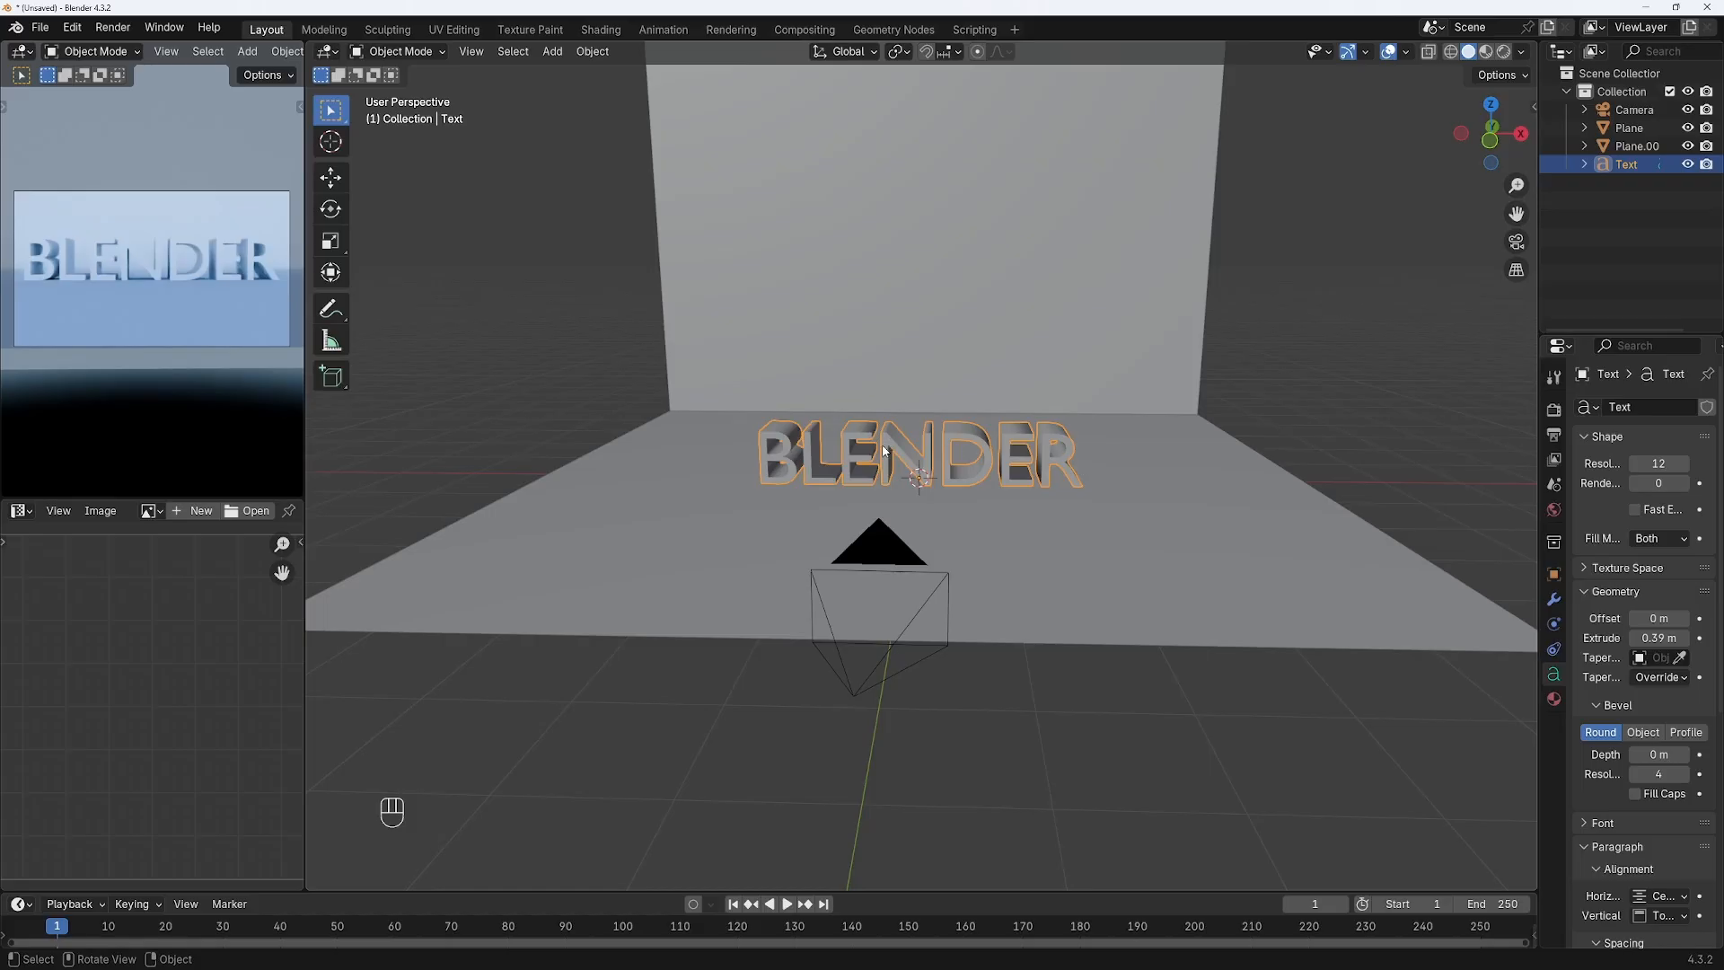
- Browse to Documents\fonts\yaki_goma and select gomarice_font_yaki_goma.ttf for the text's regular font
scroll(1652, 683, down, 3)
click(1661, 748)
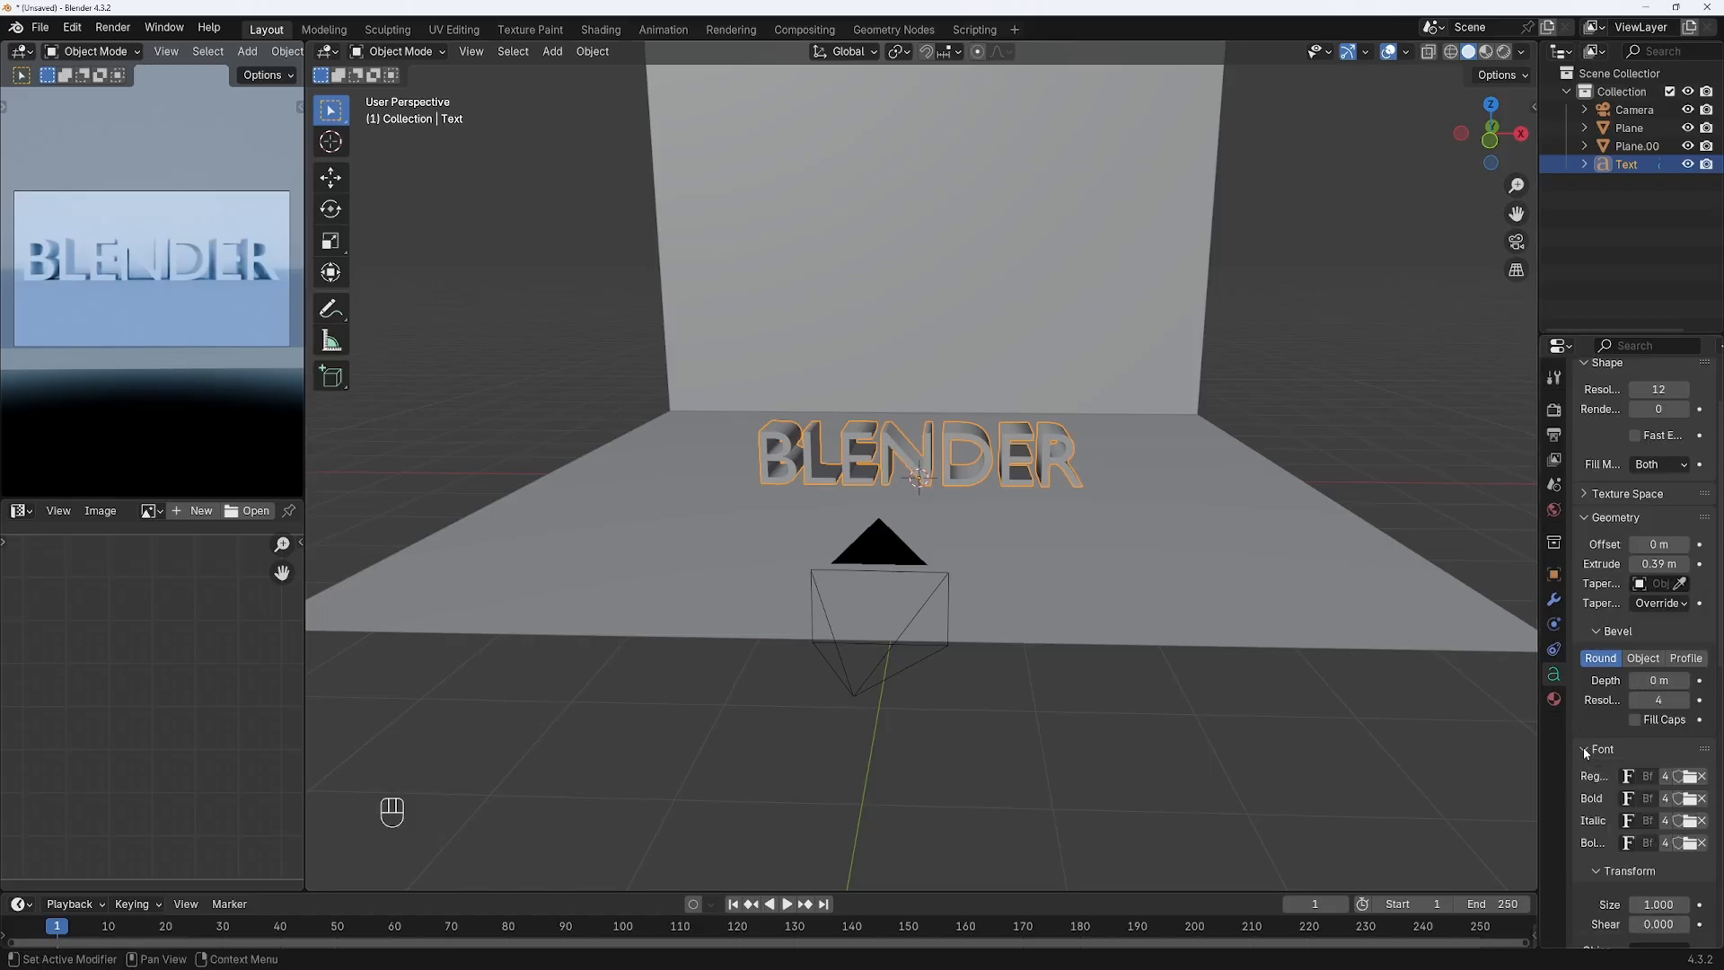
click(1687, 778)
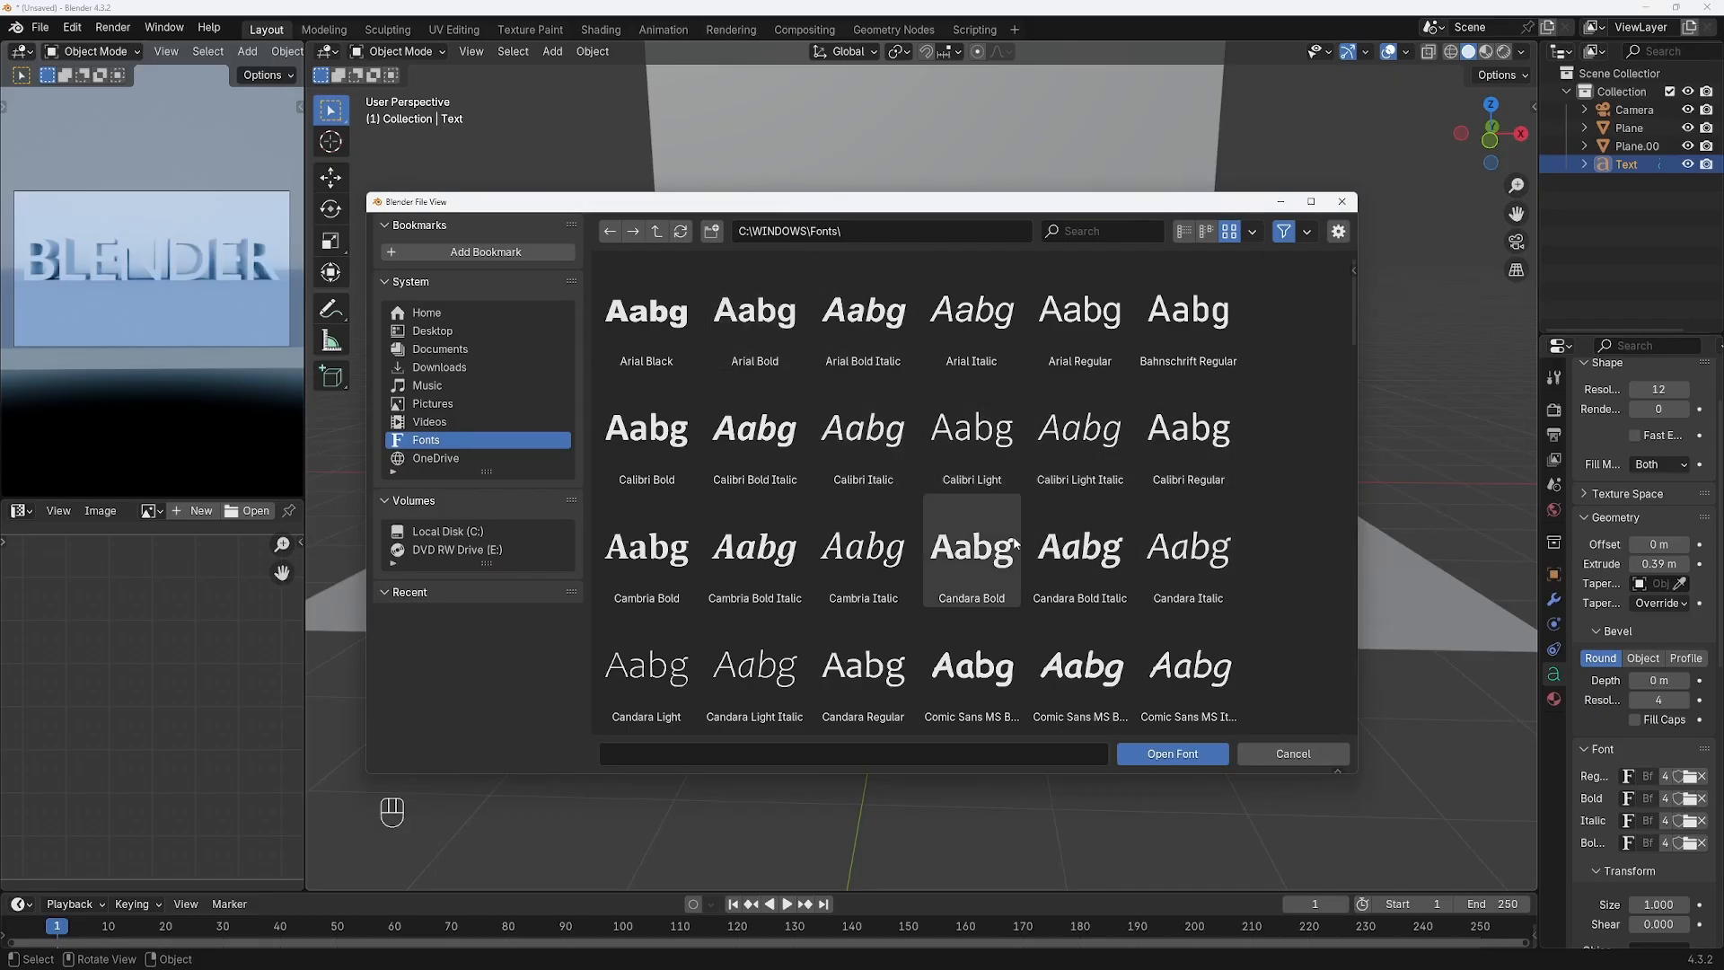
click(439, 350)
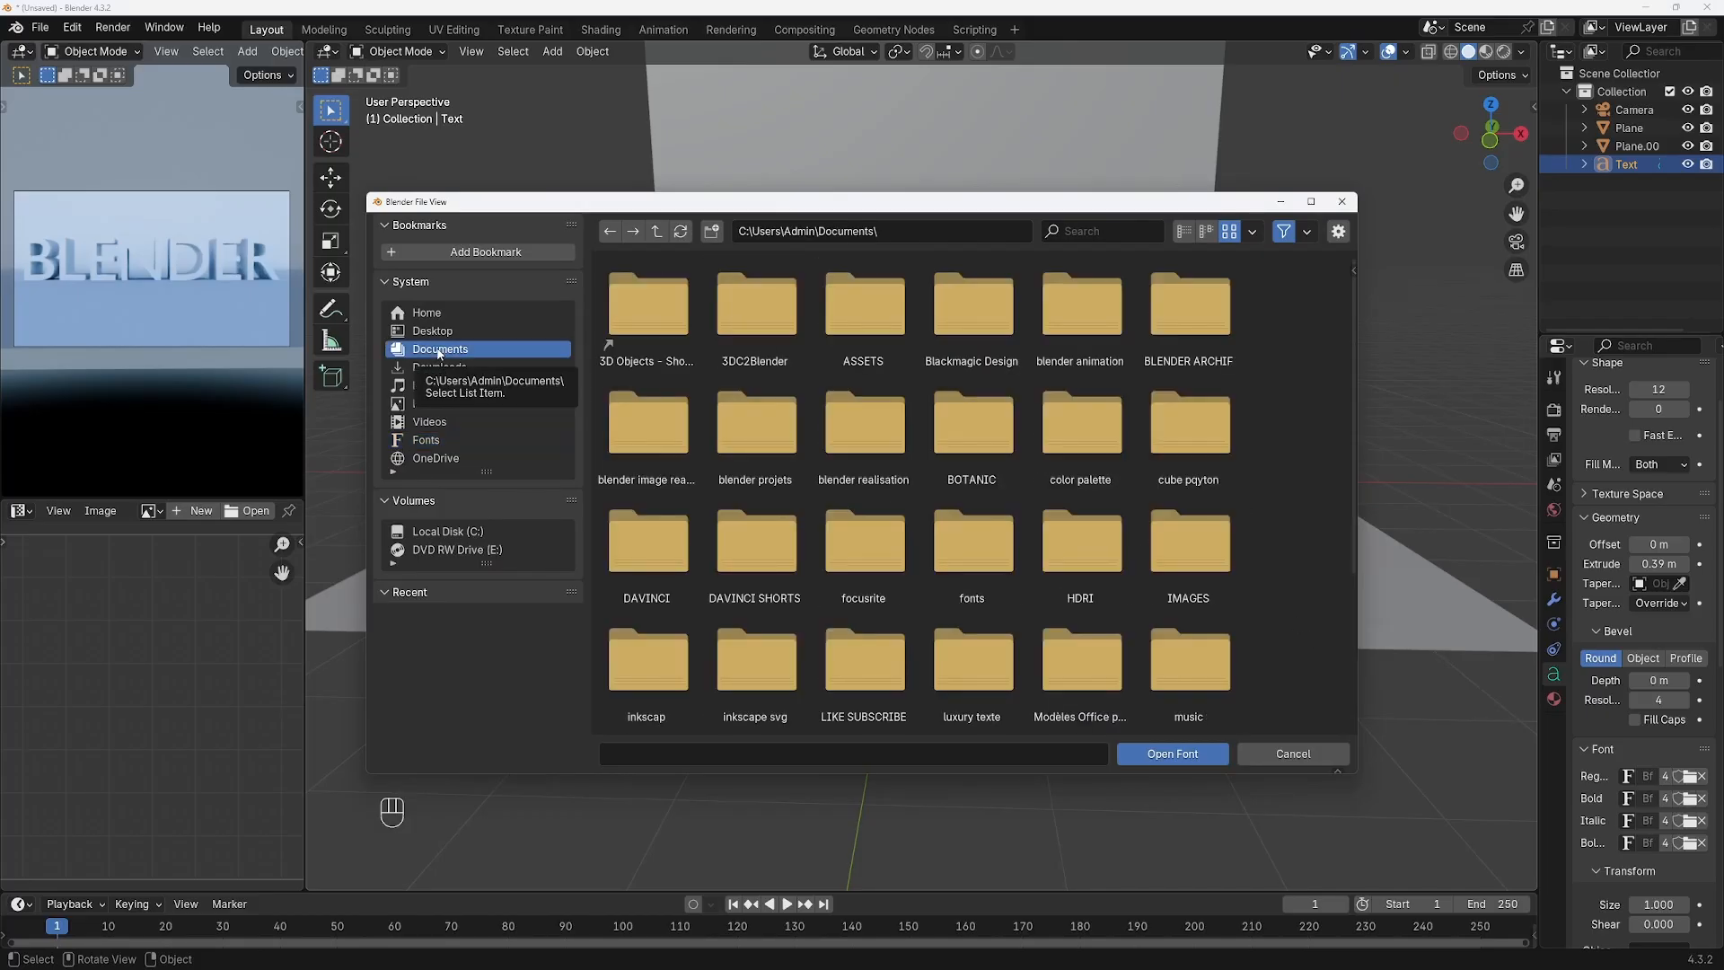
double_click(998, 571)
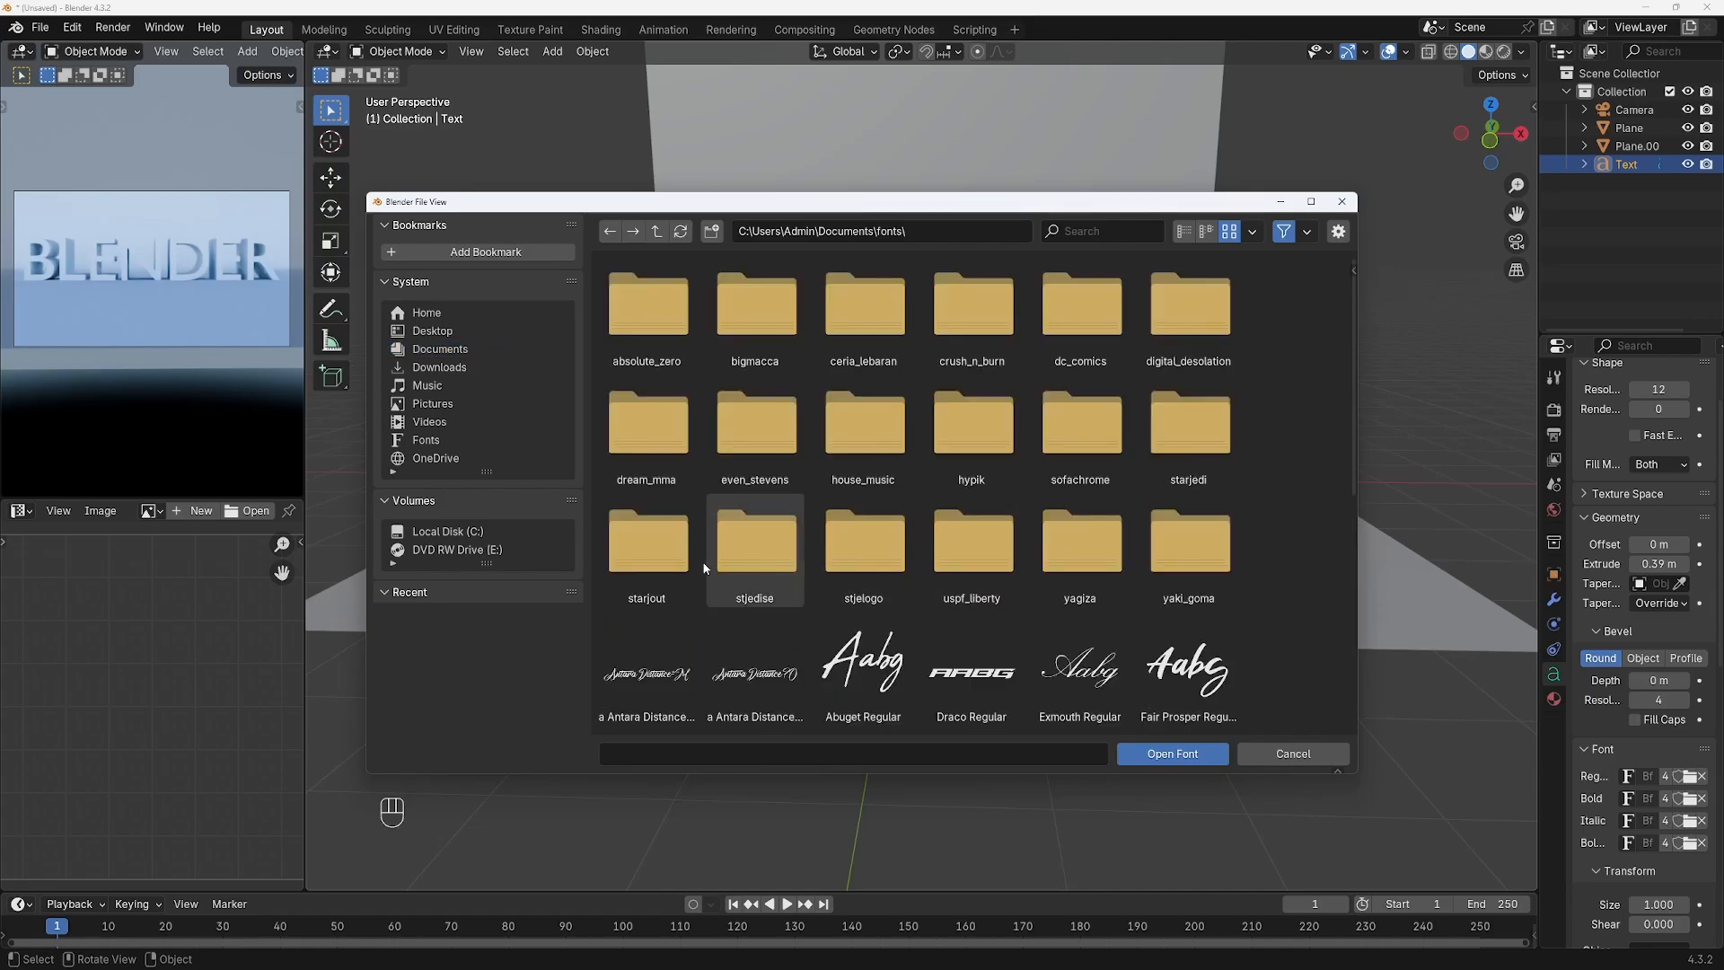
double_click(1210, 575)
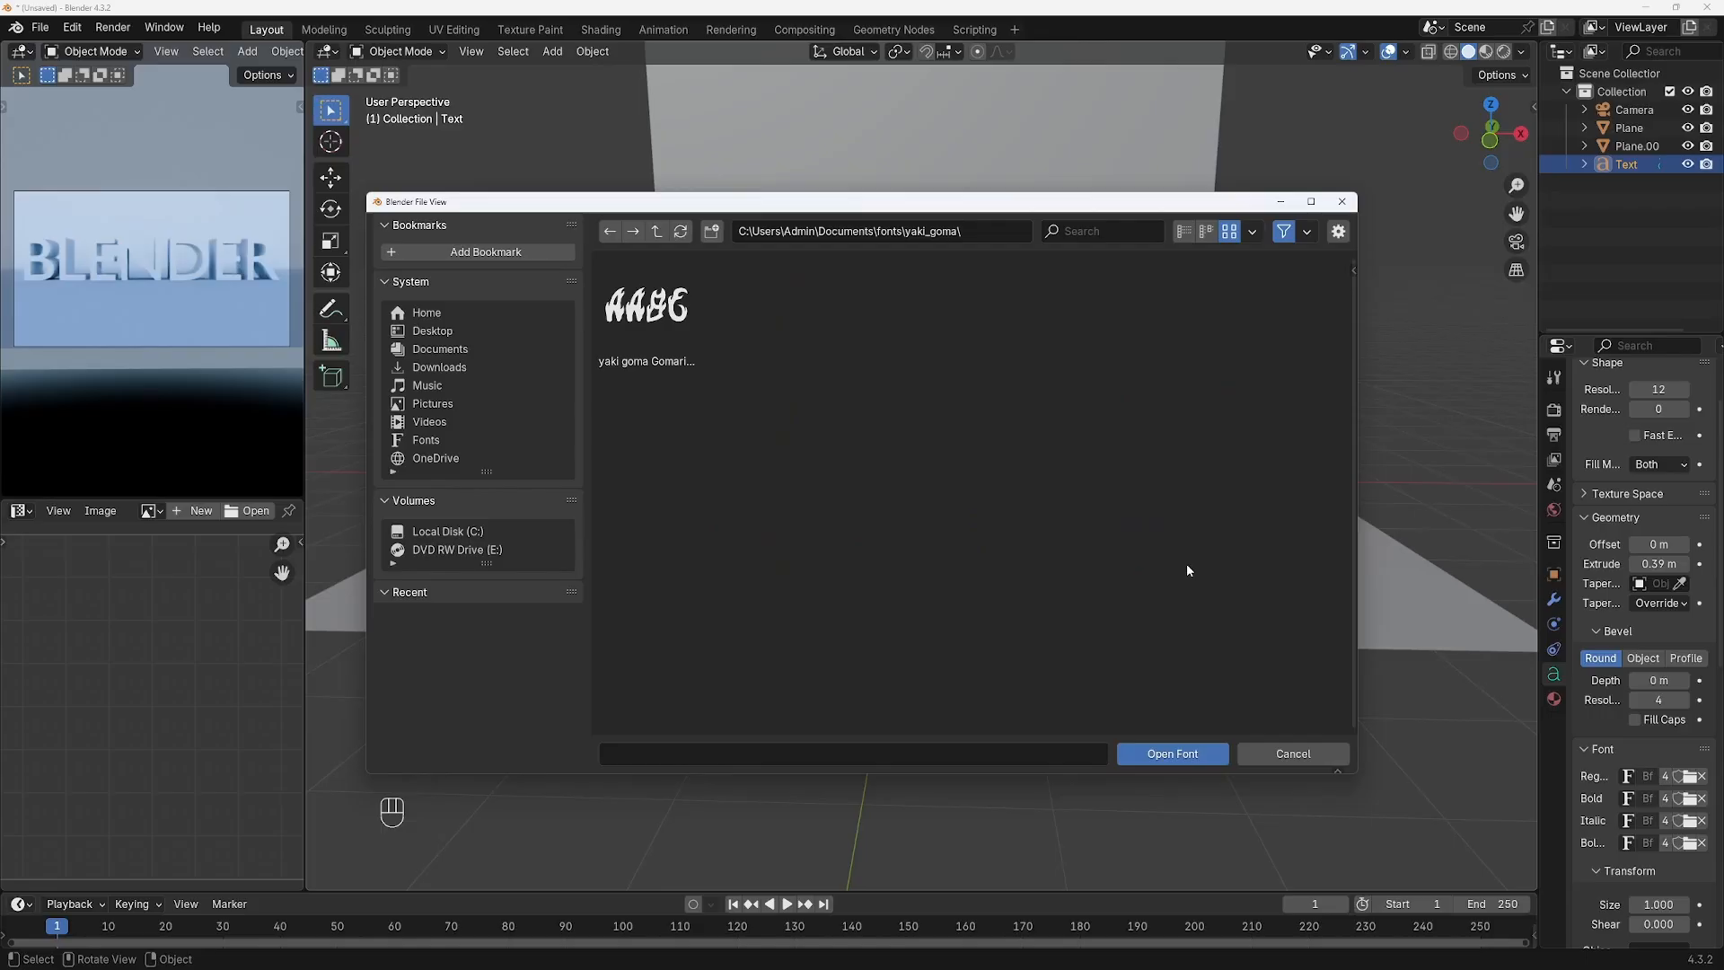
click(639, 307)
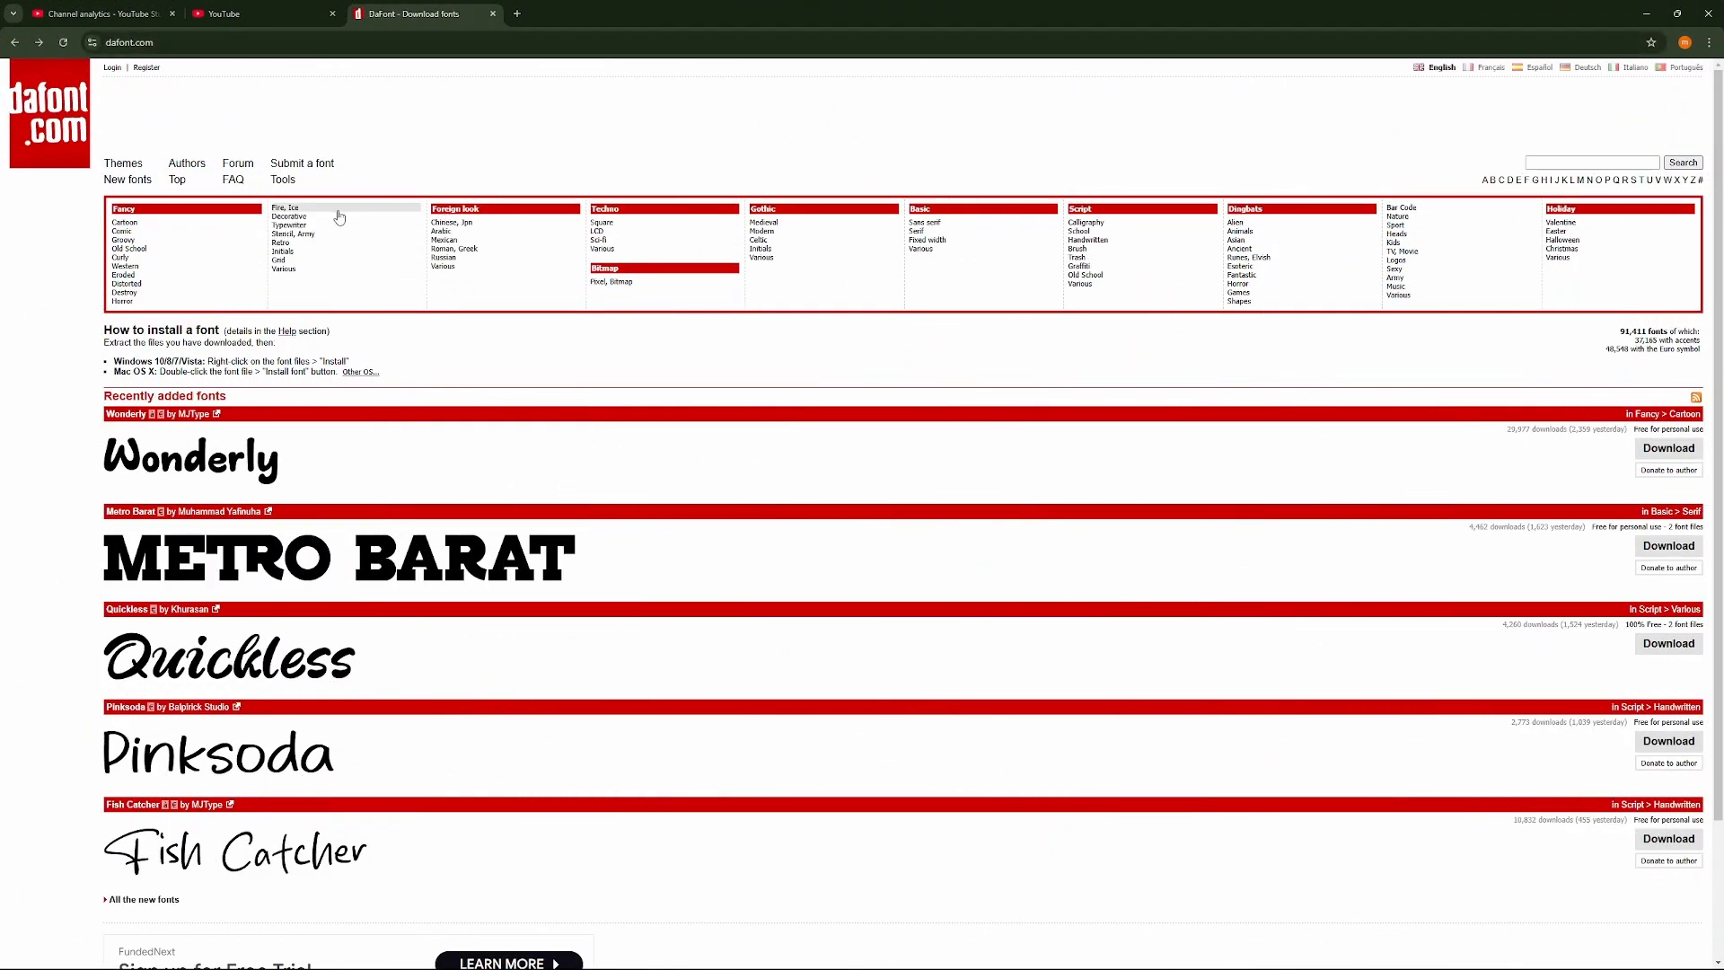
- Browse the Fire, Ice font category on dafont.com and search the site for yaki goma
click(285, 210)
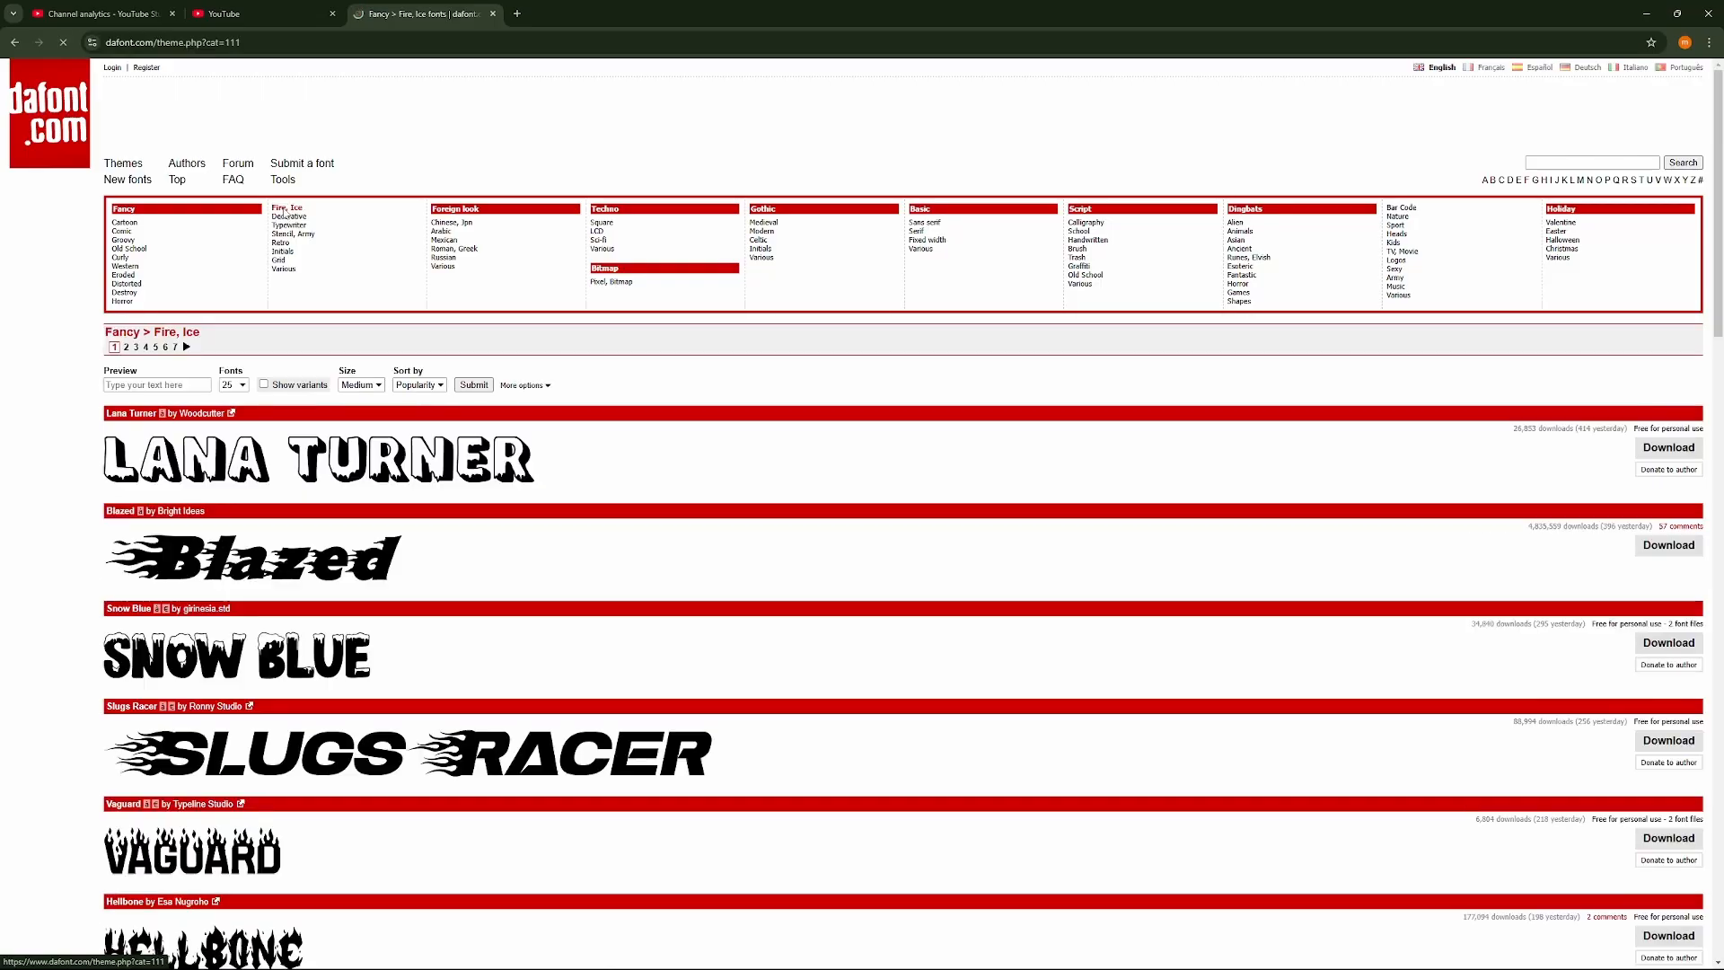
click(1558, 162)
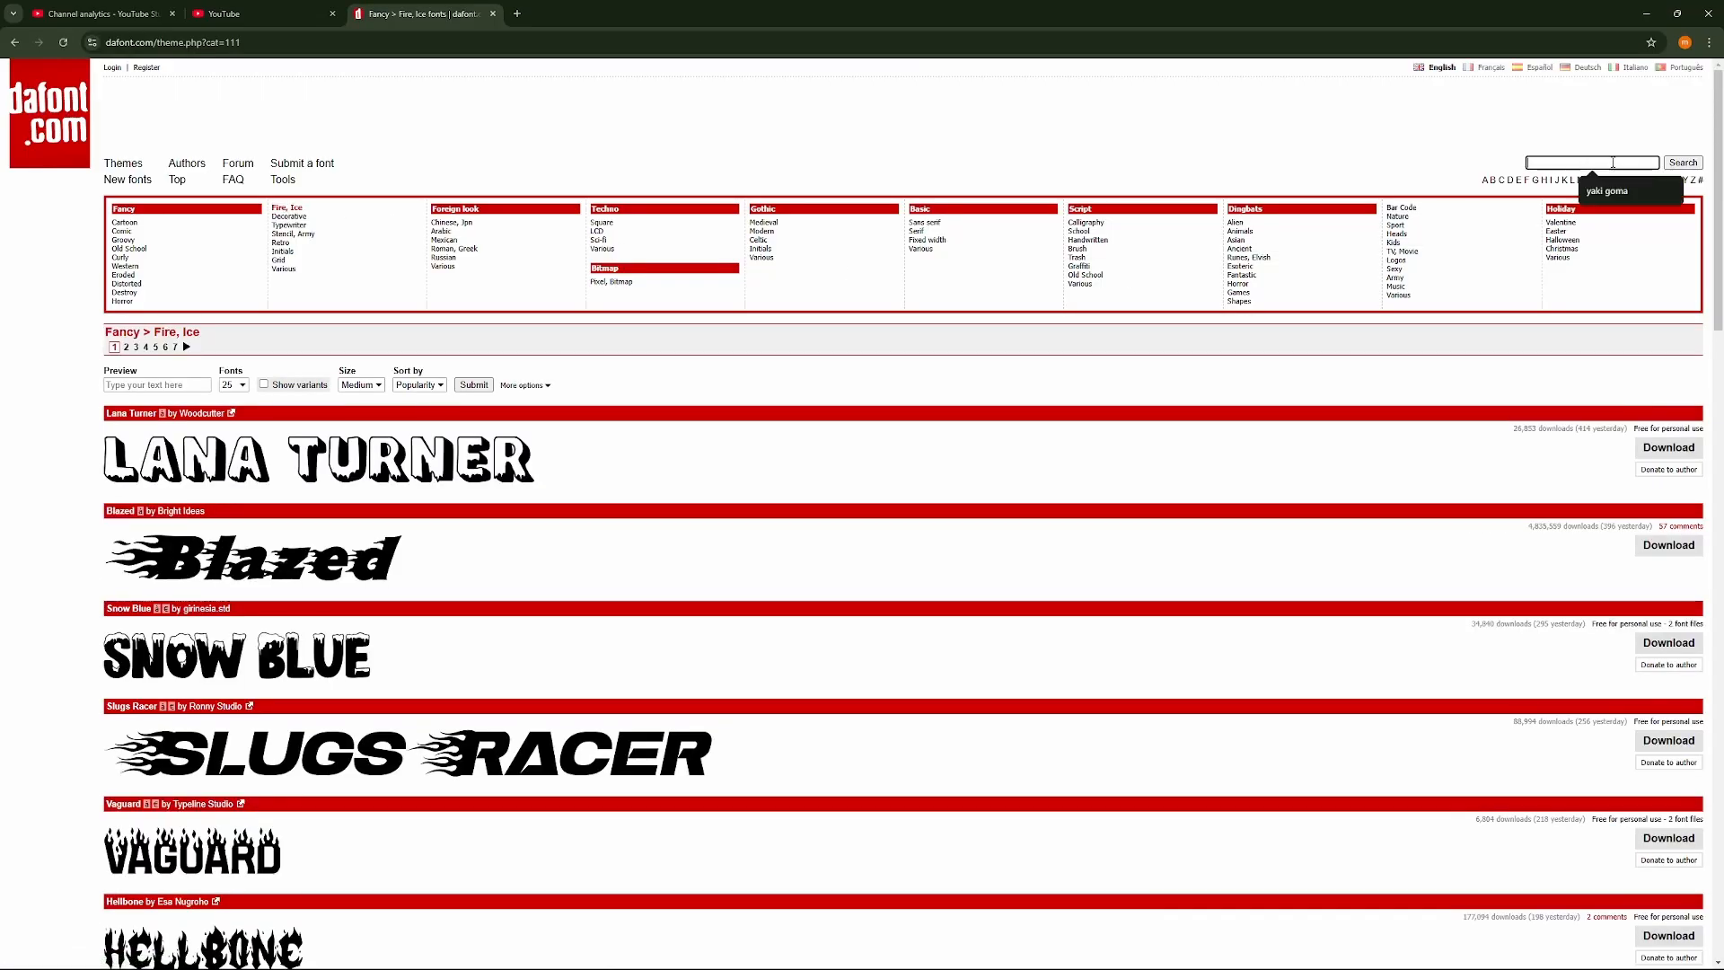
click(1608, 192)
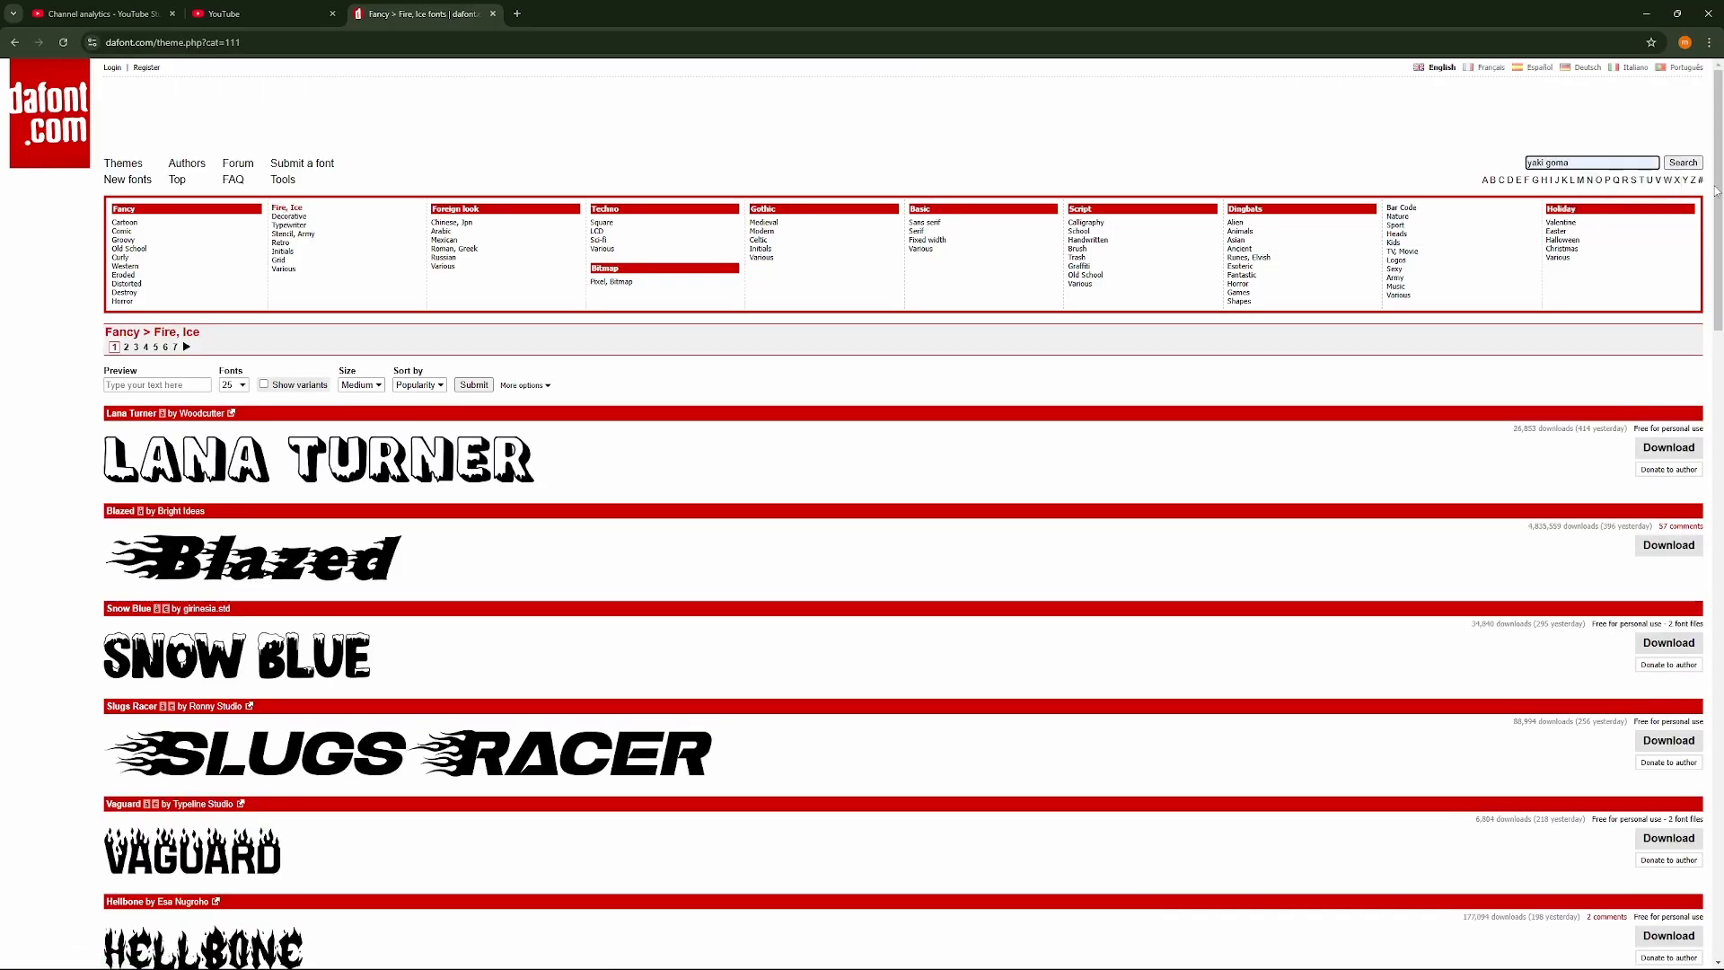
click(1692, 163)
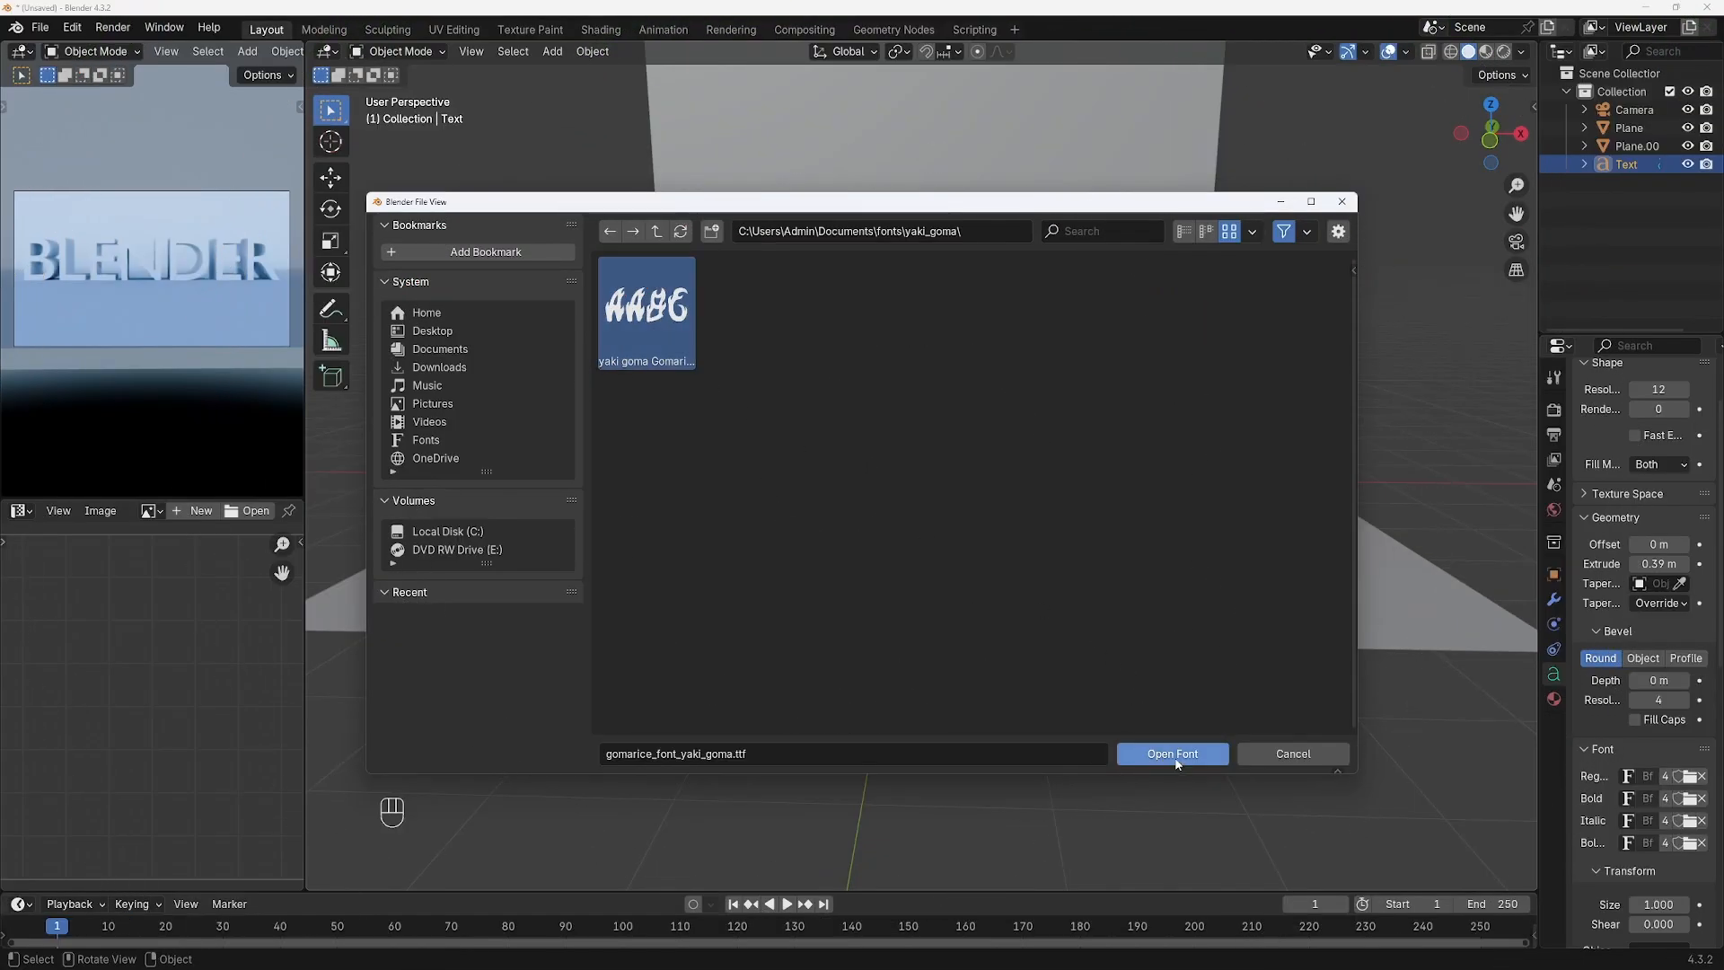
- Load the selected yaki goma font into the text and scale the text up by about 1.24
click(1173, 755)
key(s)
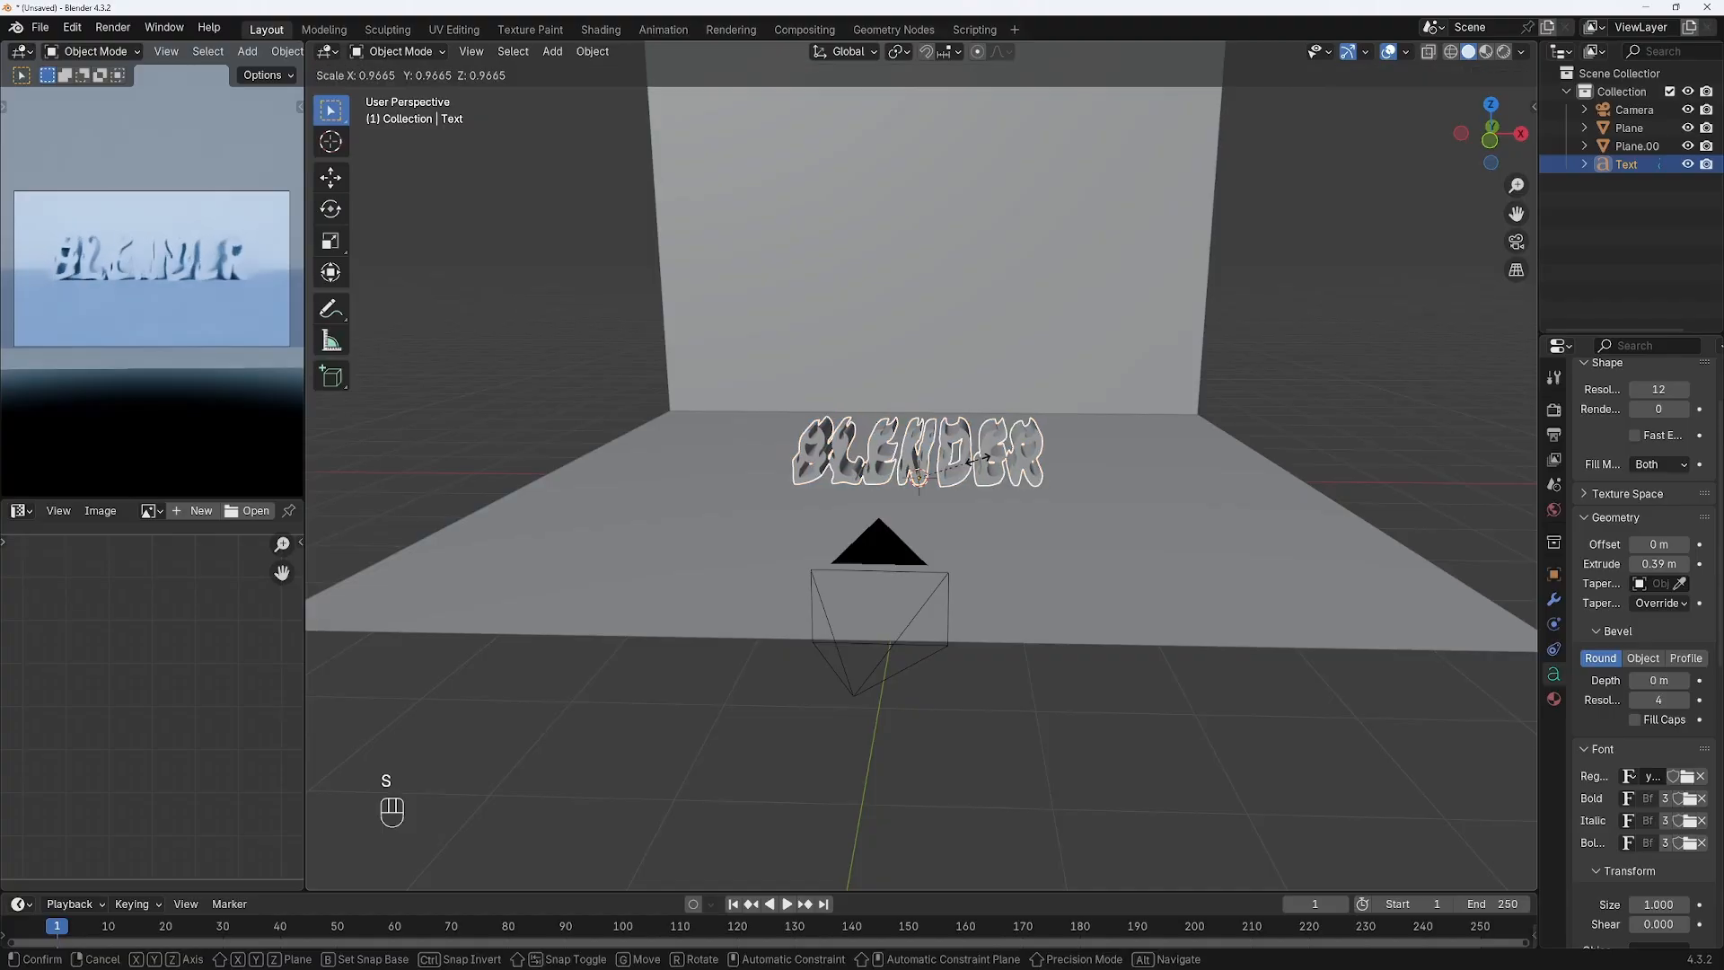
click(991, 441)
key(g)
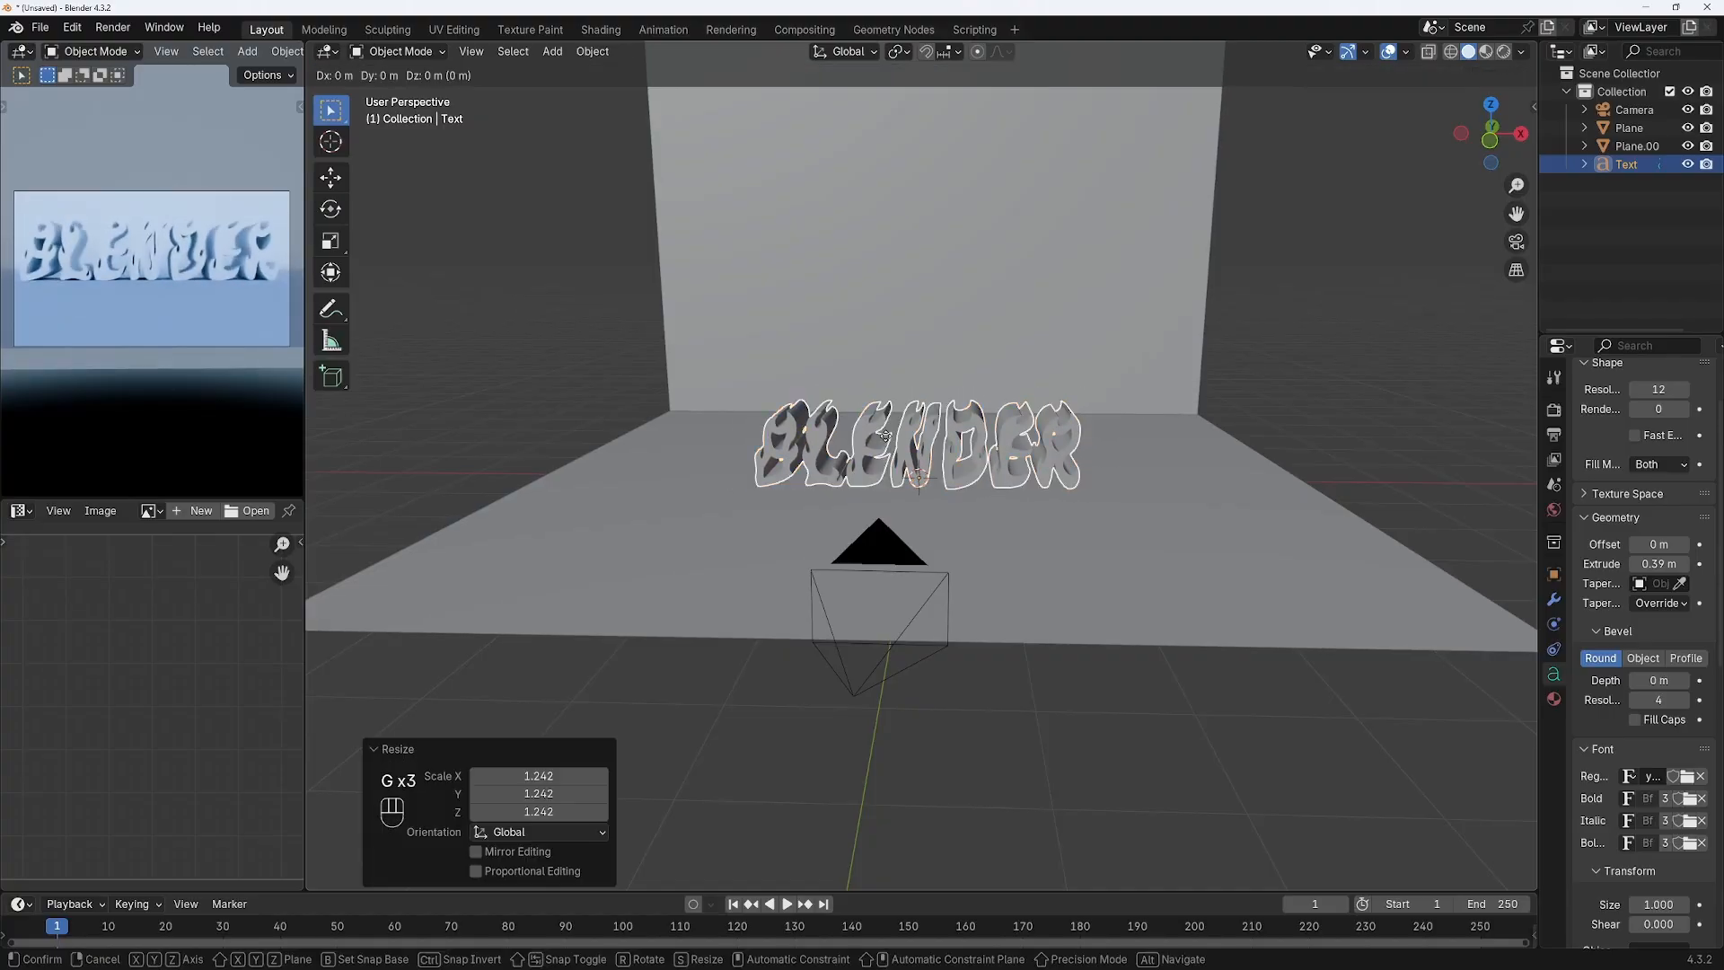
key(z)
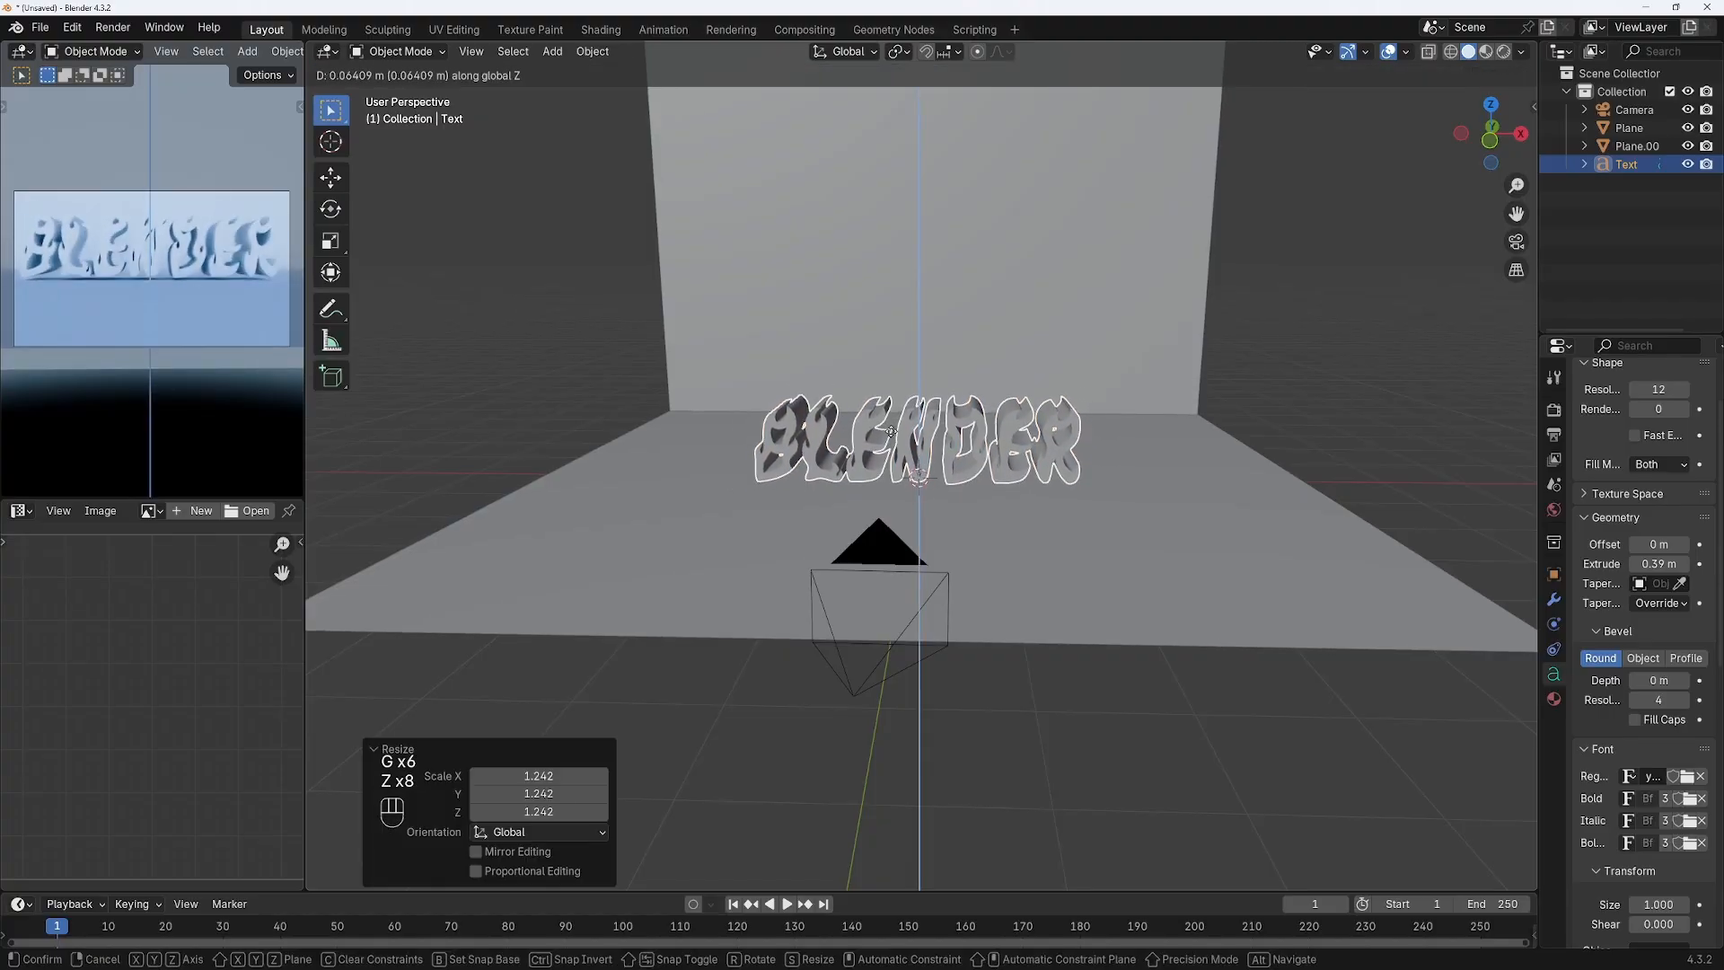
right_click(891, 434)
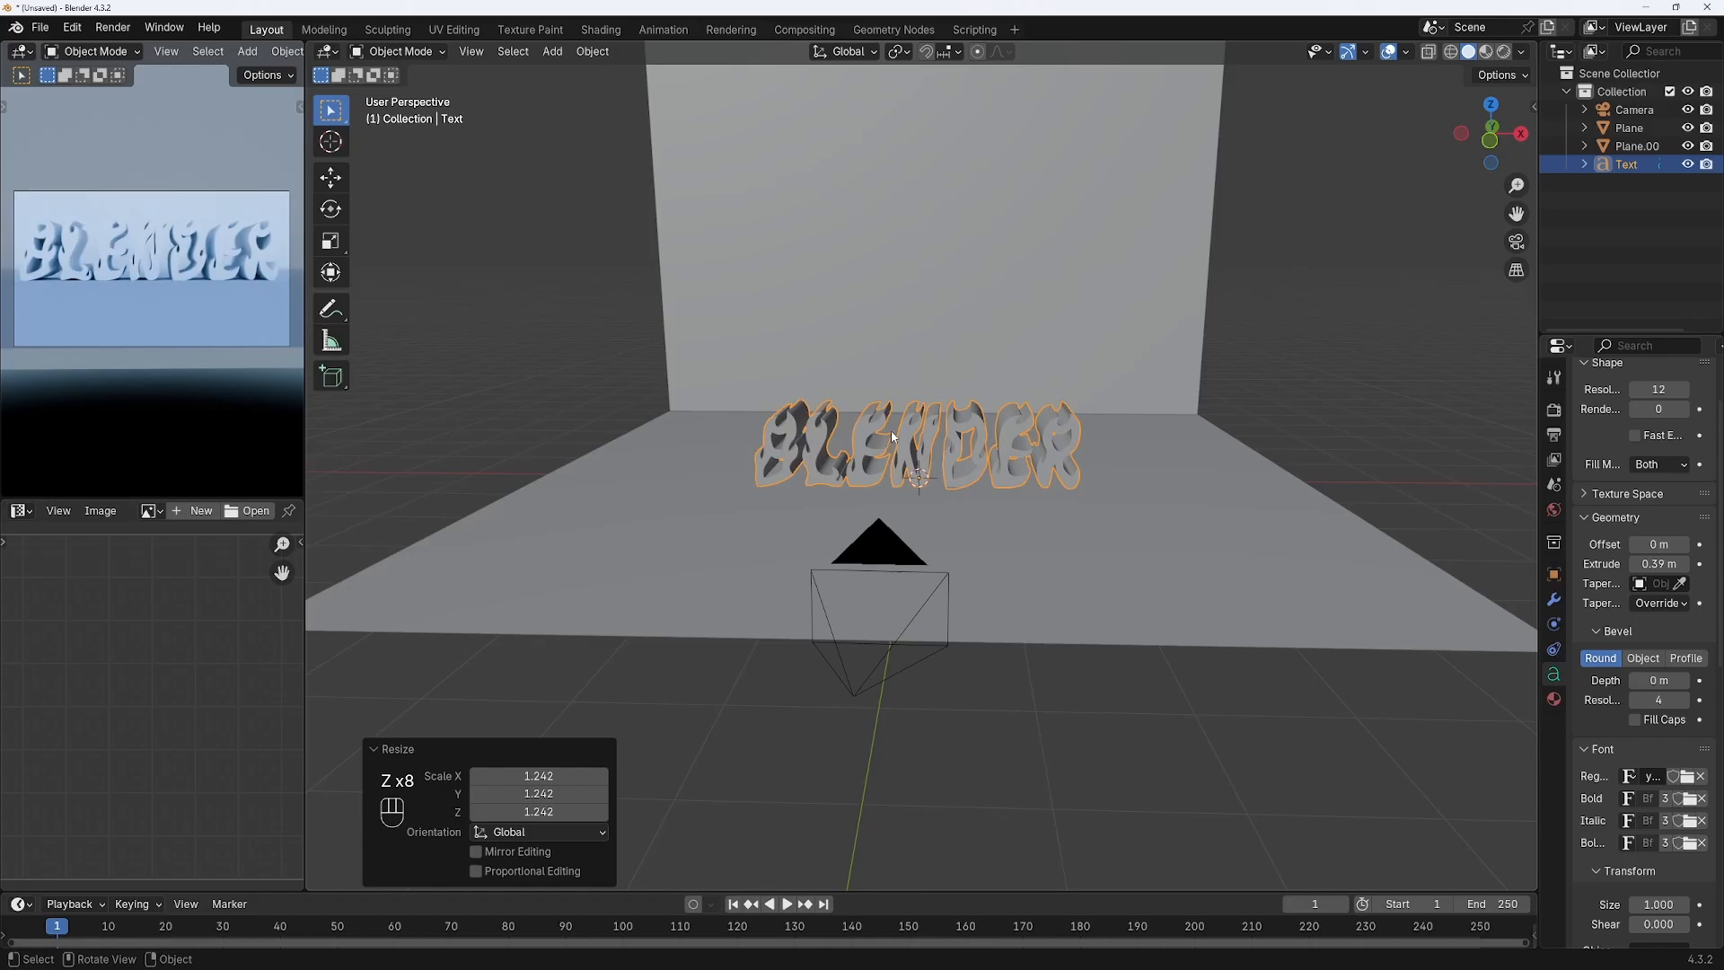
- Stretch the BLENDER text vertically along the Z axis by a factor of about 1.38
key(s)
key(z)
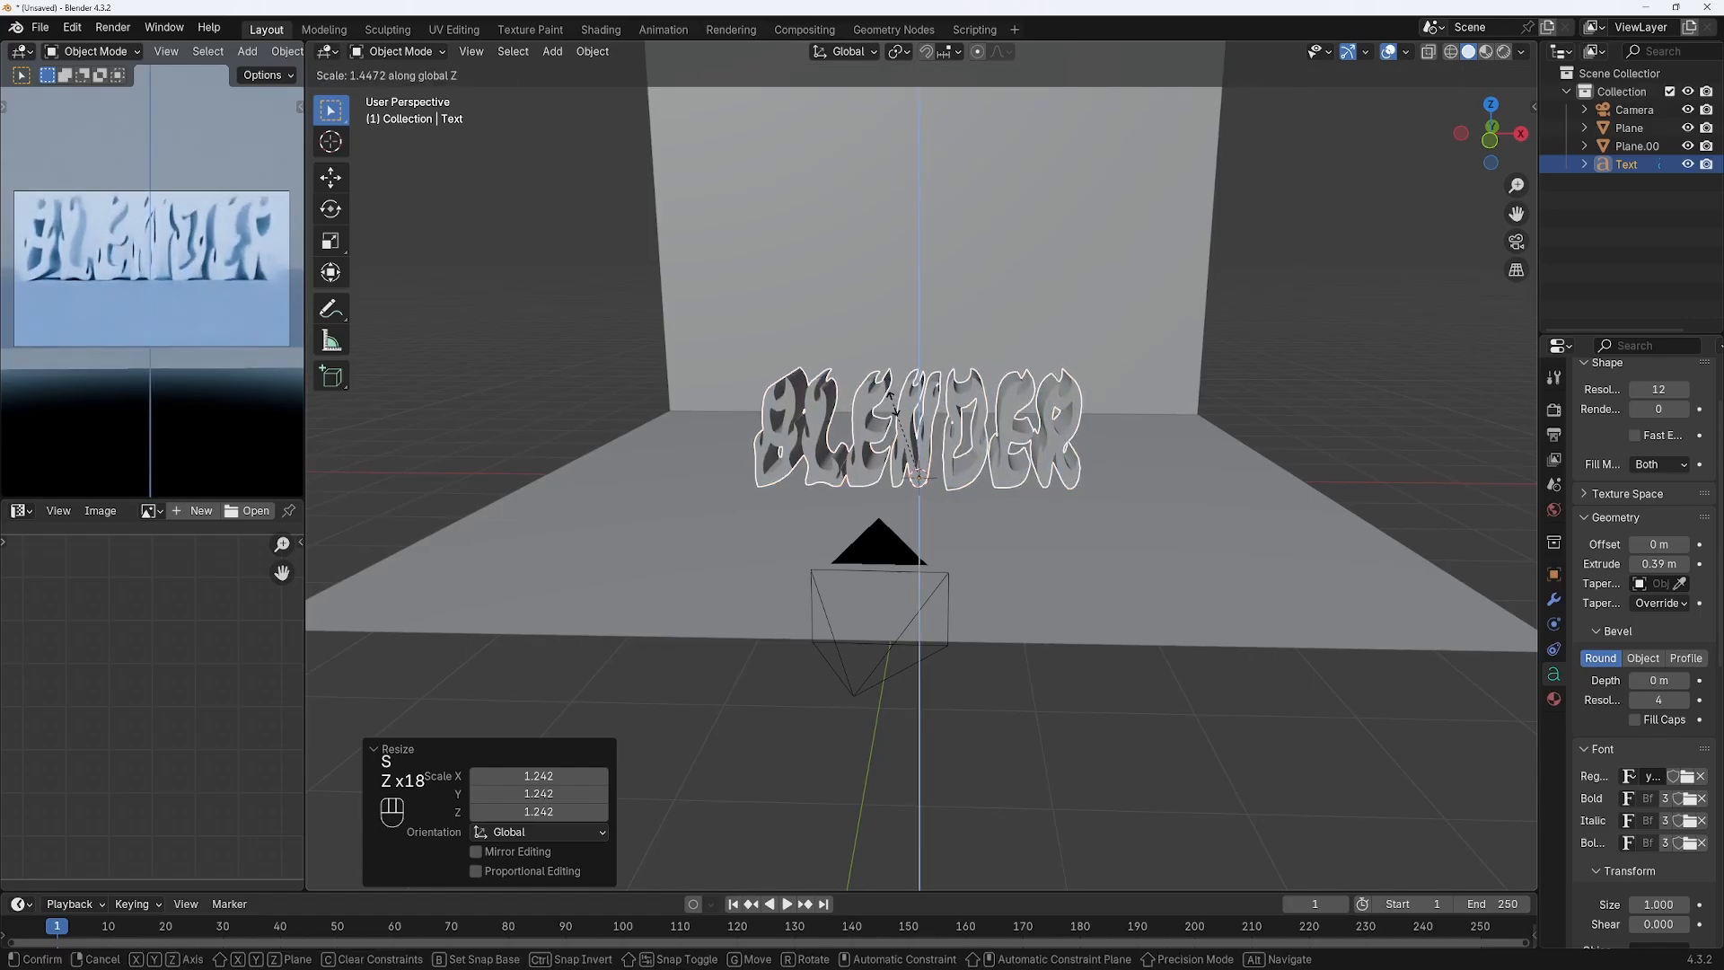
click(975, 433)
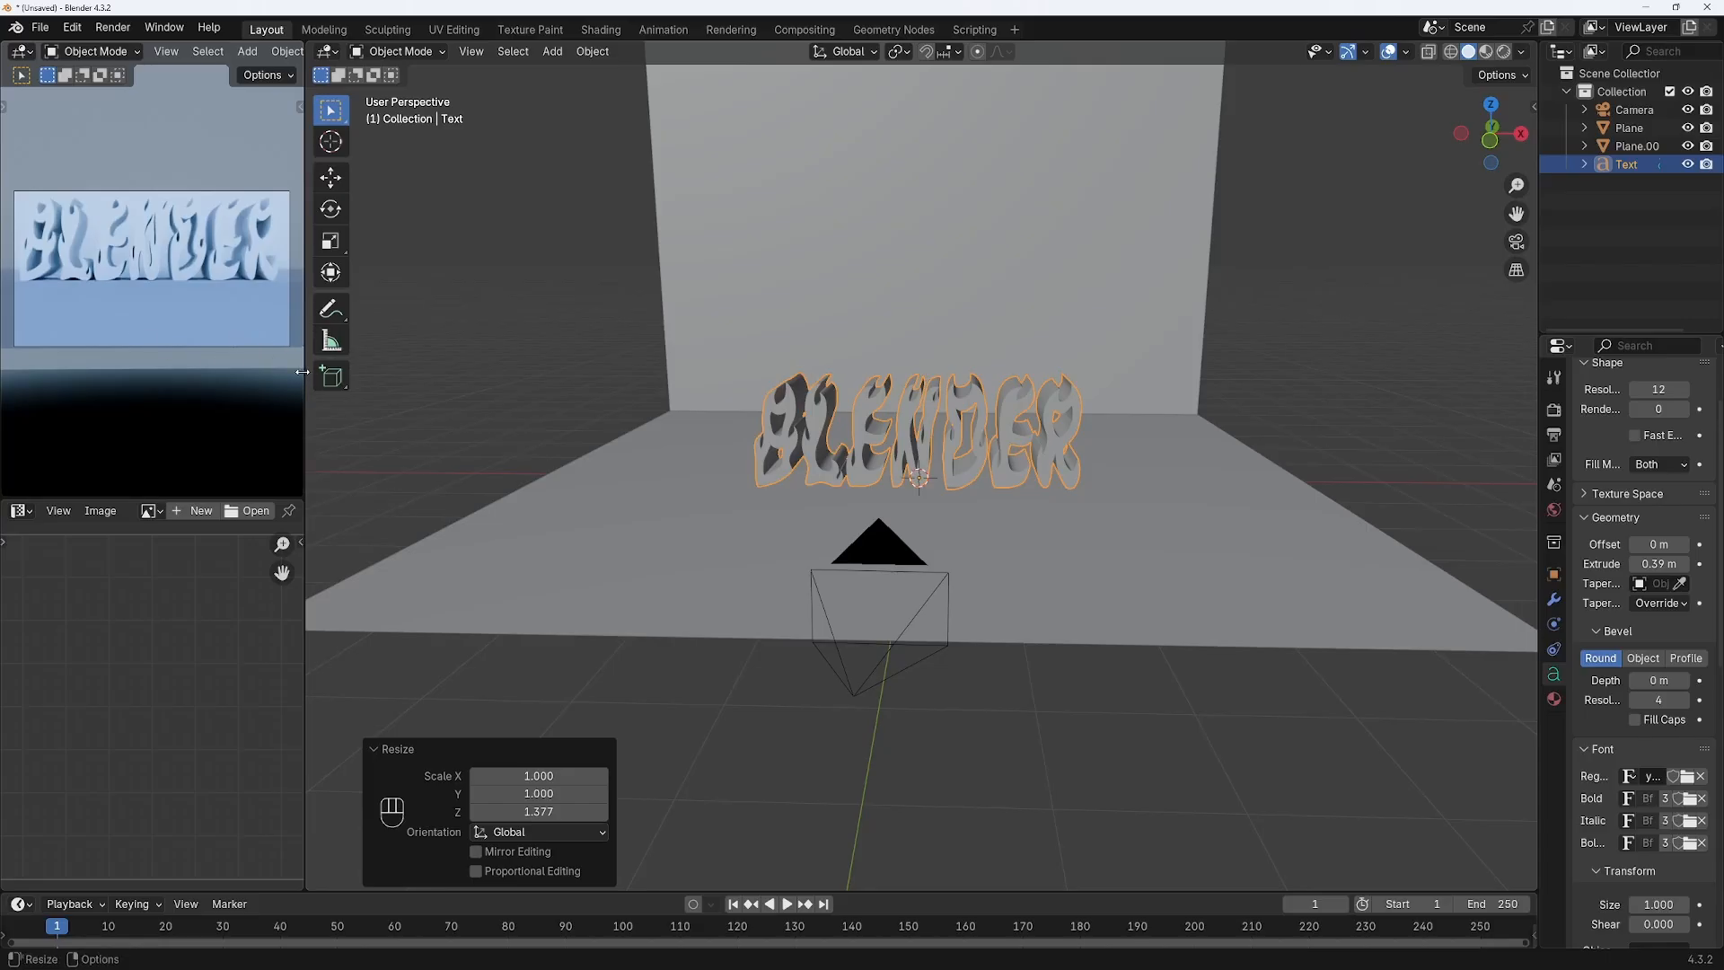
- Widen the rendered preview area, look through the camera in the main viewport and set its focal length to 26 mm
drag(303, 370, 379, 370)
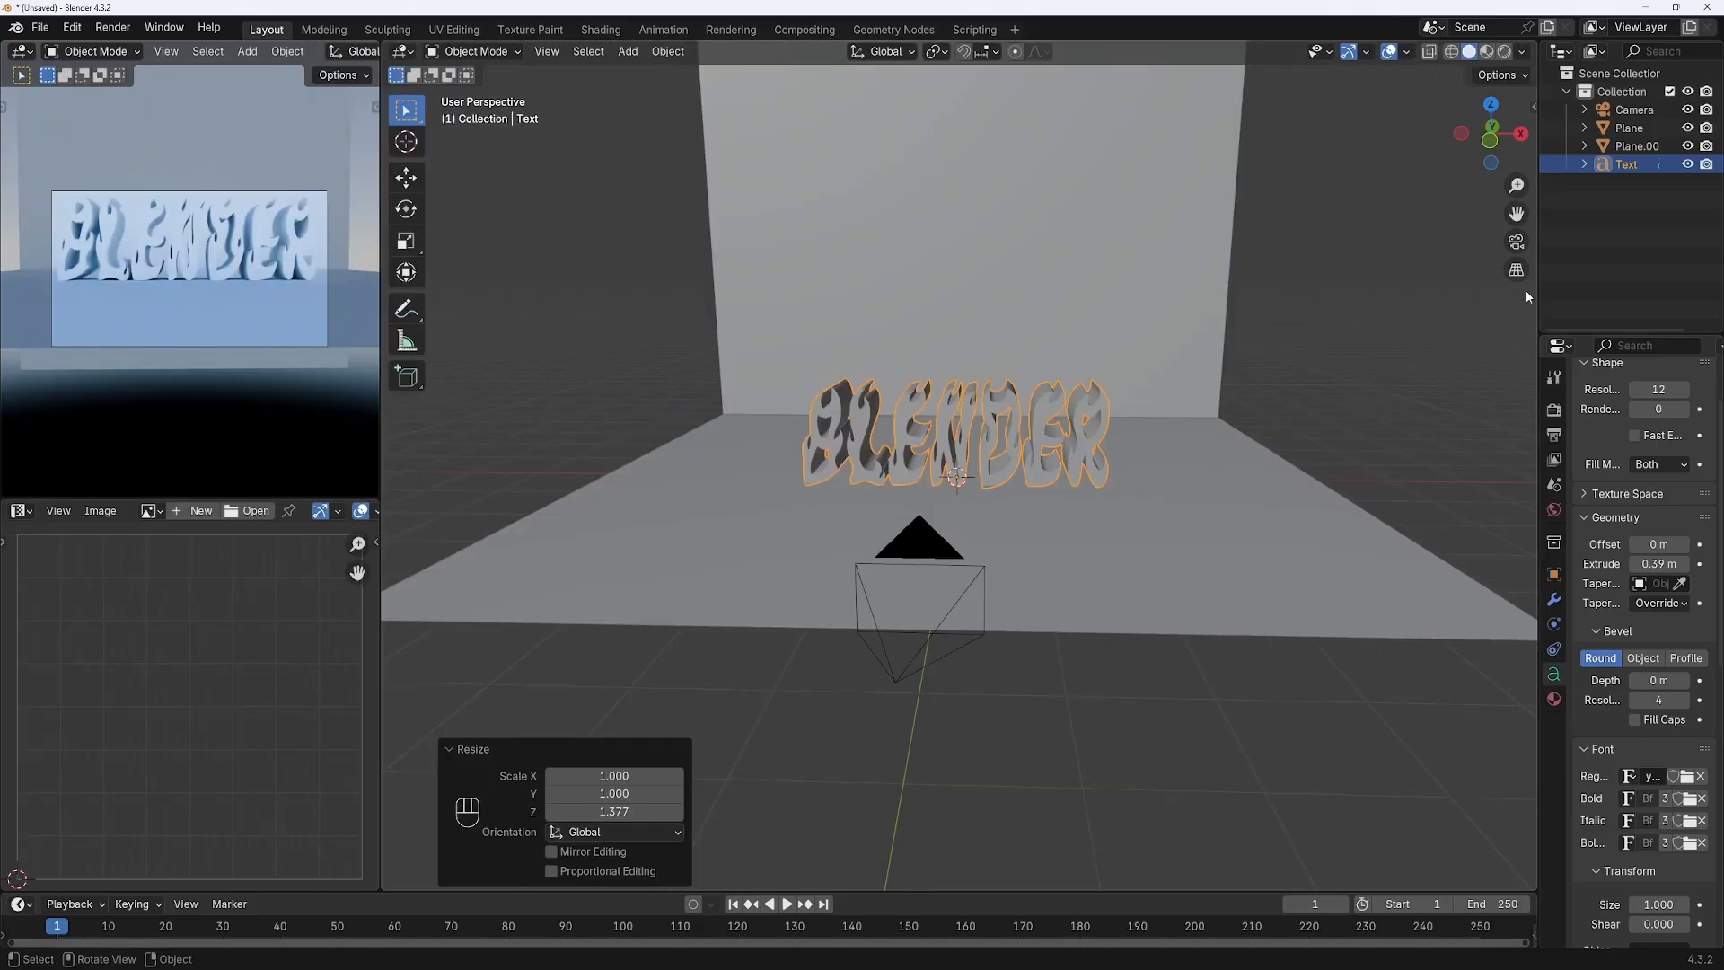
mouse_move(1490, 134)
mouse_down()
mouse_move(1492, 119)
mouse_move(1498, 139)
mouse_up()
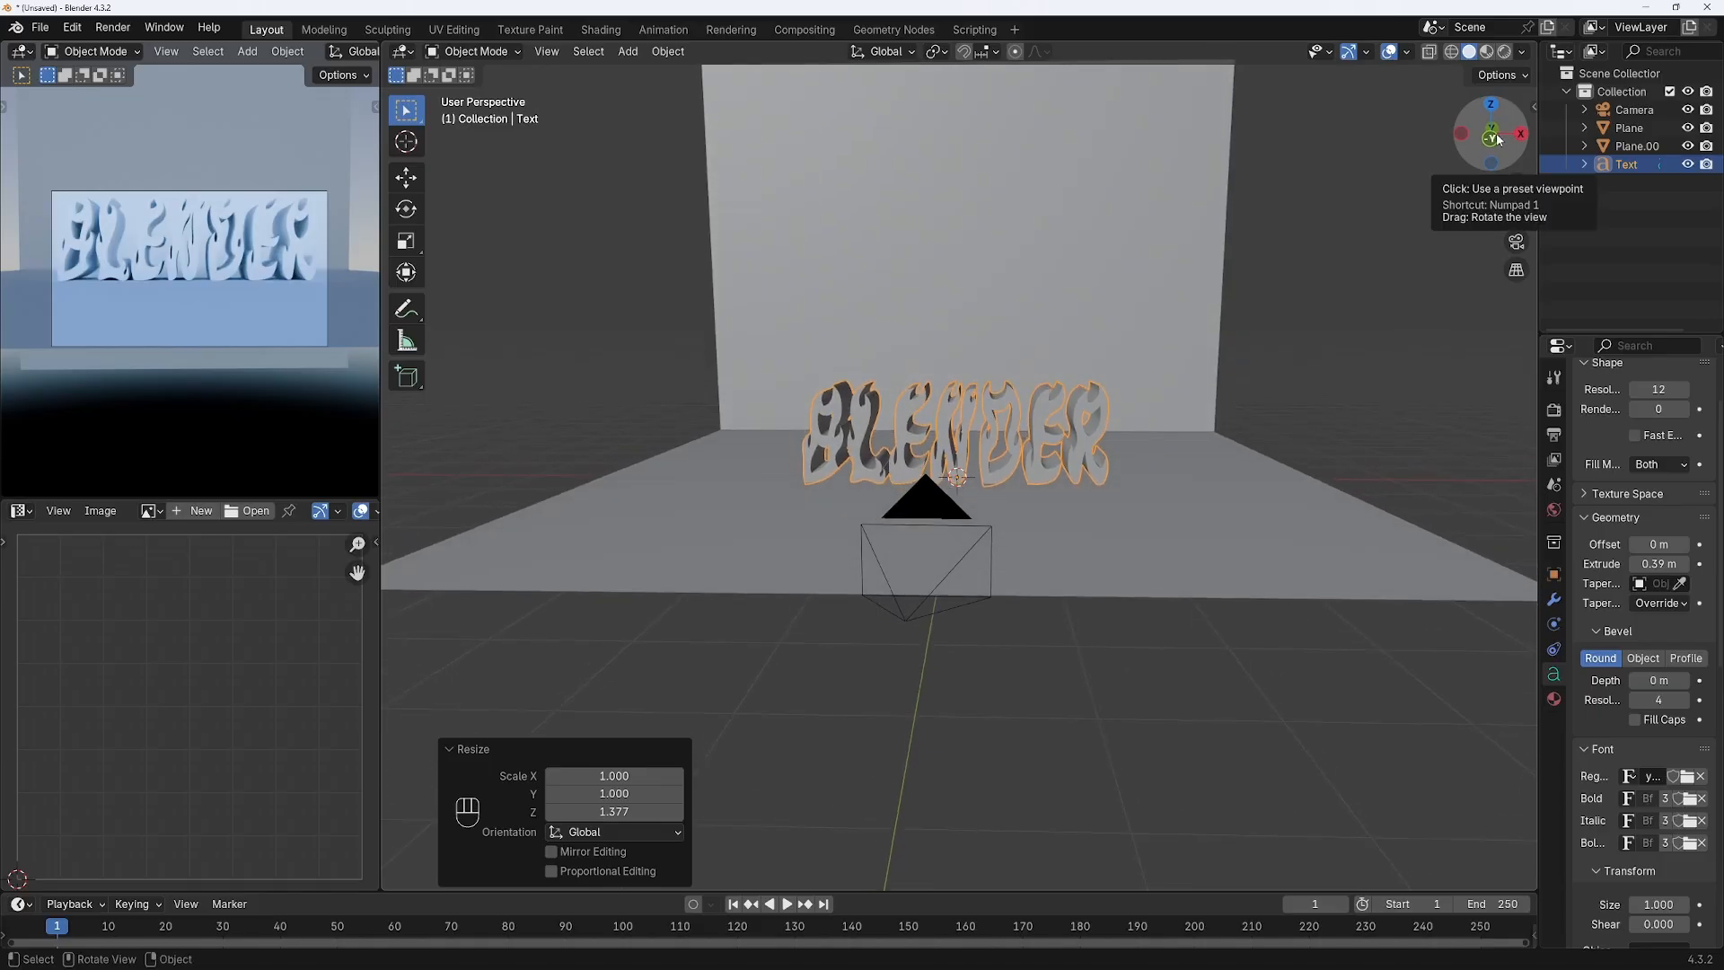
key(KP_0)
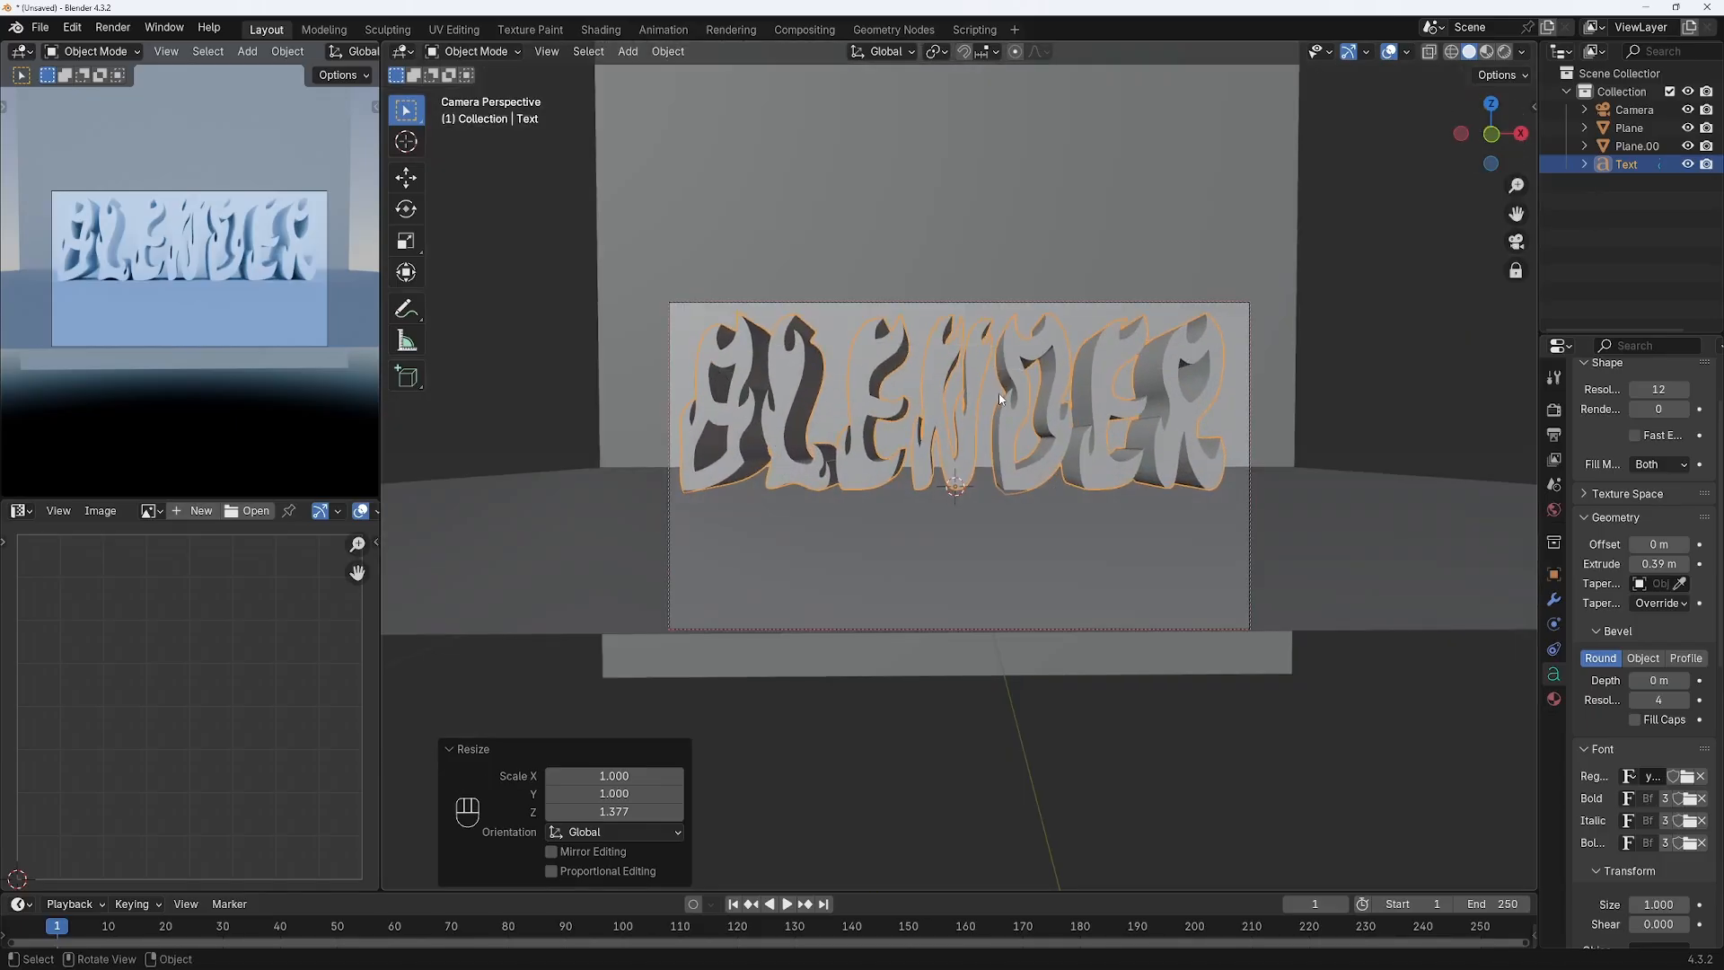
click(1634, 110)
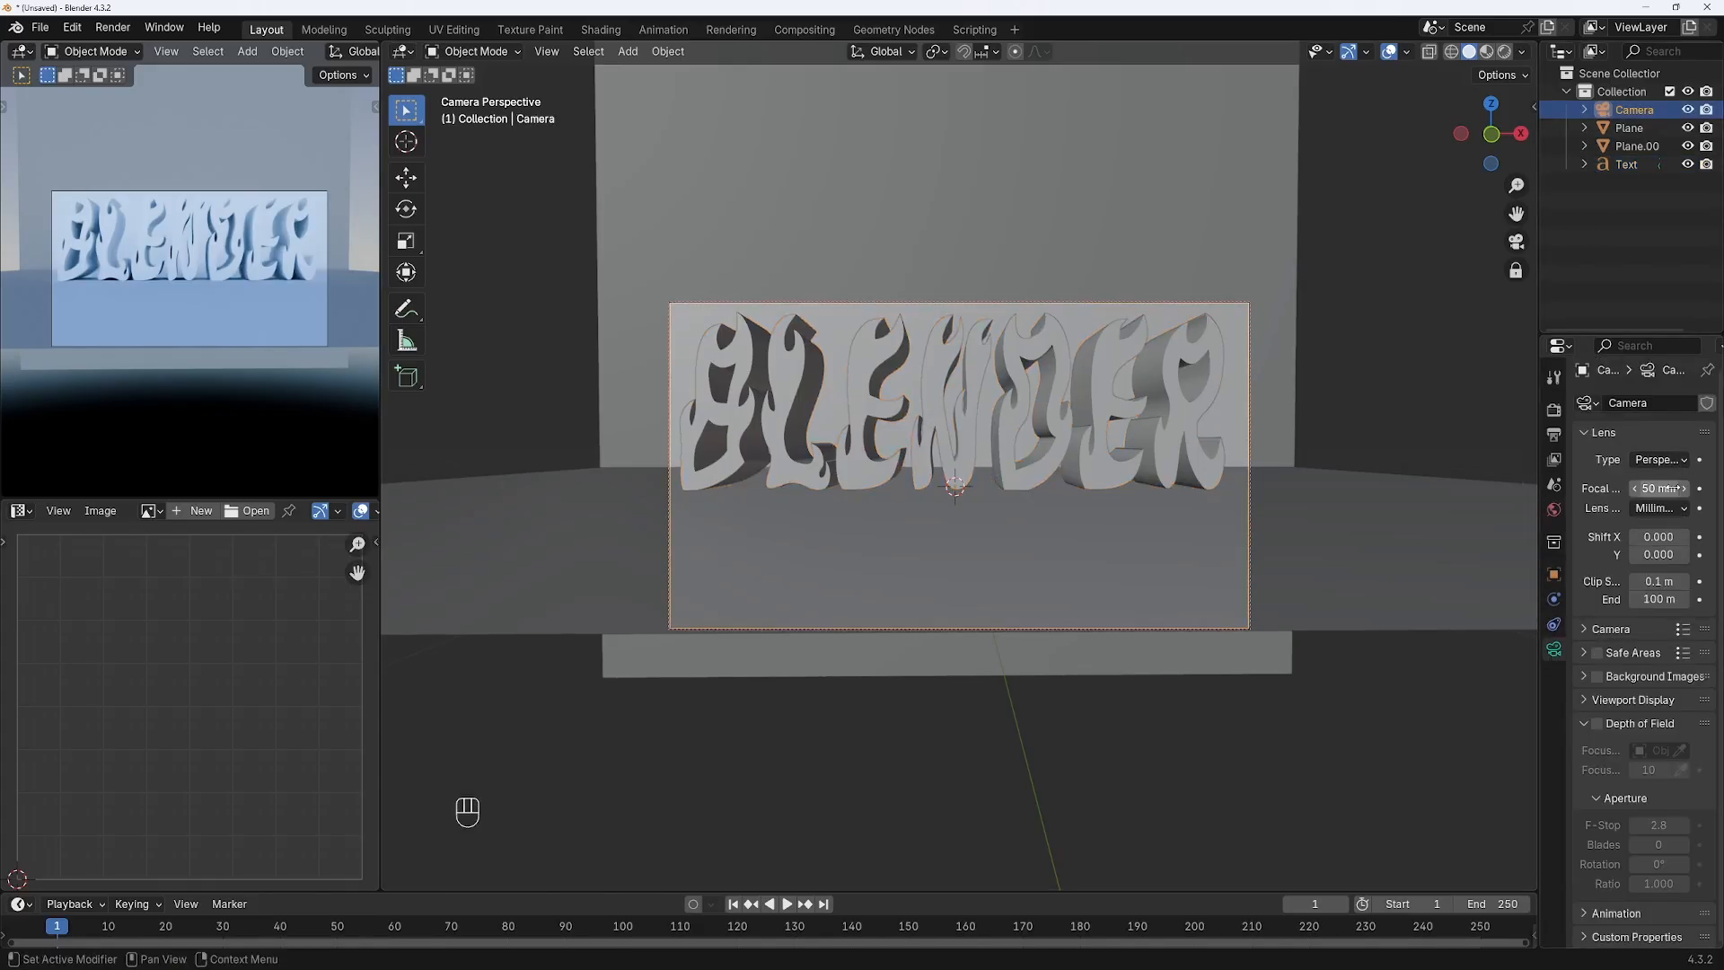
drag(1658, 487, 1576, 488)
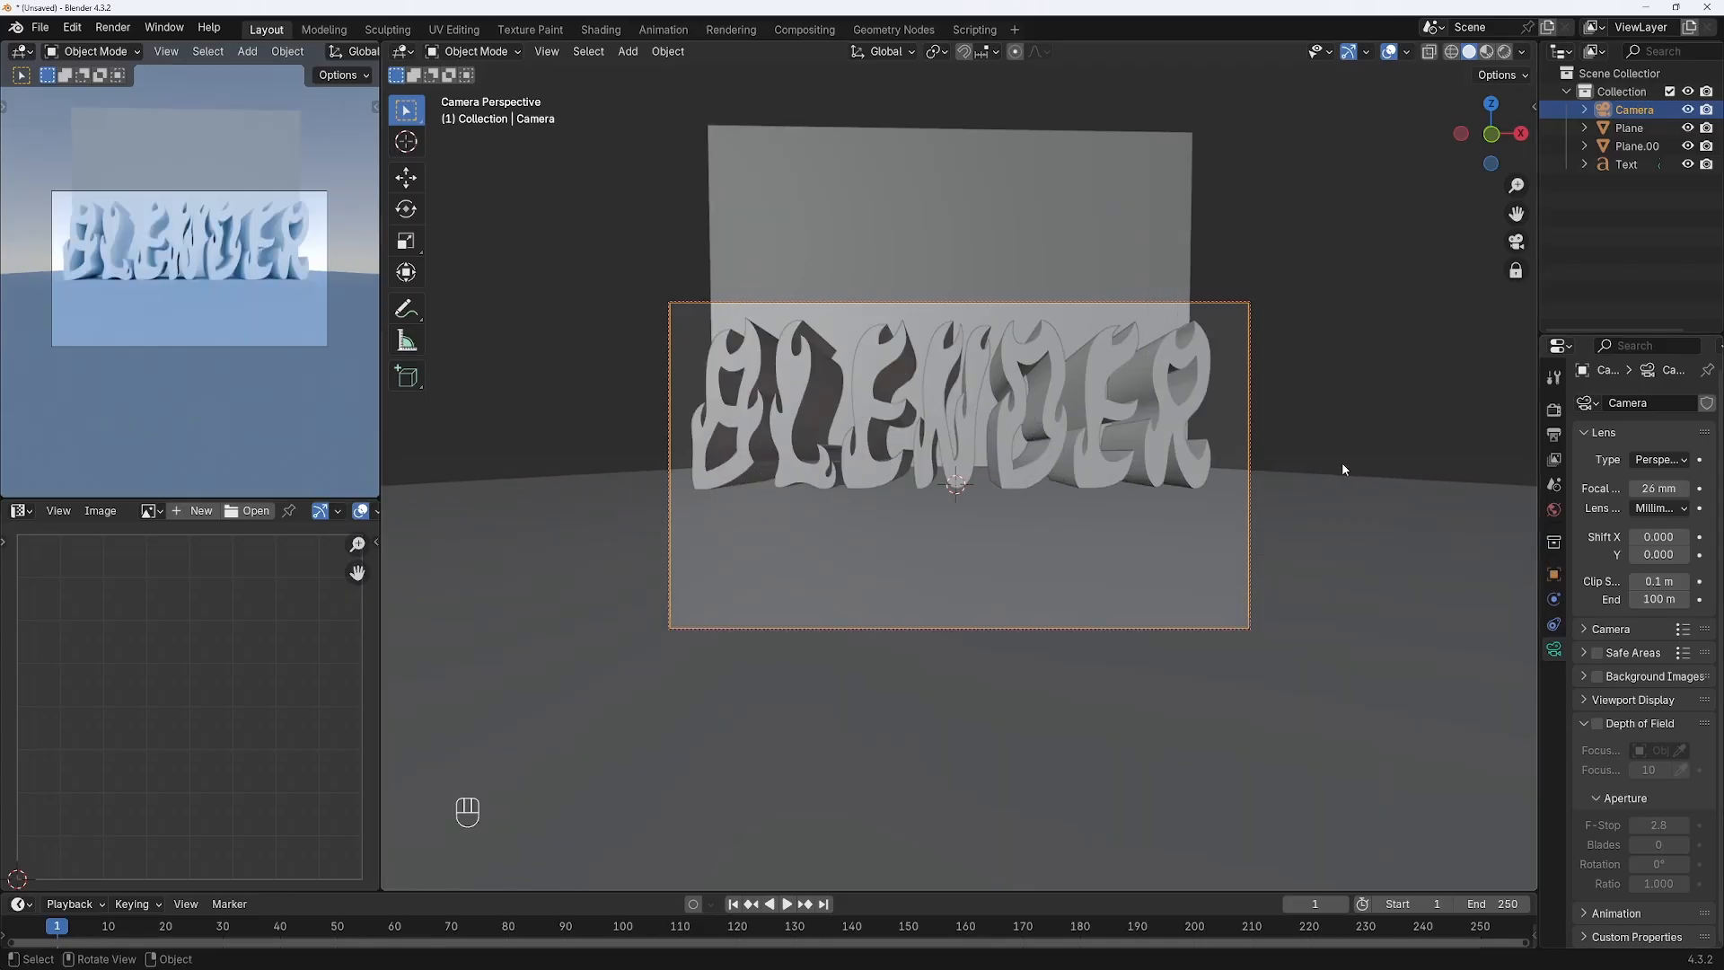
- Widen the backdrop plane along the X axis by a factor of about 1.56 and apply its scale
click(1133, 218)
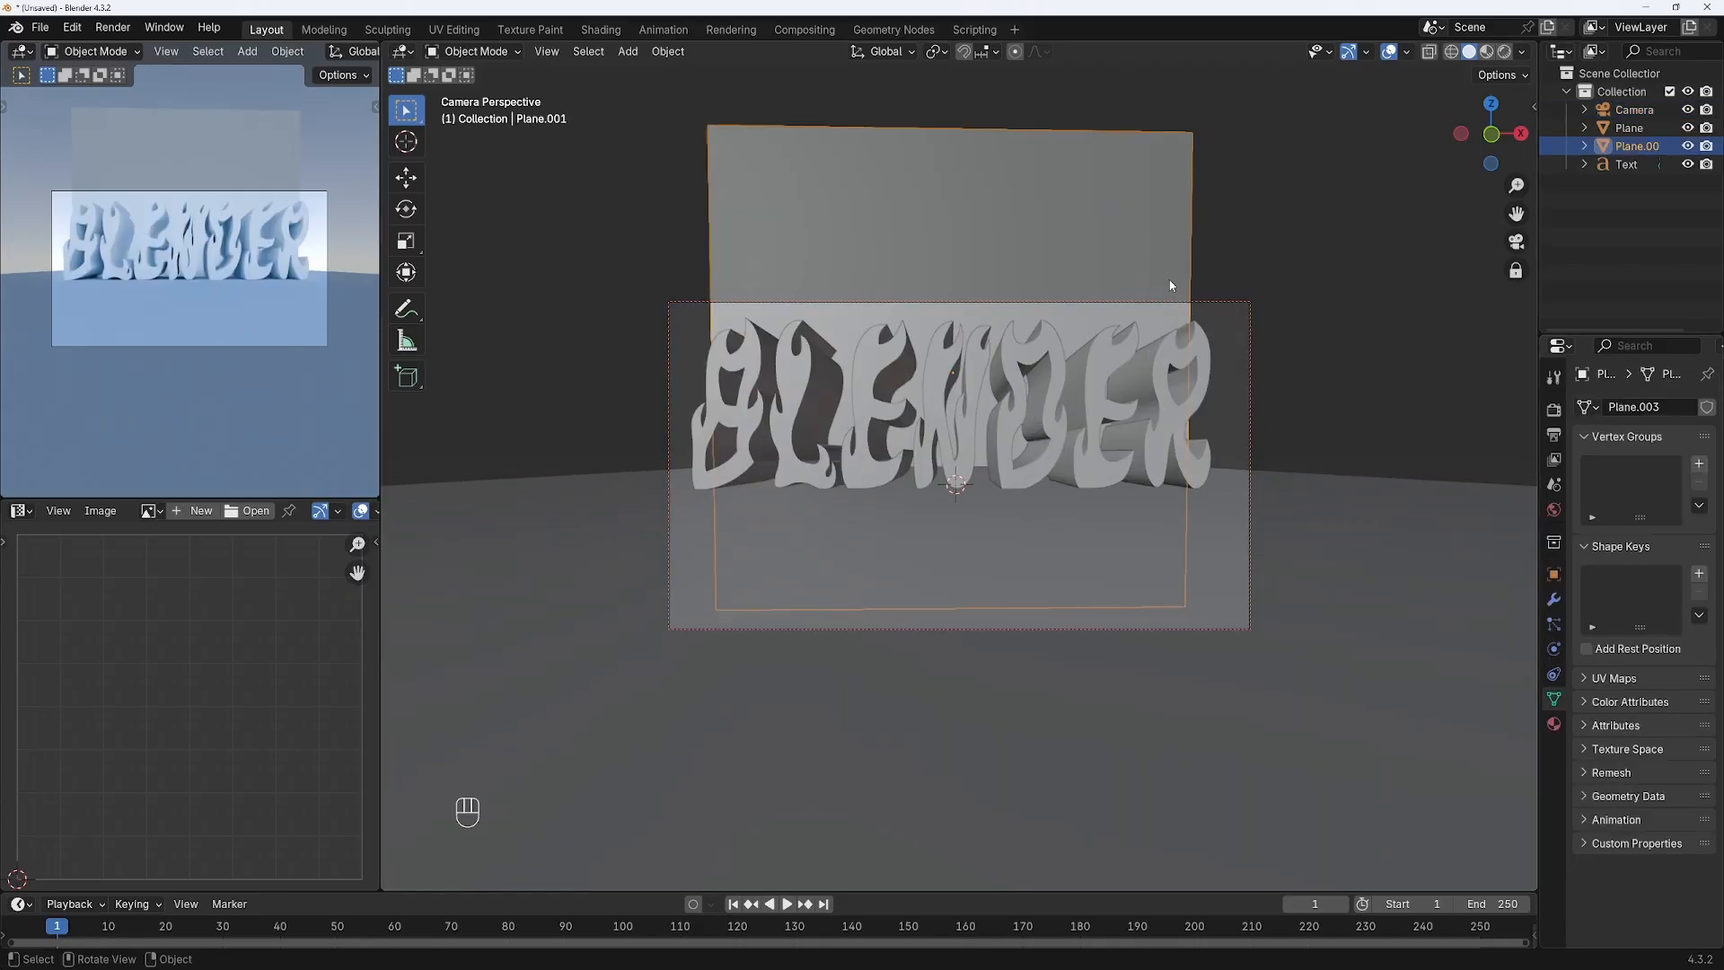
key(s)
key(x)
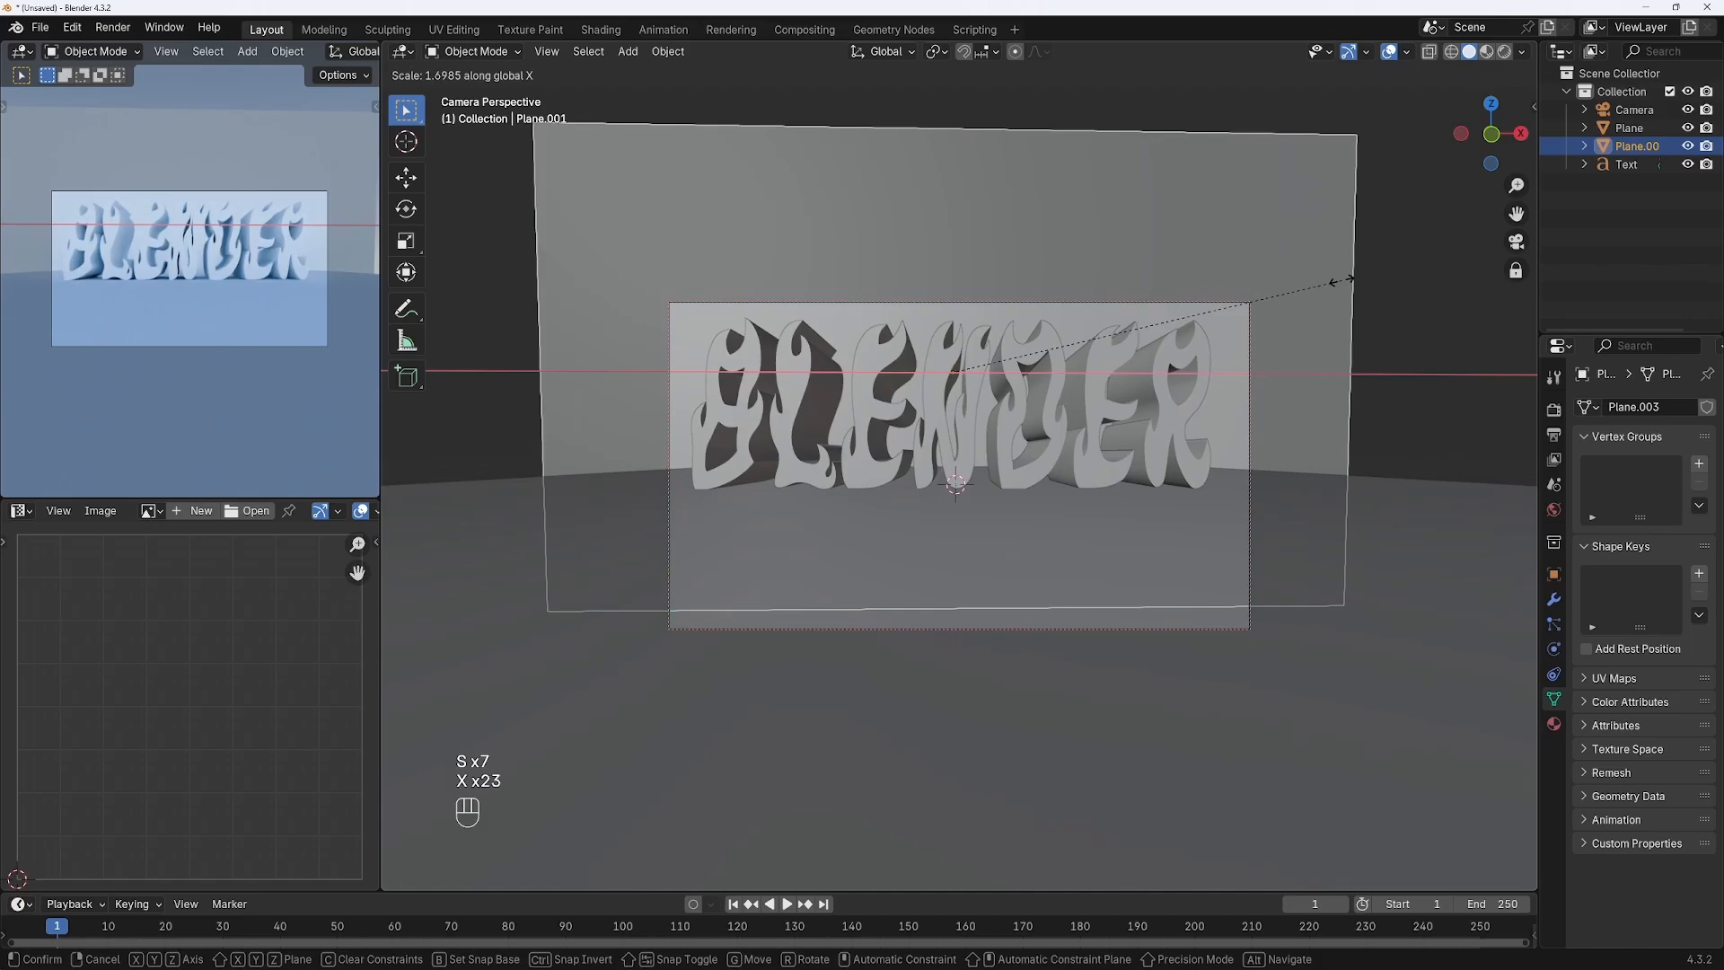
click(1298, 321)
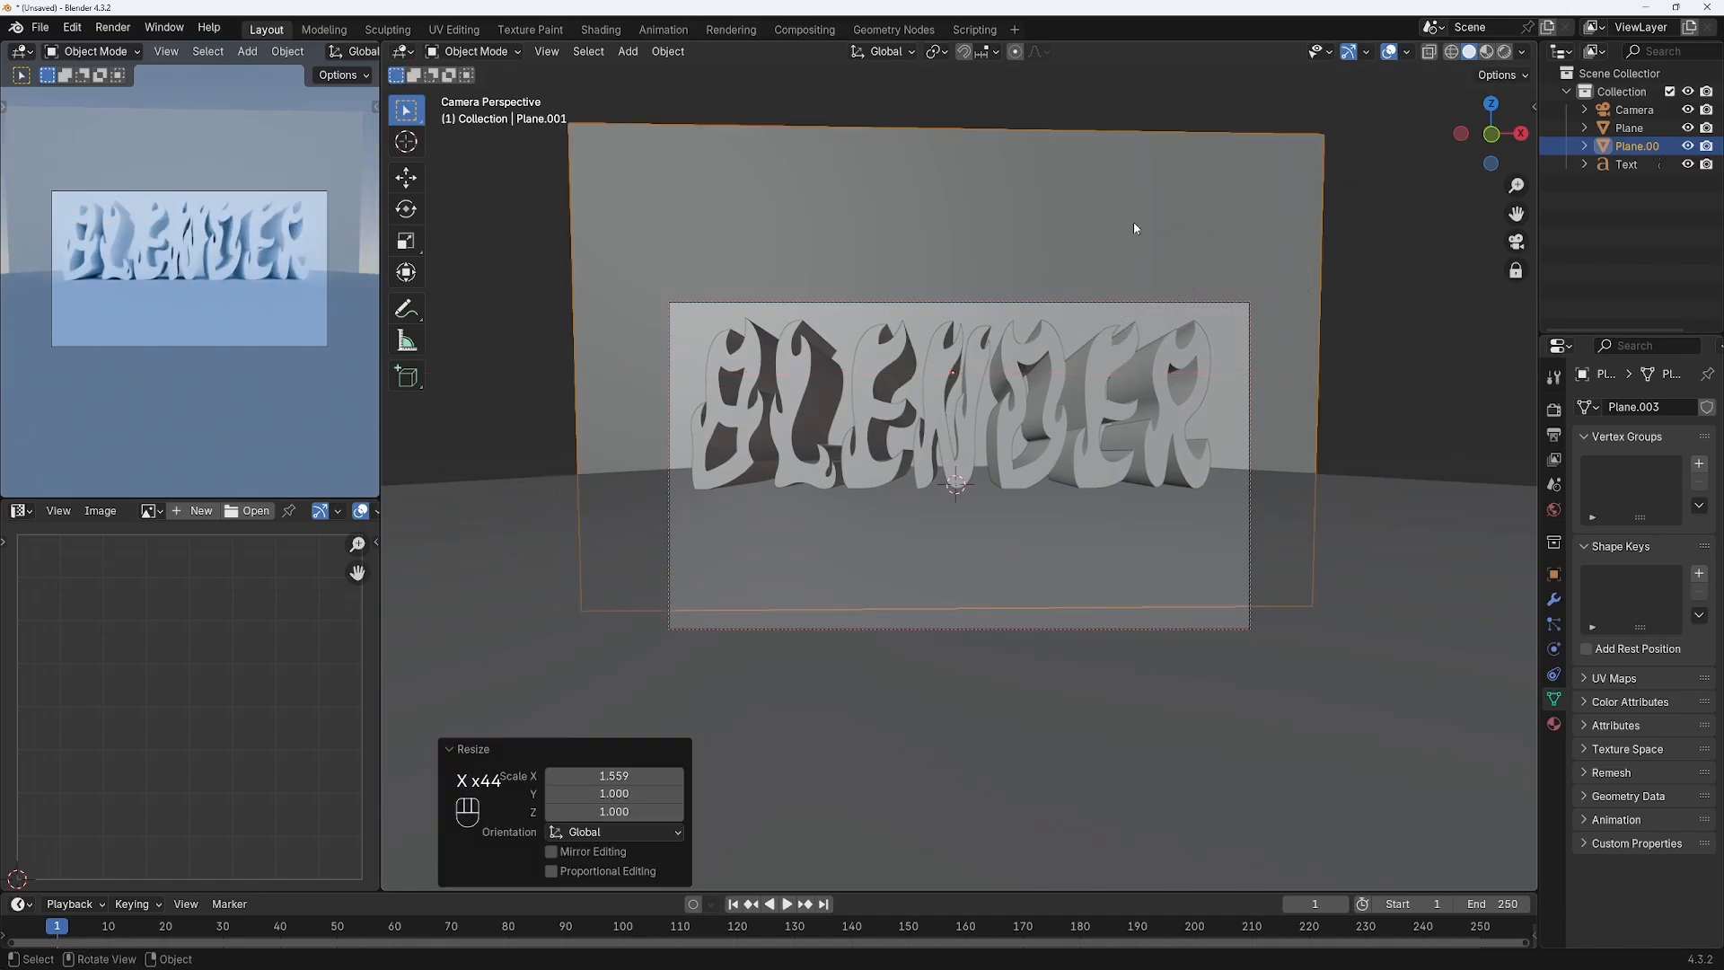
key(ctrl+a)
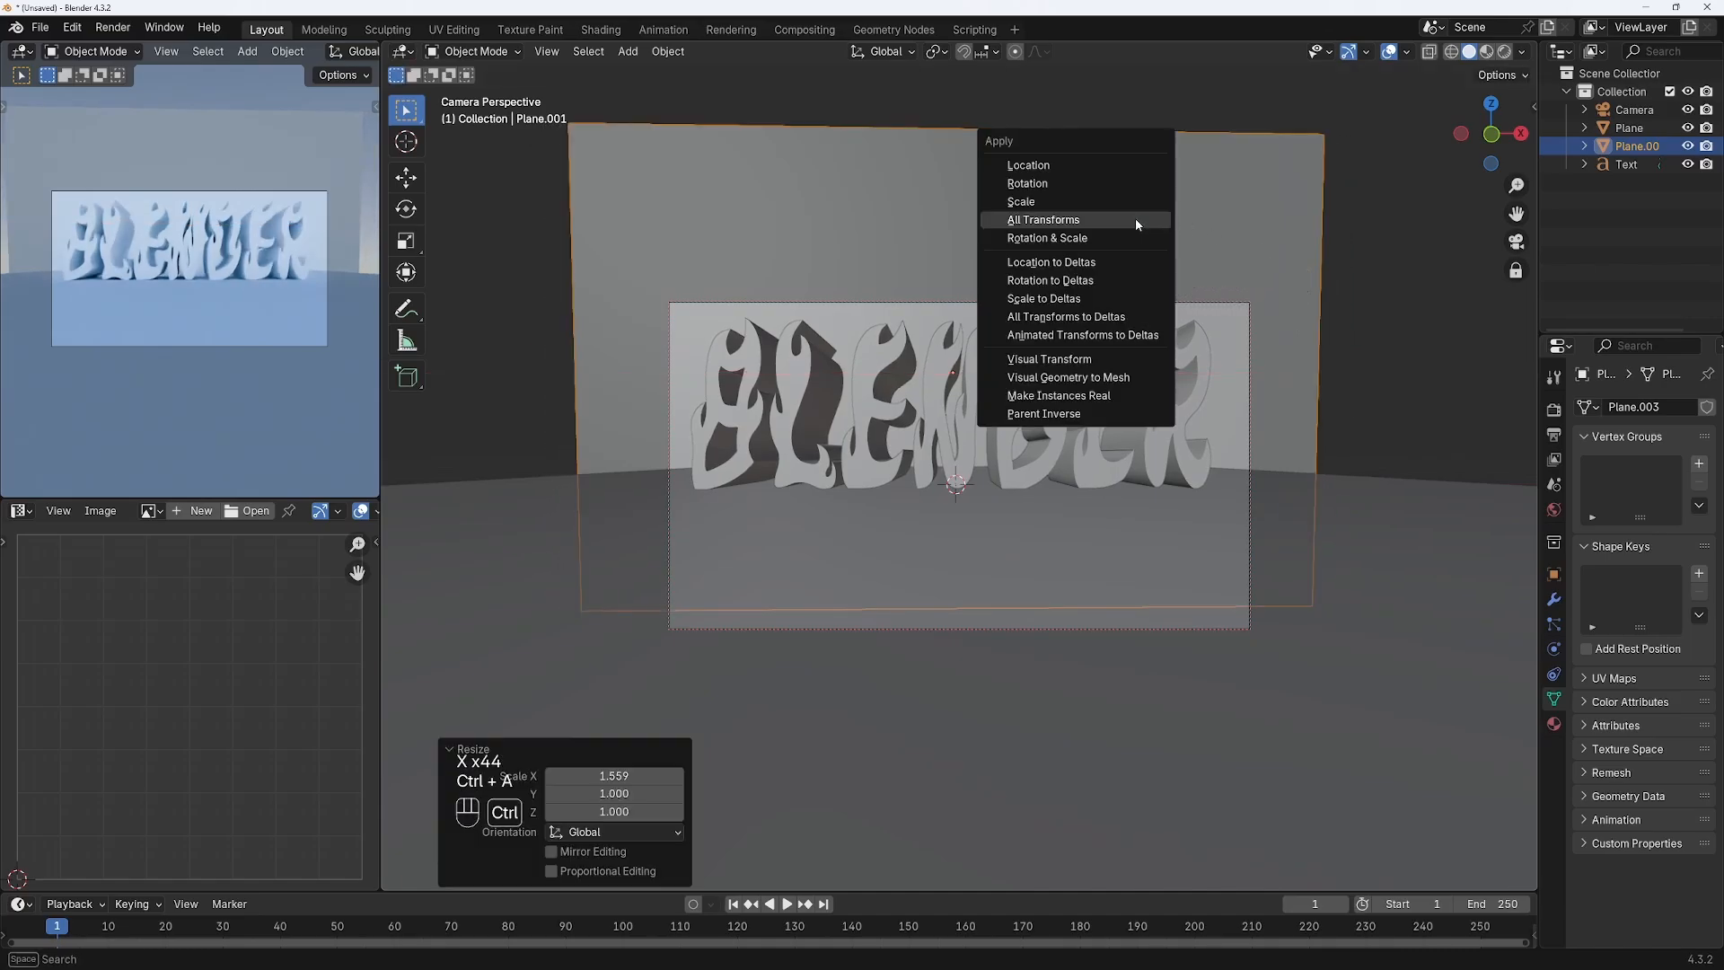
click(1024, 202)
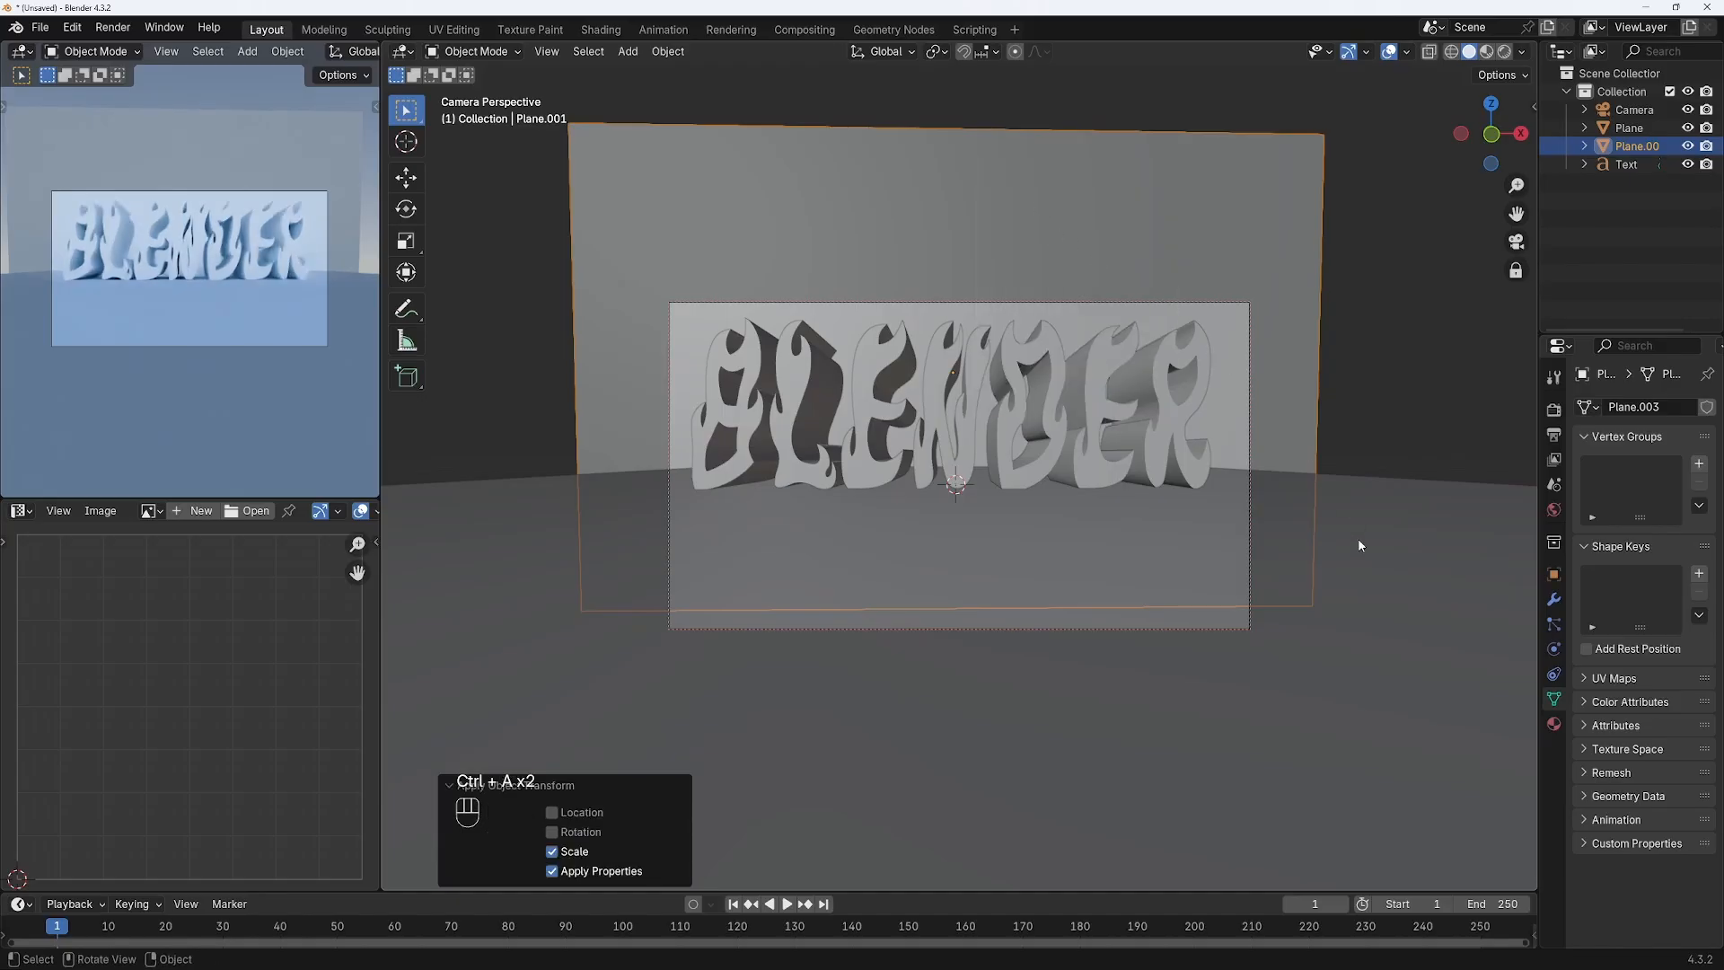
- Apply the scale of the floor plane
click(1262, 683)
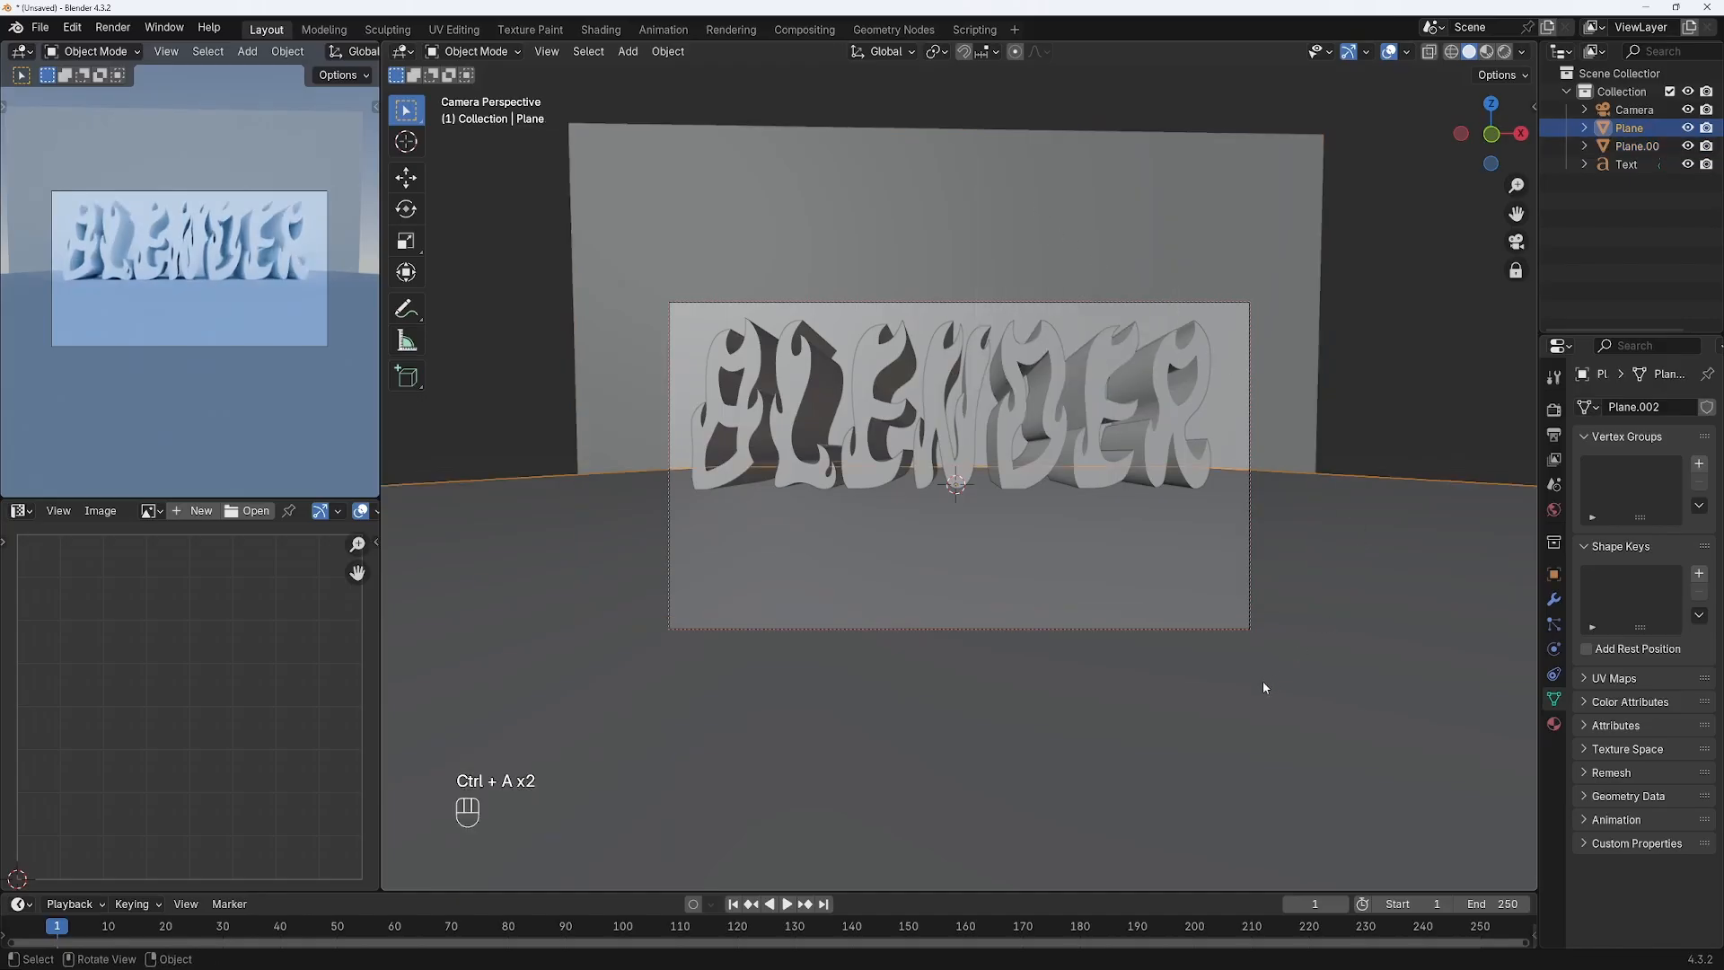
key(ctrl+a)
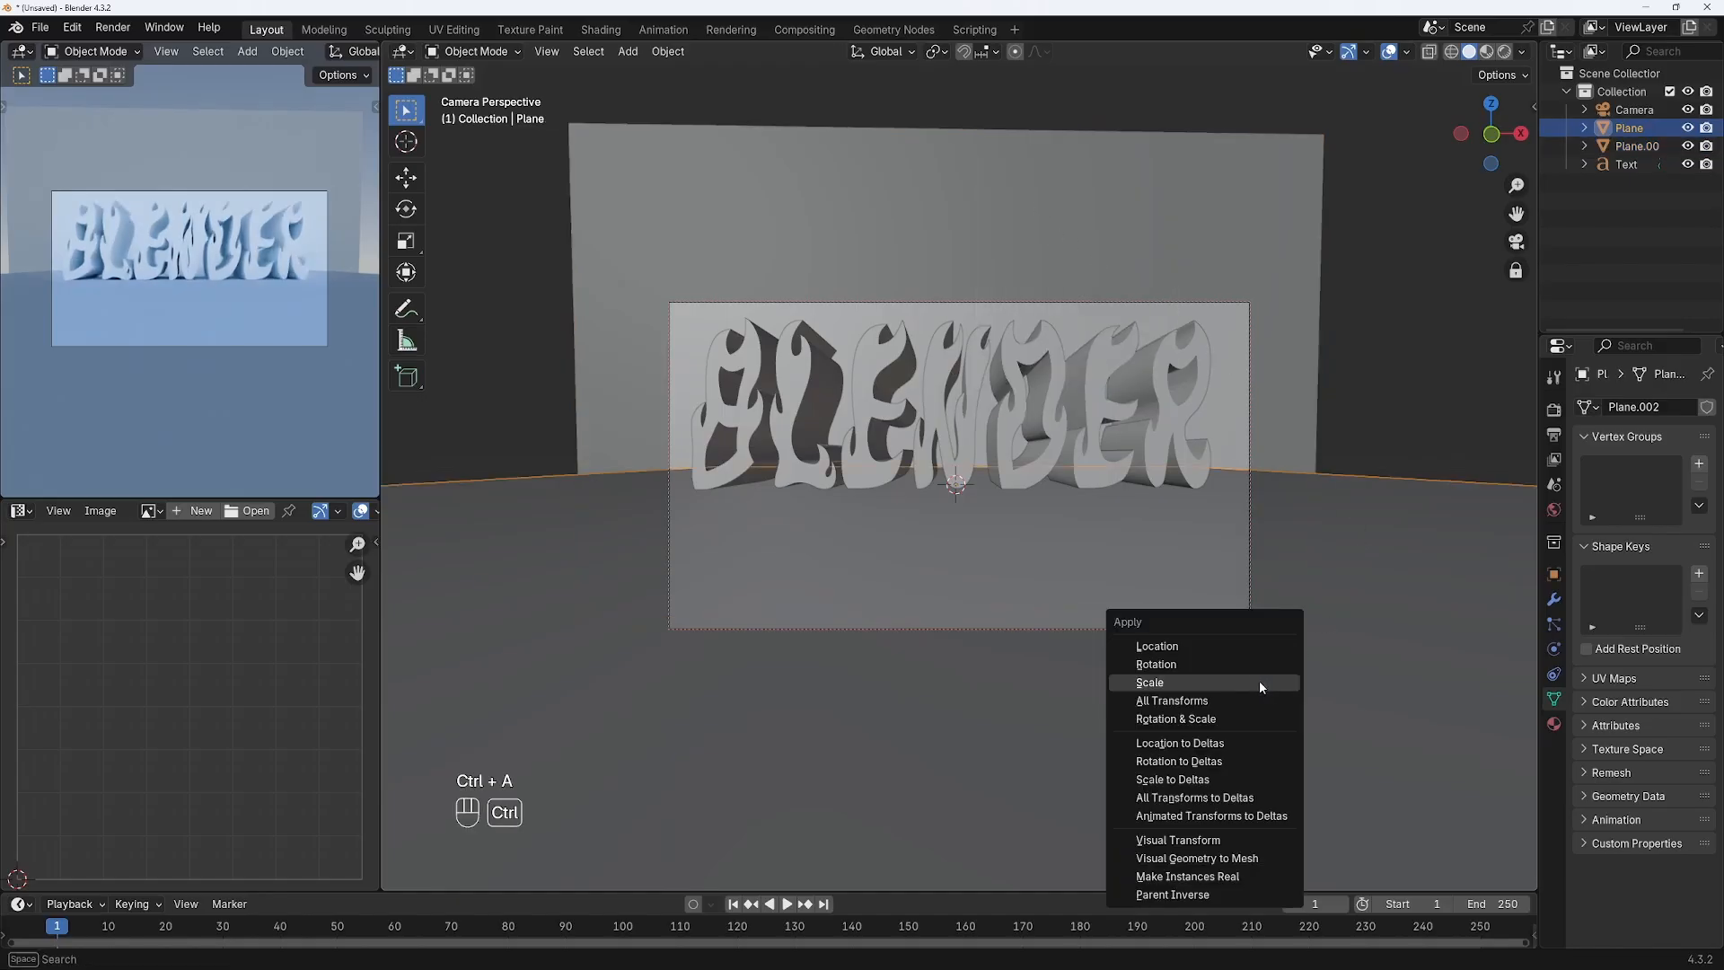
click(1243, 680)
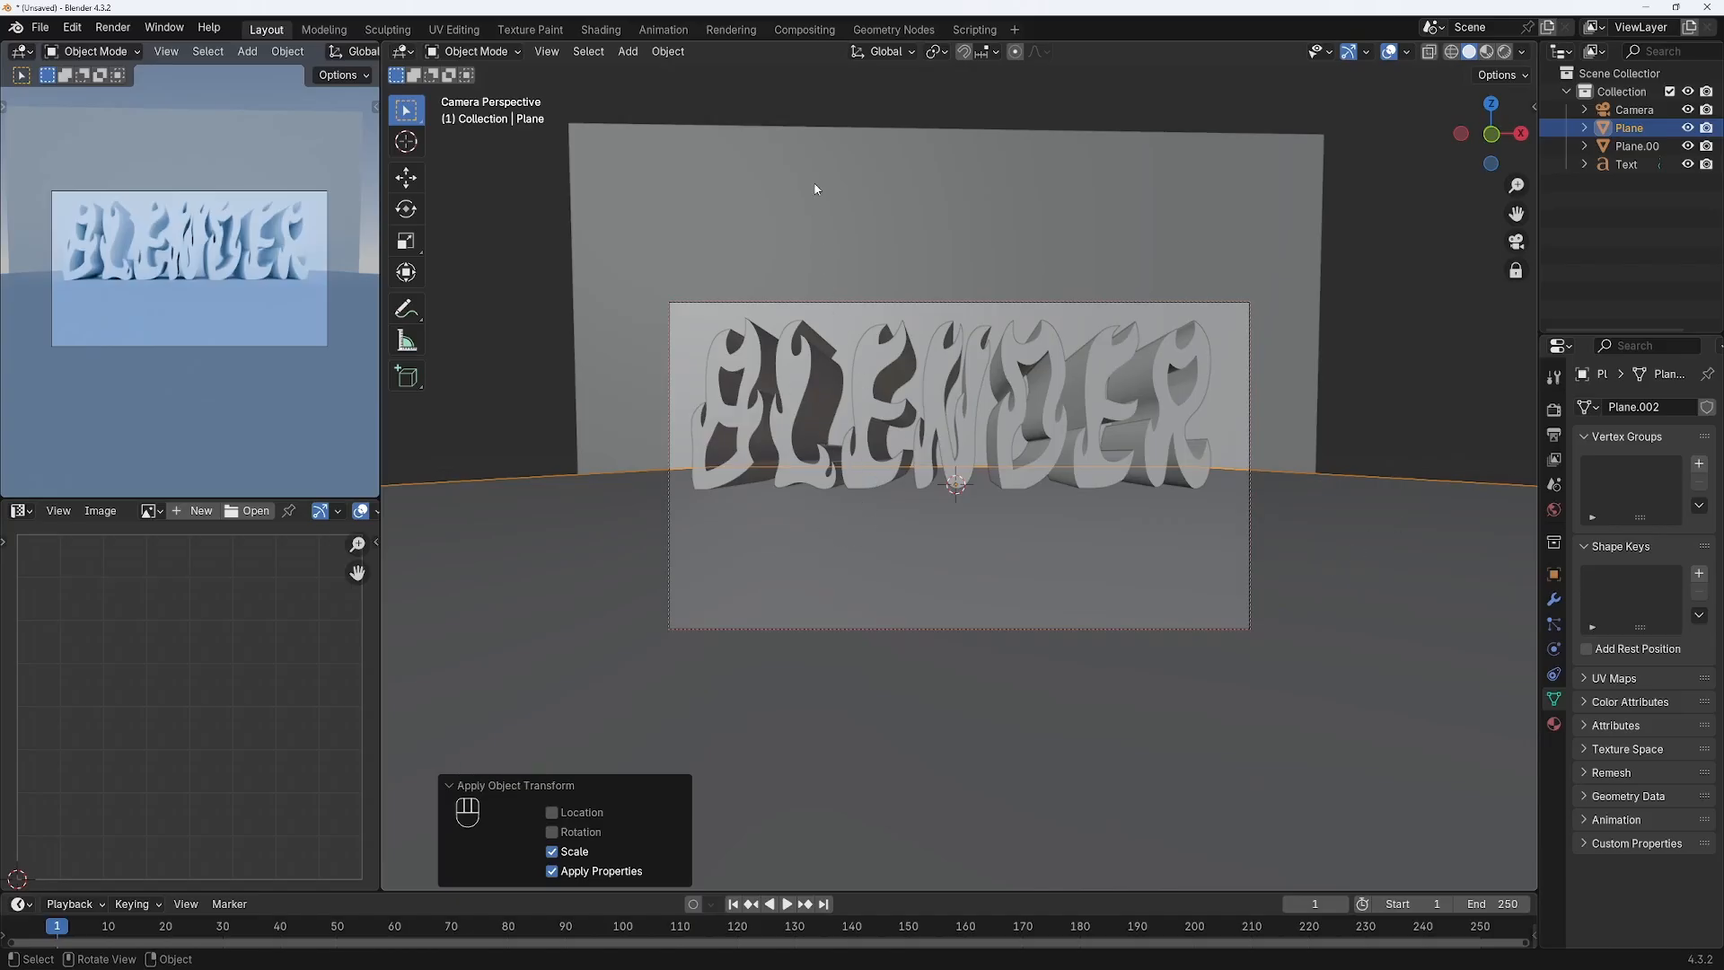
- Split the main viewport horizontally near its middle and make the lower area a Shader Editor with its sidebar hidden
right_click(987, 888)
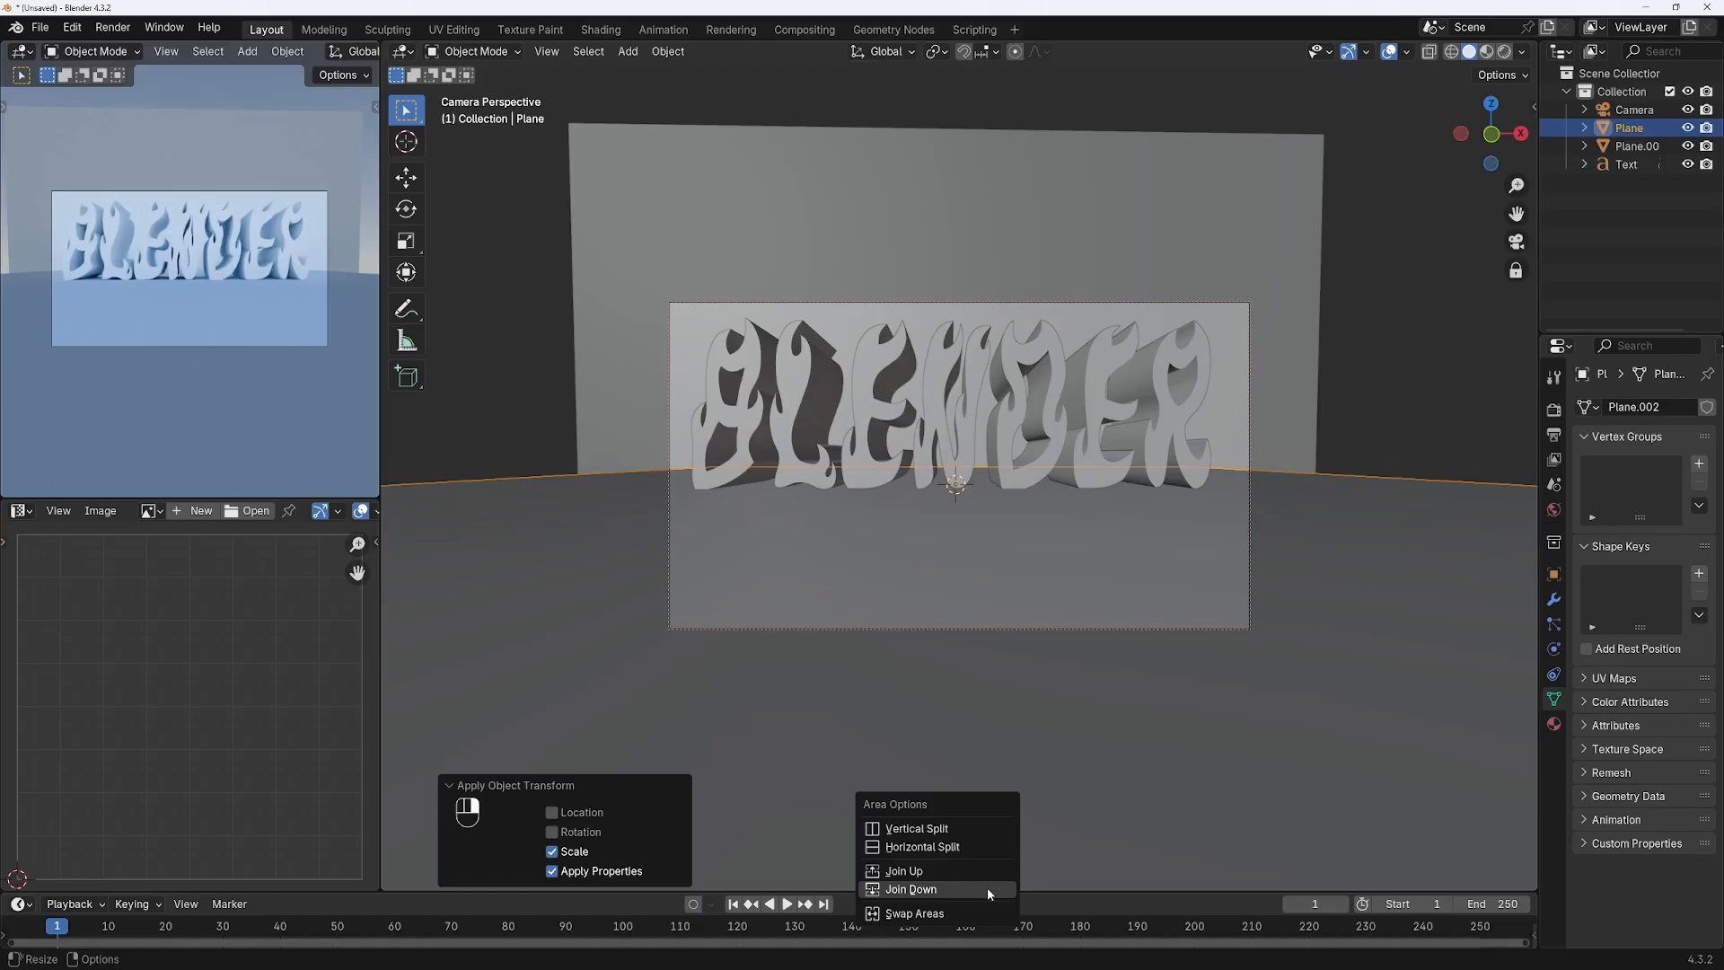
click(934, 848)
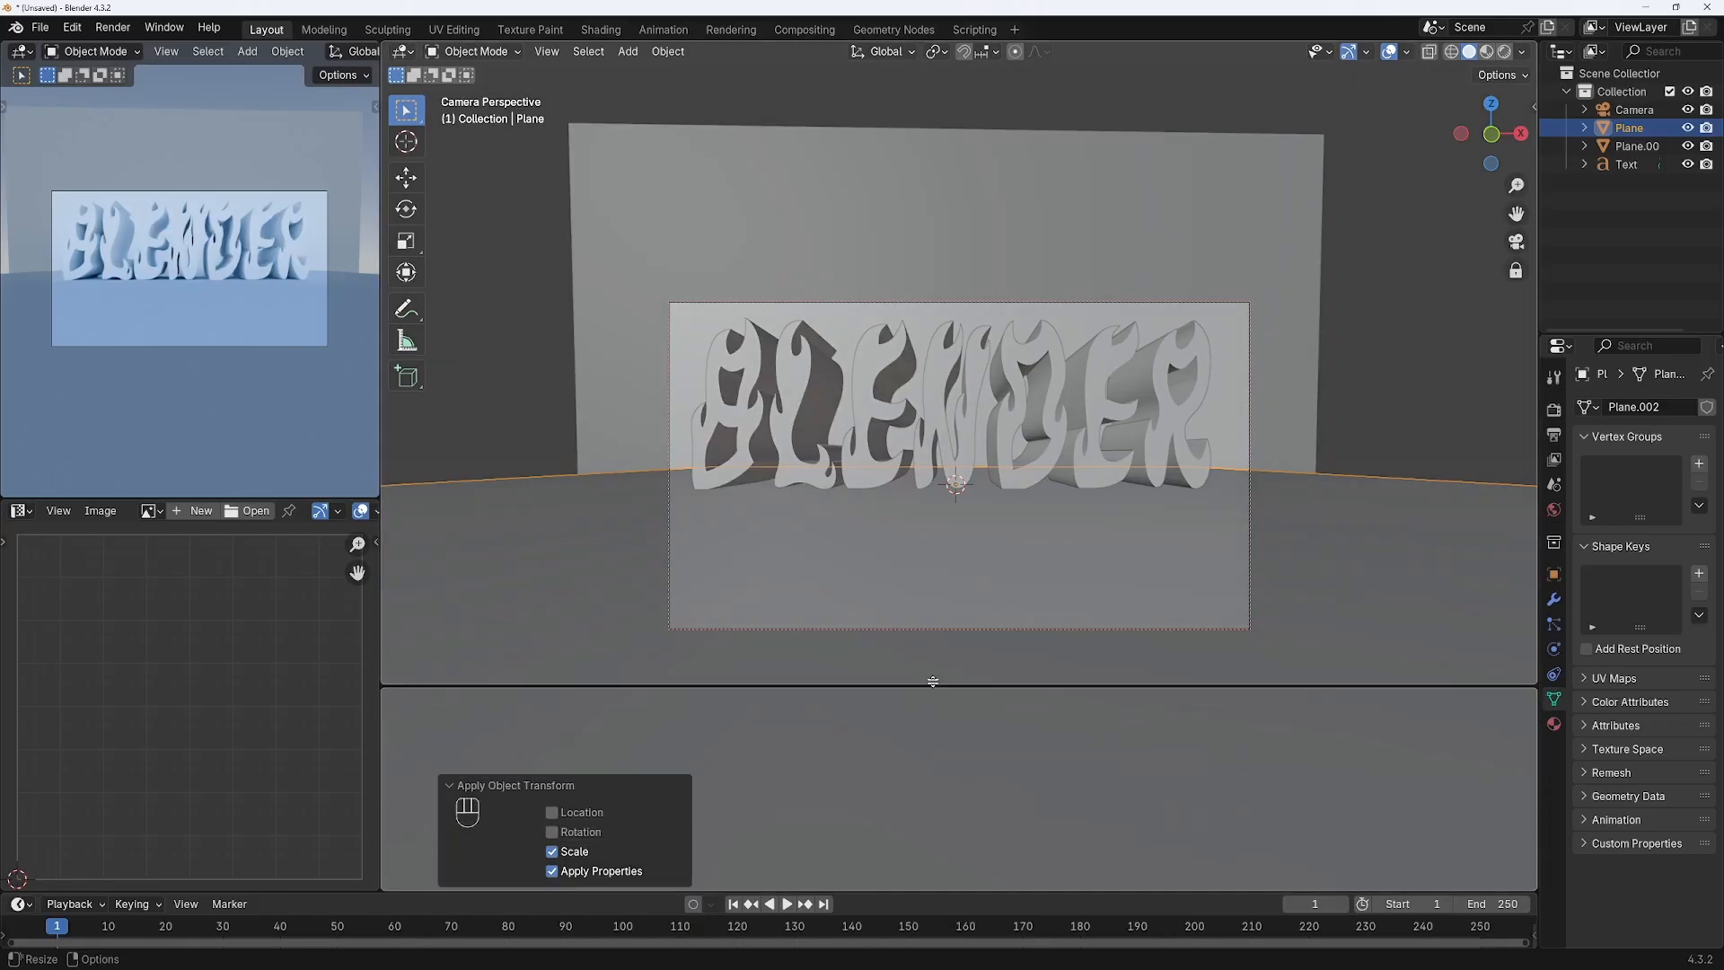
click(933, 565)
click(404, 575)
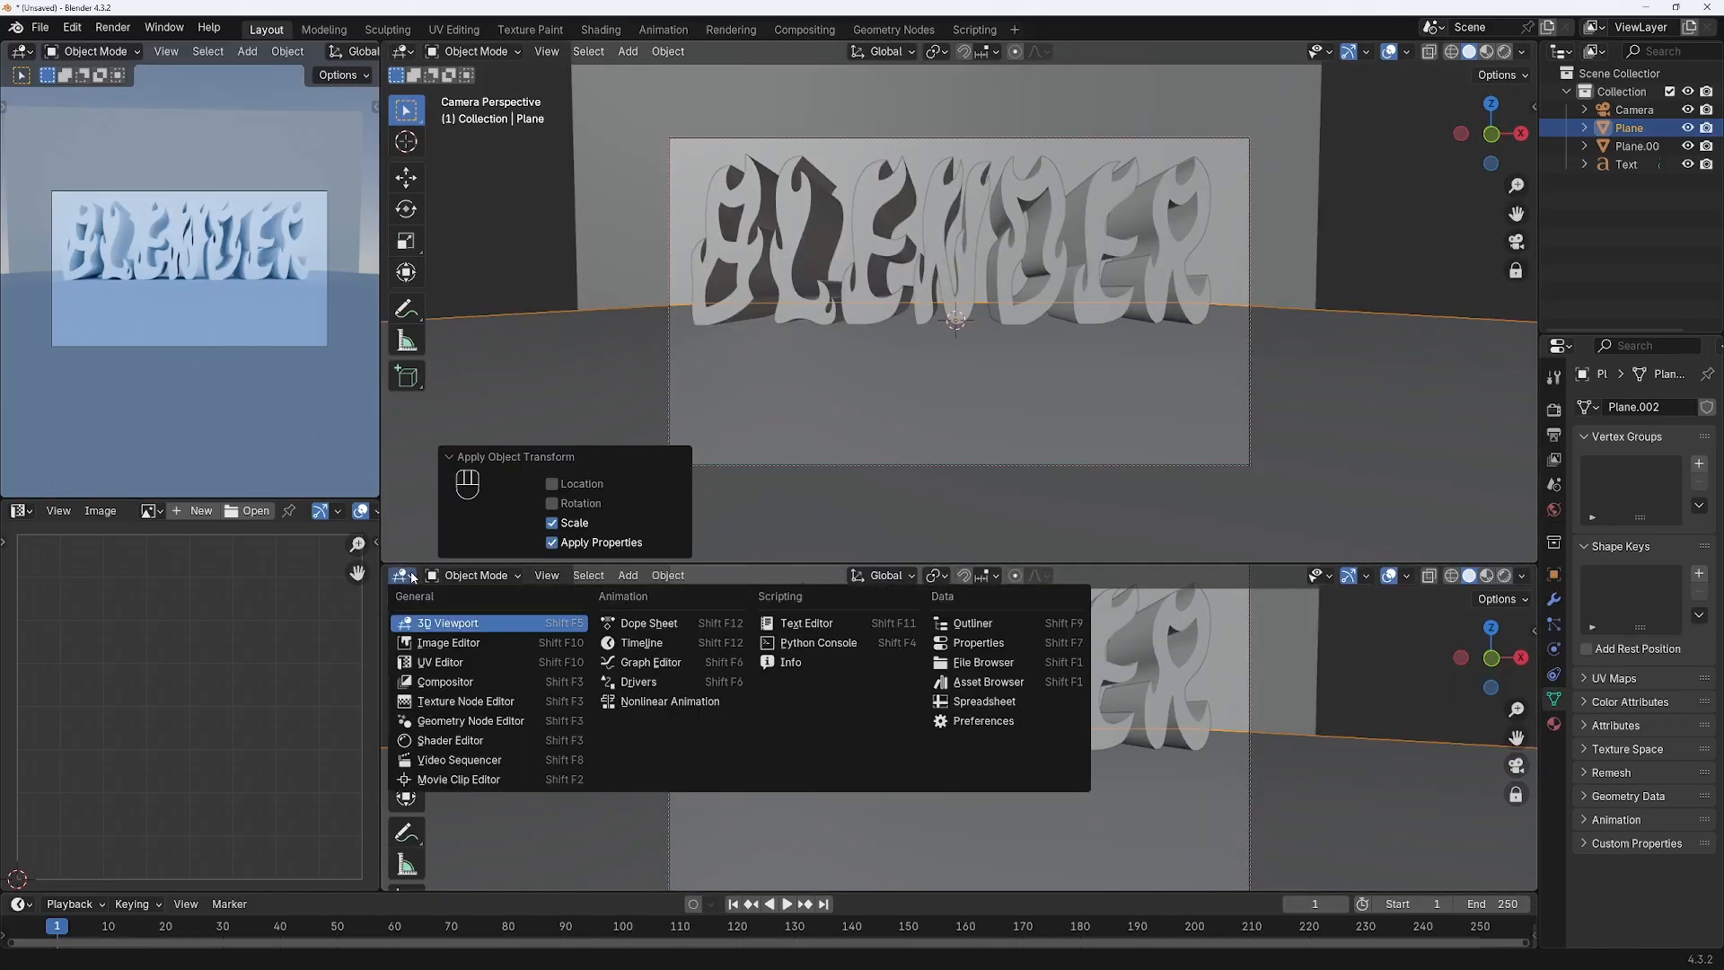
click(454, 740)
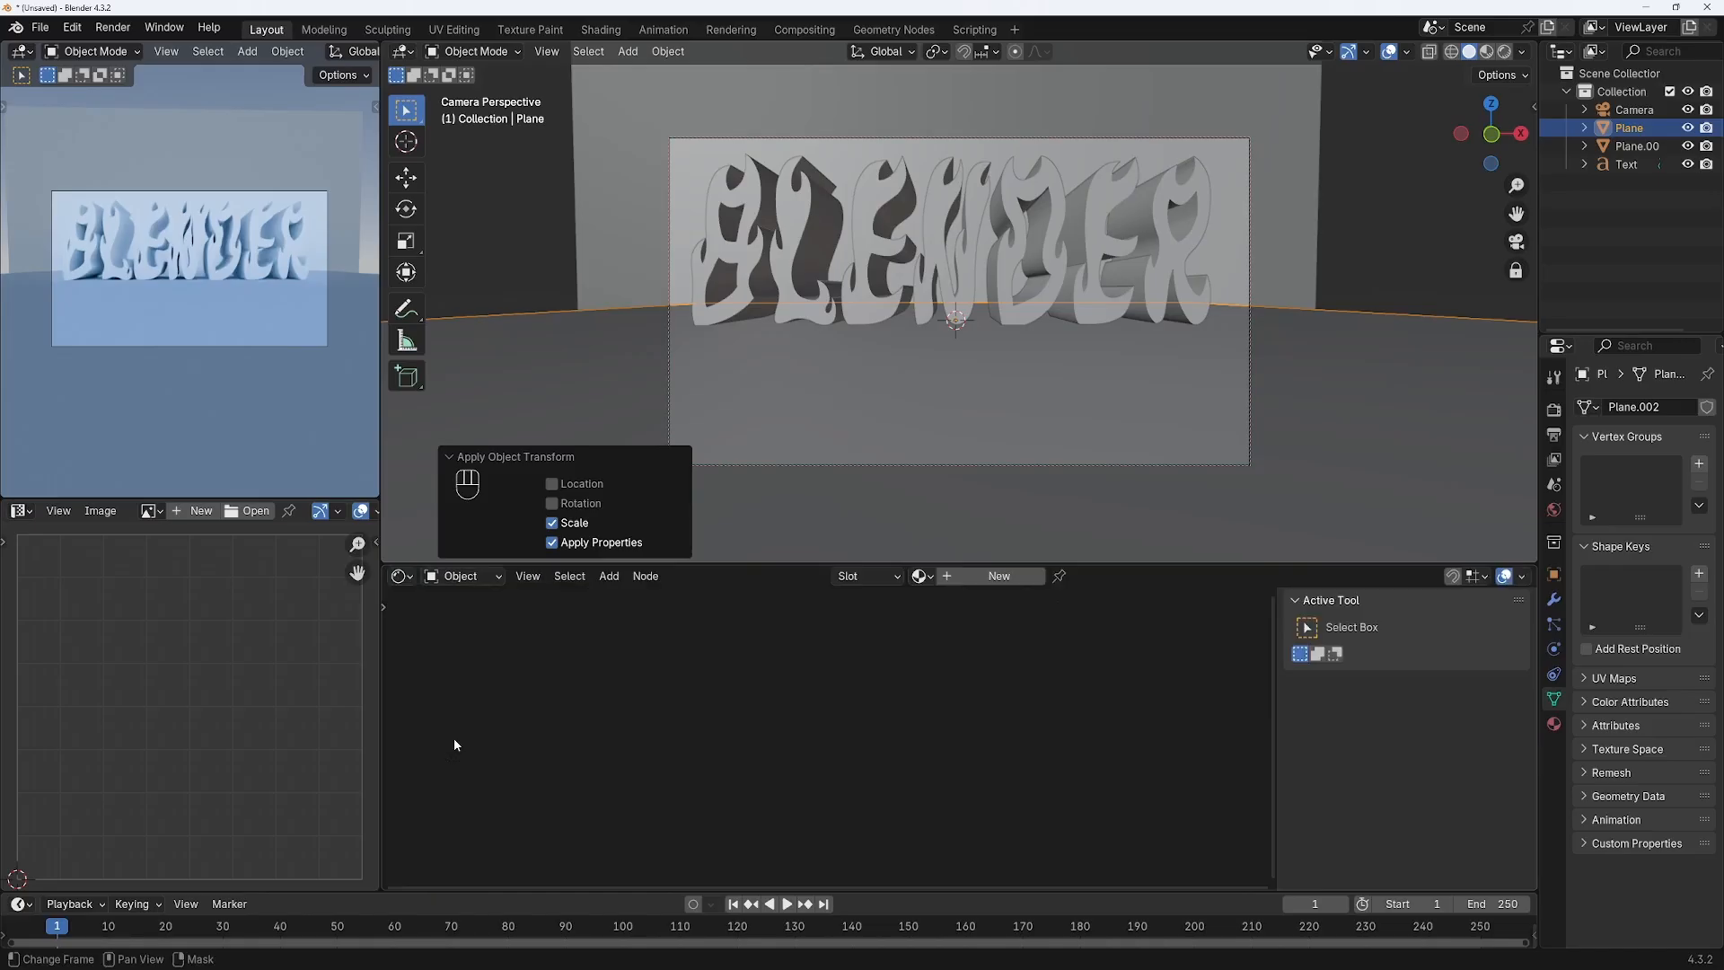
key(n)
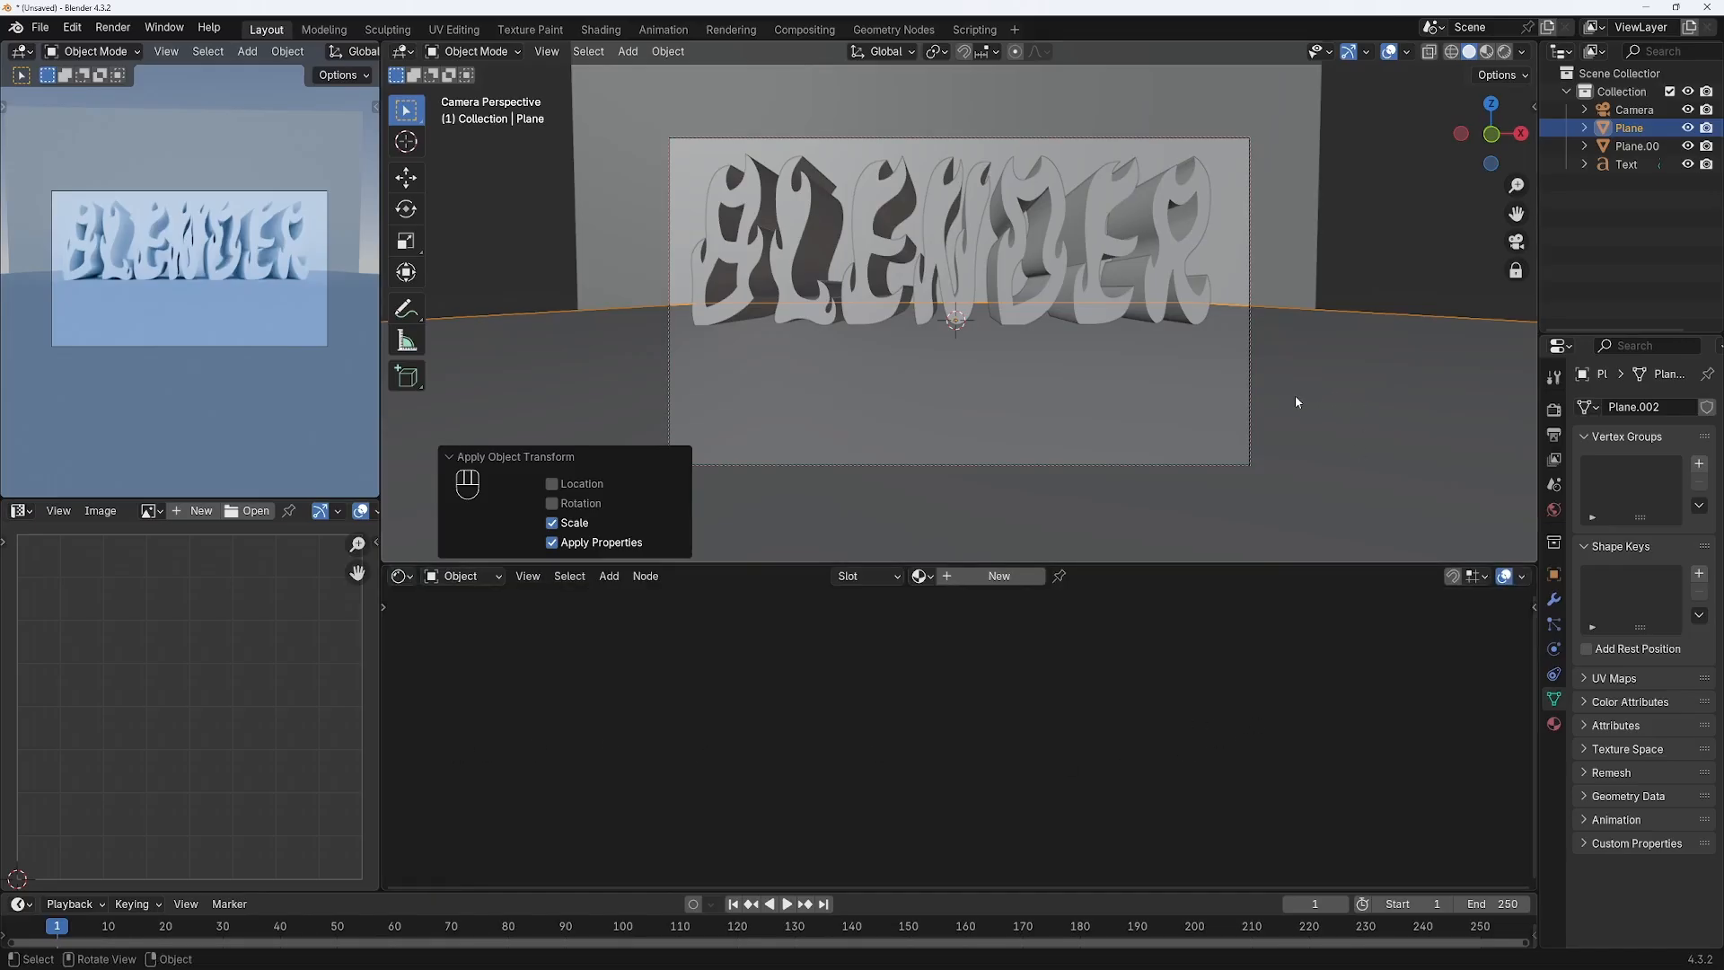
- Create a floor material and use Principled Texture Setup to load all hangar_concrete_floor images from the 4k set's textures folder
click(998, 576)
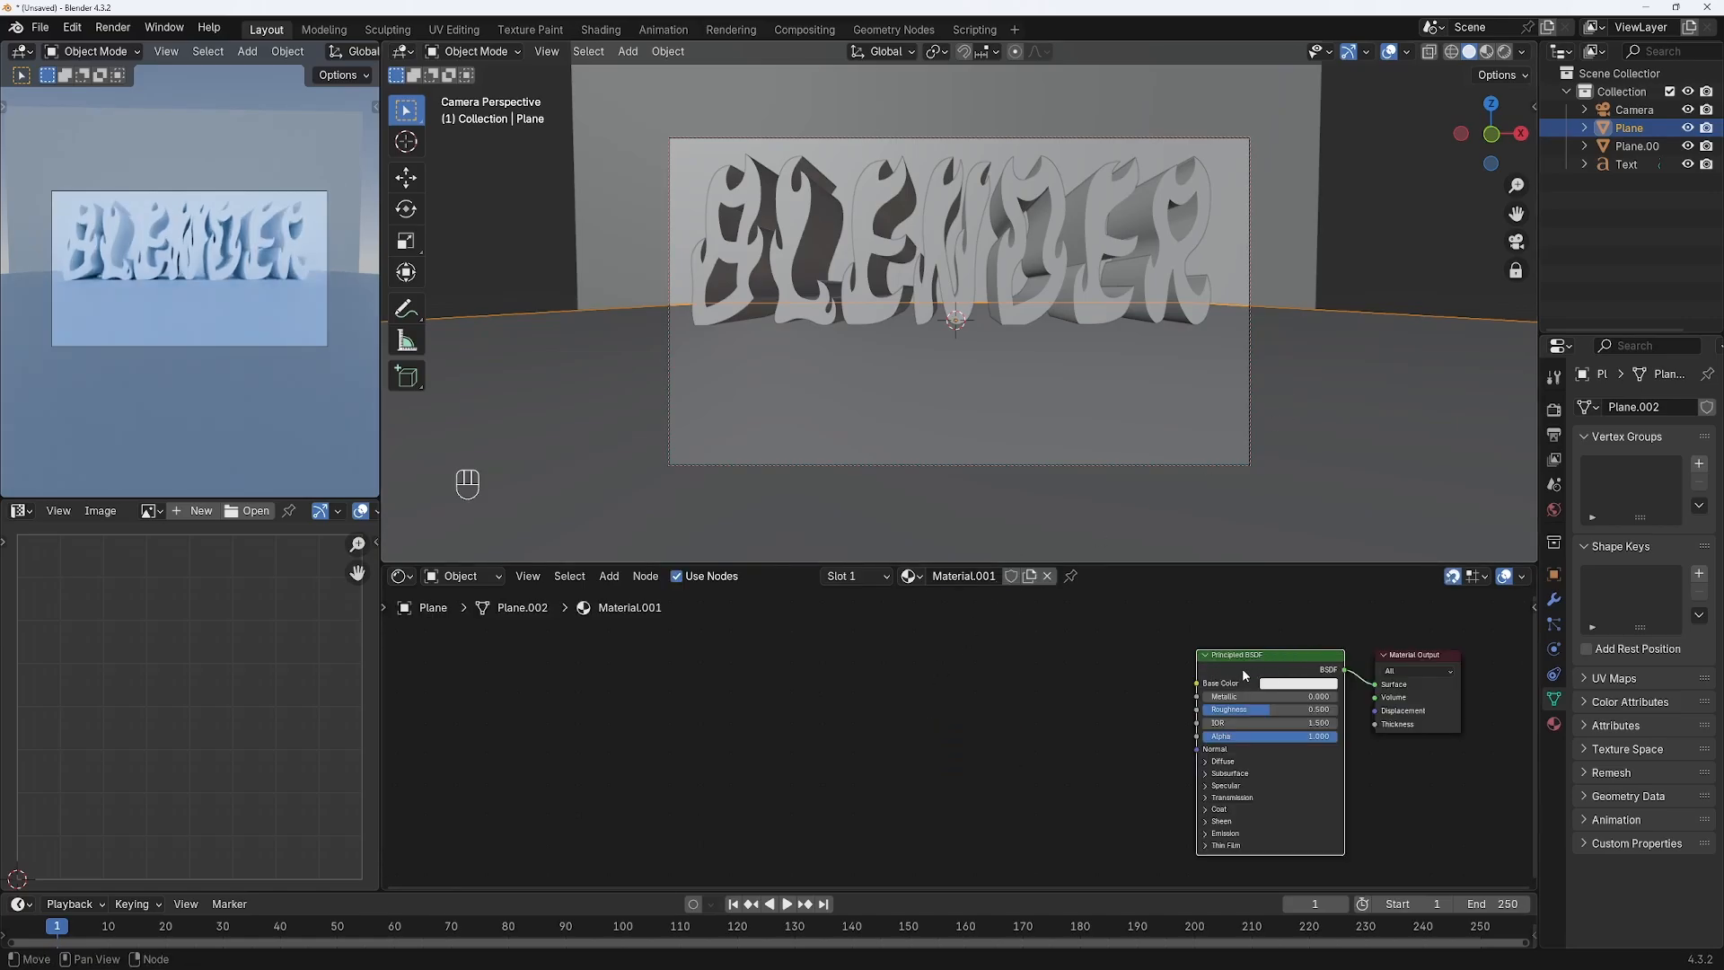
key(ctrl)
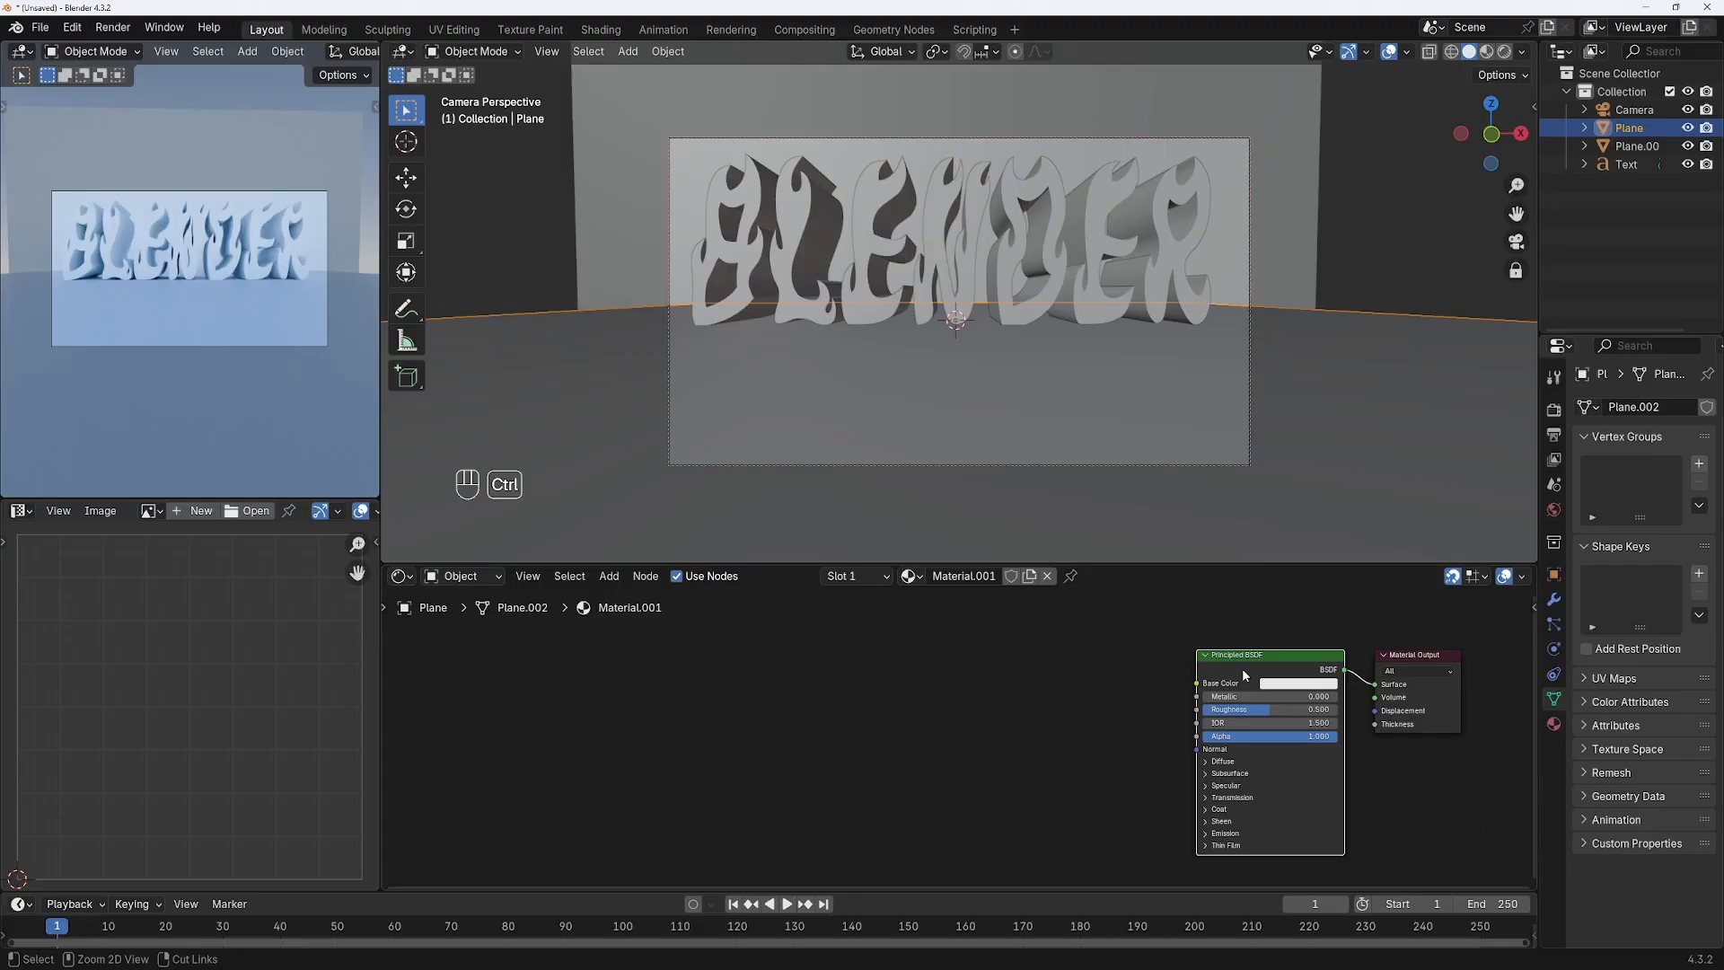
key(ctrl+shift+t)
double_click(864, 544)
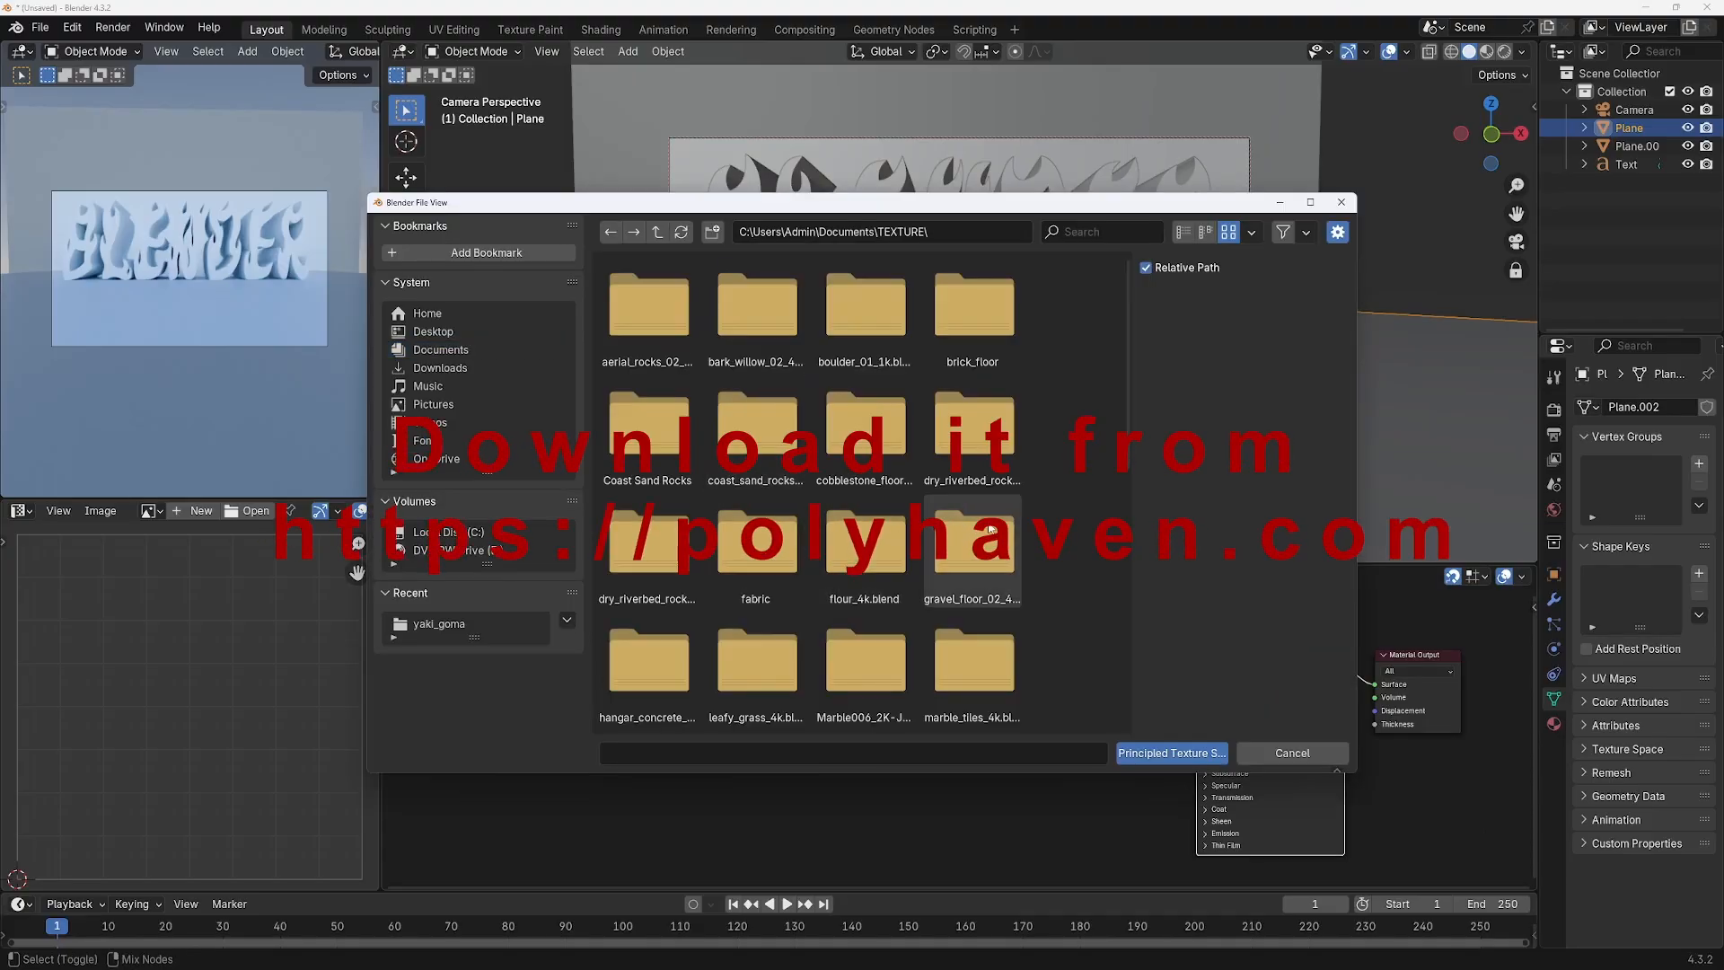
scroll(897, 529, down, 3)
click(657, 487)
double_click(657, 488)
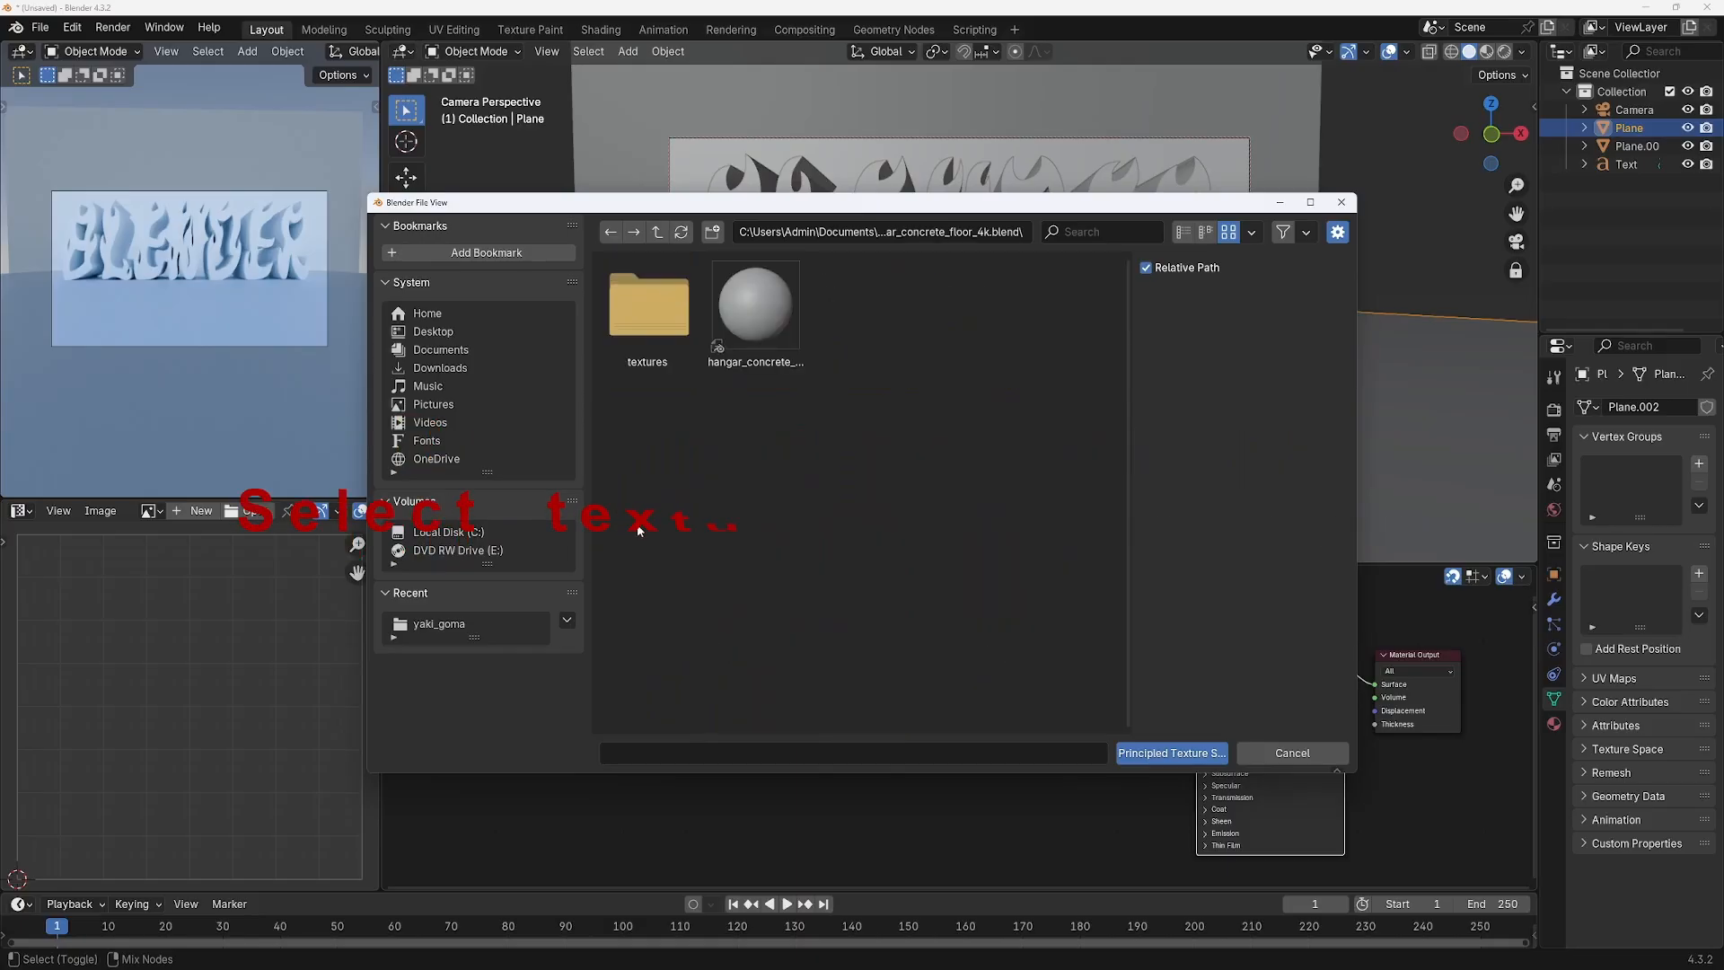
double_click(651, 315)
key(a)
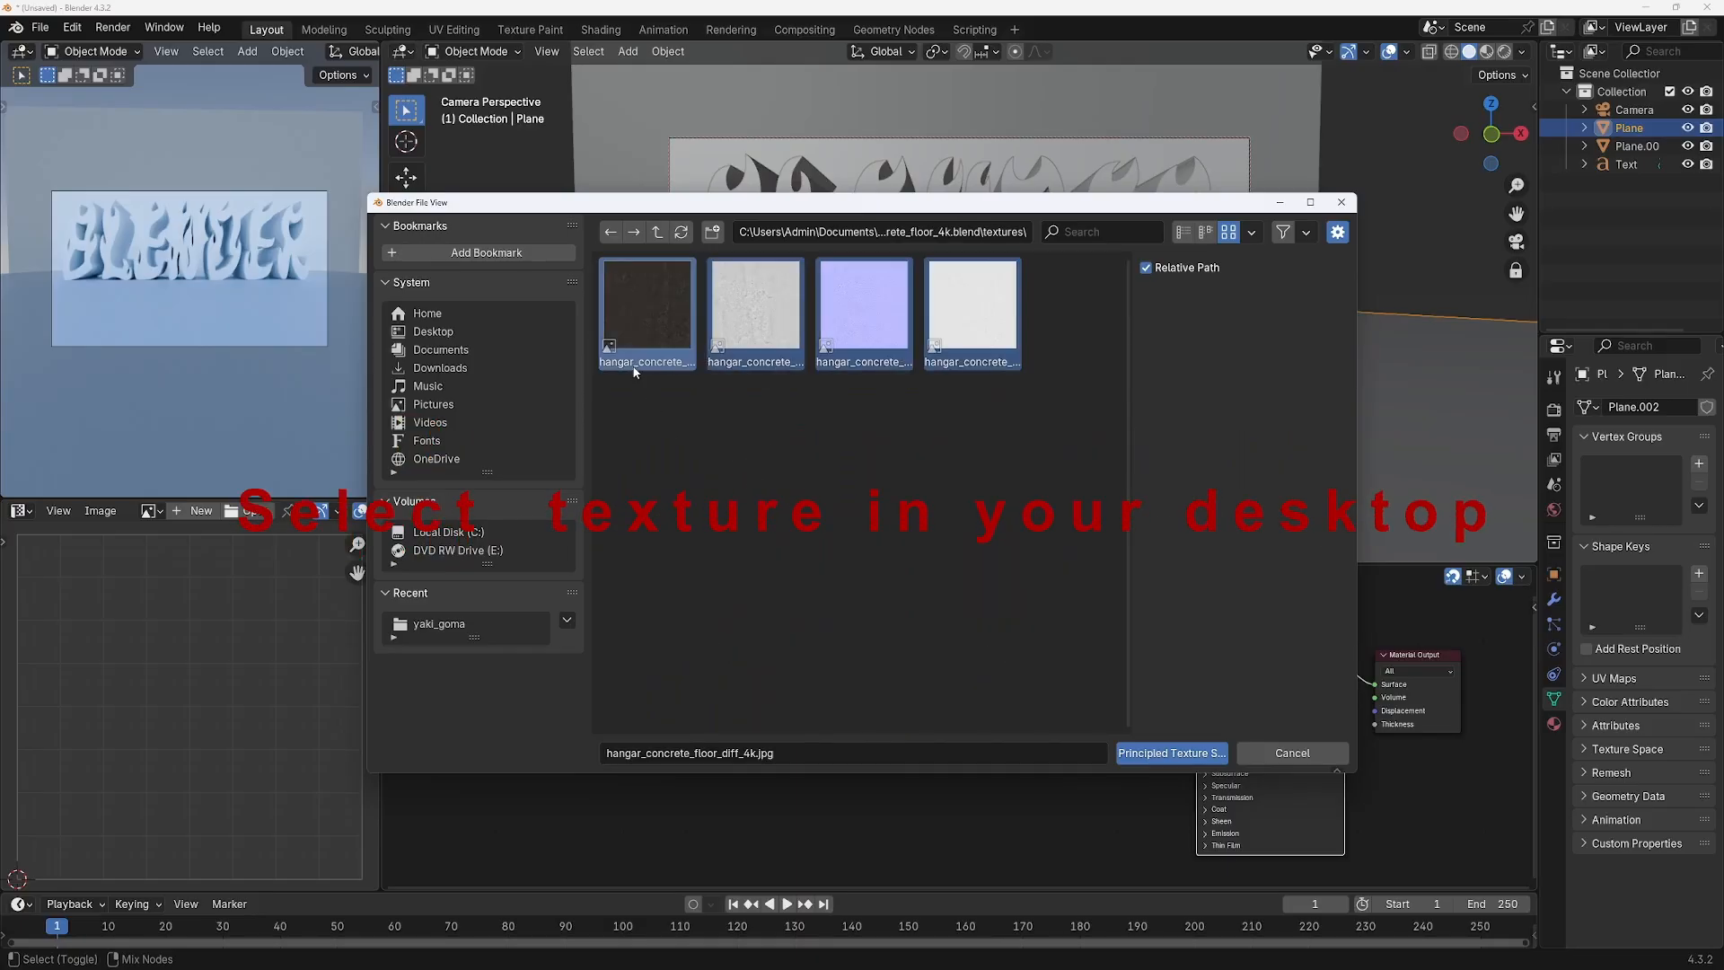
click(1151, 754)
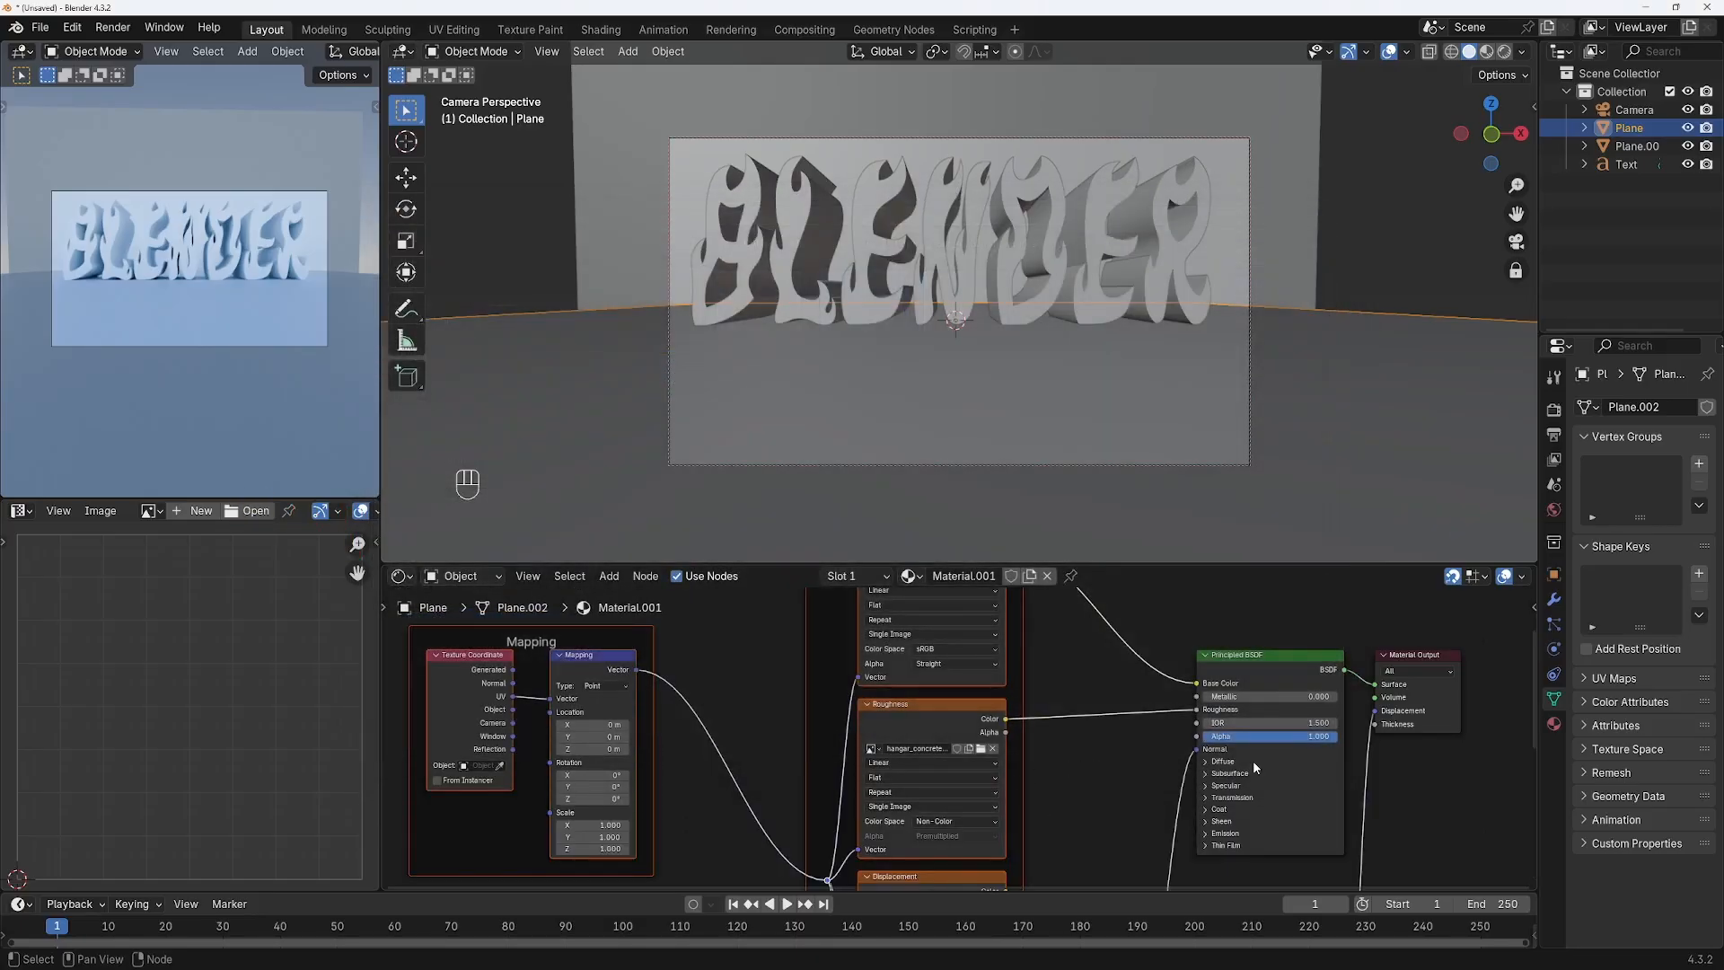
key(Home)
scroll(1428, 694, down, 5)
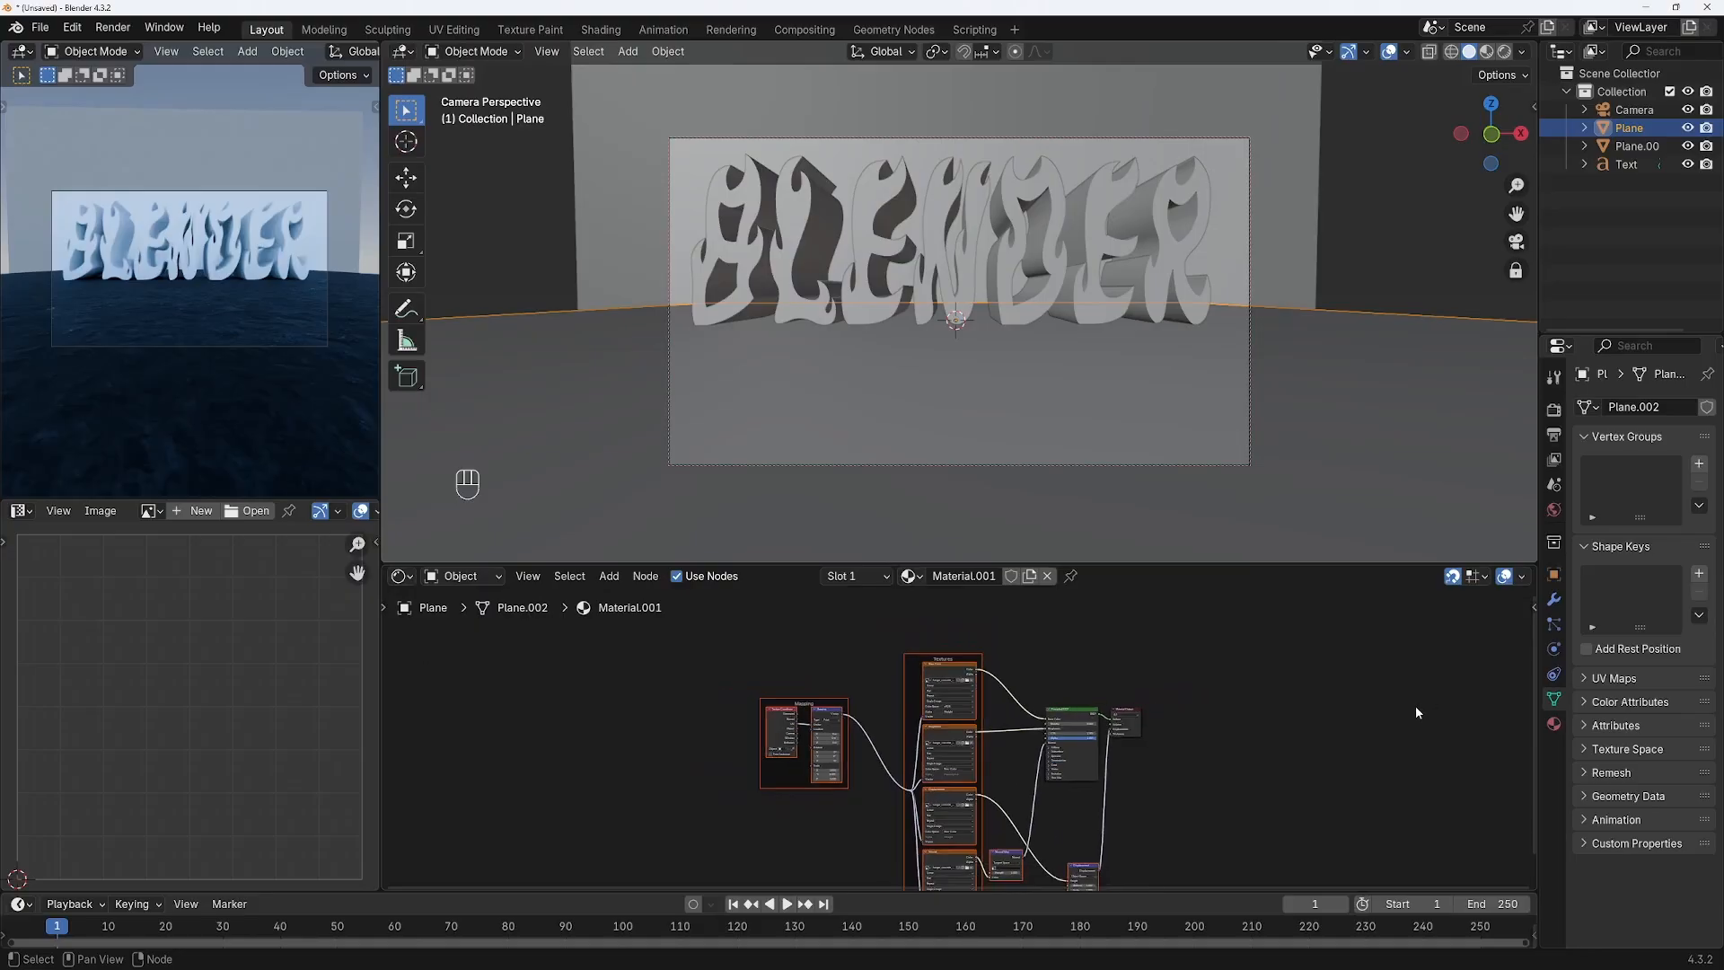
click(1100, 734)
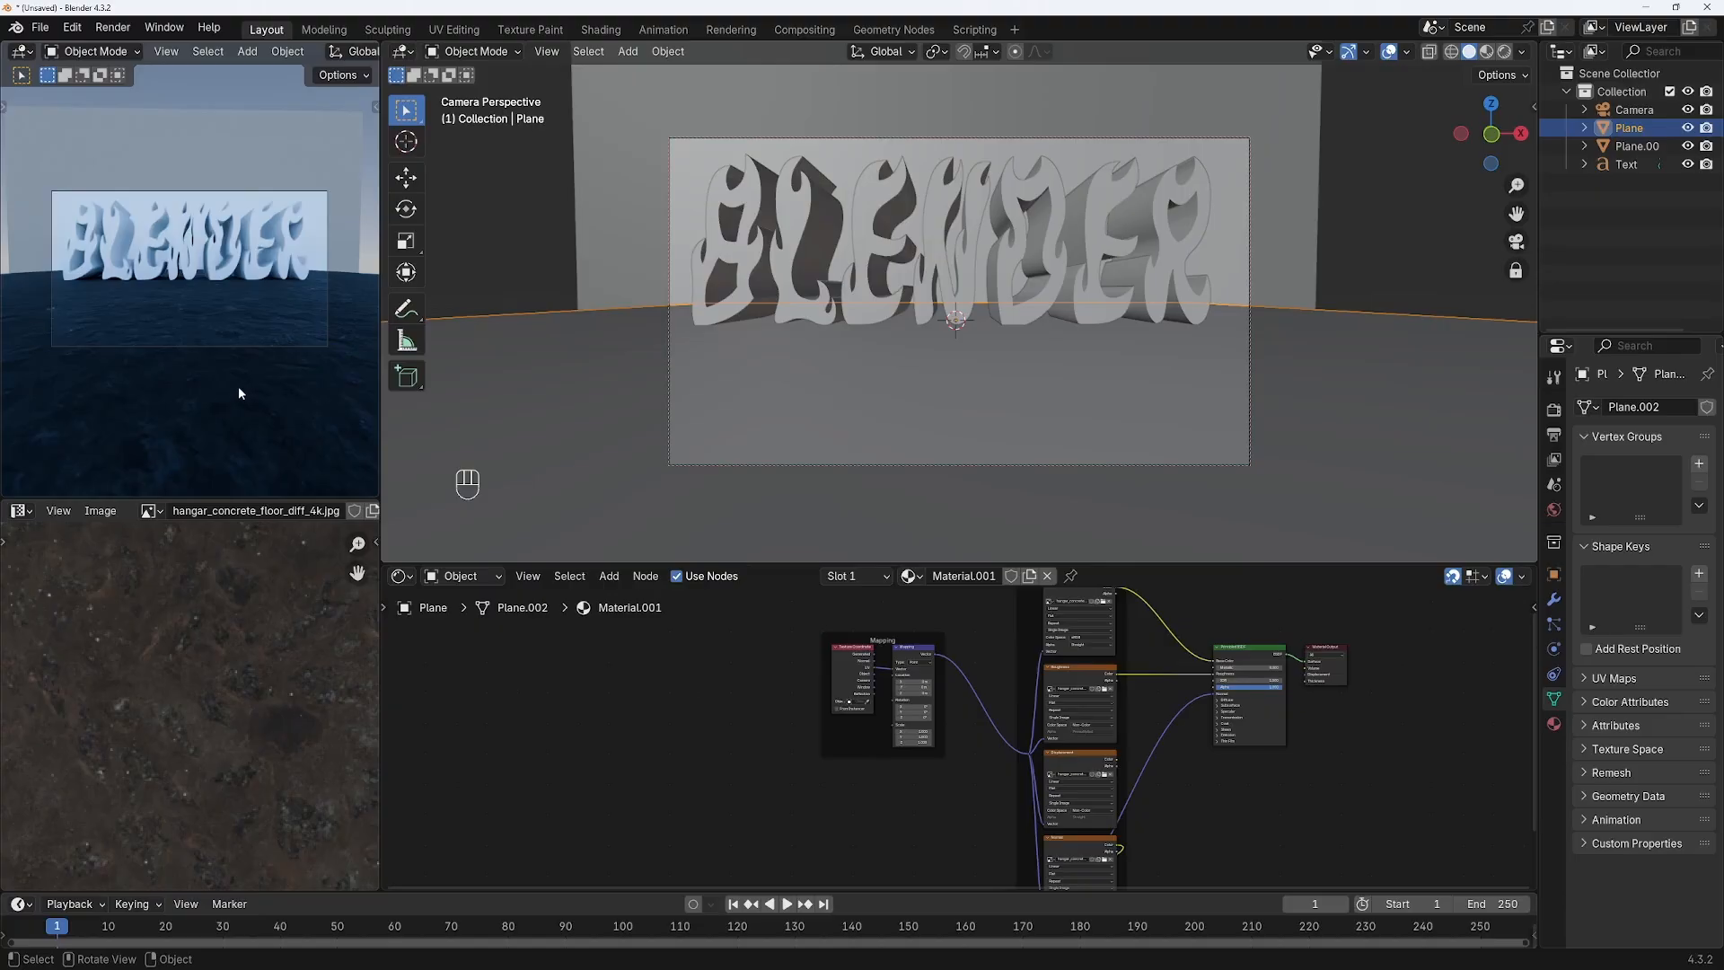
- Put the floor plane in Edit Mode and unwrap its UVs with Cube Projection
click(471, 51)
click(471, 93)
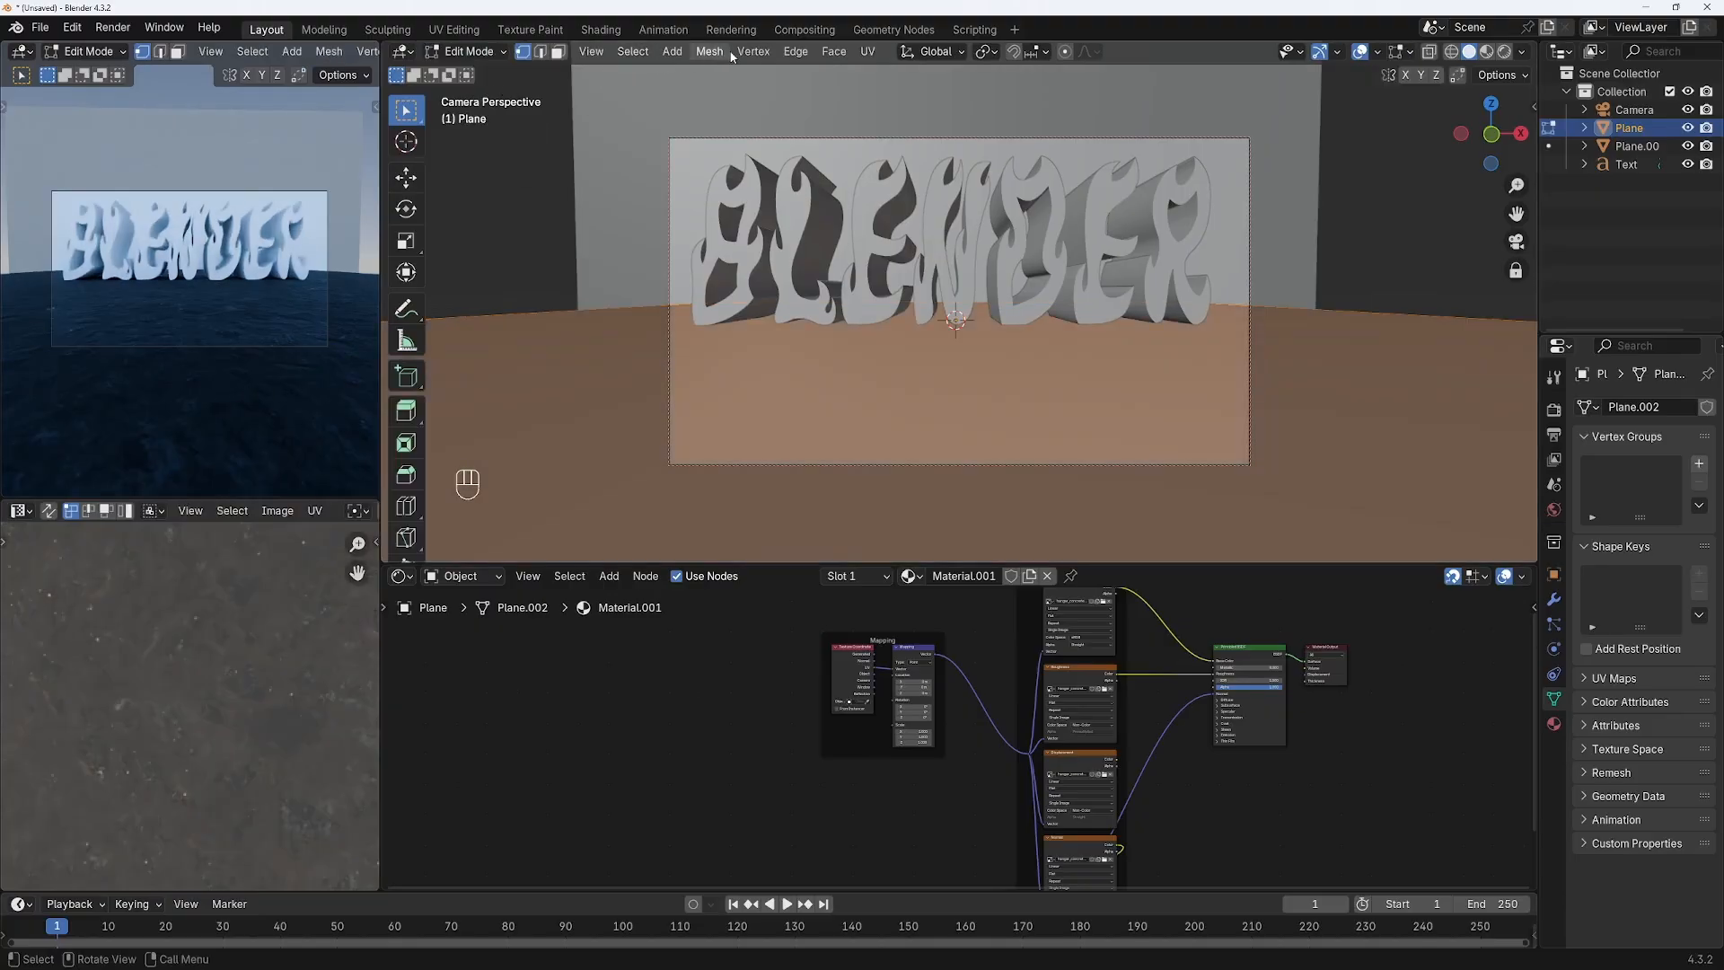
click(867, 51)
mouse_move(909, 79)
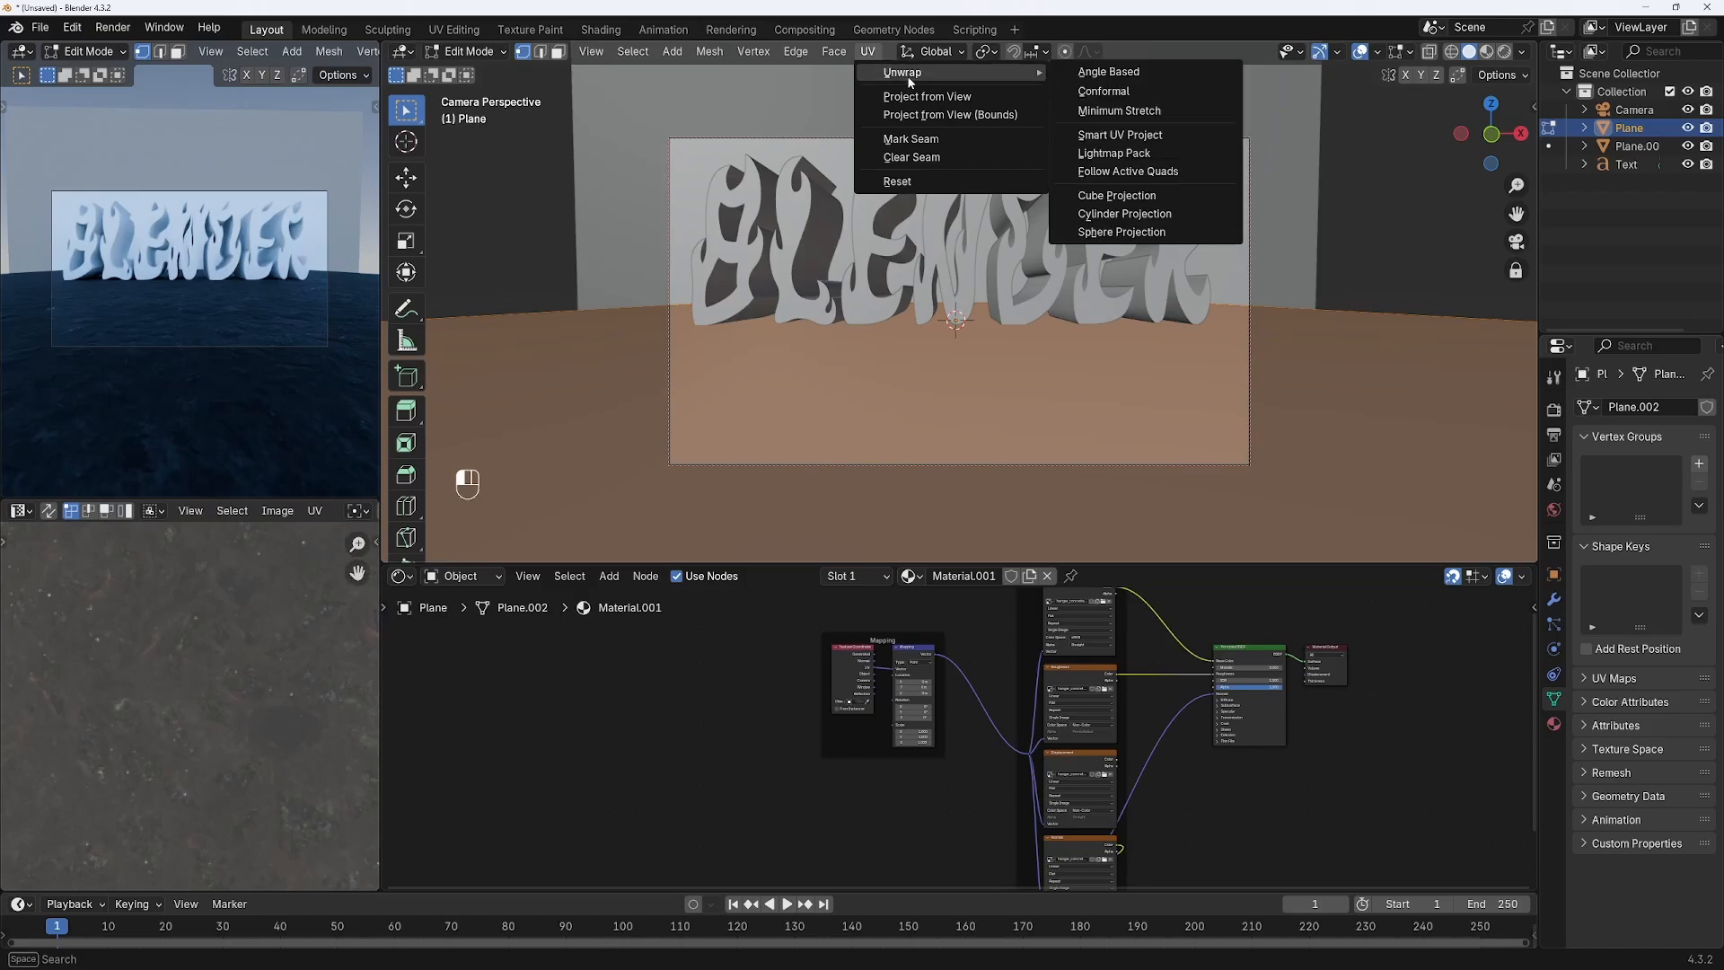
click(1104, 201)
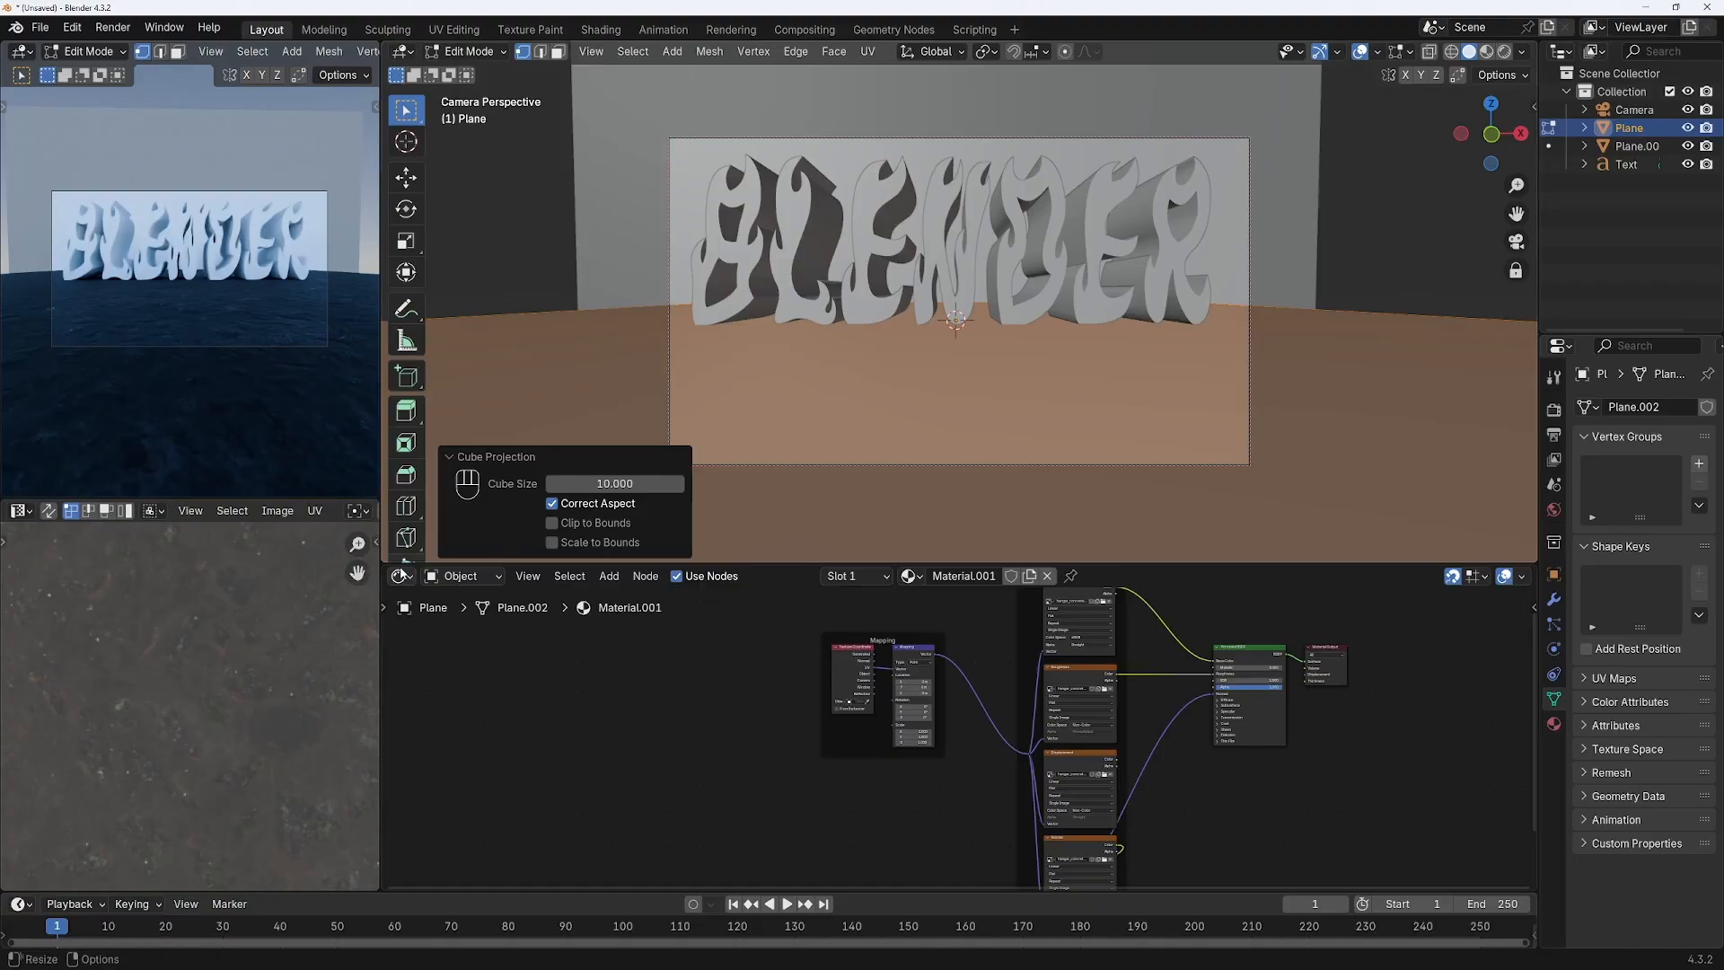
scroll(252, 469, down, 2)
scroll(252, 469, down, 1)
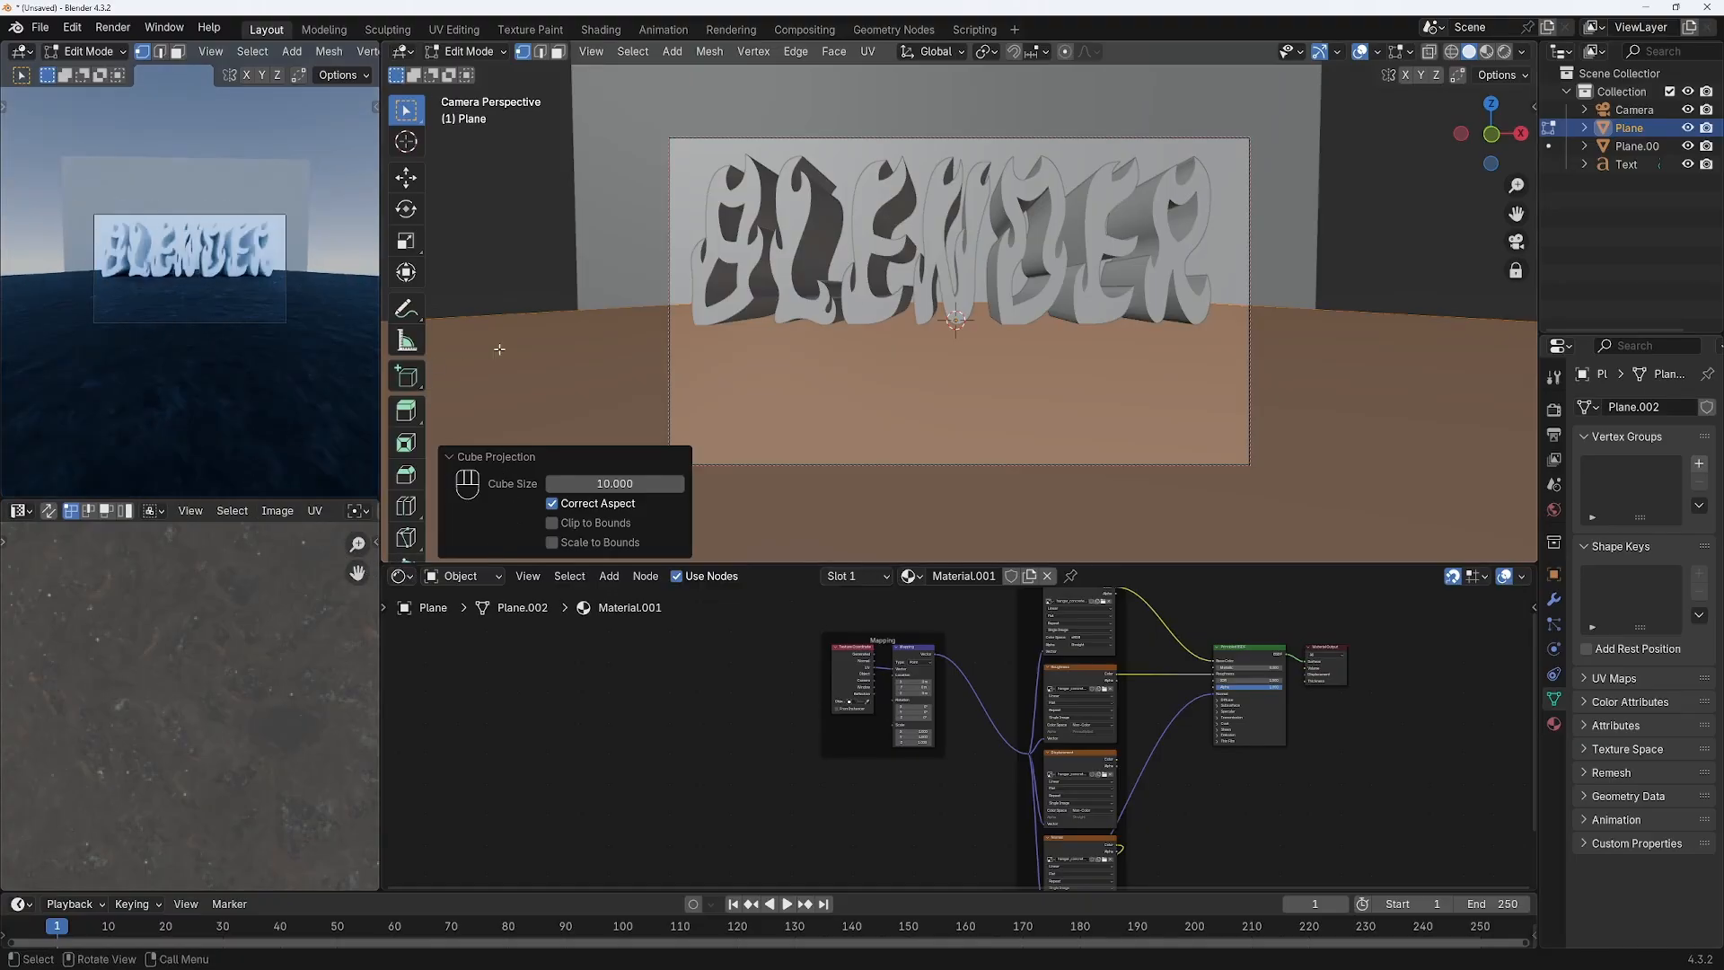
- Scale all of the floor plane's UVs up to about 1.6 times their size and return the plane to Object Mode
key(Home)
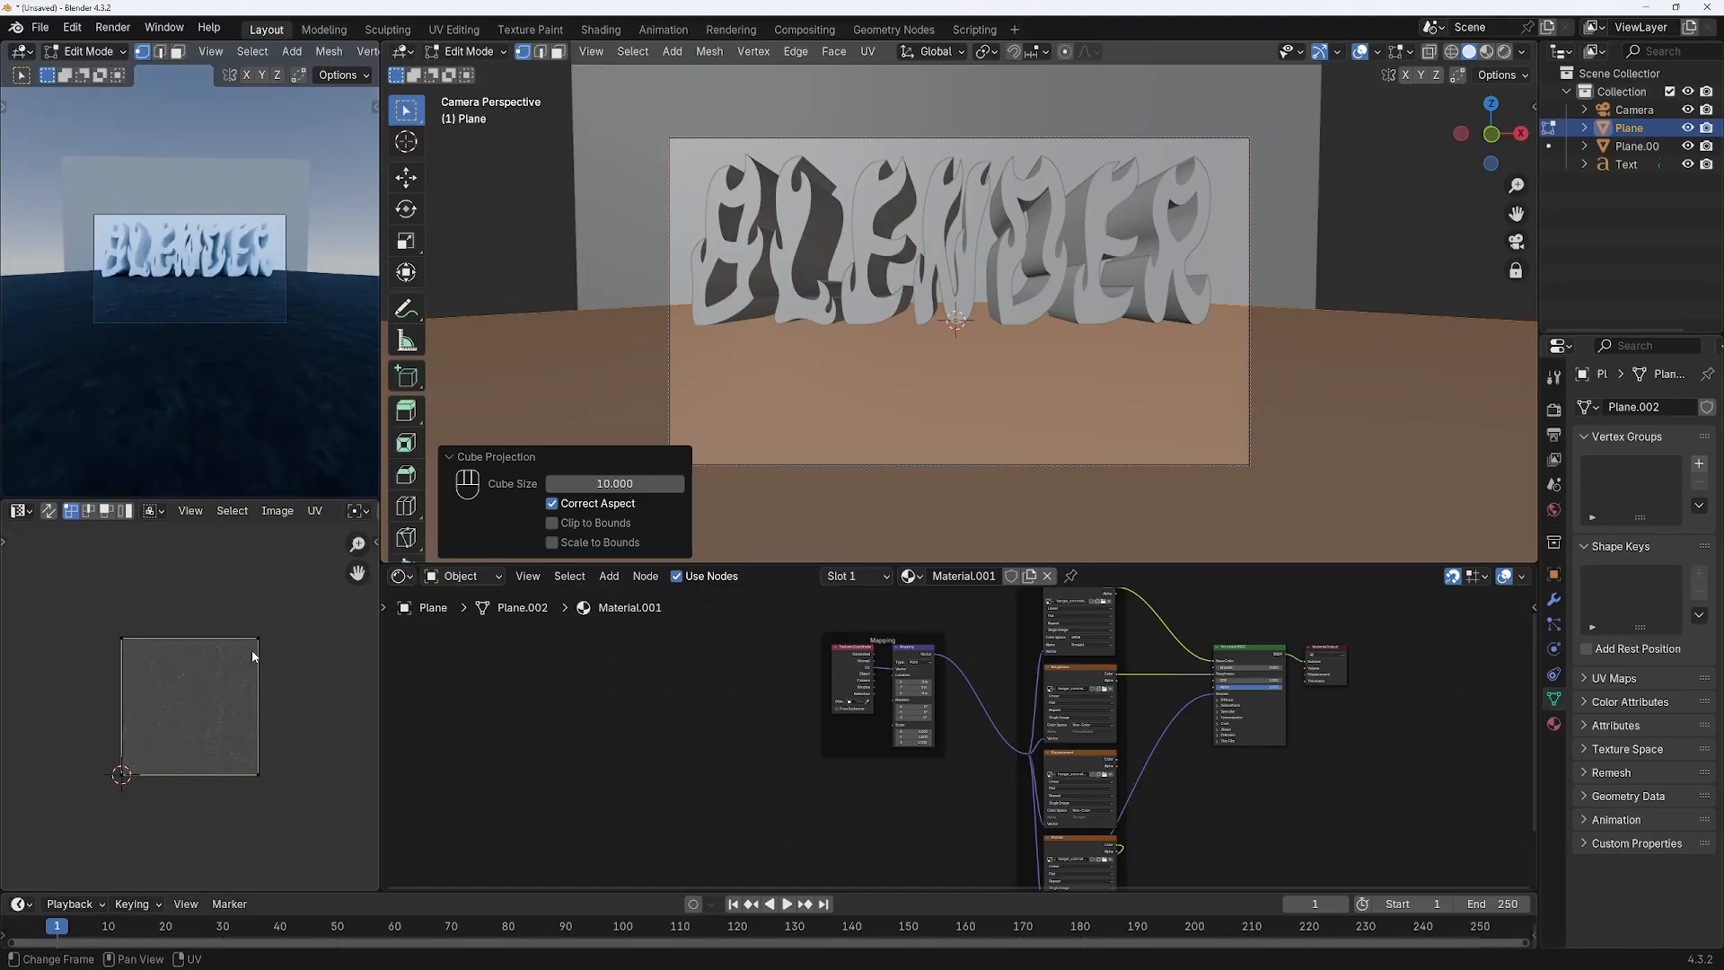
drag(81, 623, 280, 803)
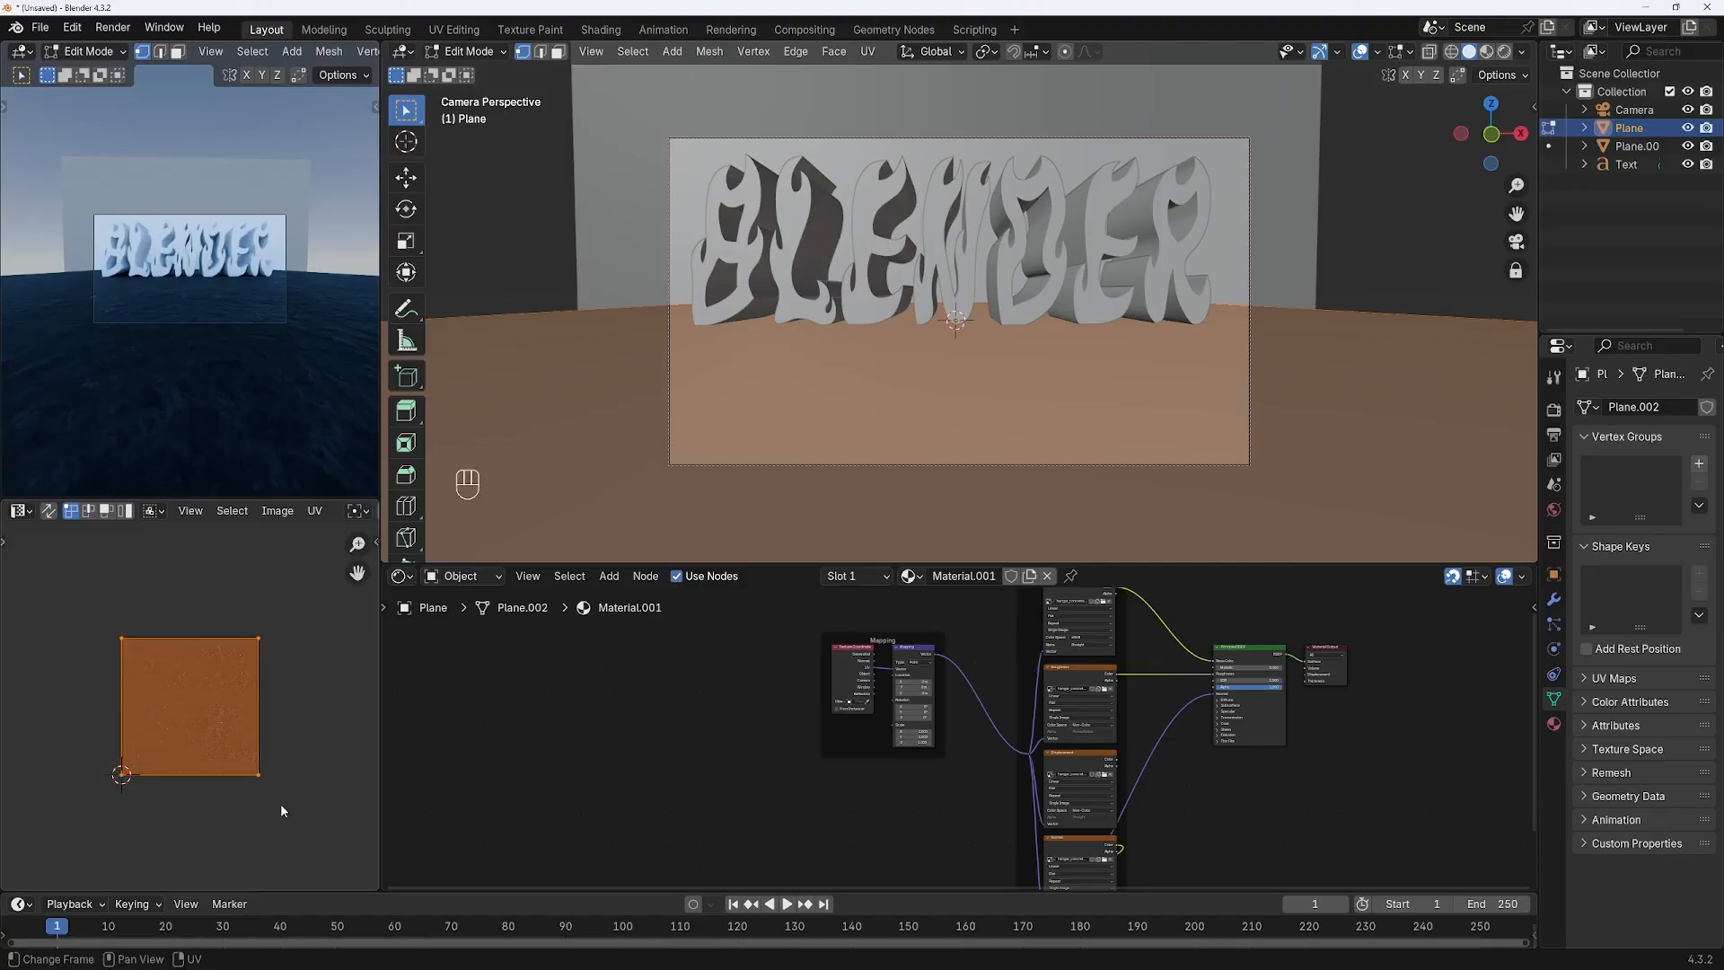
click(25, 510)
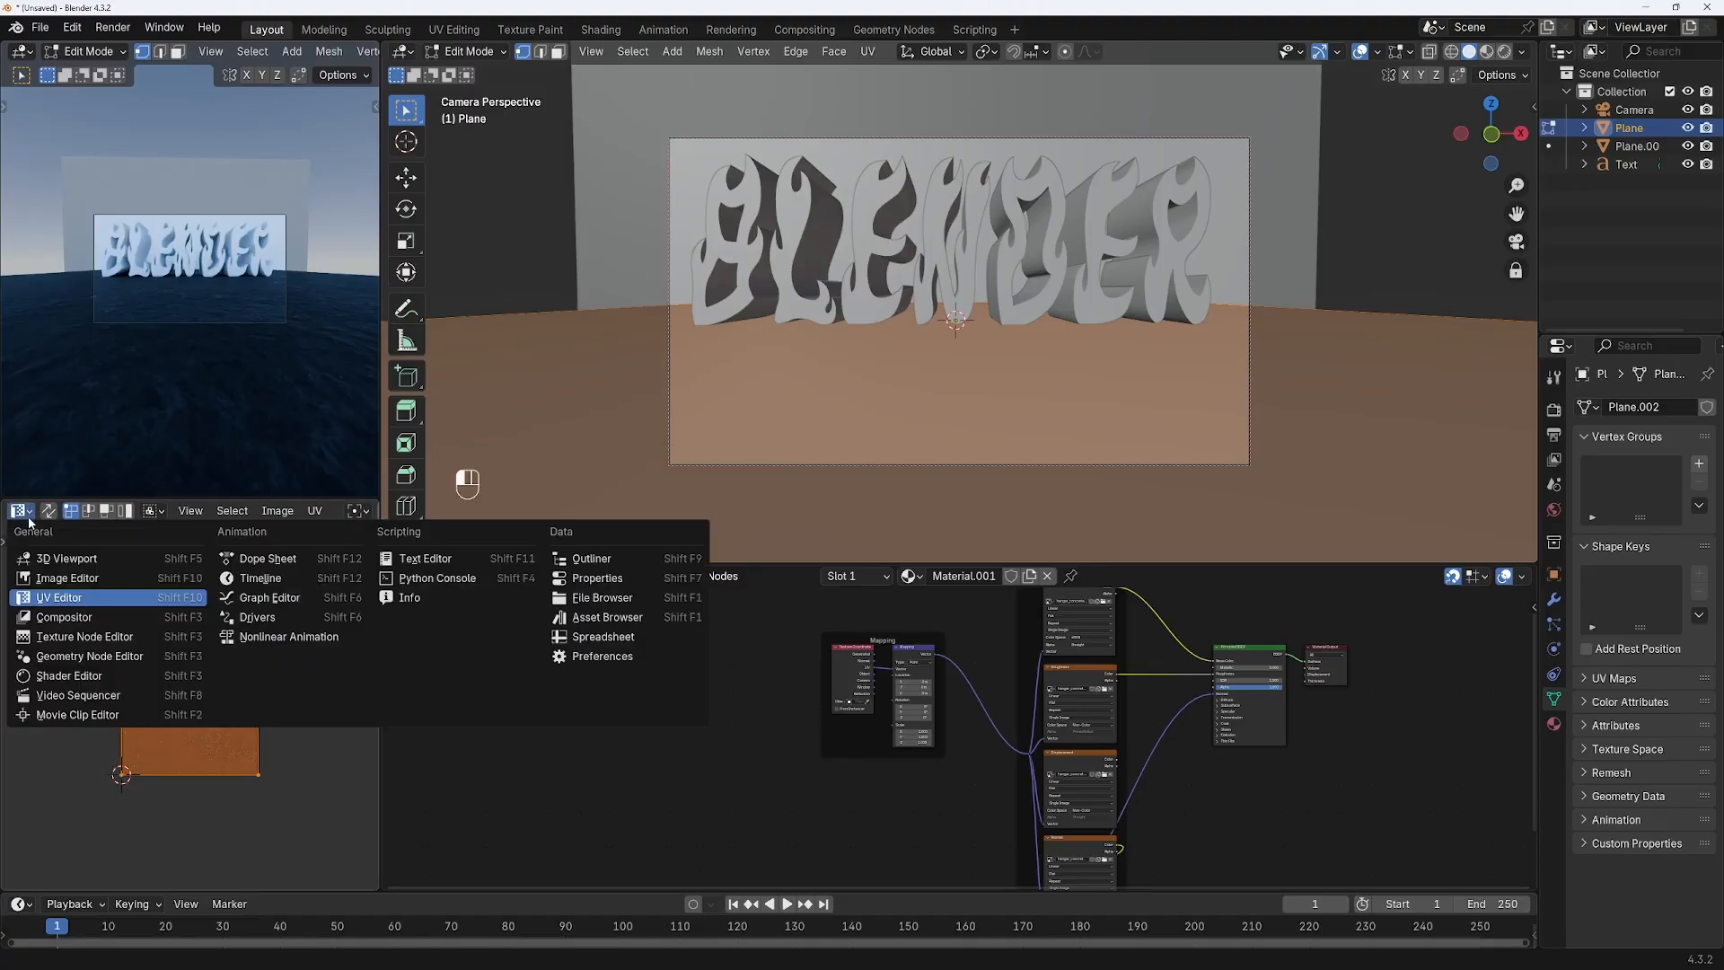
click(70, 598)
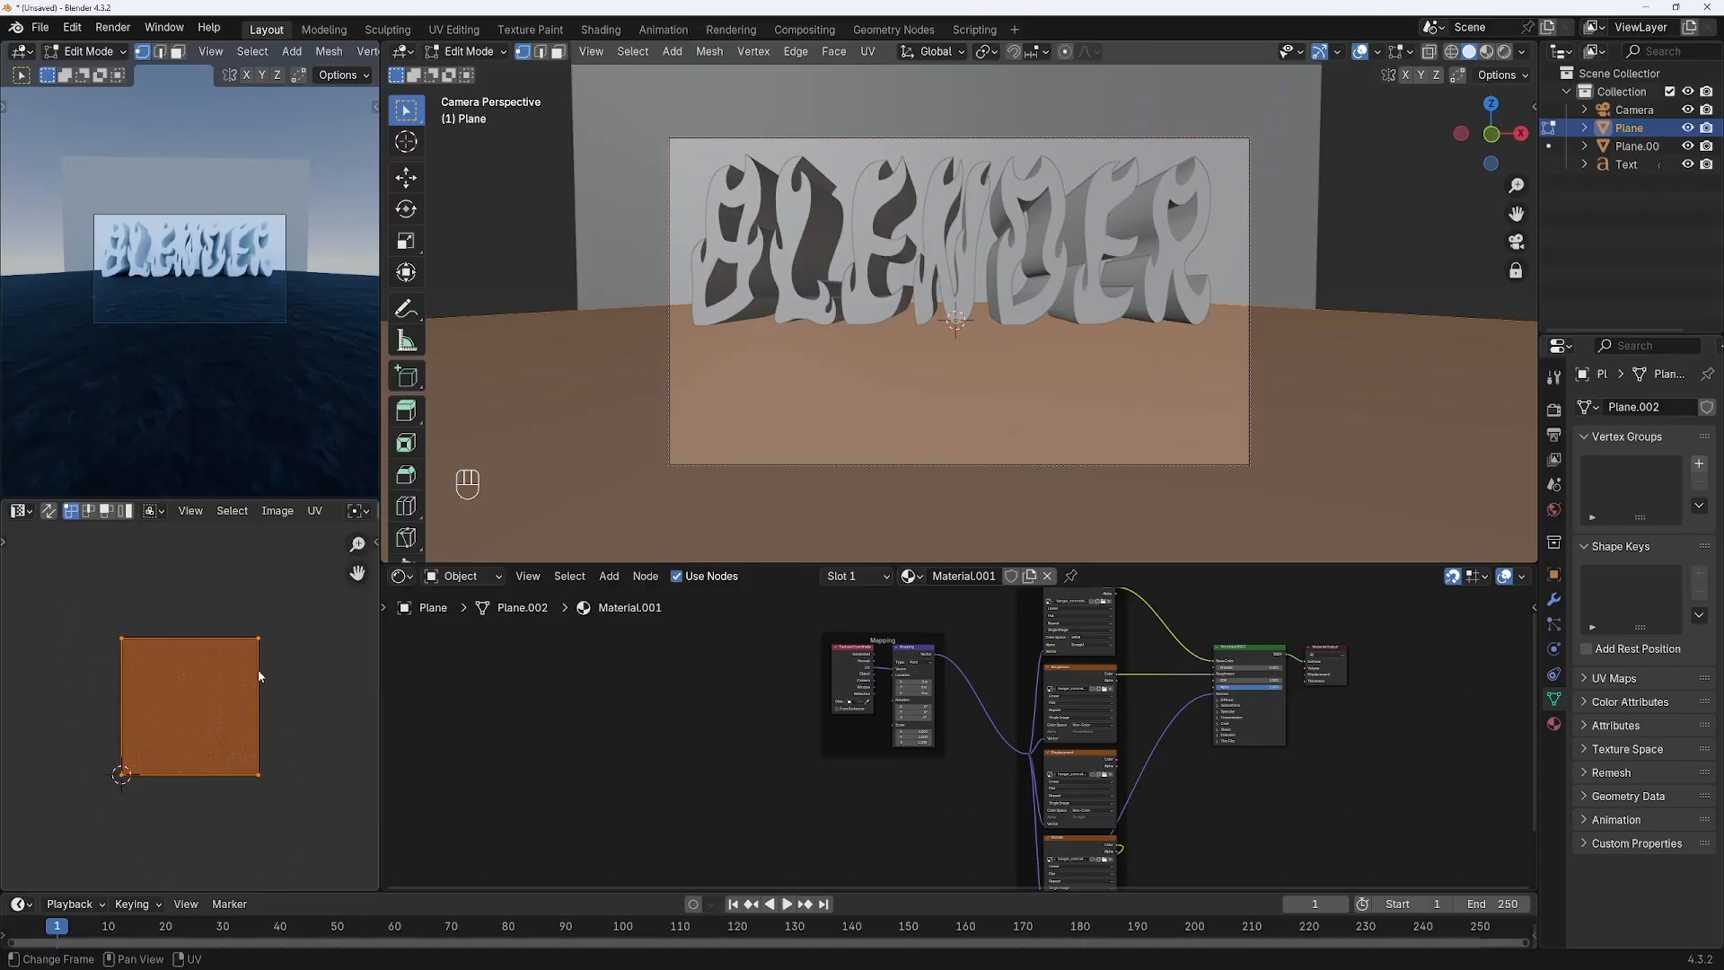
key(s)
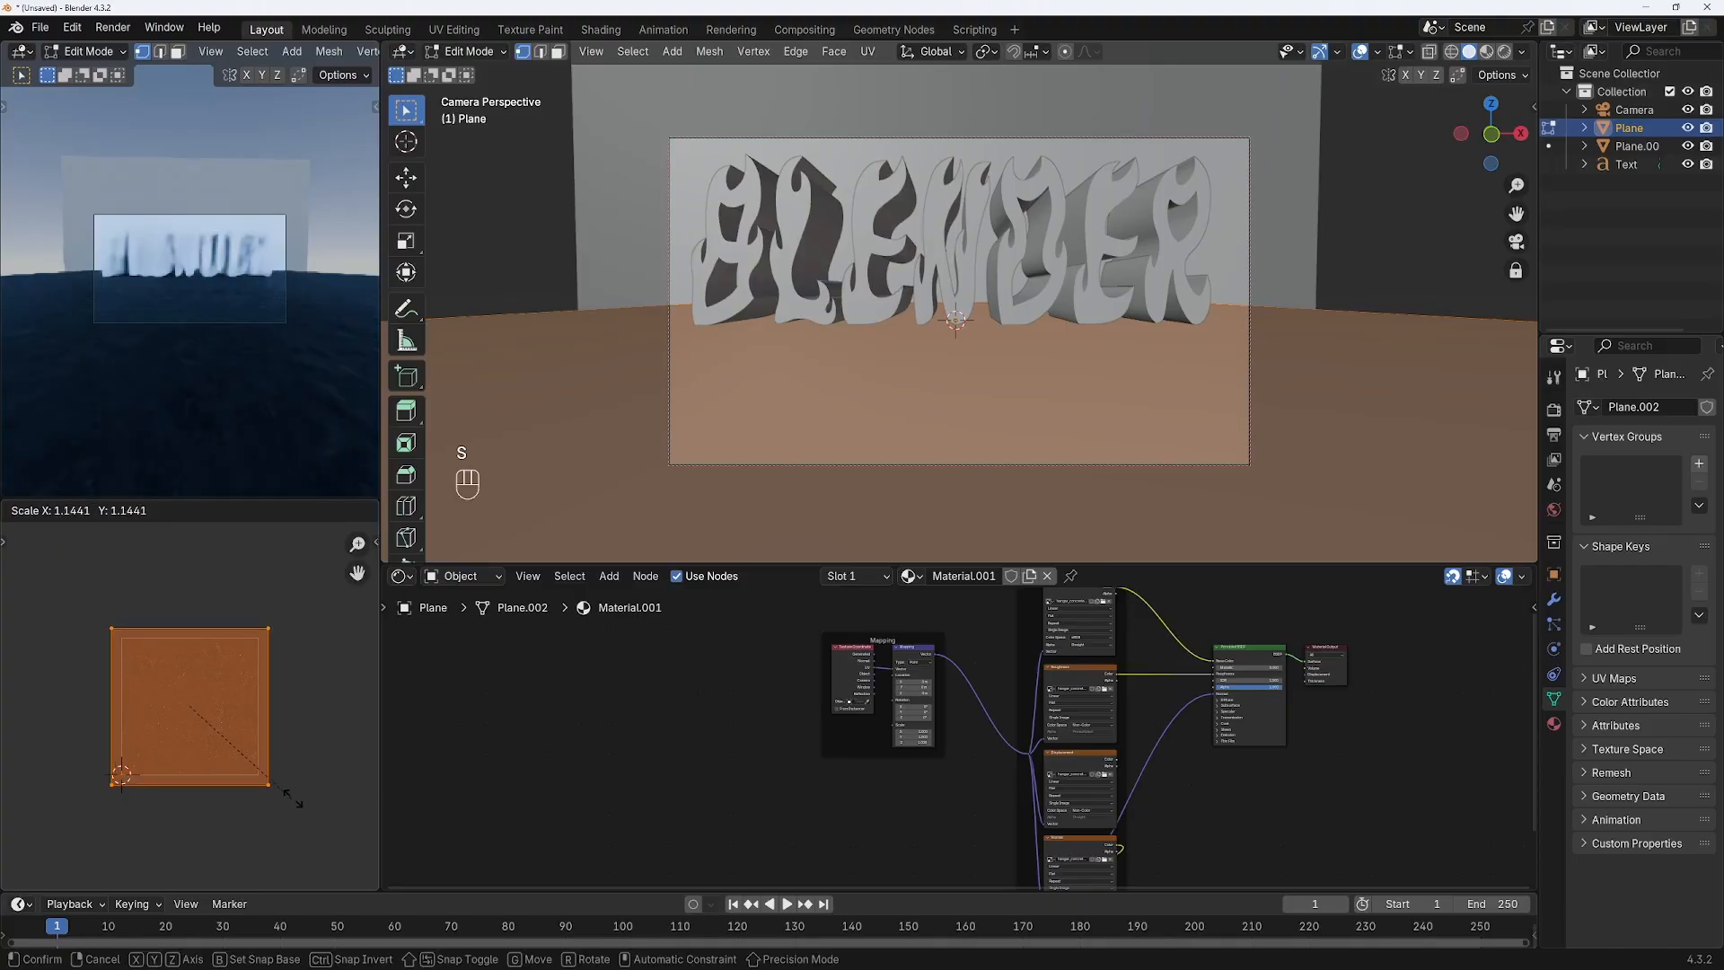
click(351, 802)
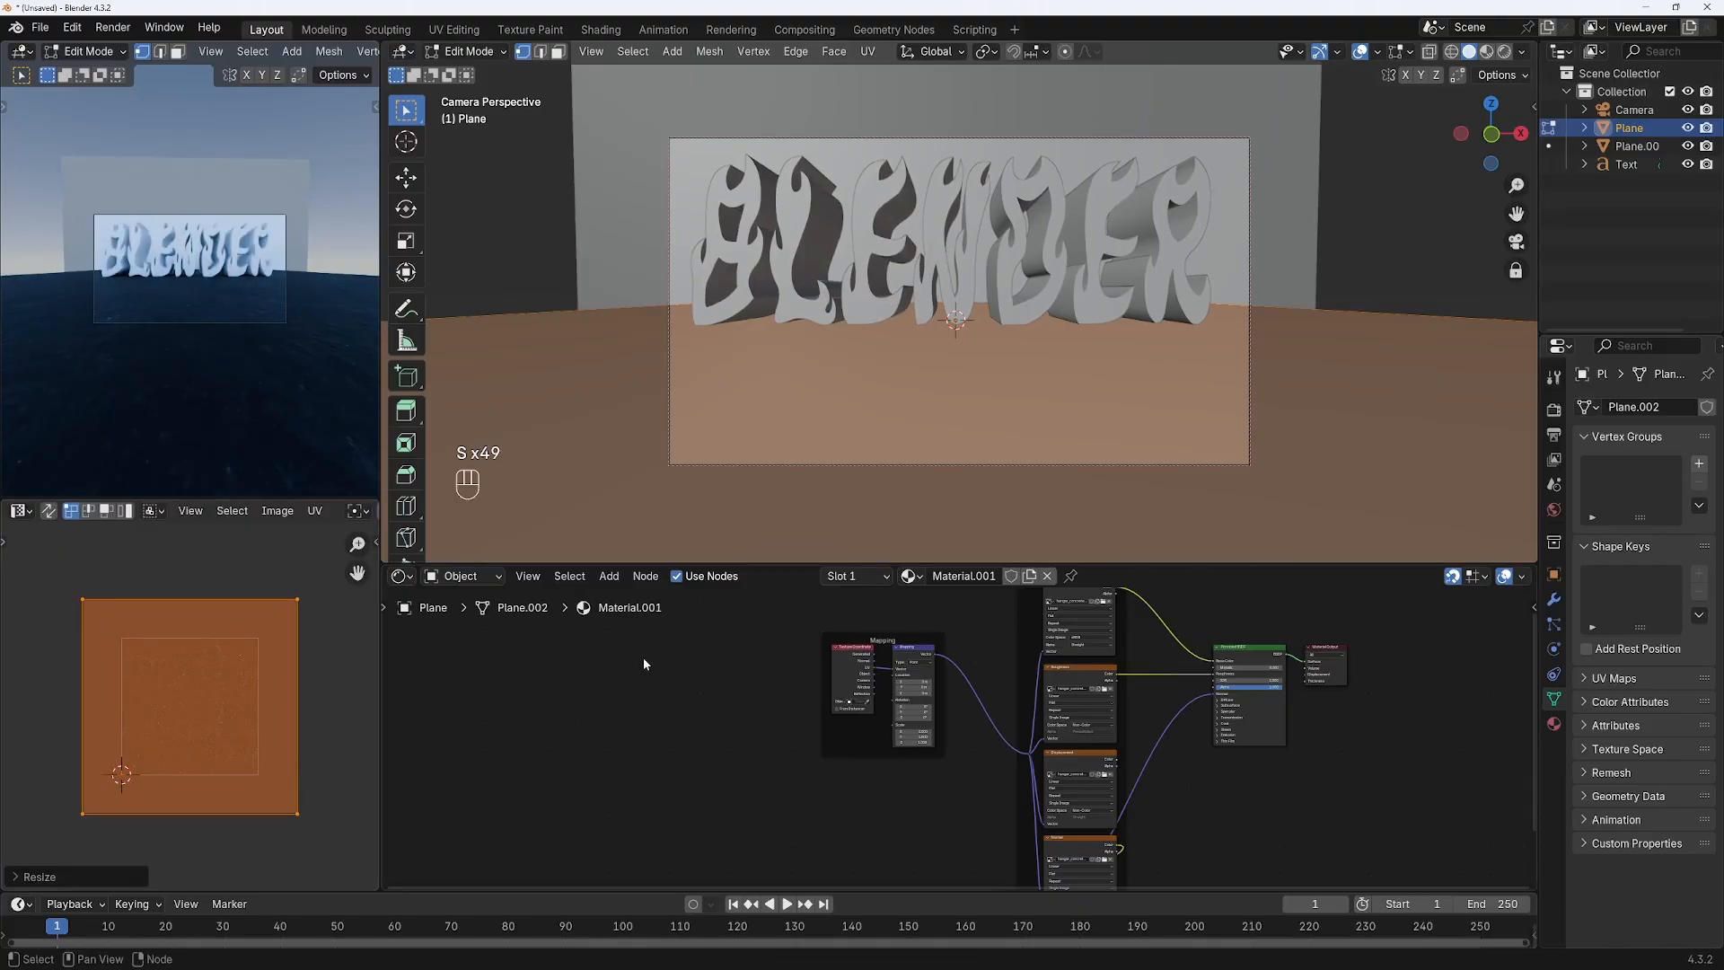
click(176, 618)
click(467, 52)
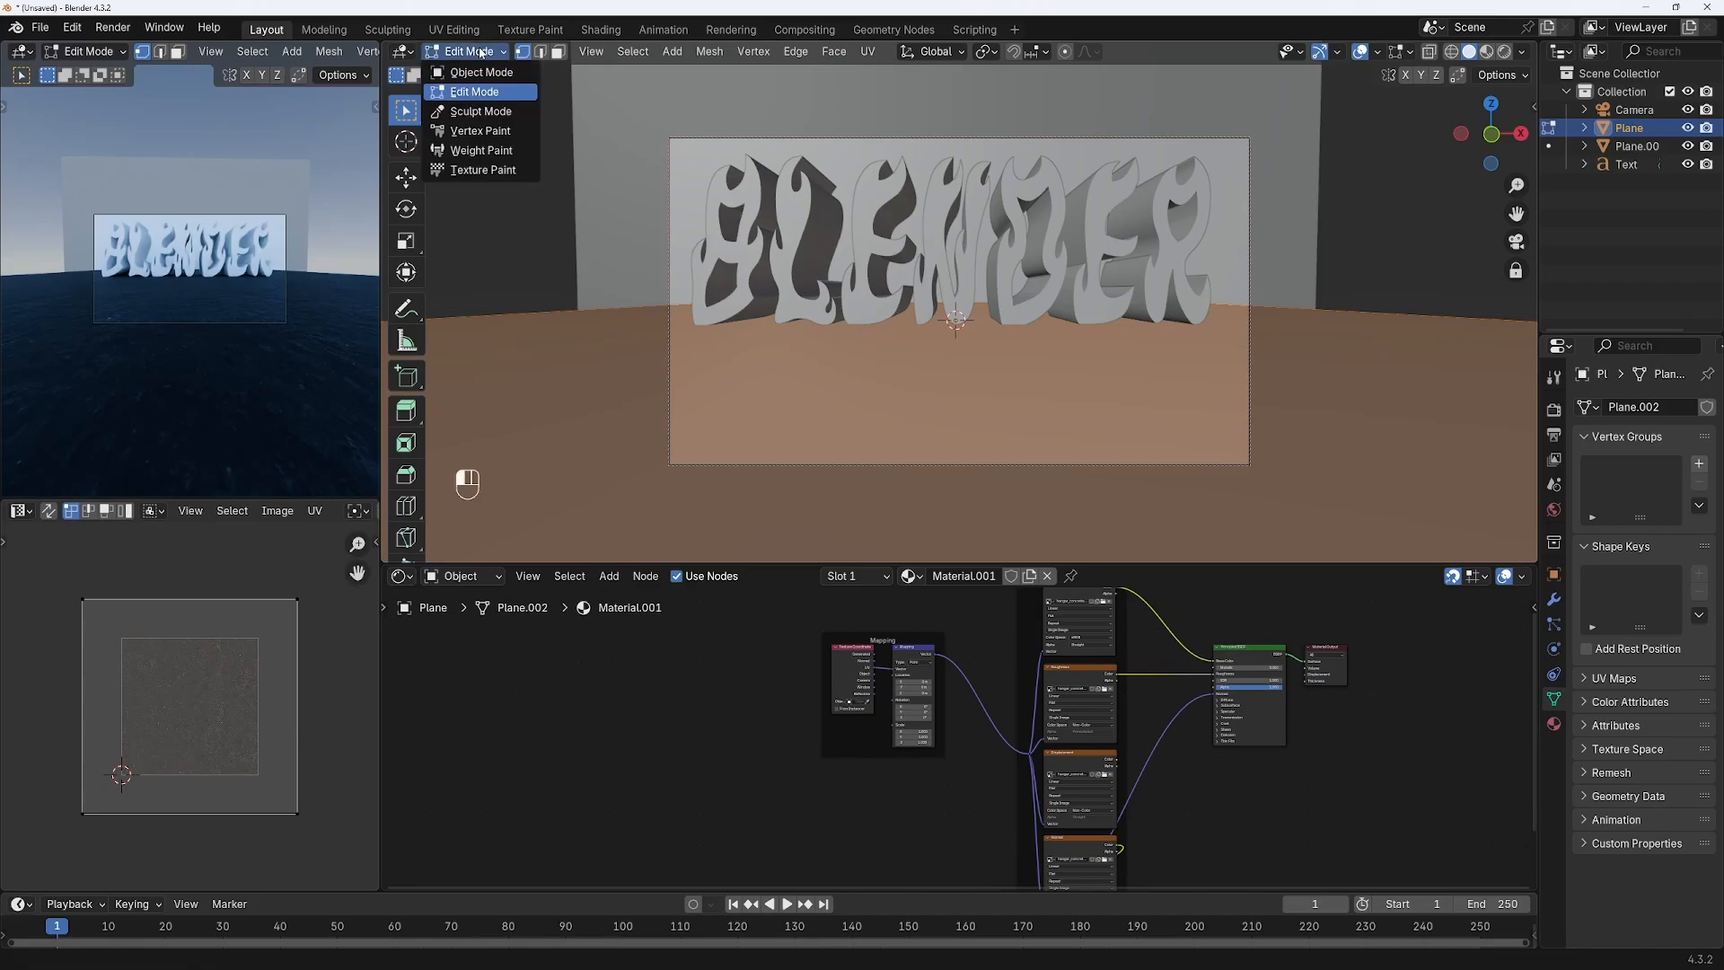
click(472, 70)
- Rearrange the floor material's Mapping and texture nodes to leave free space before the Principled BSDF
click(925, 648)
drag(985, 619, 802, 782)
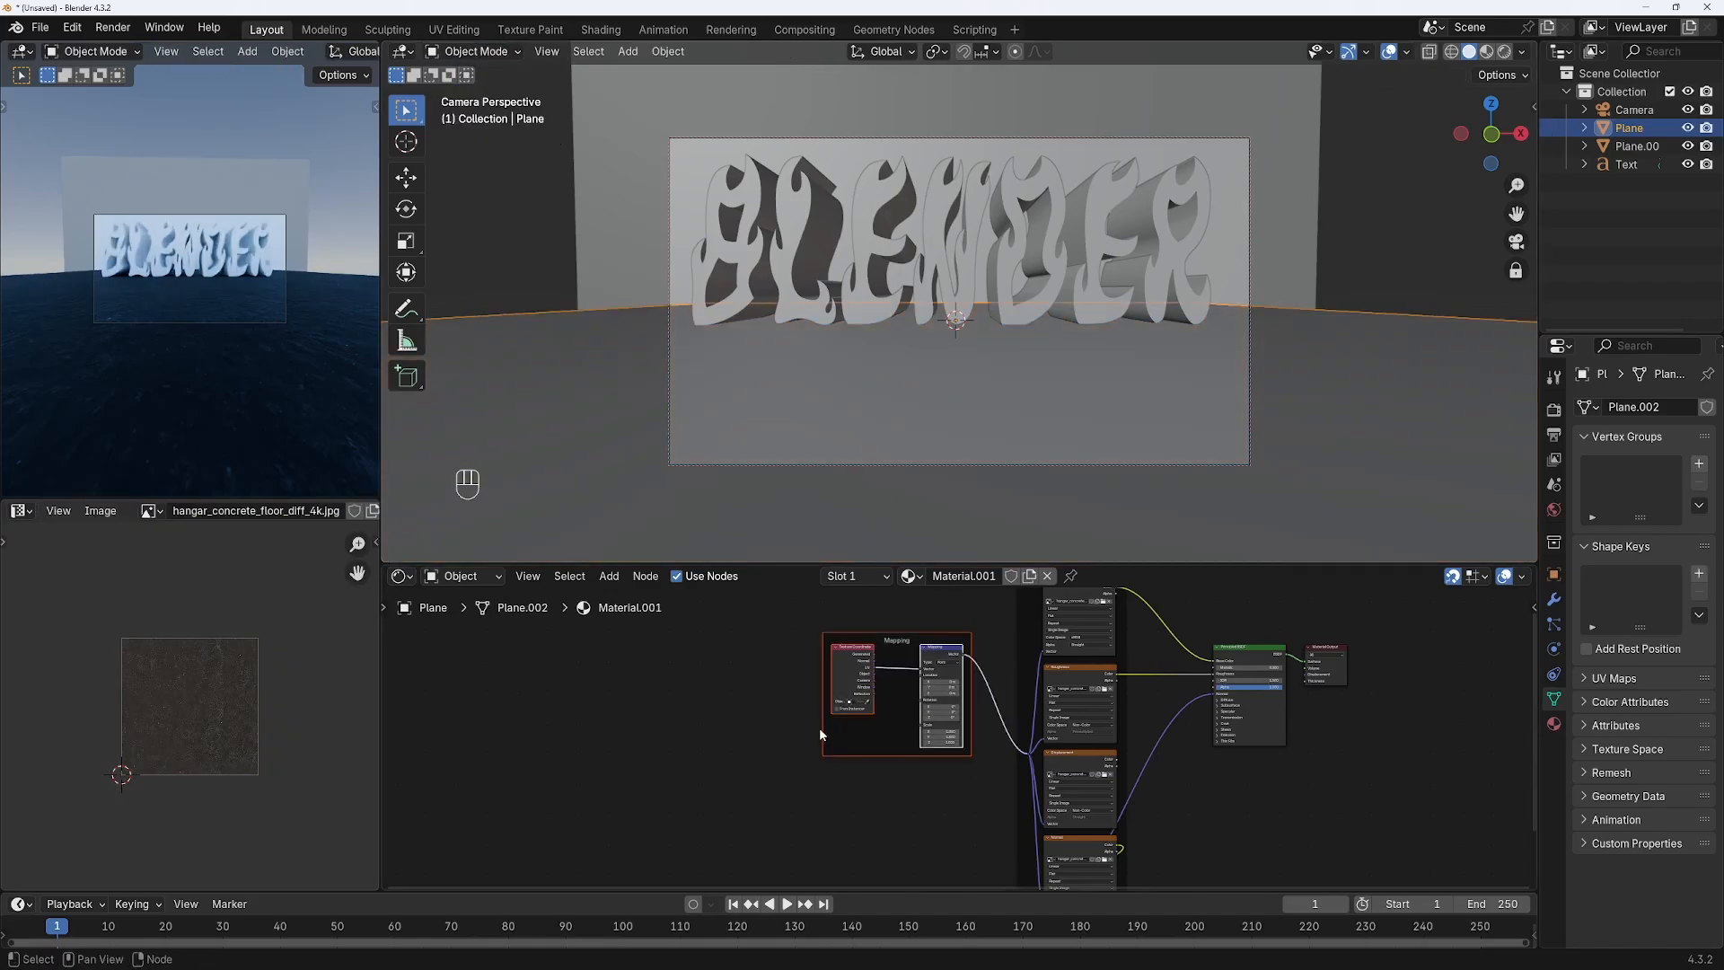
drag(834, 658, 520, 700)
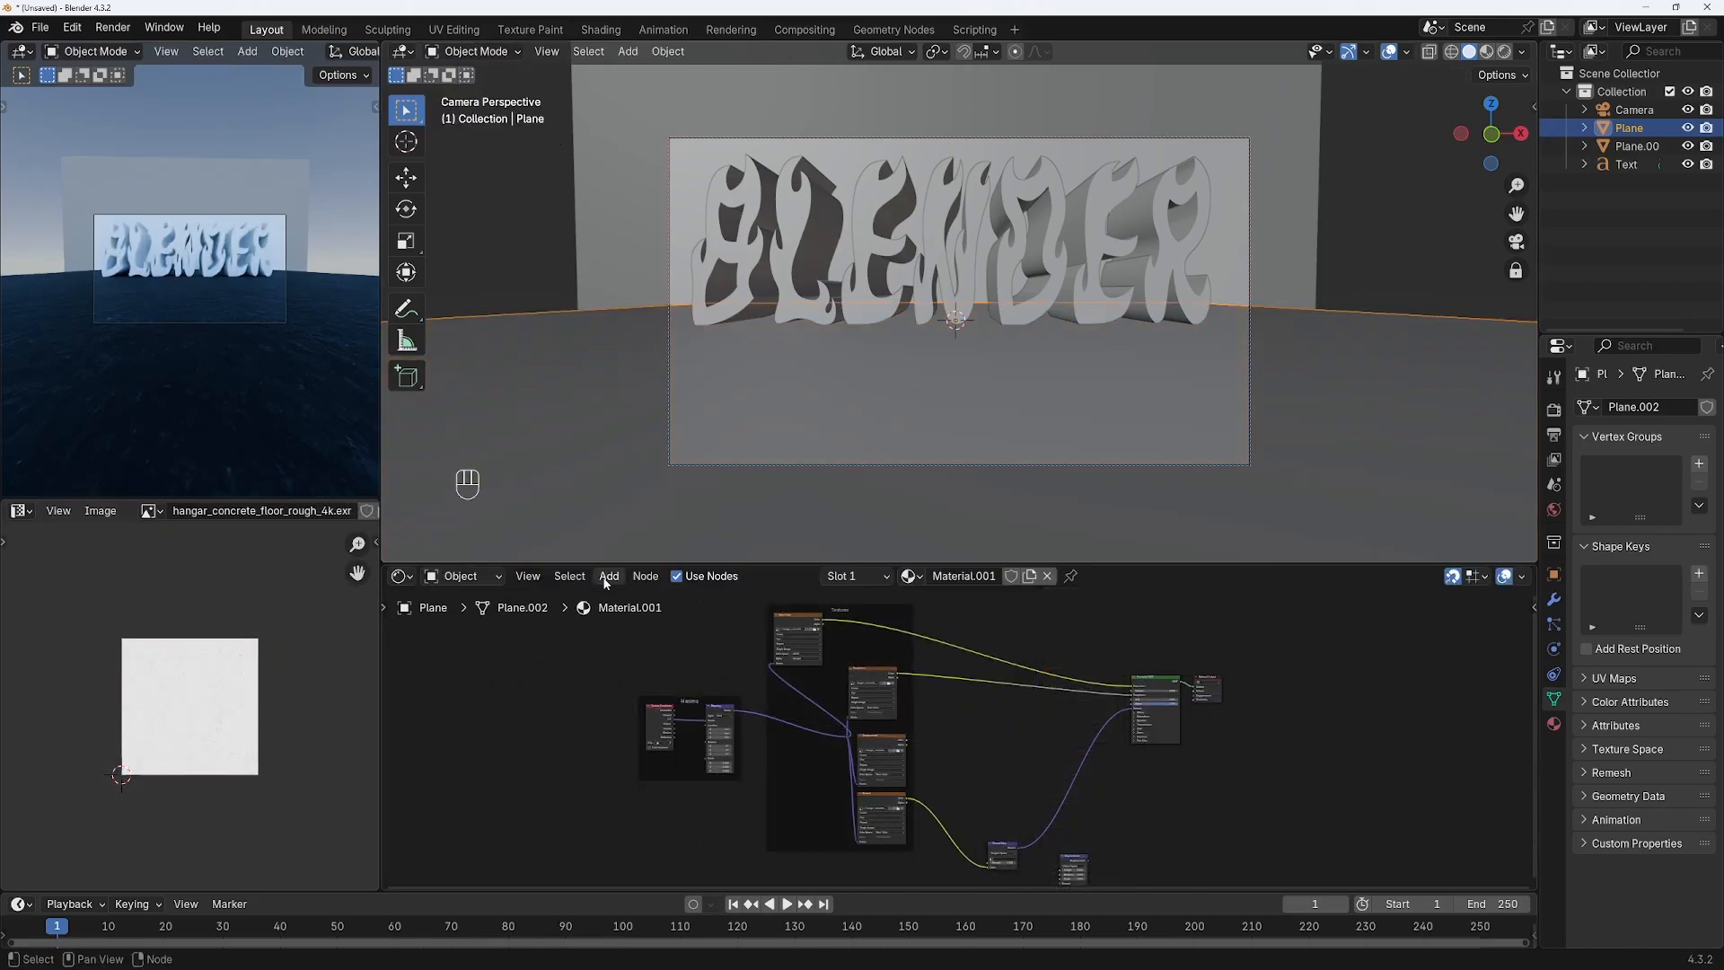
- Add a Mix Color node between the Textures frame and the Principled BSDF, and enlarge the Shader Editor area
click(609, 575)
mouse_move(633, 677)
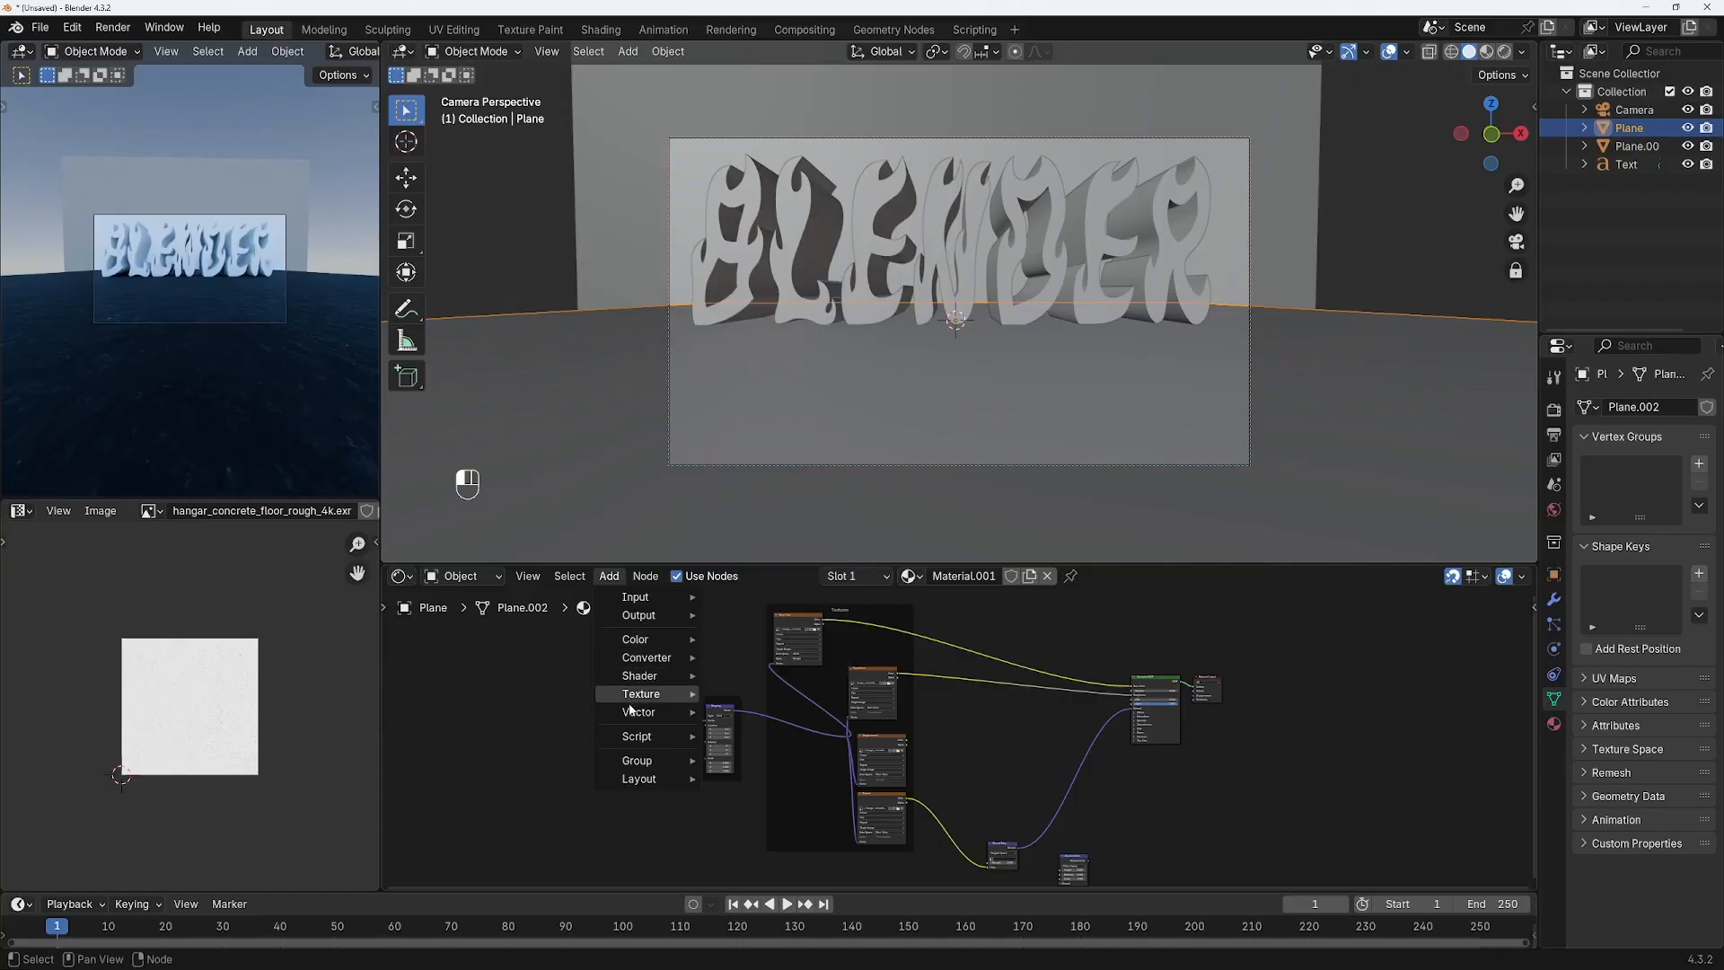
mouse_move(631, 643)
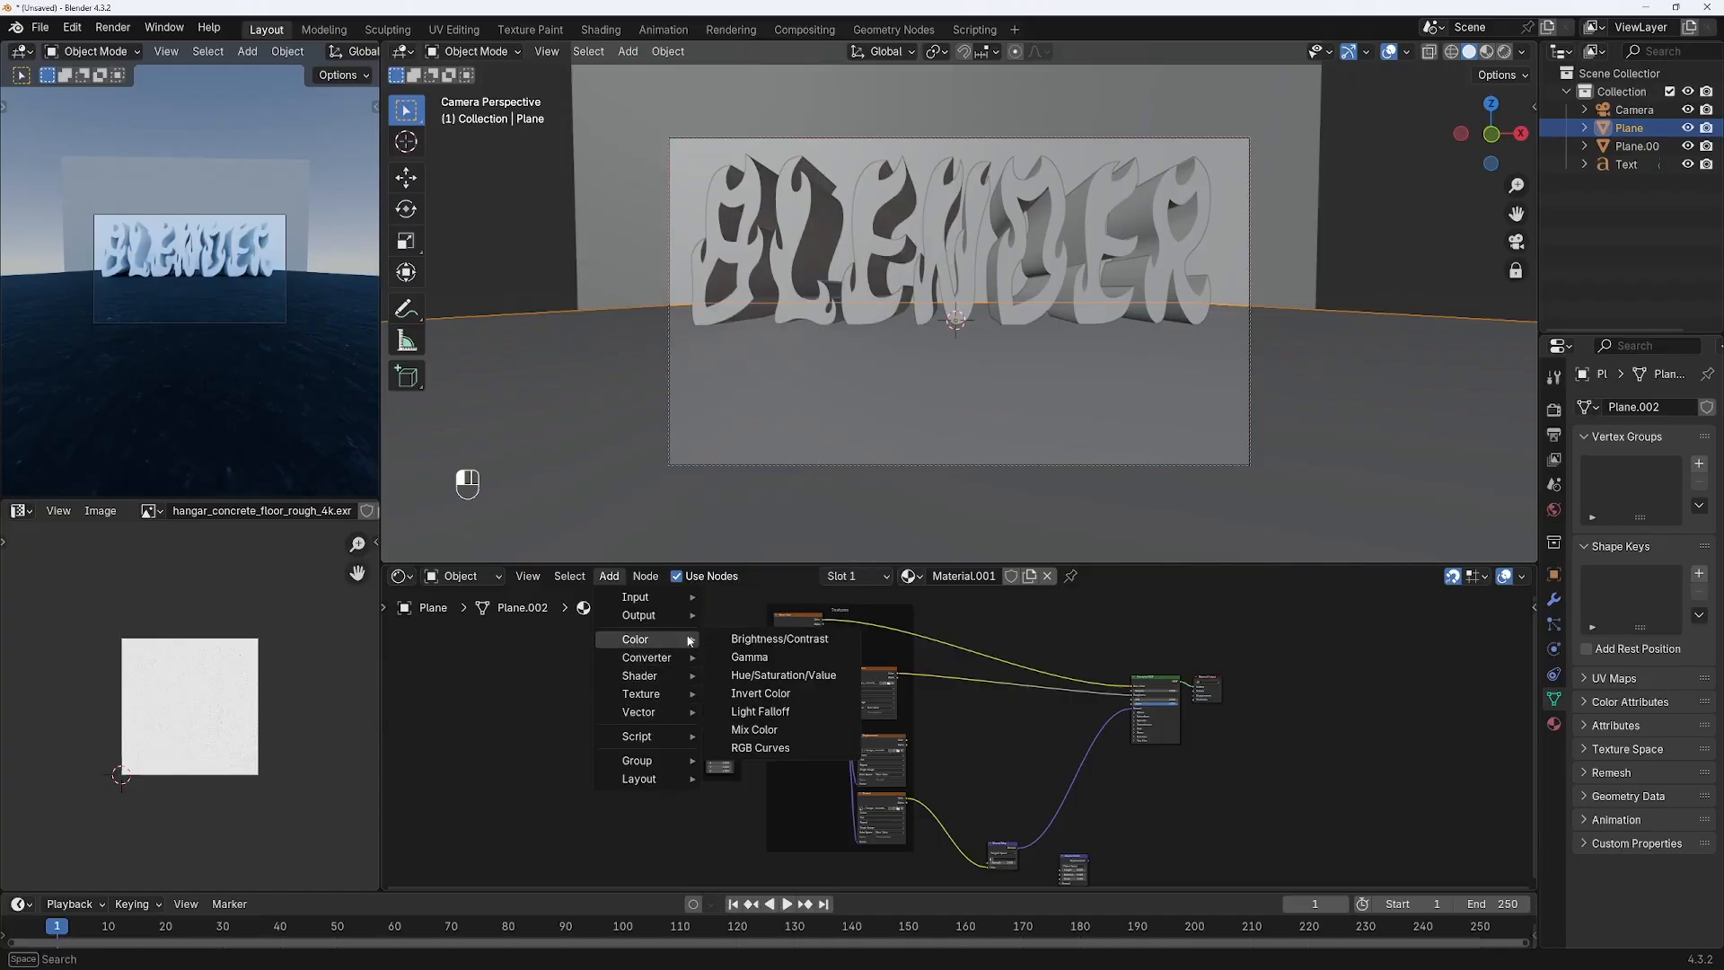
click(760, 732)
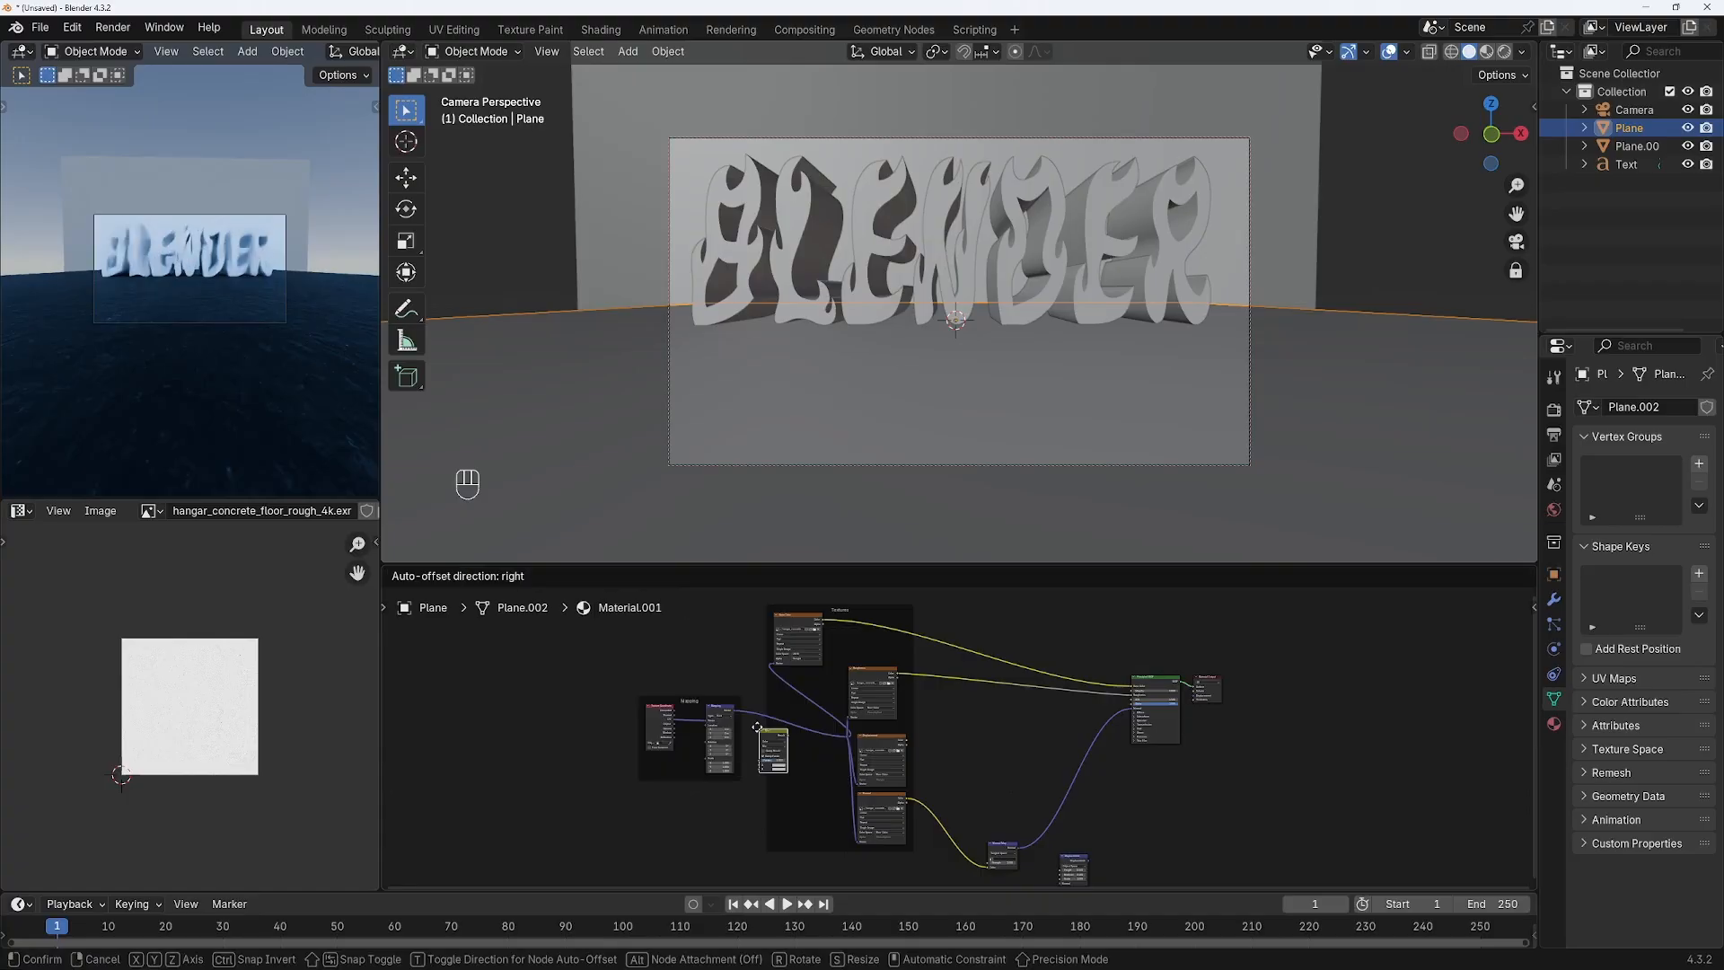
click(1012, 711)
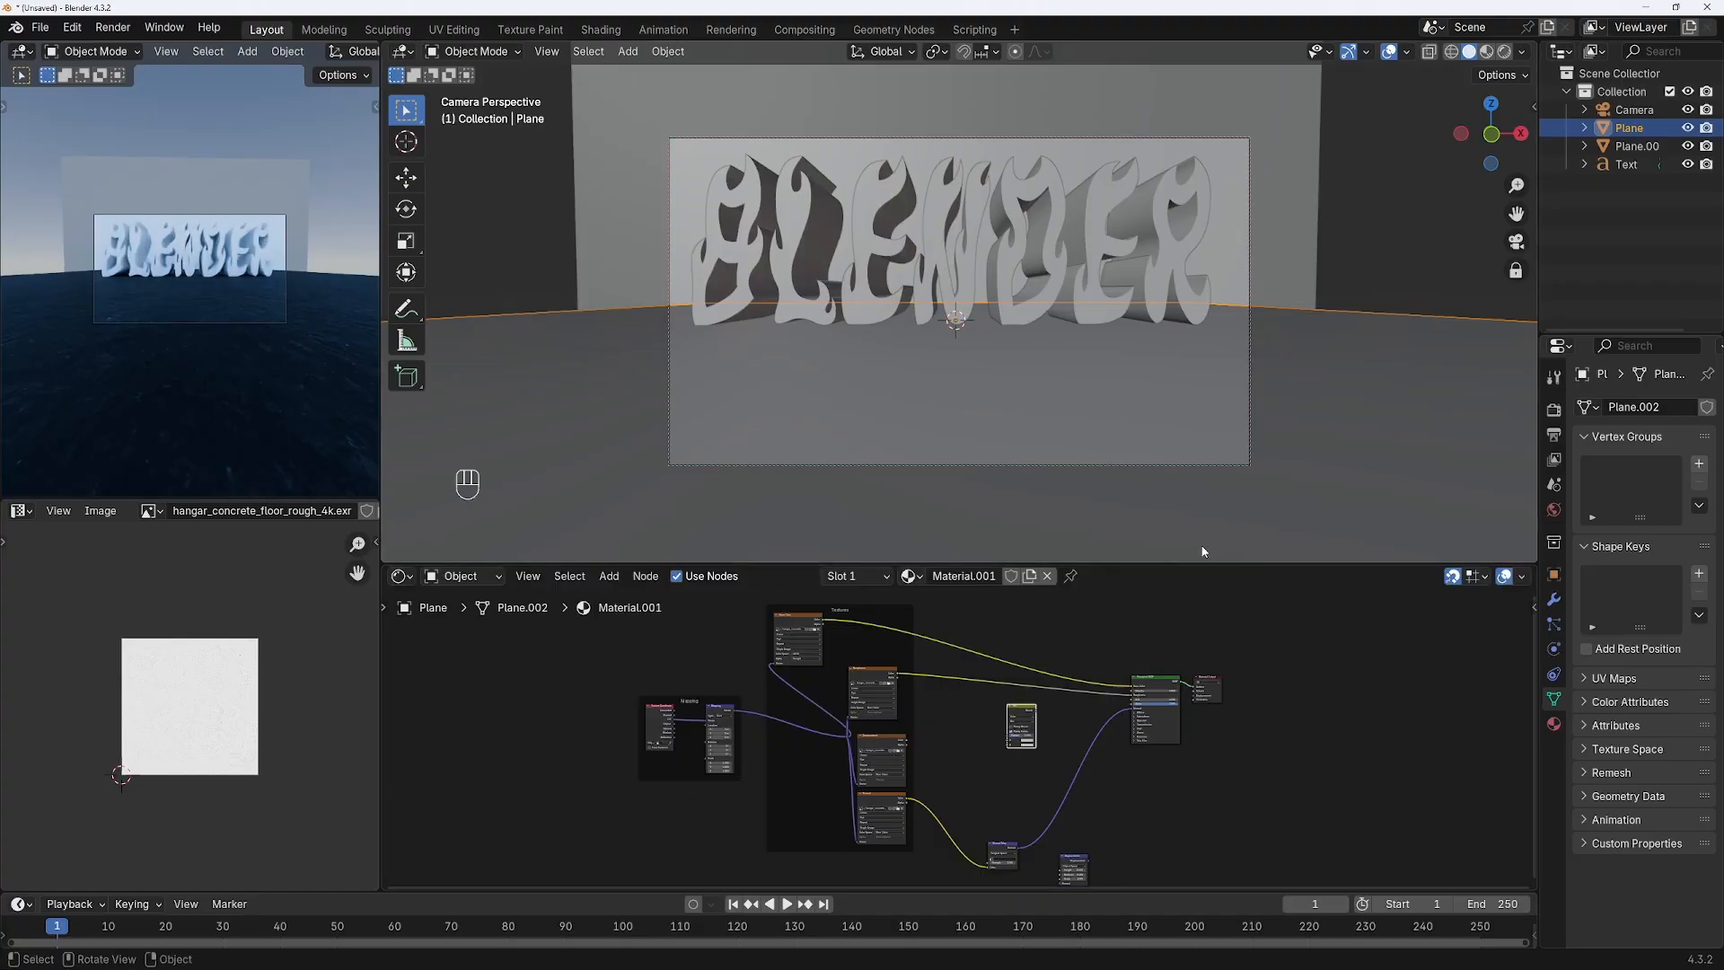
drag(1212, 565, 1212, 387)
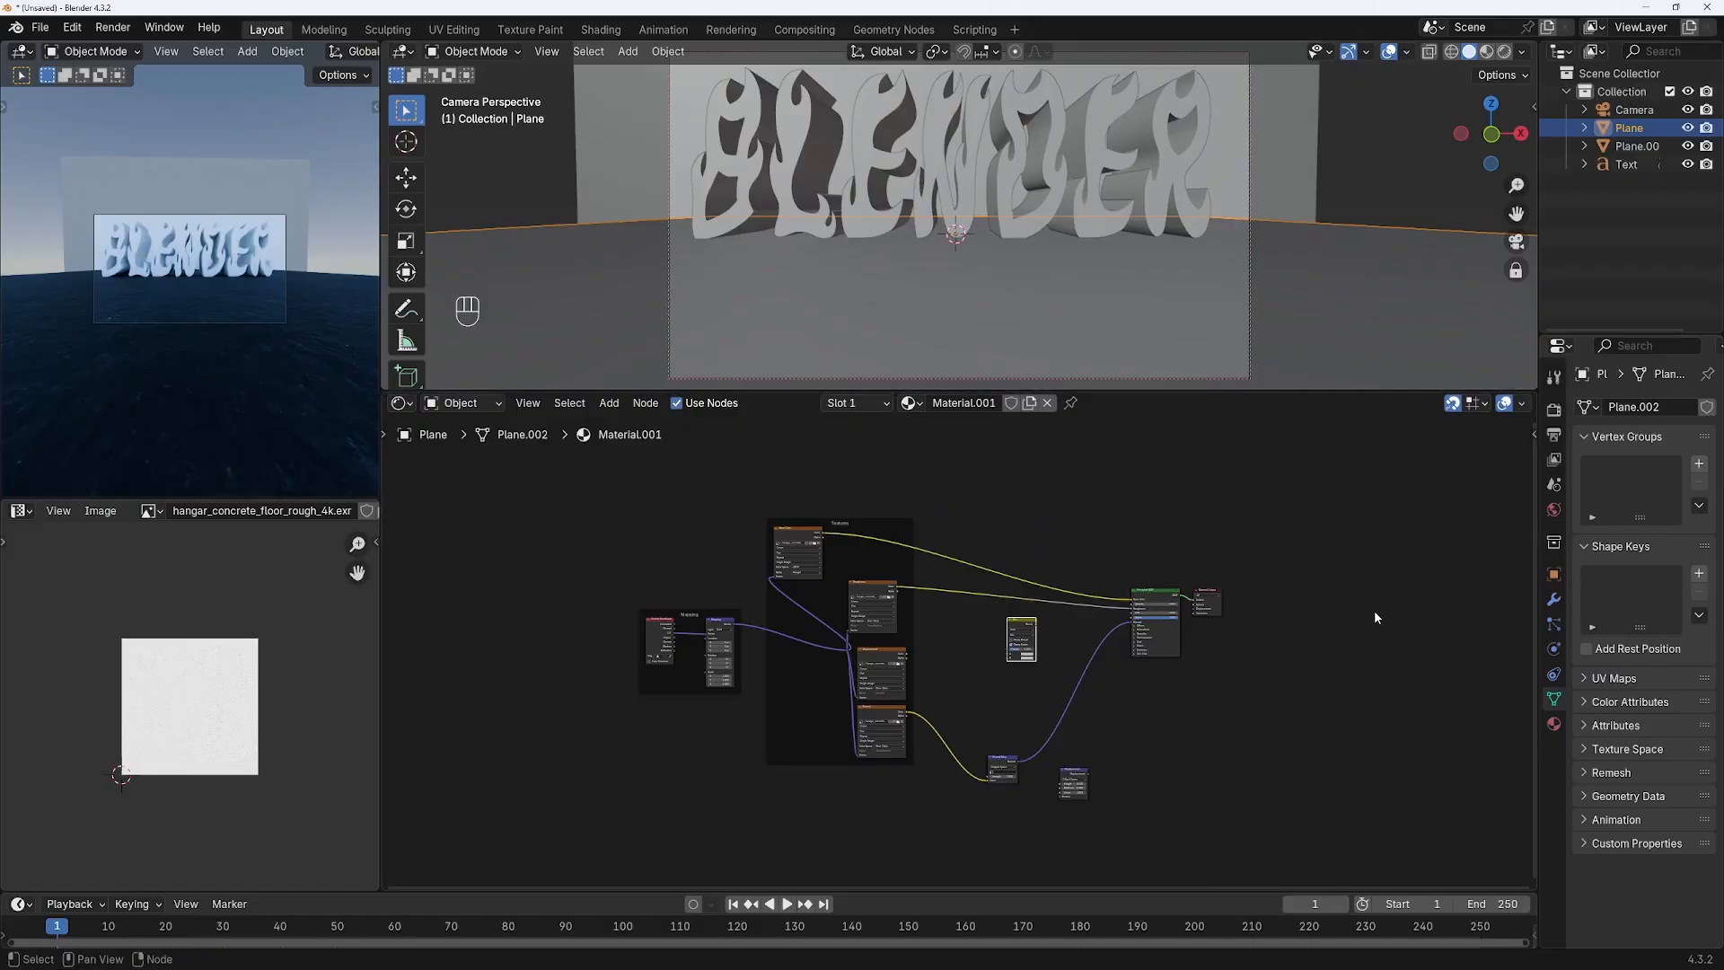
- Insert a Color Ramp with its black stop at about 0.513, followed by the Mix node, into the roughness texture's link to the Principled BSDF
scroll(1374, 610, up, 2)
click(609, 403)
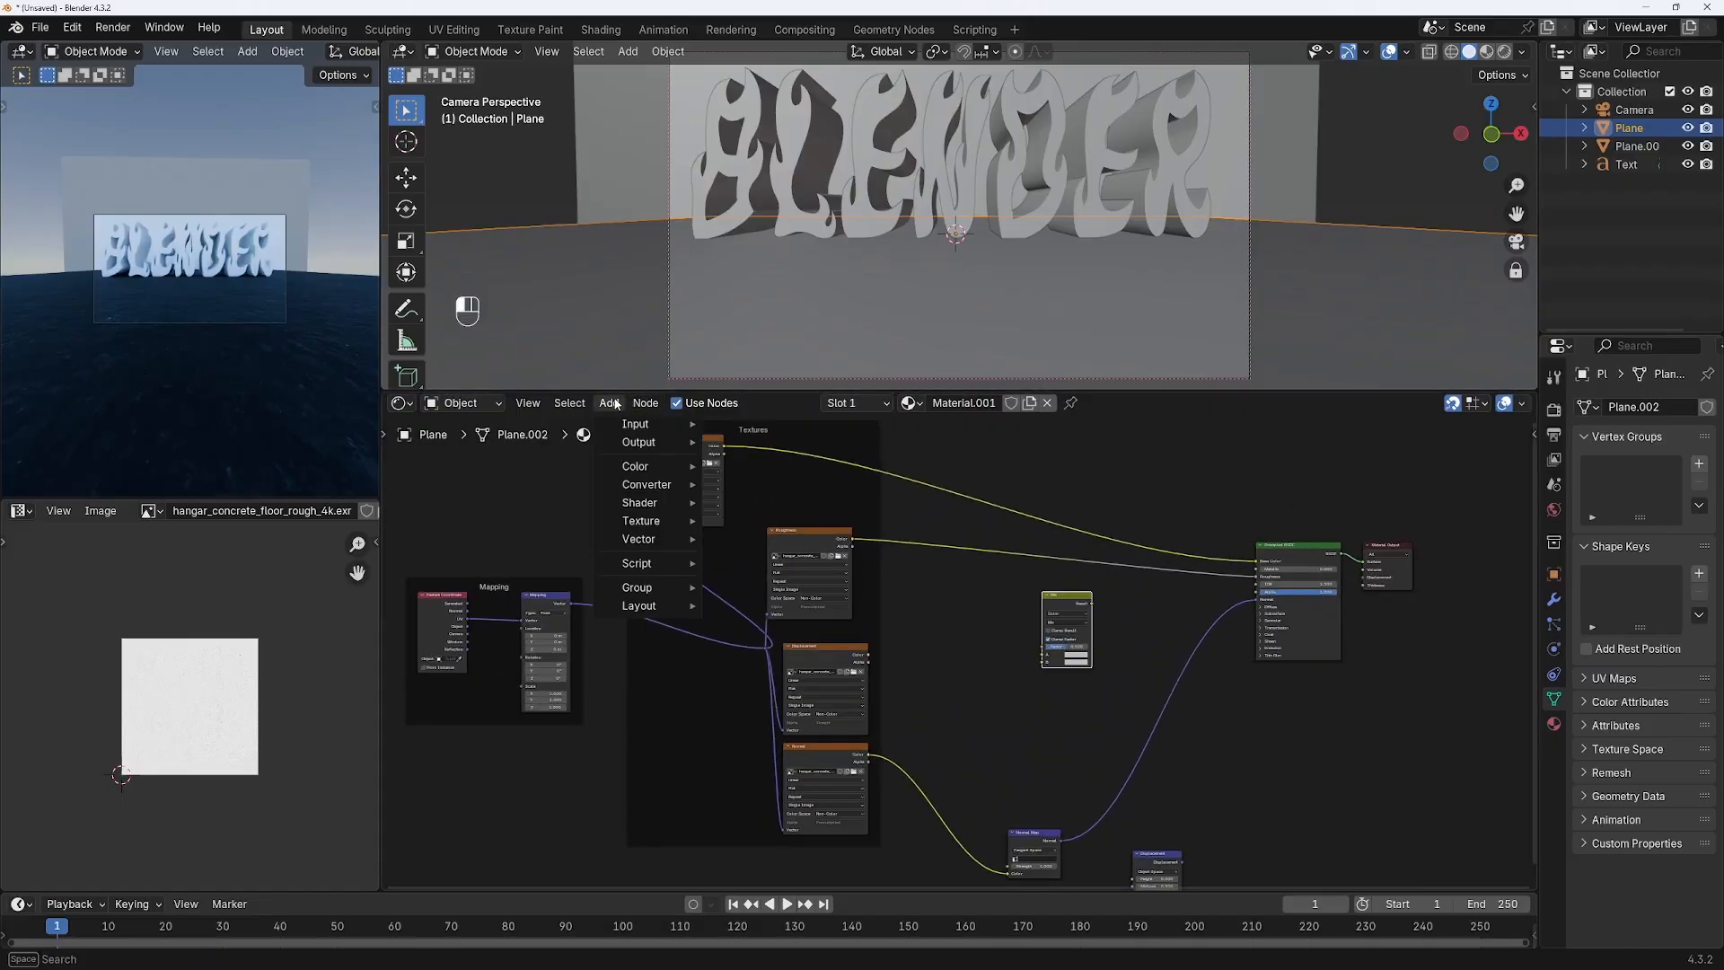
mouse_move(642, 486)
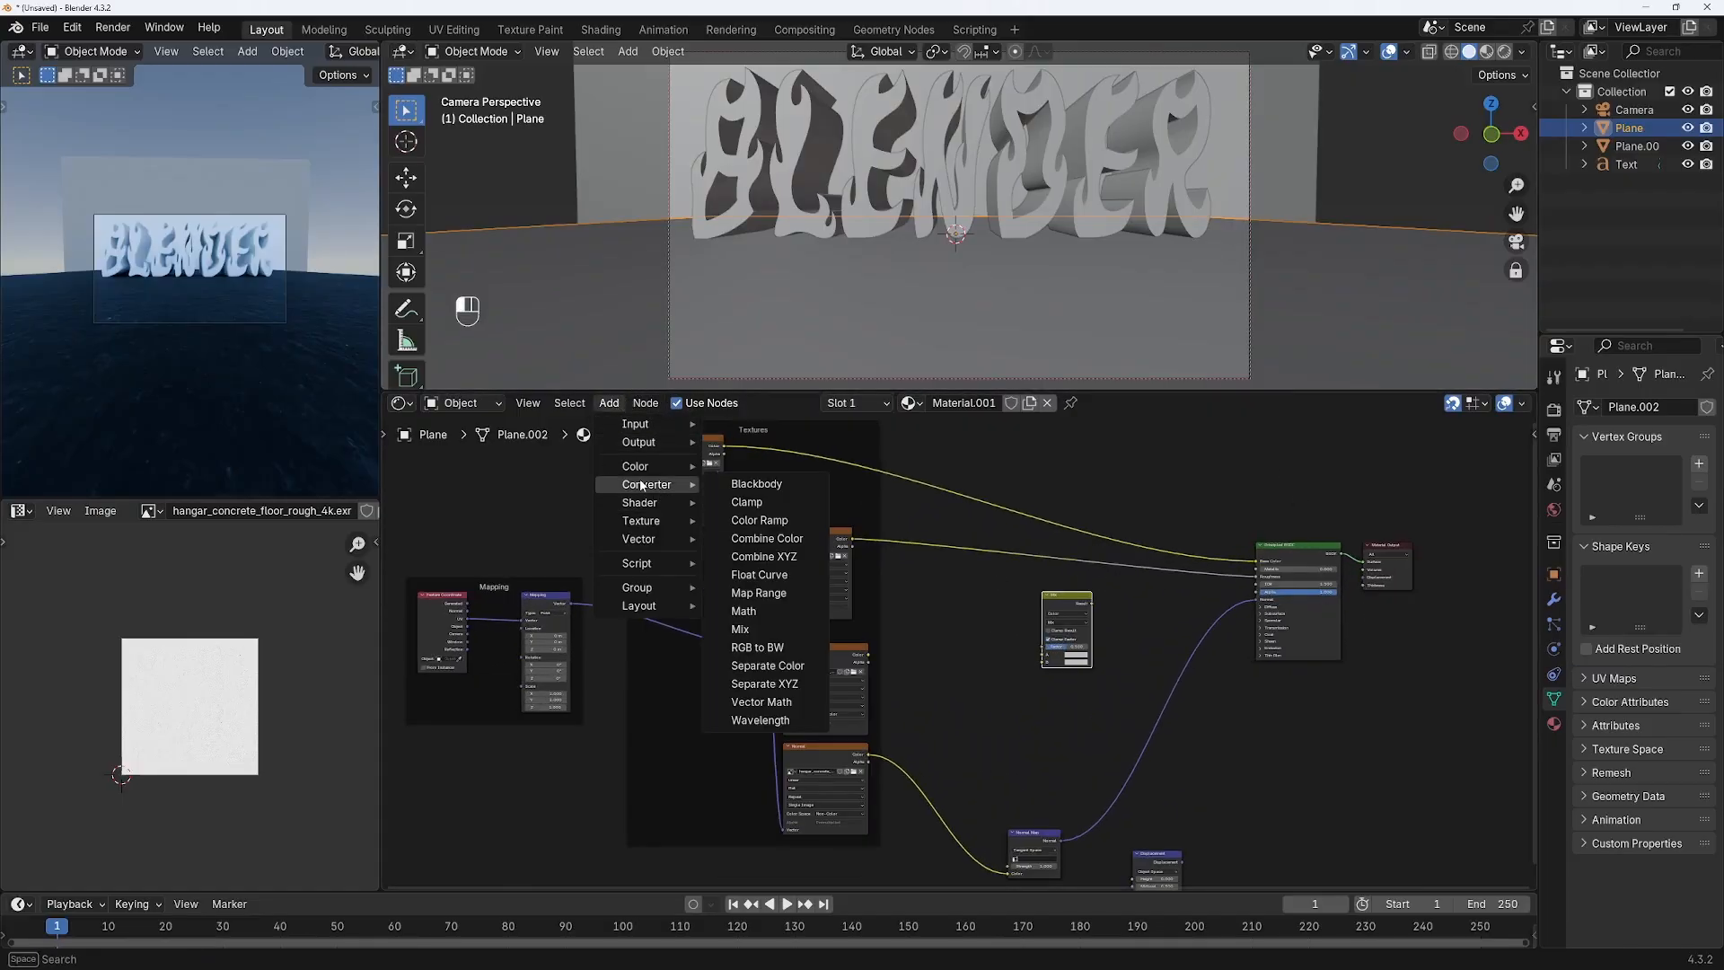
click(759, 520)
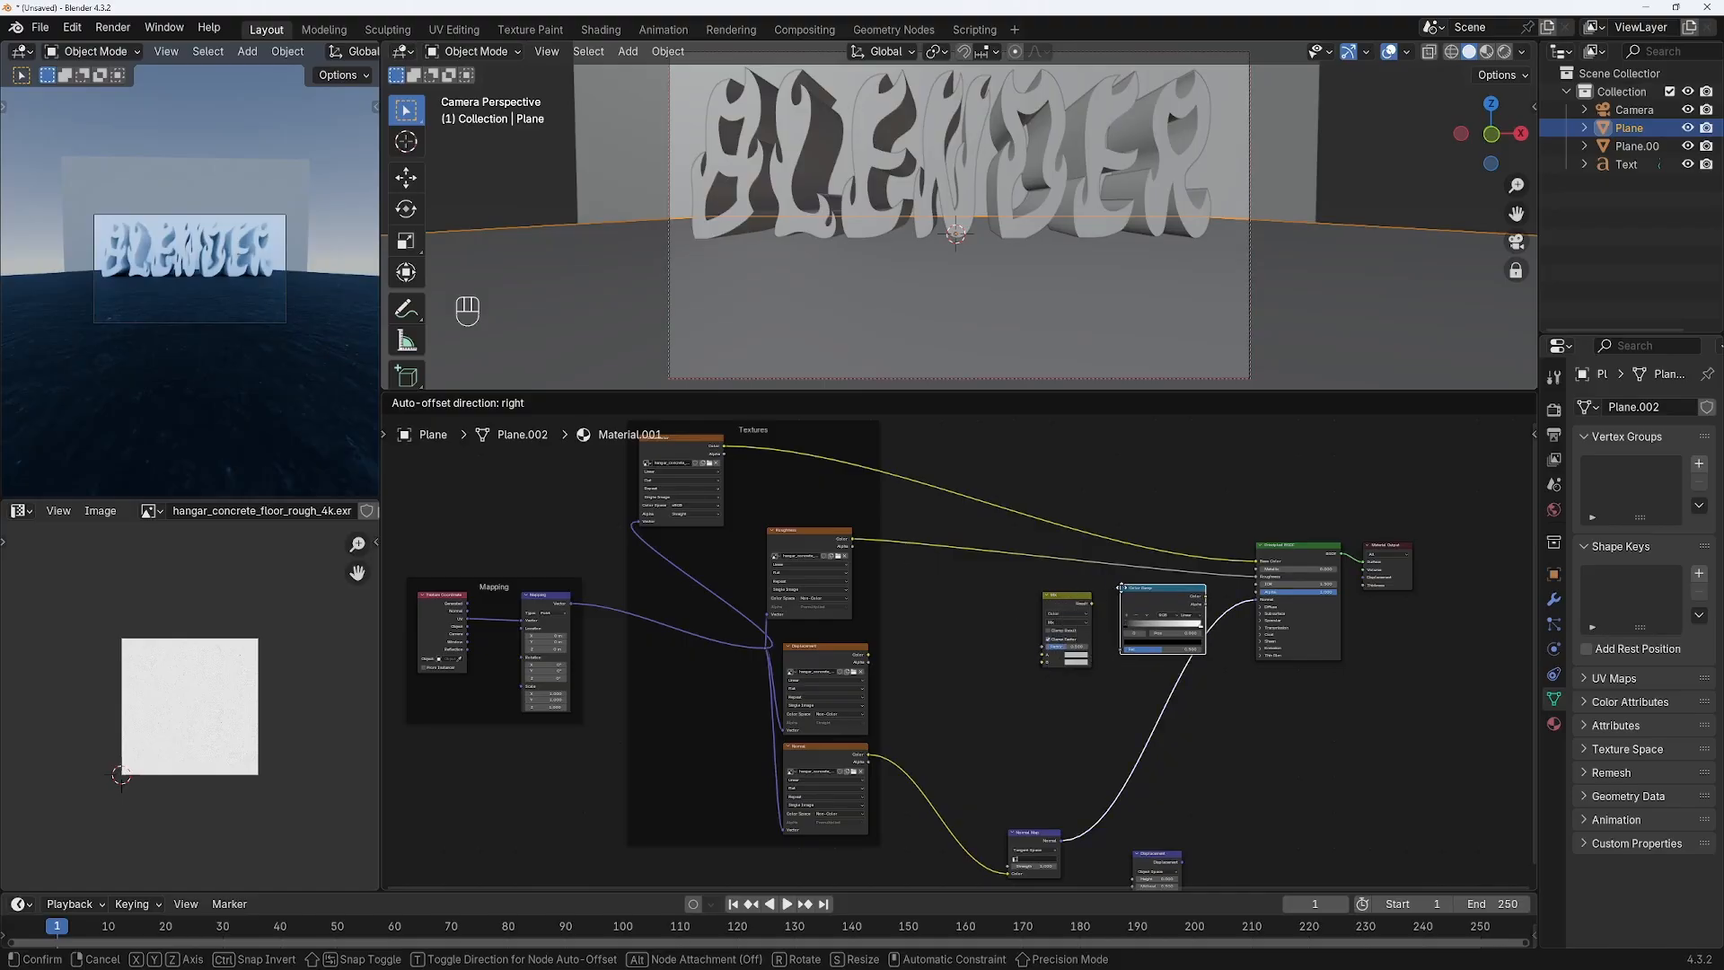
click(1133, 590)
drag(1072, 603, 1008, 625)
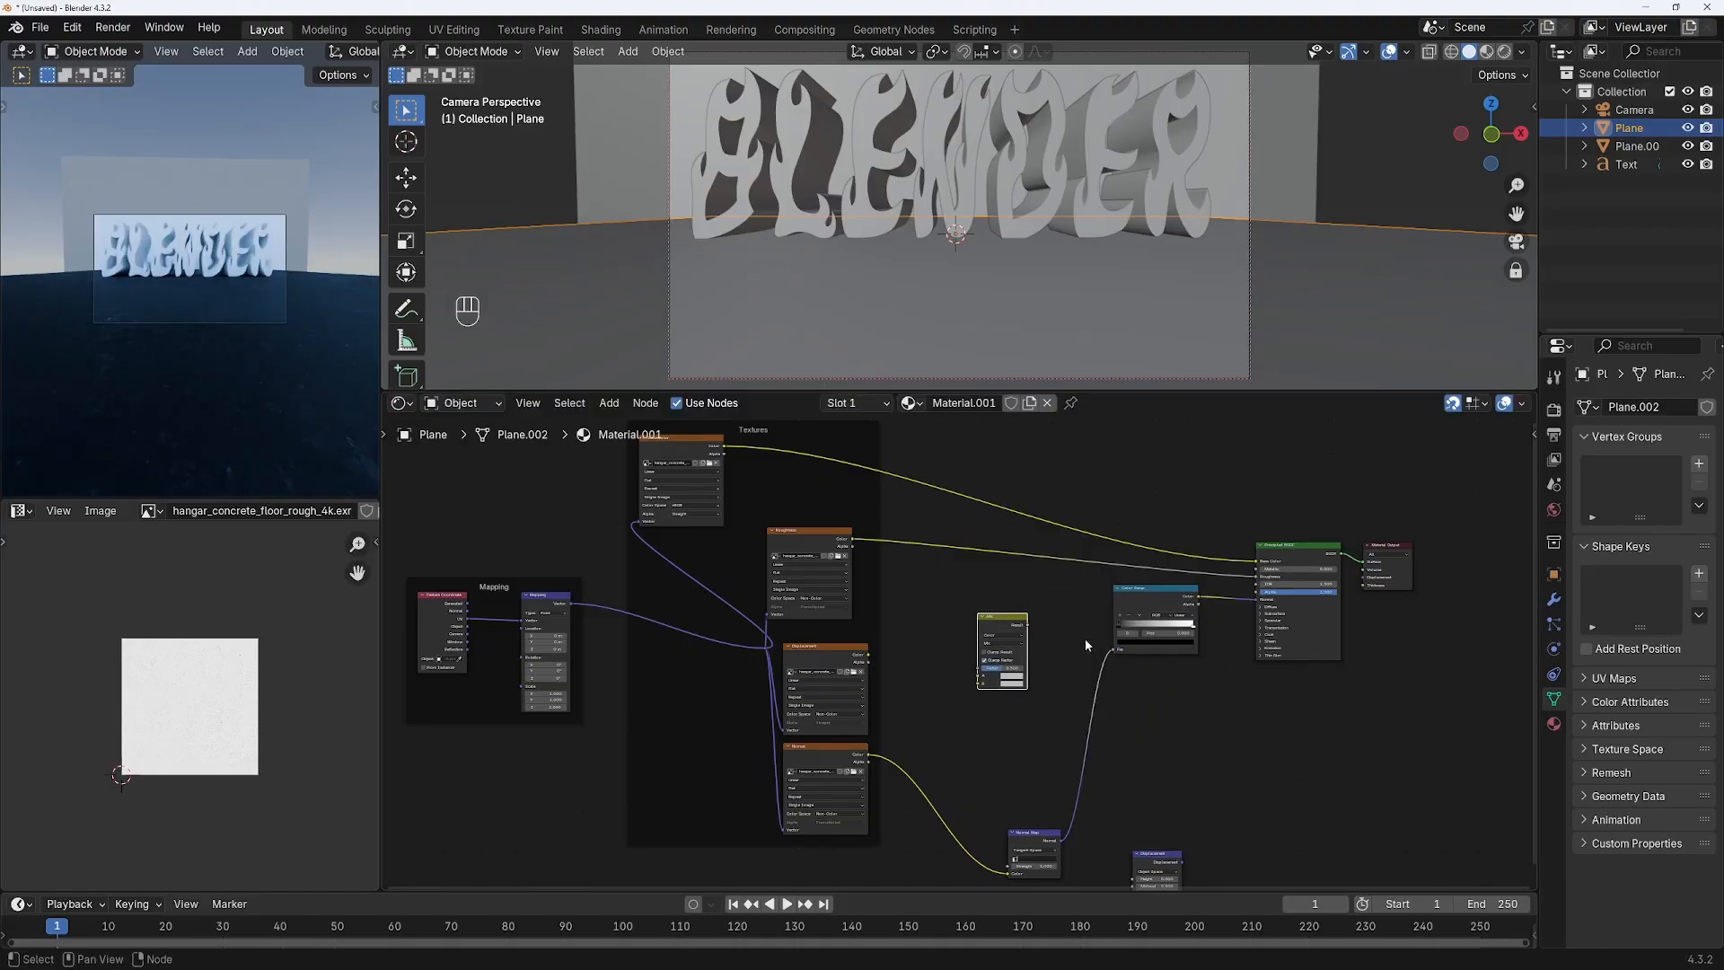
drag(1113, 650, 1150, 607)
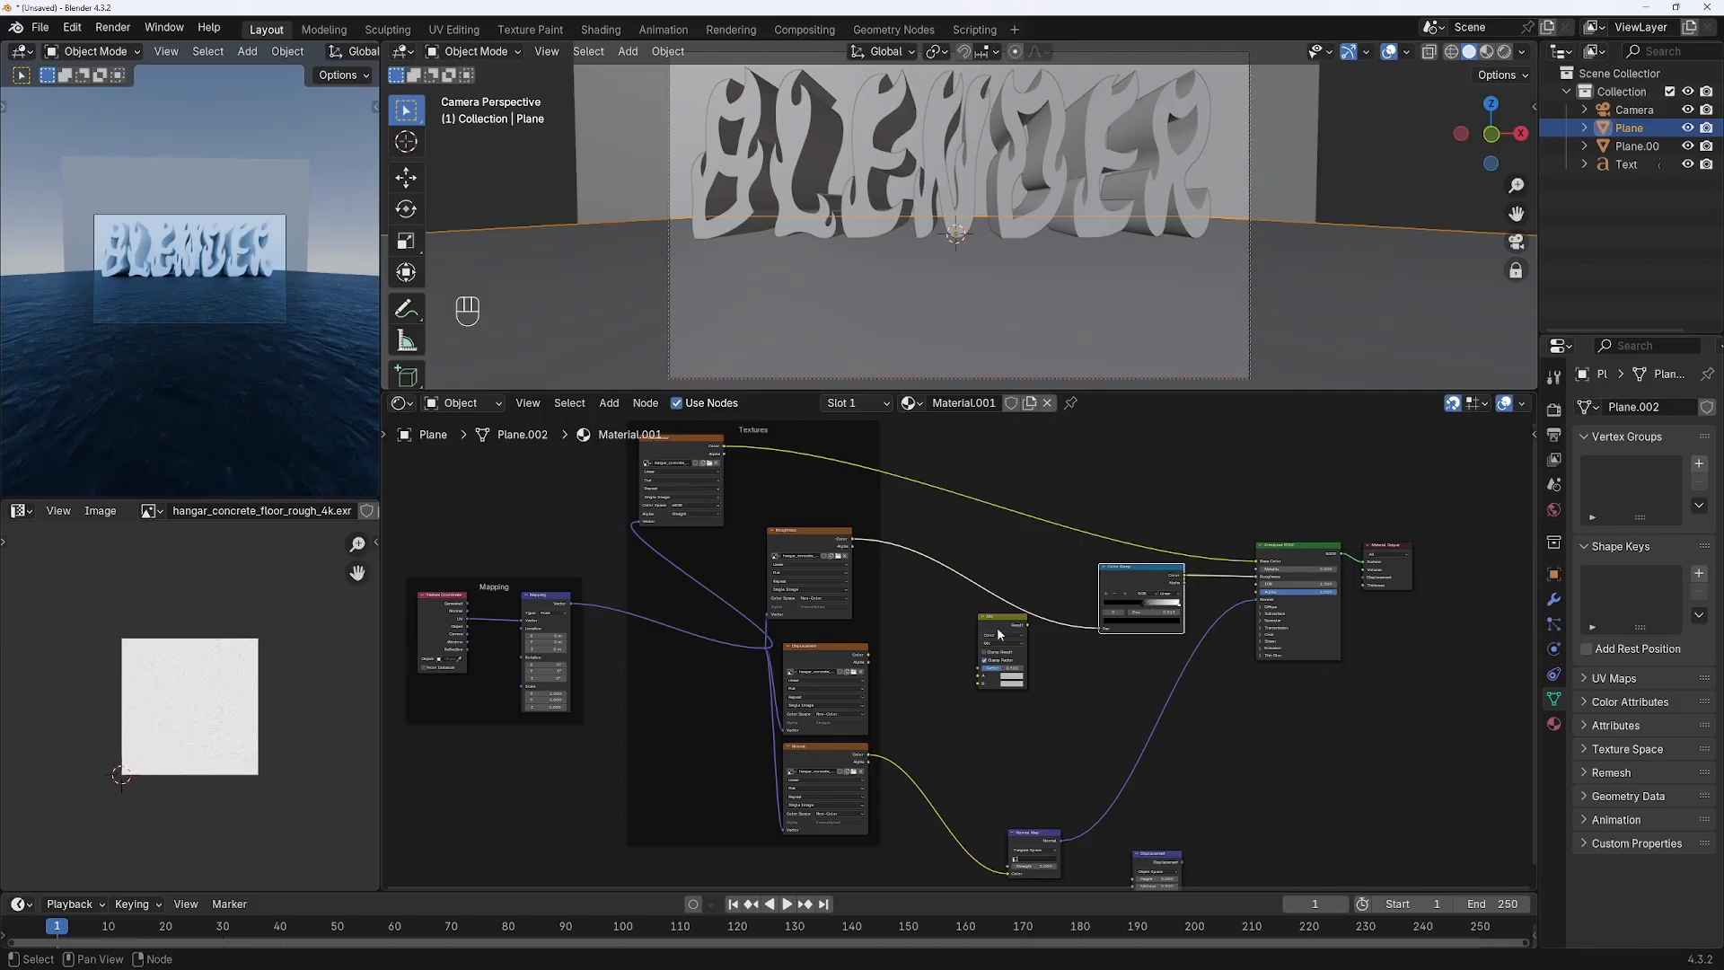
drag(996, 627, 1119, 576)
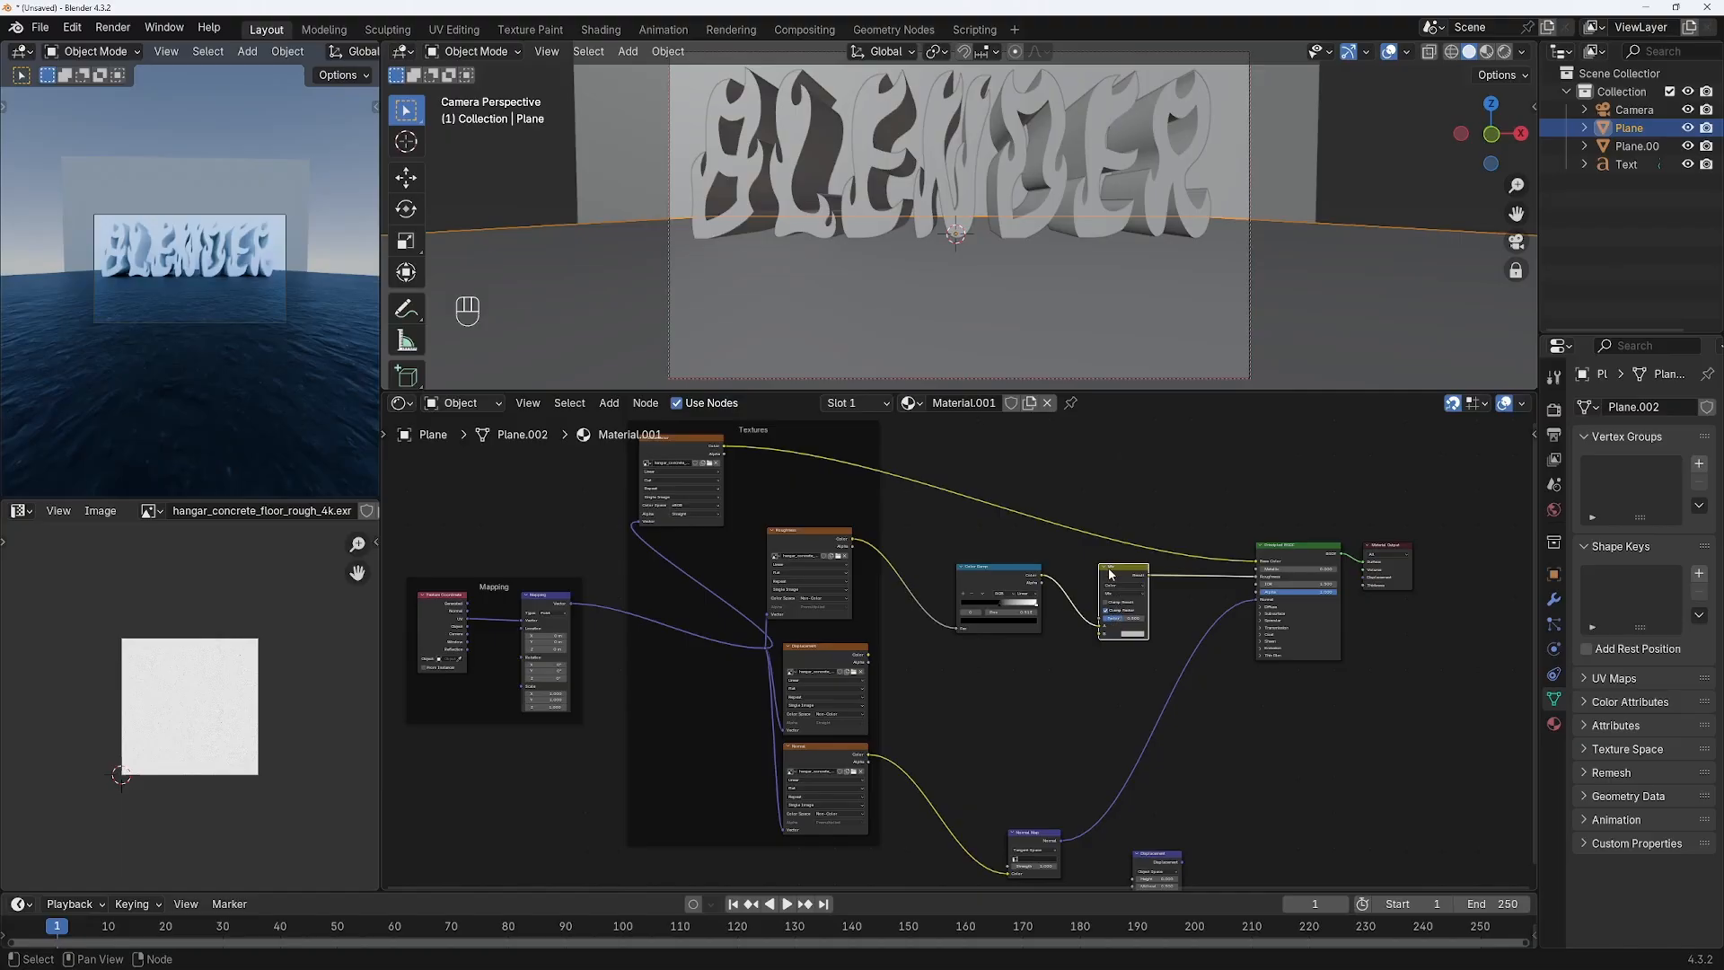
- Add a Noise Texture node below the roughness Color Ramp
click(609, 402)
mouse_move(649, 525)
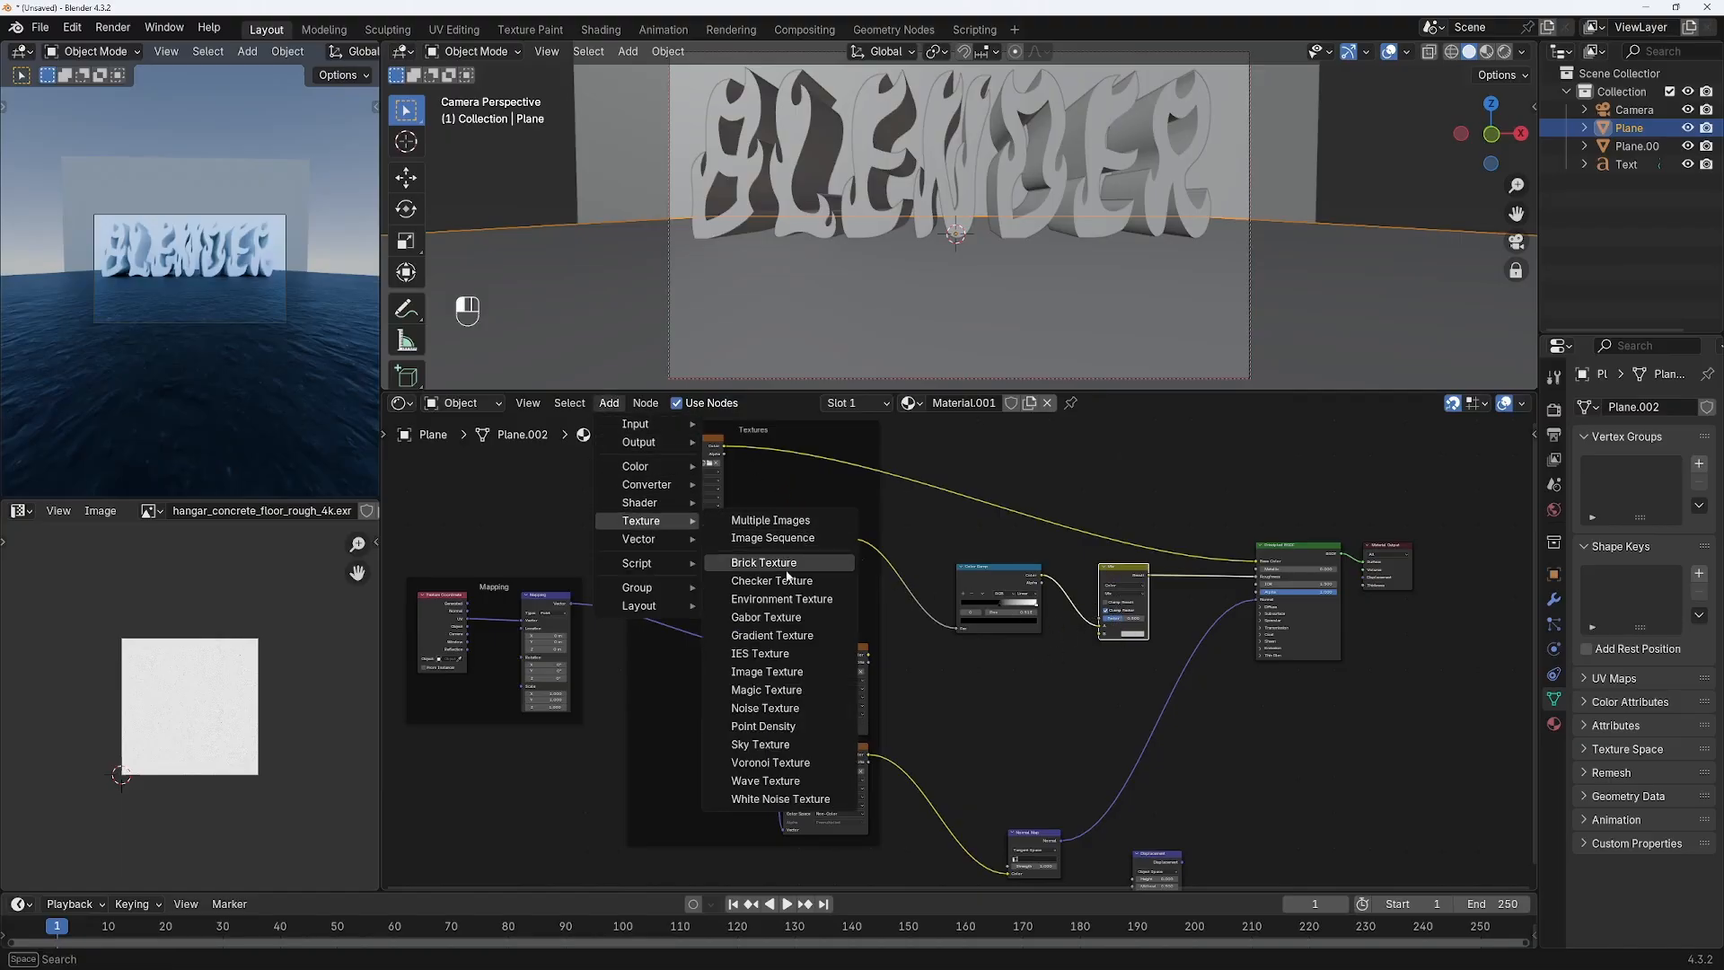
click(766, 708)
click(931, 686)
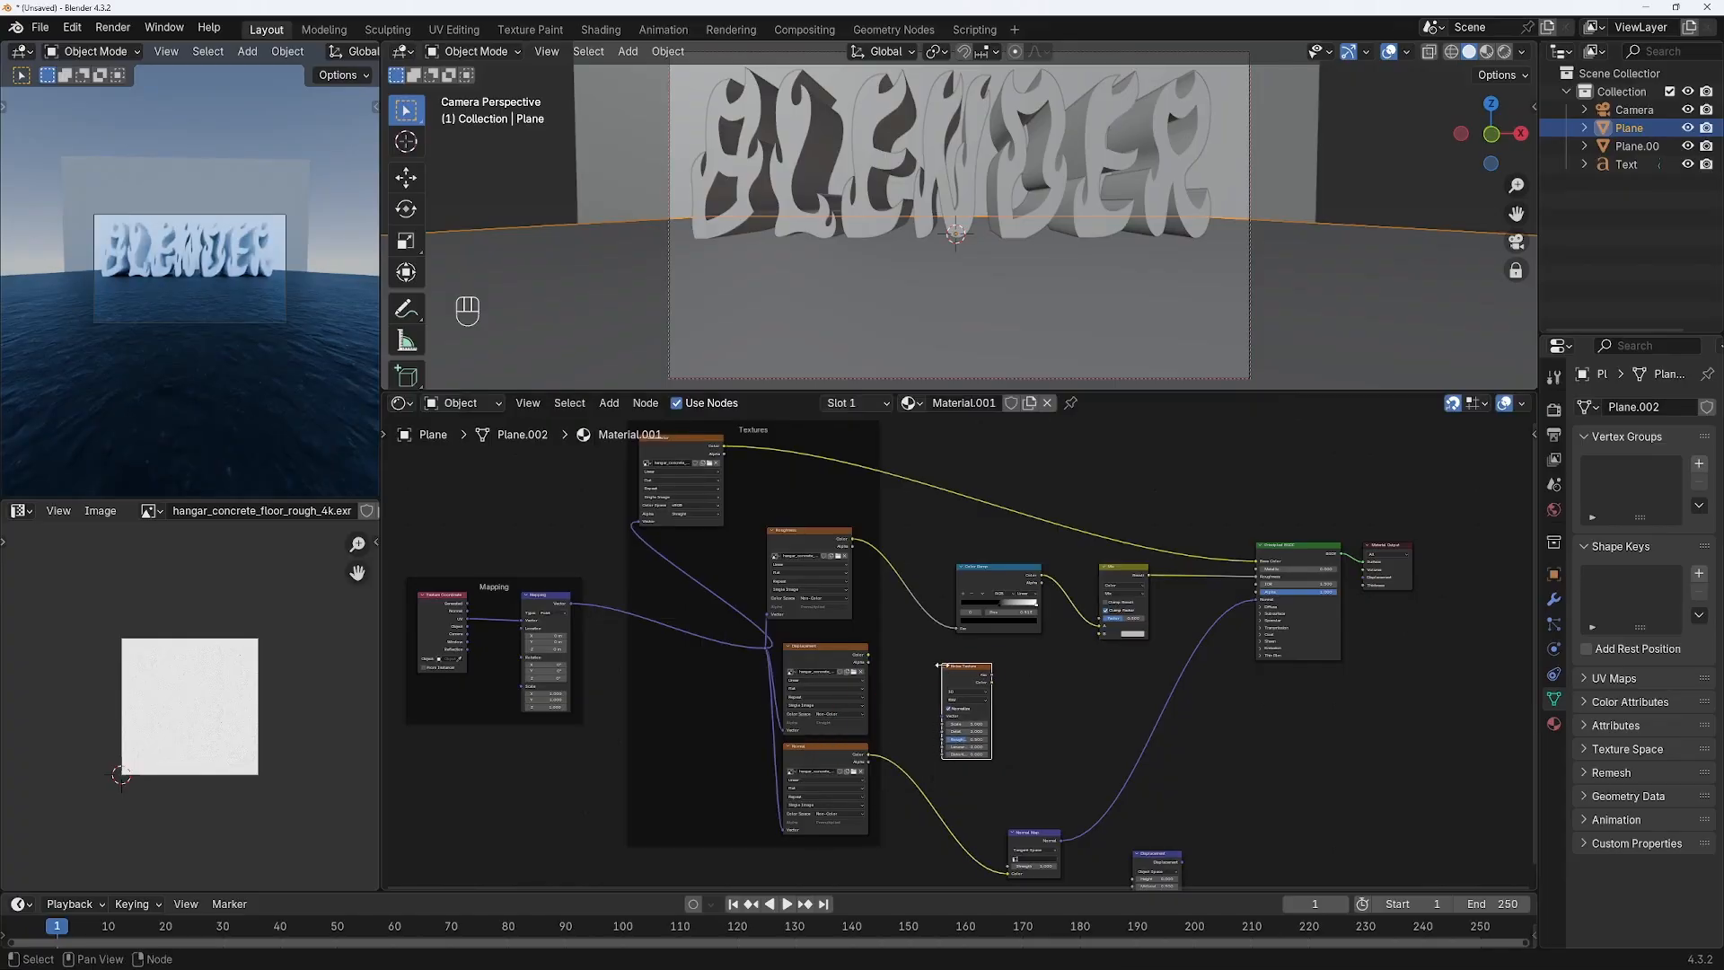
- Add a second Color Ramp, feeding it the Noise Texture's Color and linking its Color output to the Mix node's B input
click(623, 404)
mouse_move(649, 488)
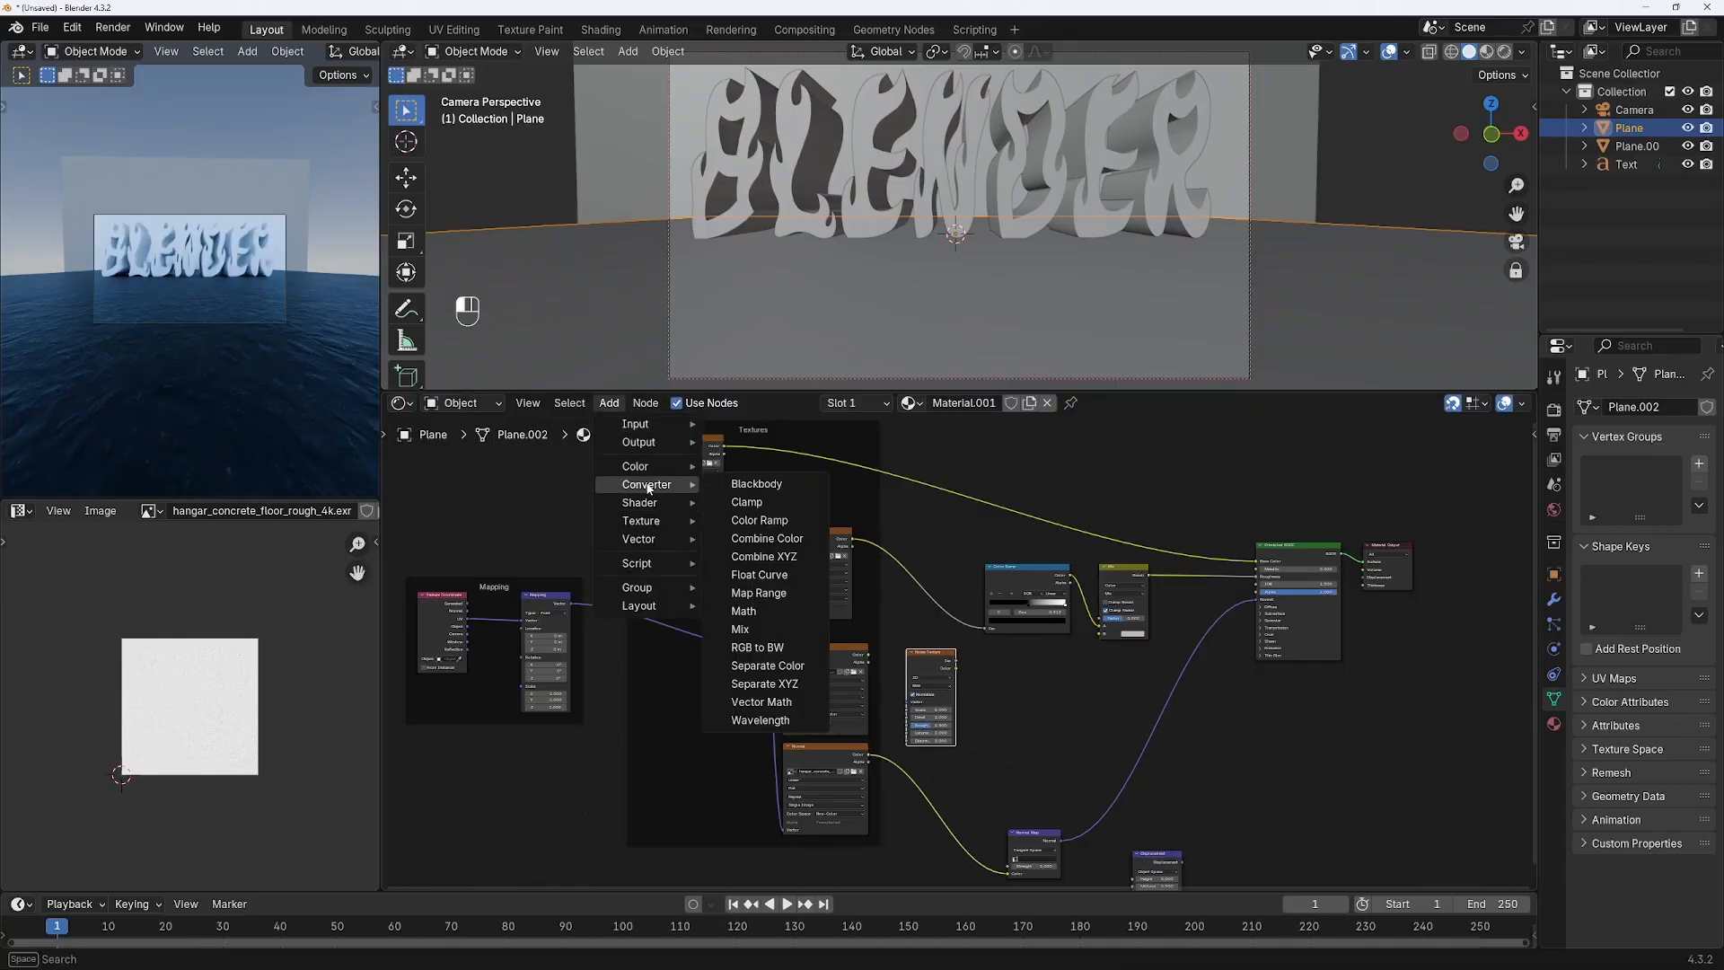
click(760, 520)
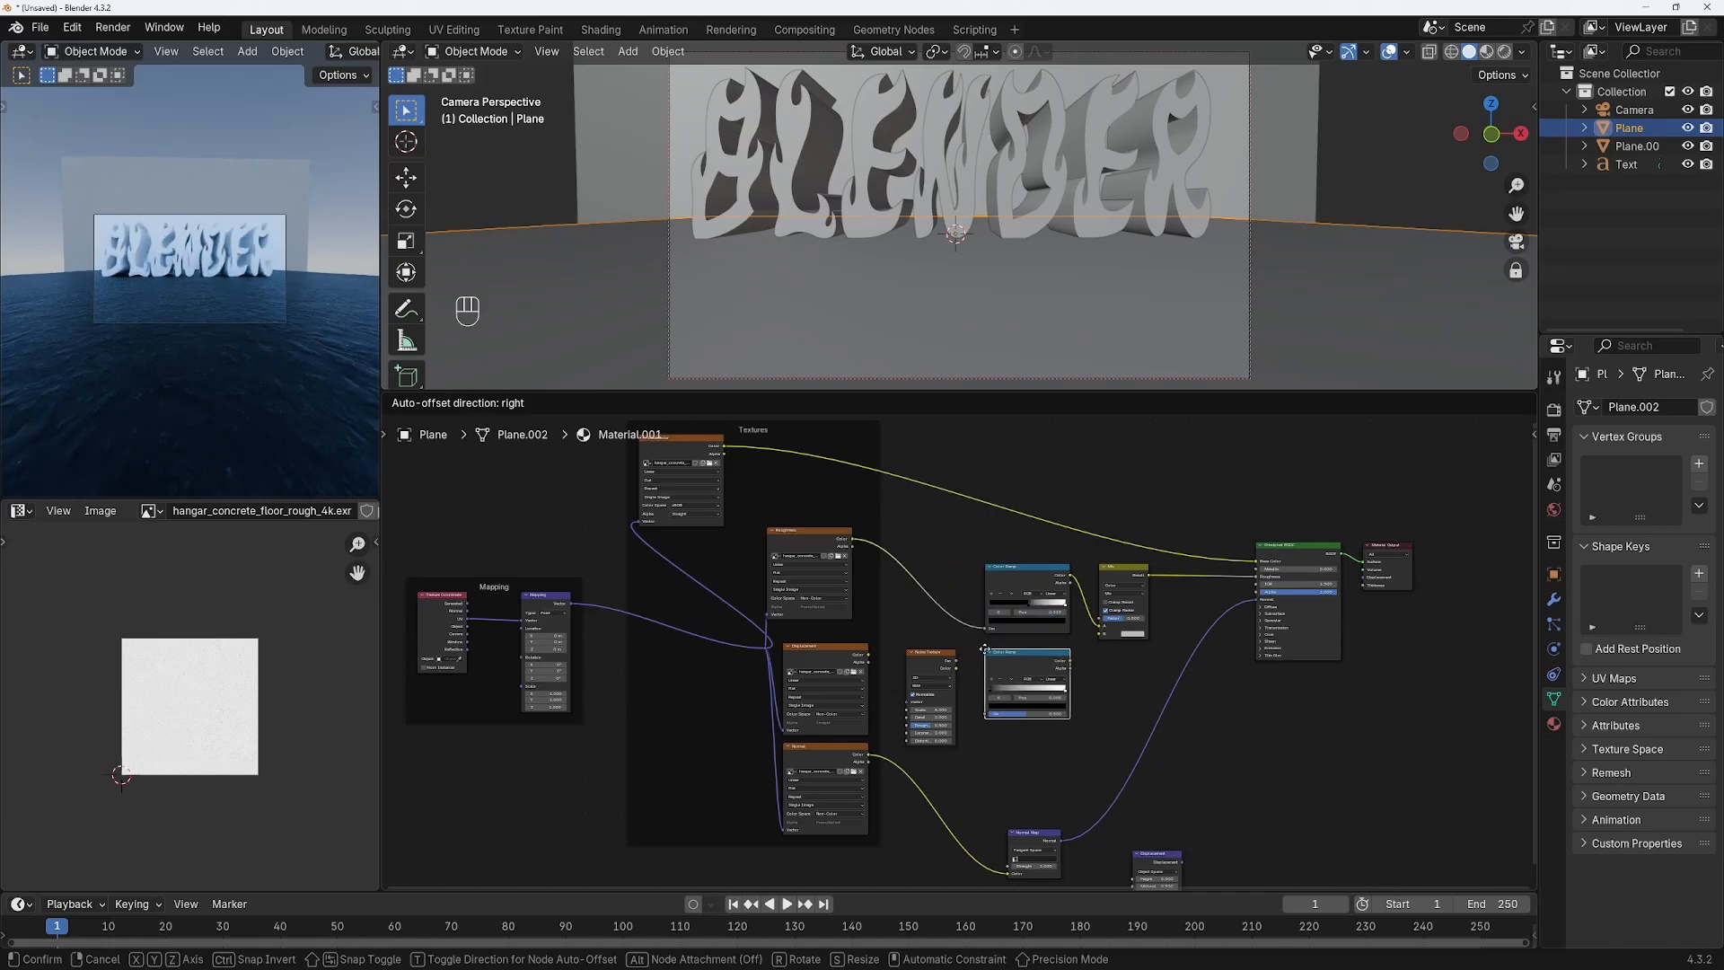
click(988, 660)
drag(956, 669, 988, 713)
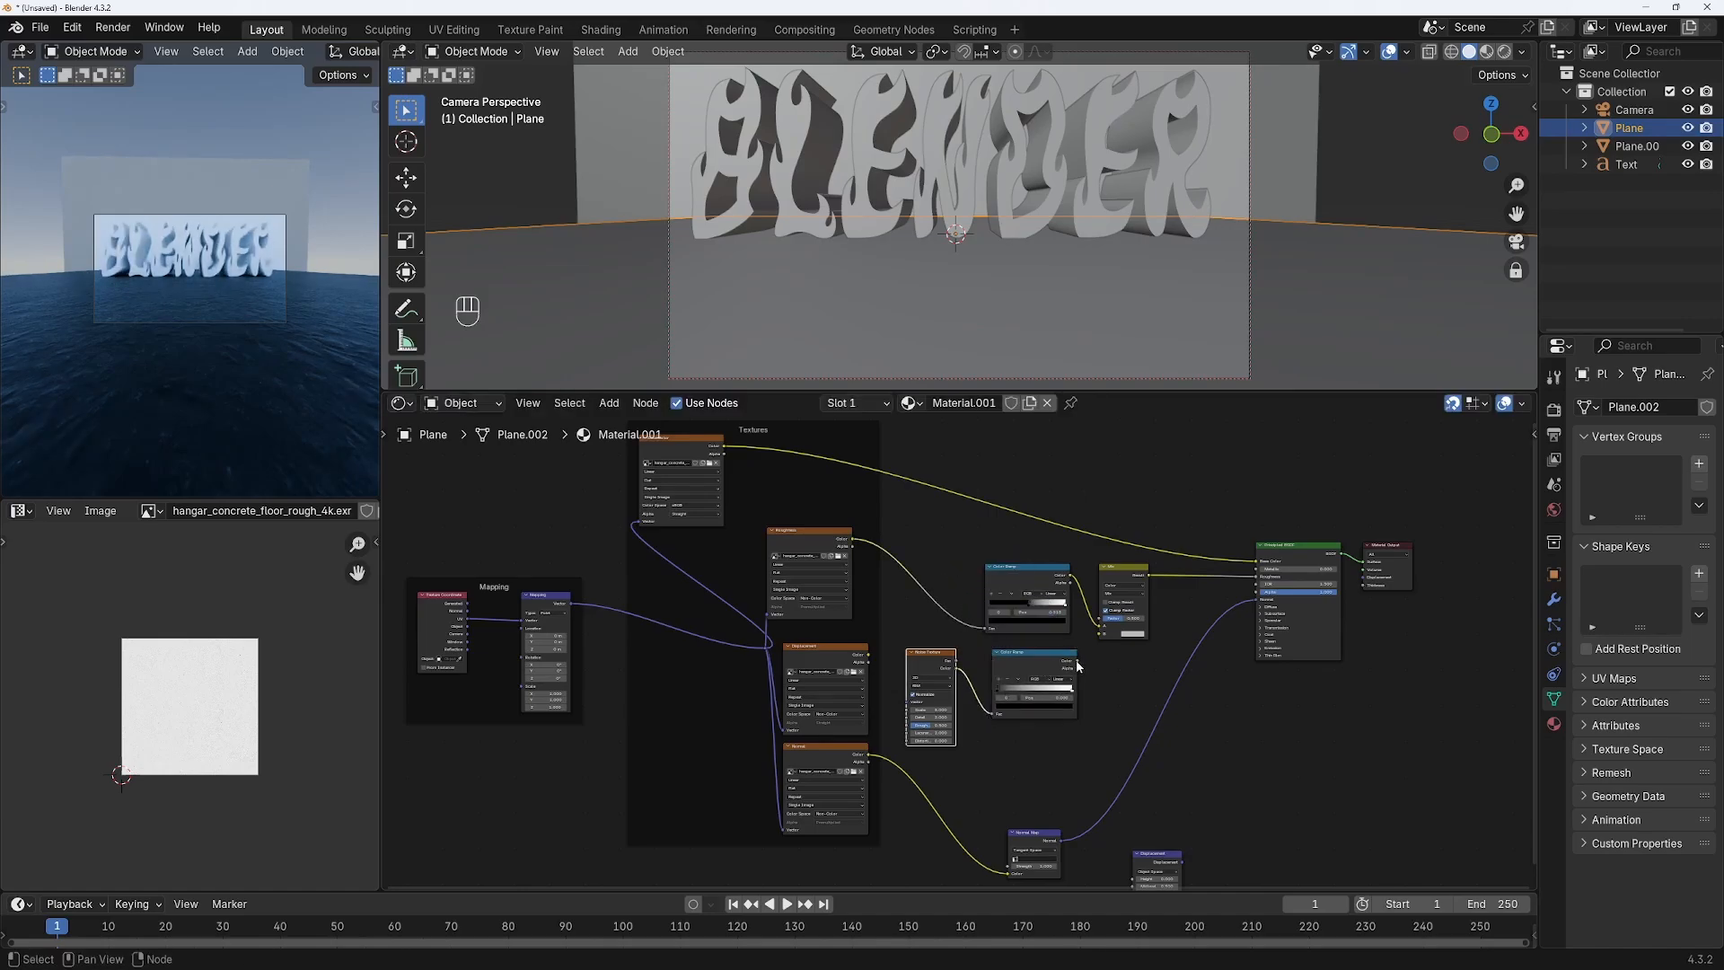
drag(1075, 660, 1104, 632)
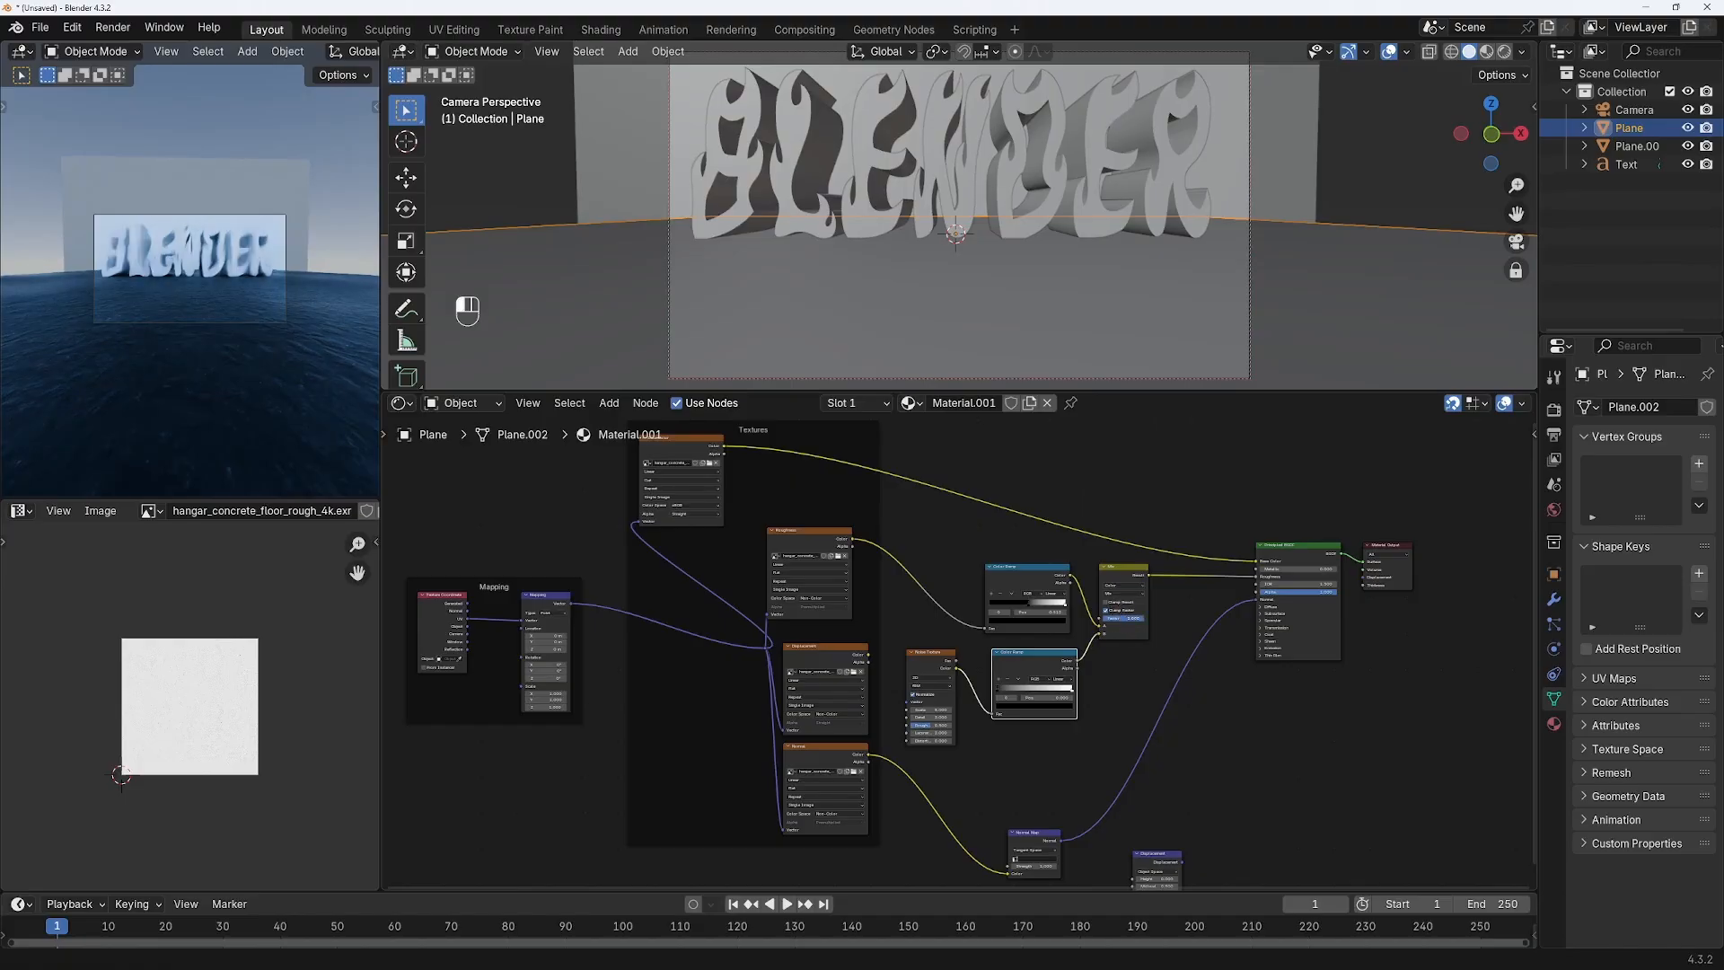
- Set the Mix node's blending mode to Multiply with a Factor of 1.000
click(1118, 594)
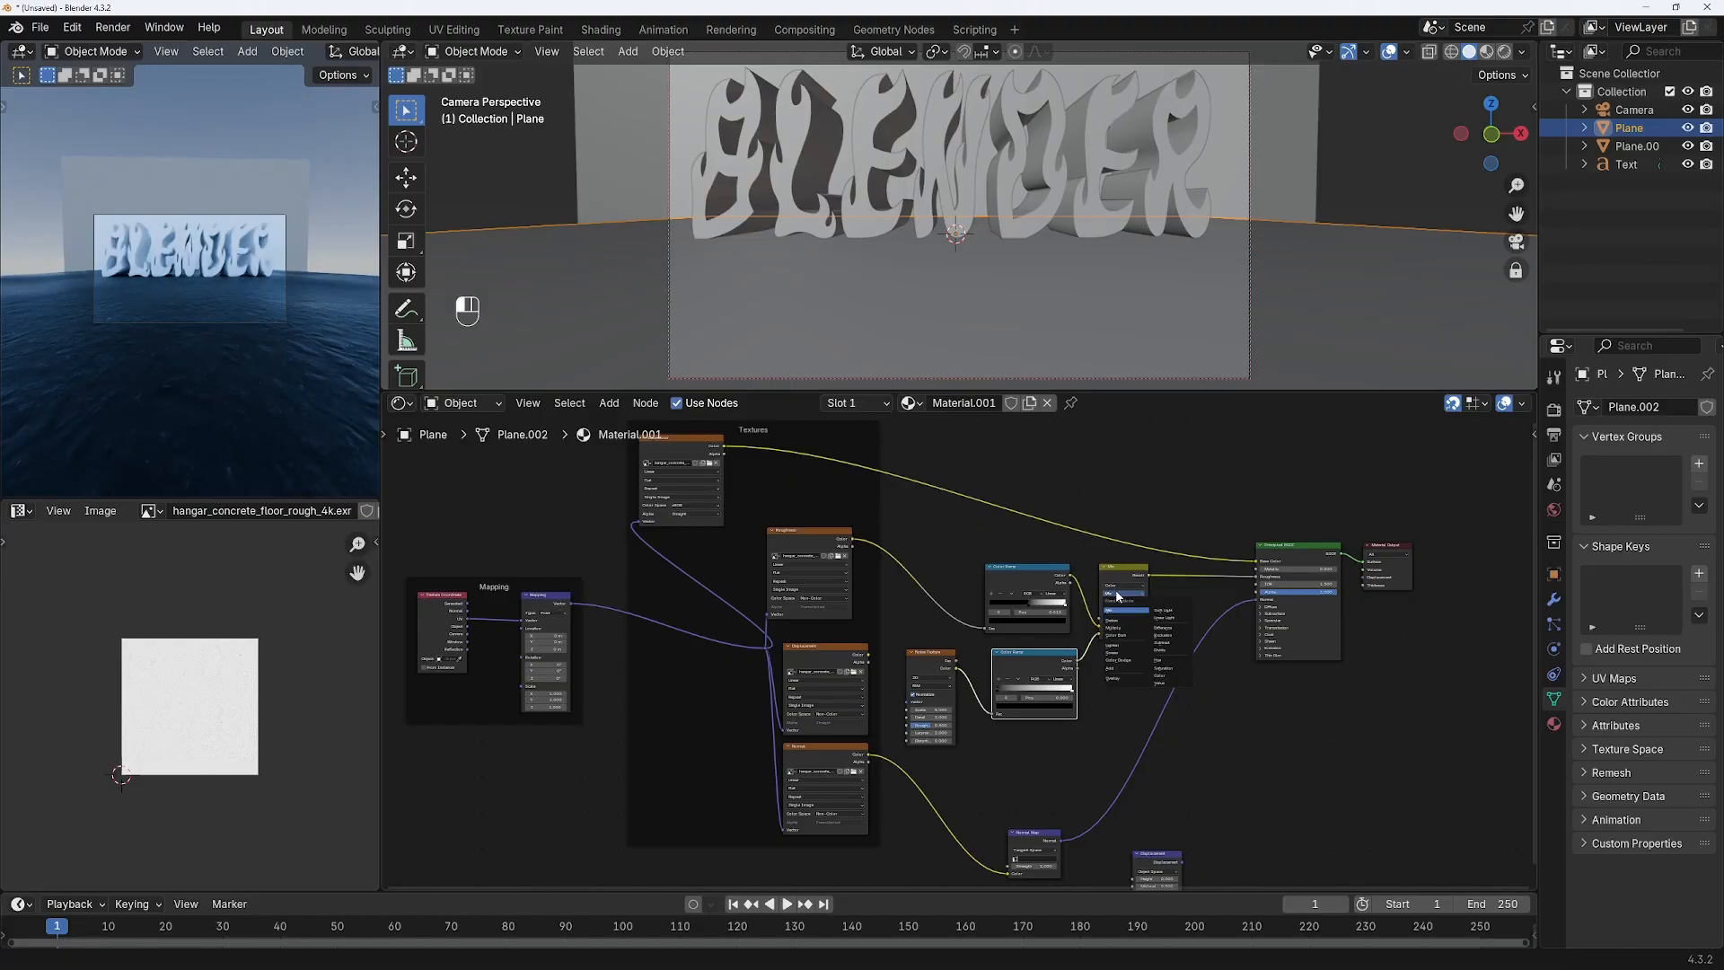
click(1120, 628)
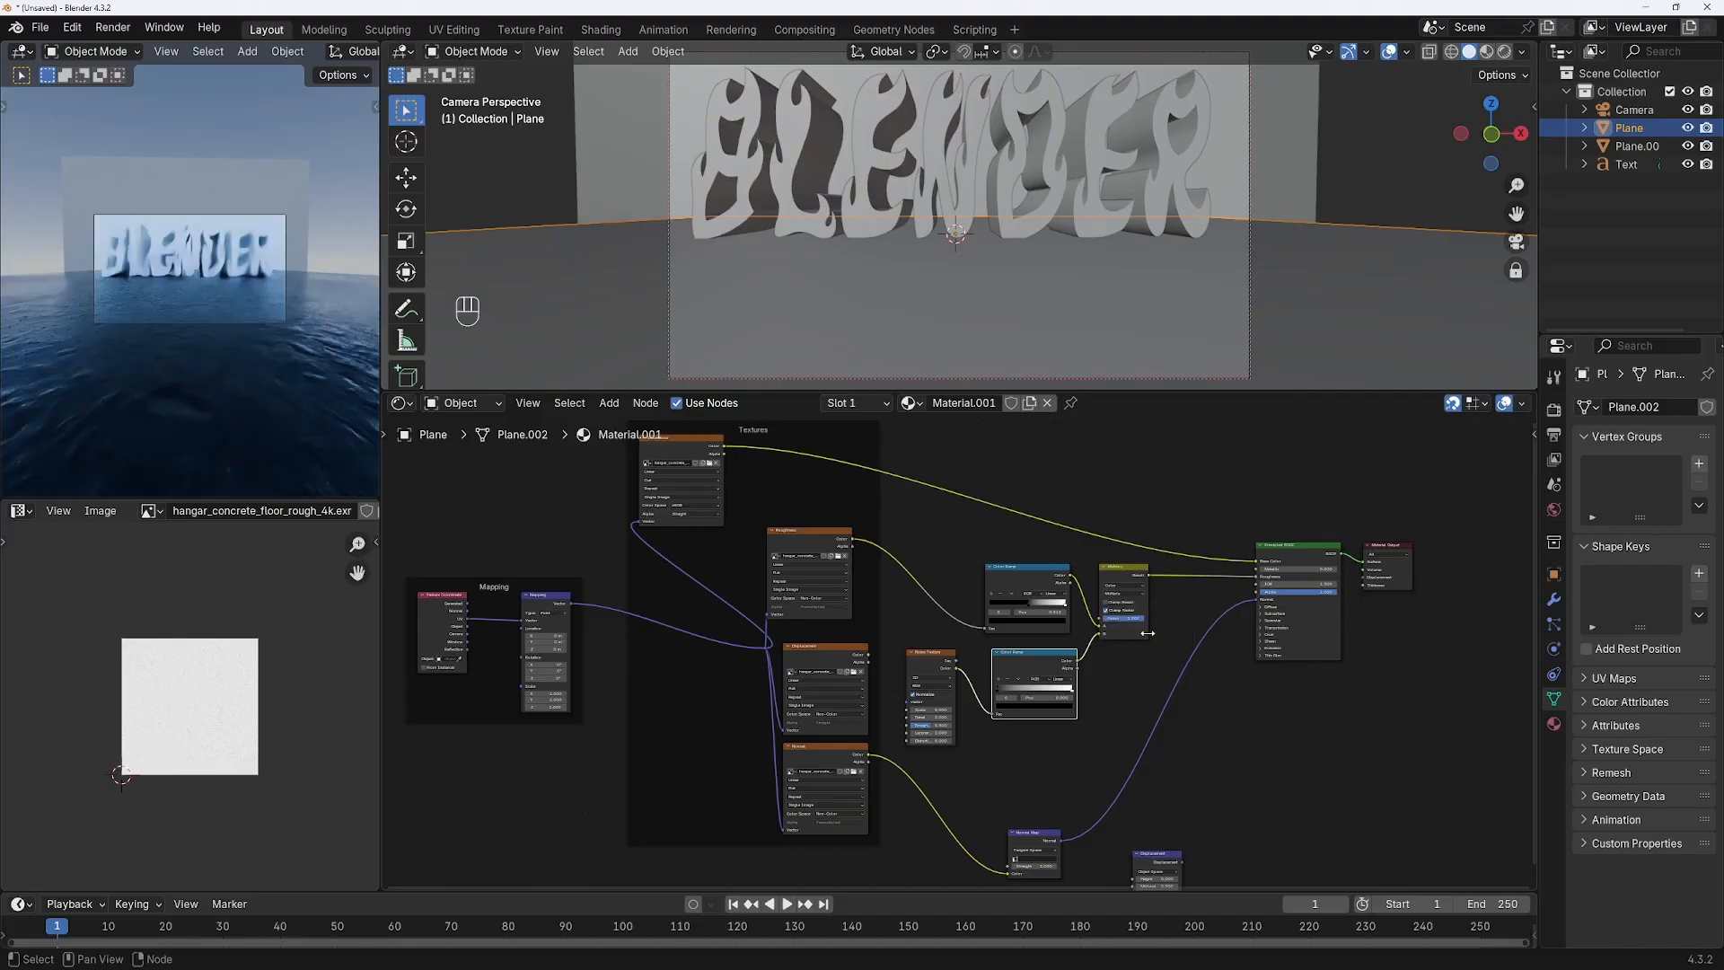
scroll(1386, 652, up, 3)
scroll(1385, 656, up, 1)
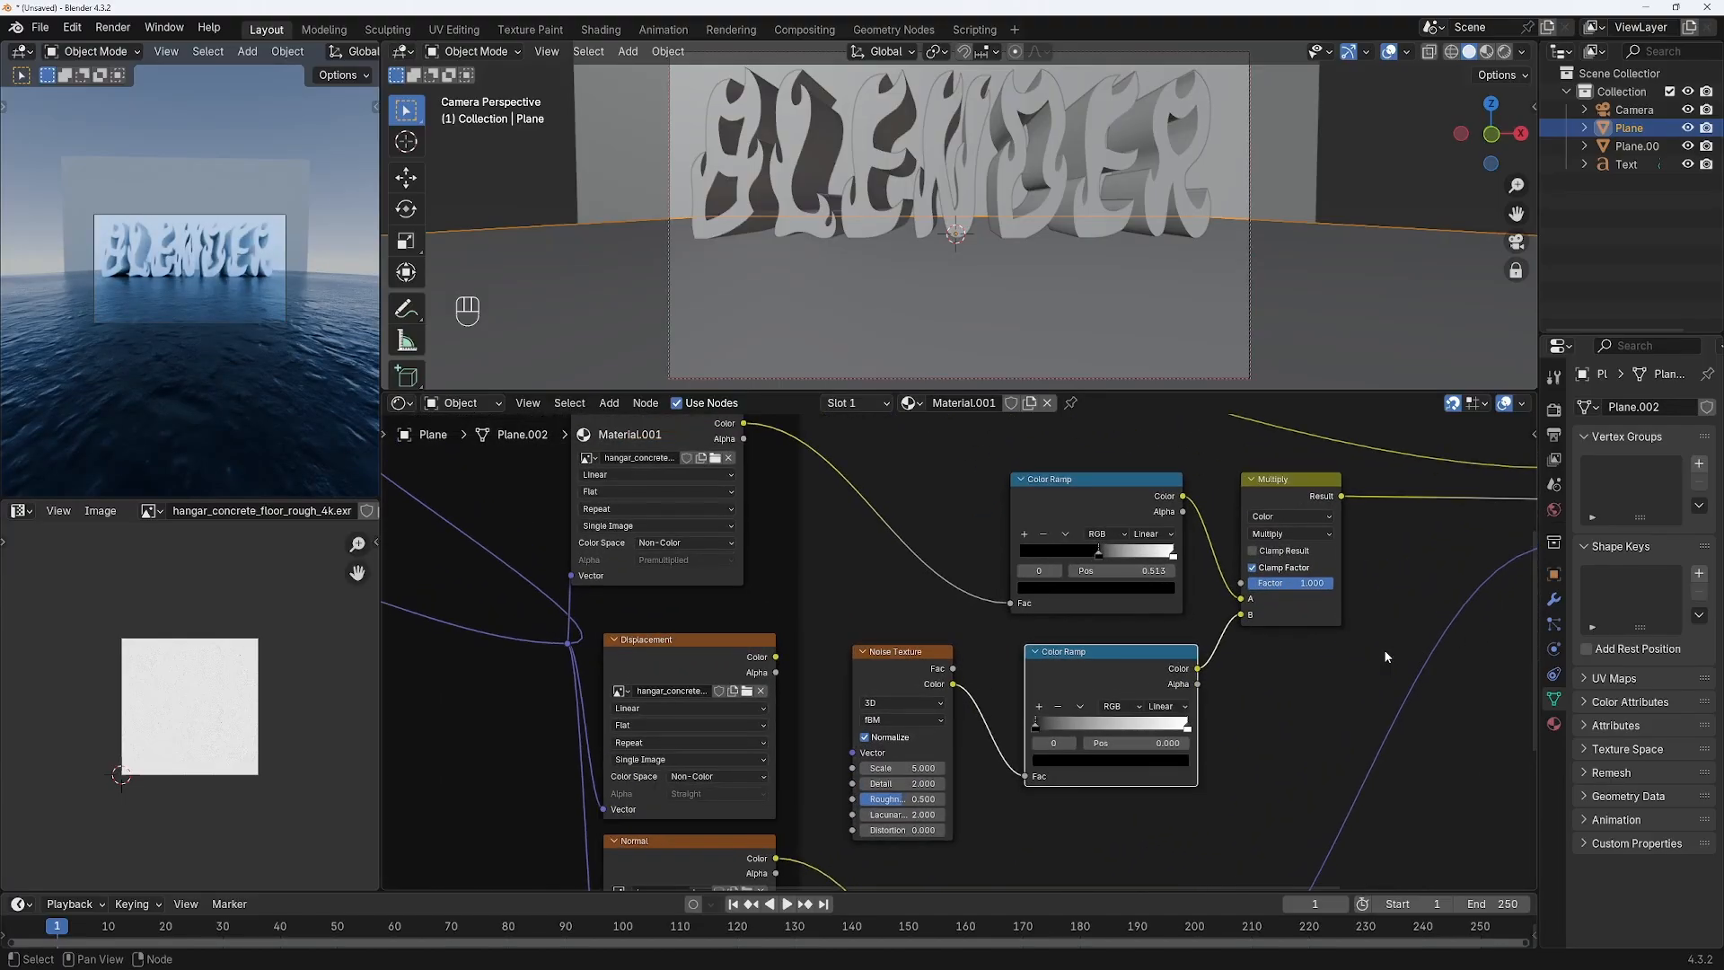
- Set the Noise Texture to Scale 28.4, Detail 11.1 and Roughness about 0.83, with its ramp's black and white stops at about 0.34 and 0.81
drag(1023, 716, 1102, 726)
drag(907, 769, 931, 801)
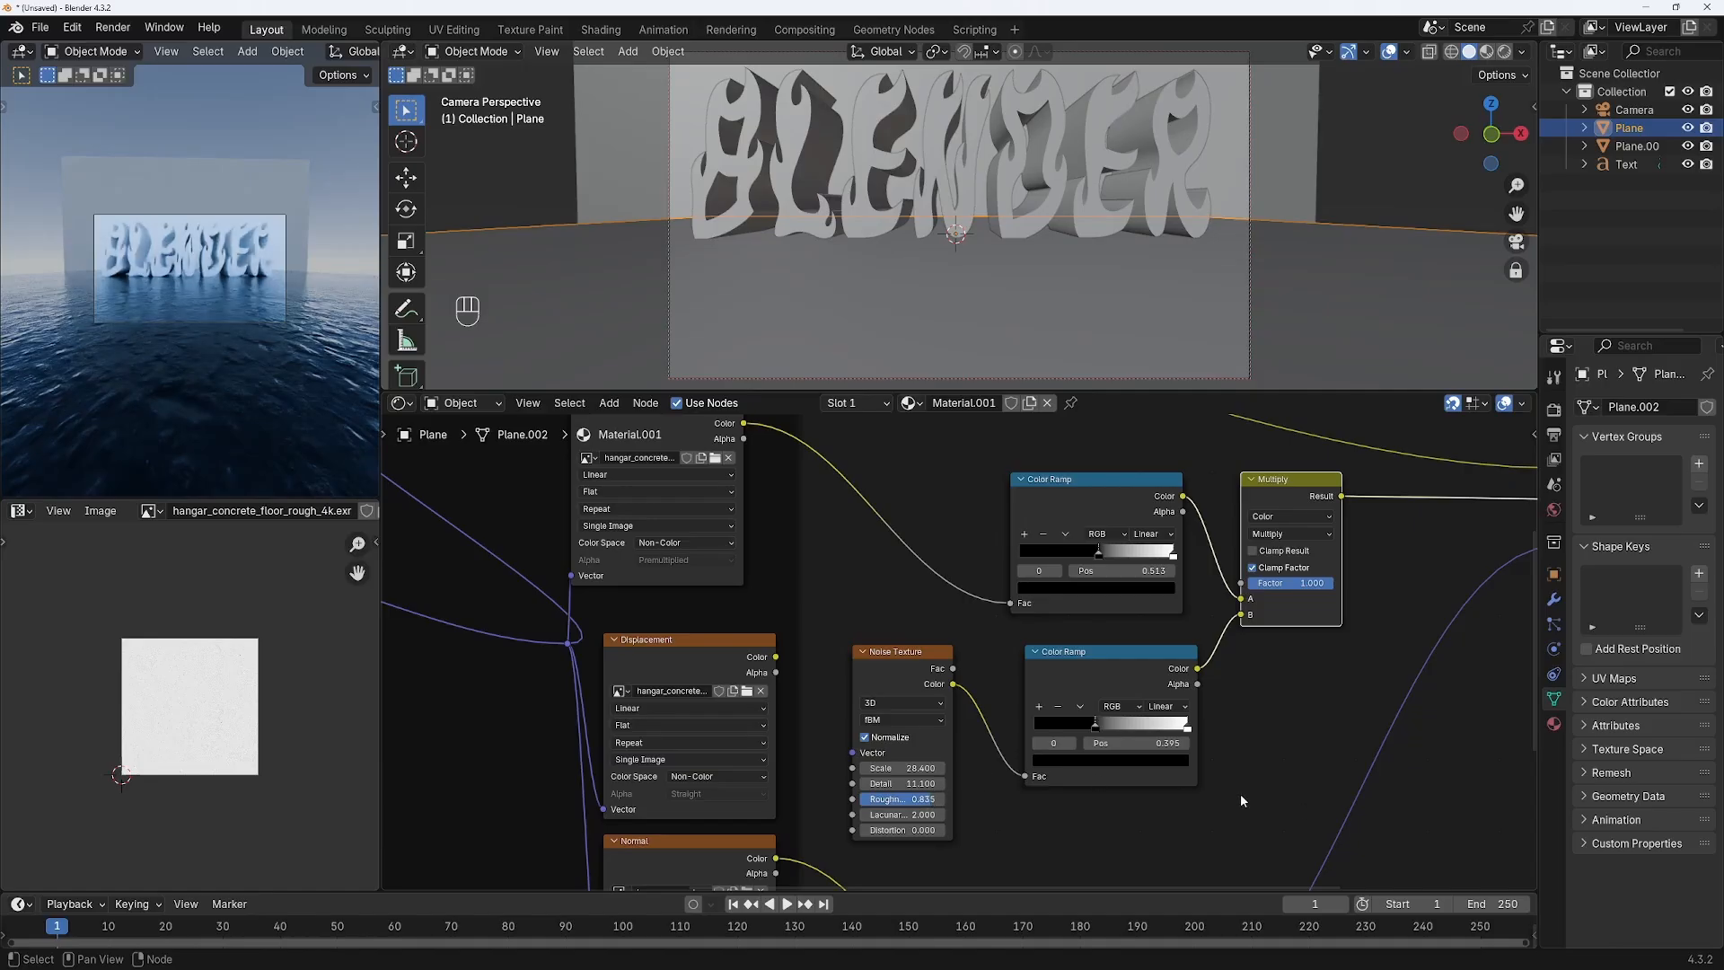
drag(1095, 723, 1158, 724)
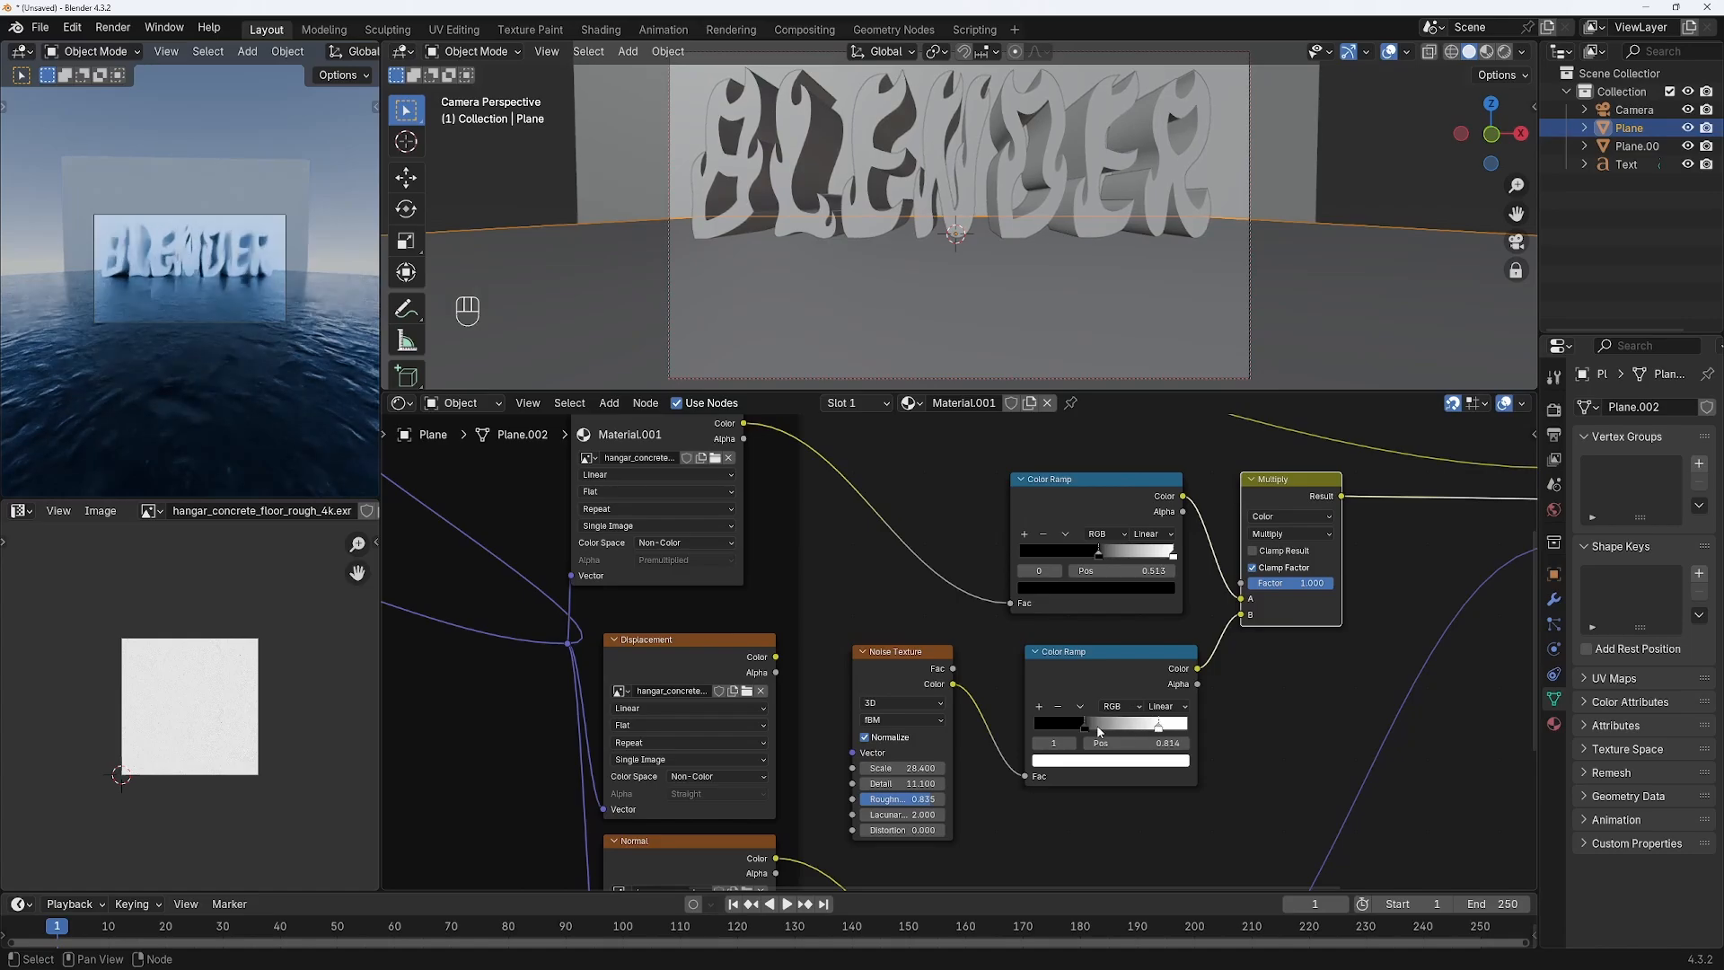
click(1088, 726)
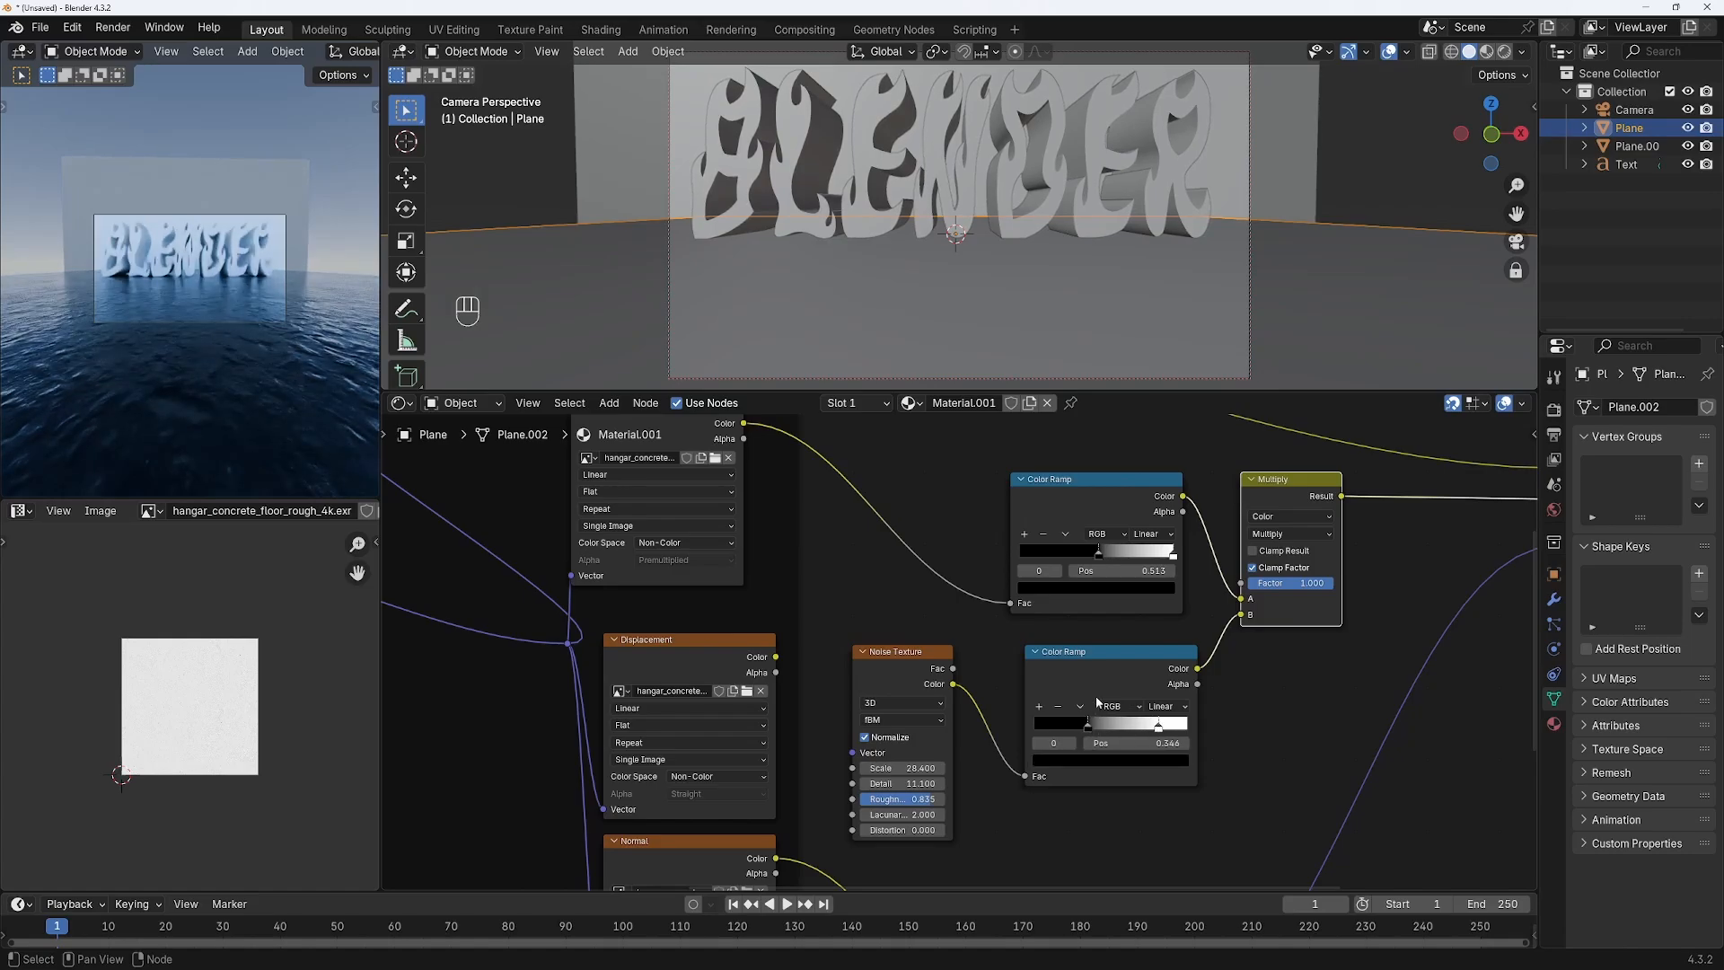
- Move the roughness Color Ramp's black stop to about 0.57 and reposition that ramp and the Multiply node closer to the noise nodes
drag(1098, 553, 1106, 554)
drag(1096, 494, 1053, 523)
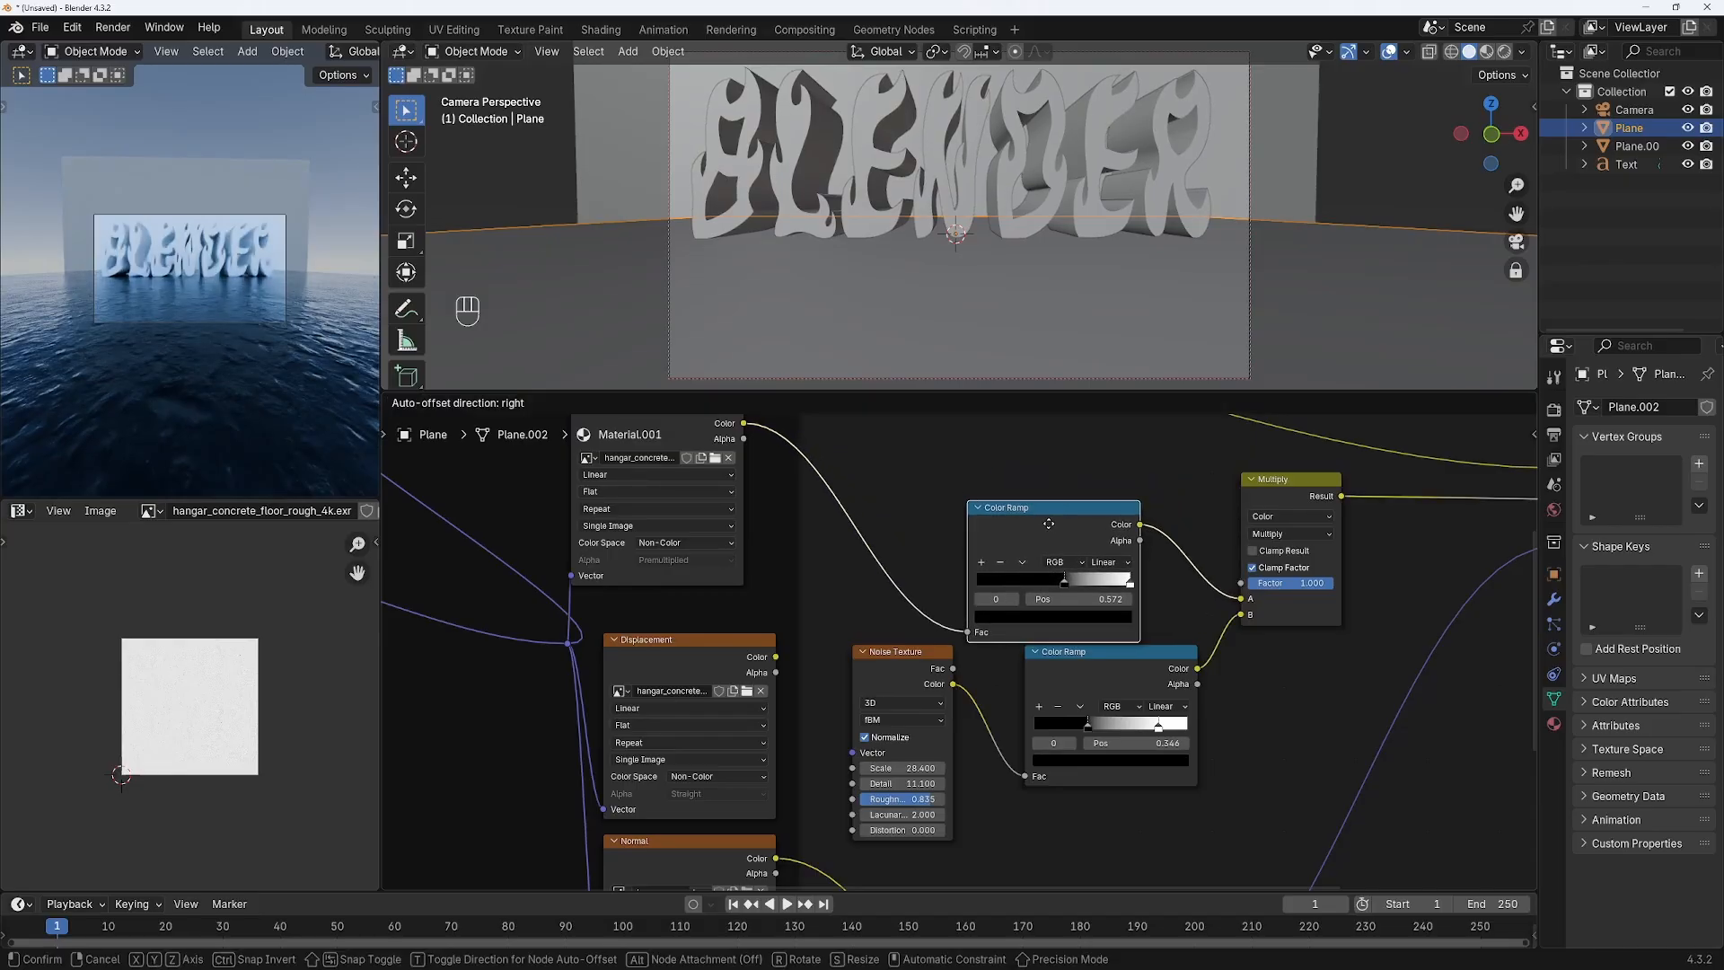
drag(1260, 490, 1246, 518)
scroll(1255, 476, down, 3)
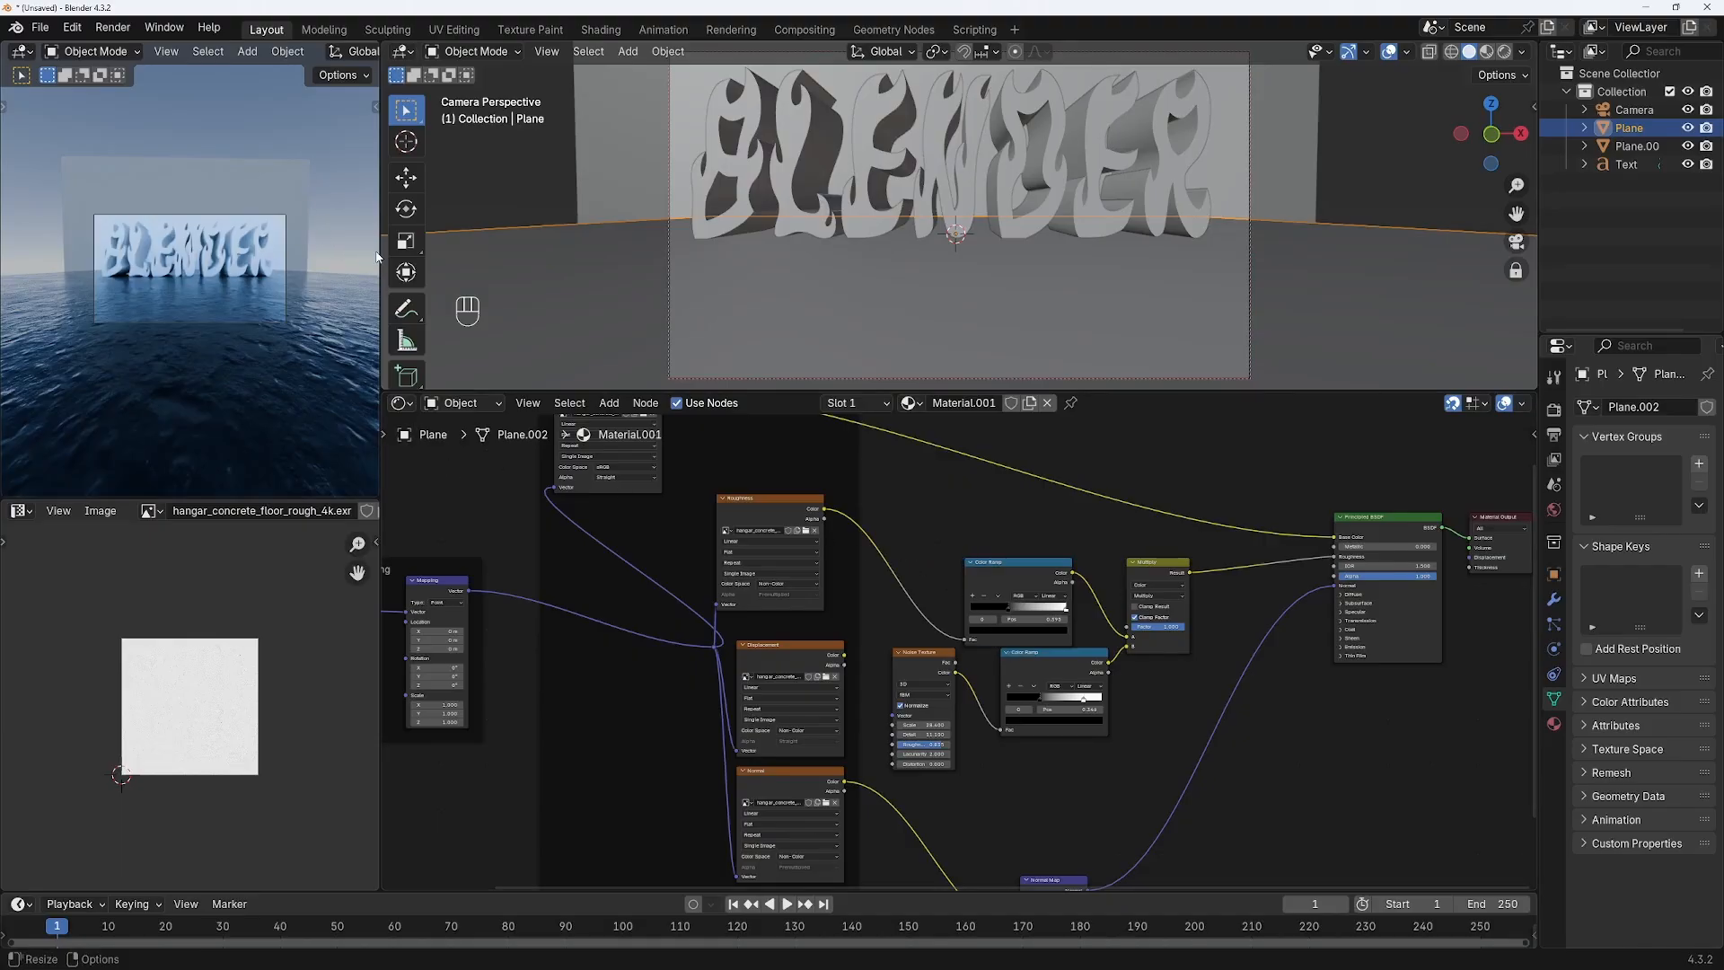
scroll(373, 258, up, 4)
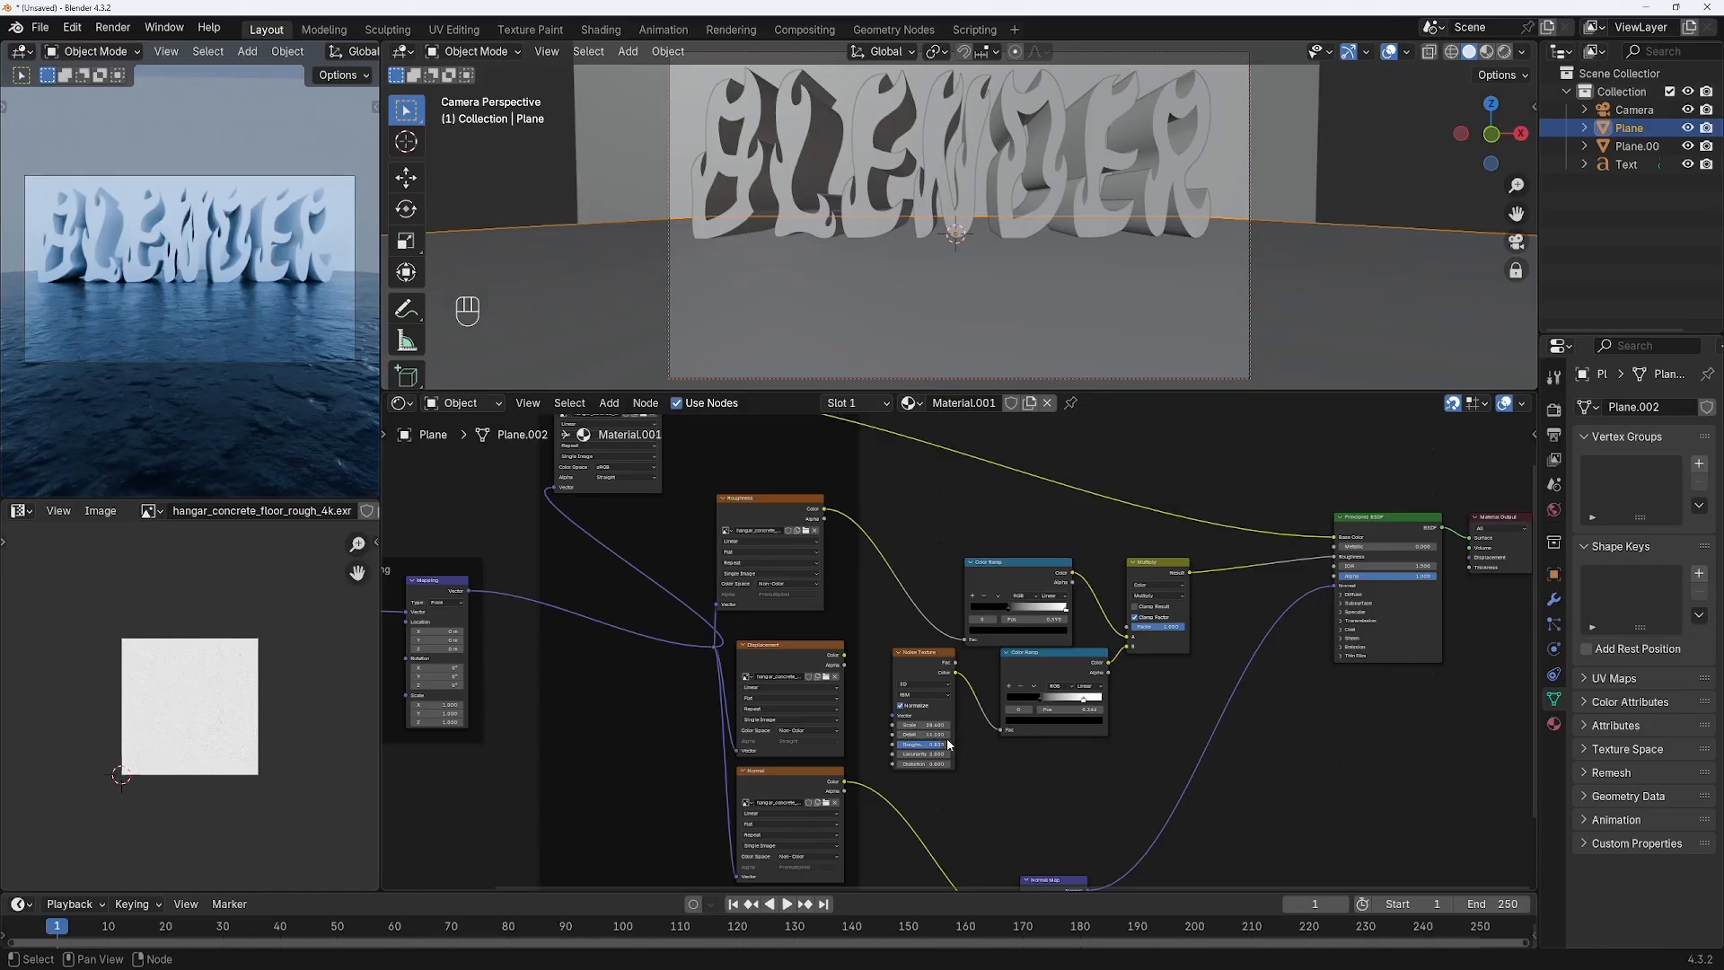
- Try a different Scale on the floor material's Noise Texture
drag(927, 726, 993, 726)
- Unwrap the floor plane's mesh in Edit Mode with Project from View and Camera Bounds on, and return to Object Mode
click(487, 58)
click(476, 92)
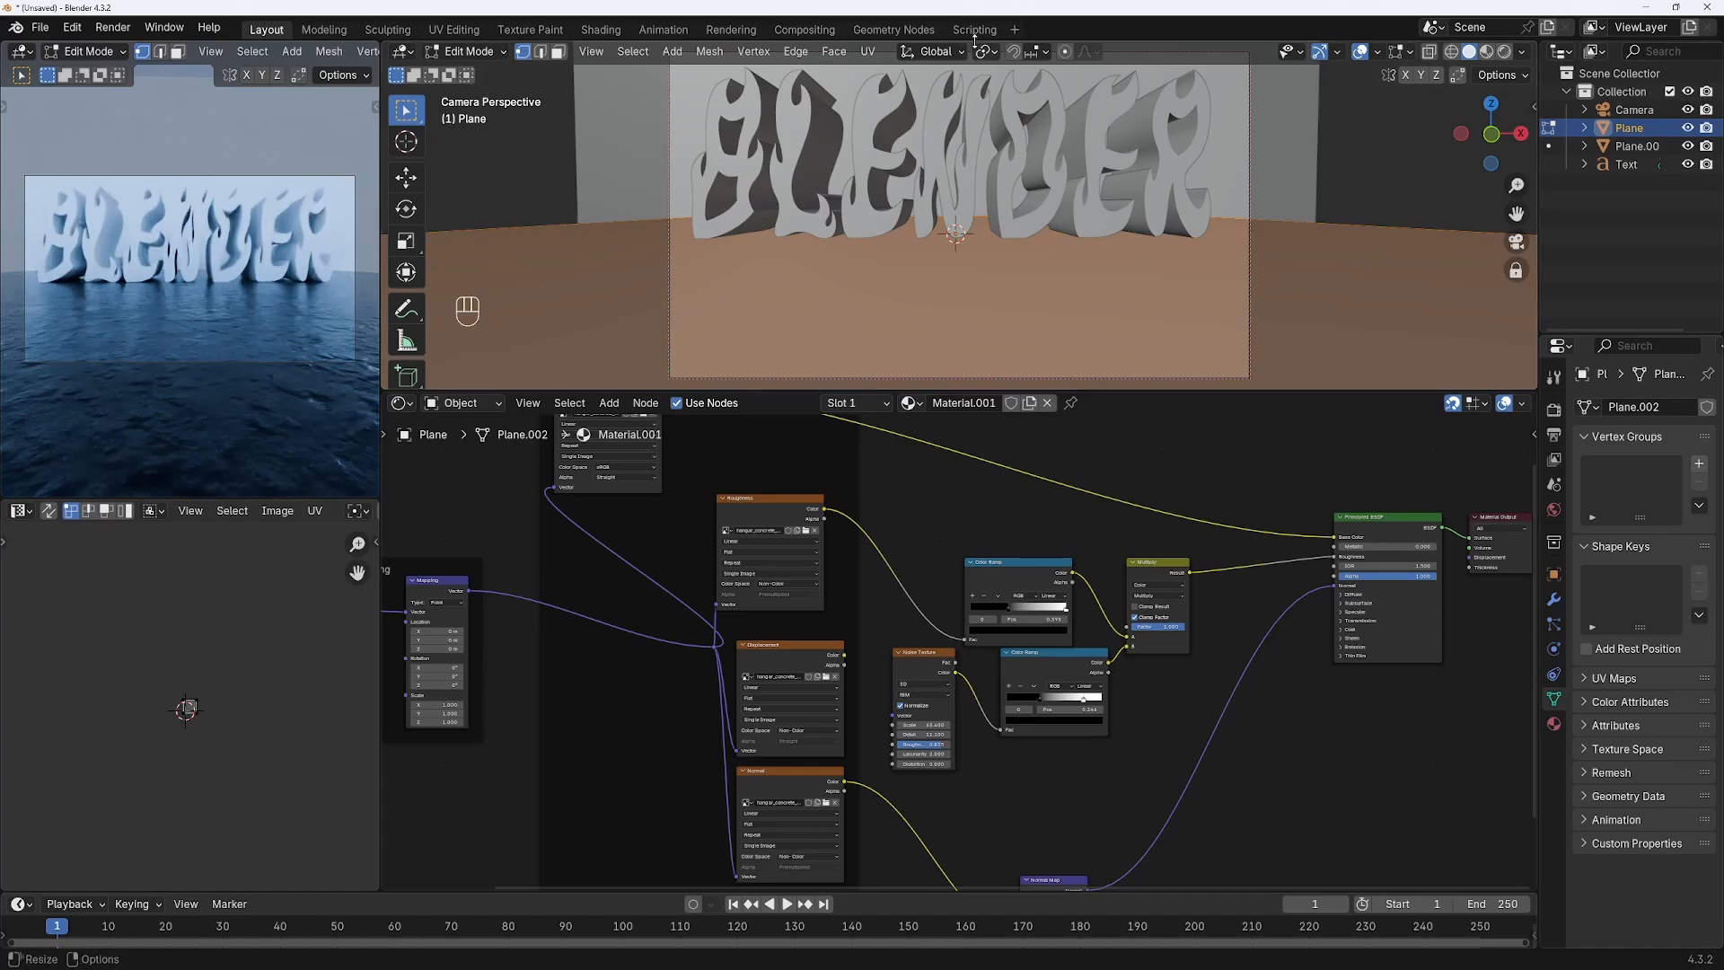
click(867, 51)
mouse_move(912, 79)
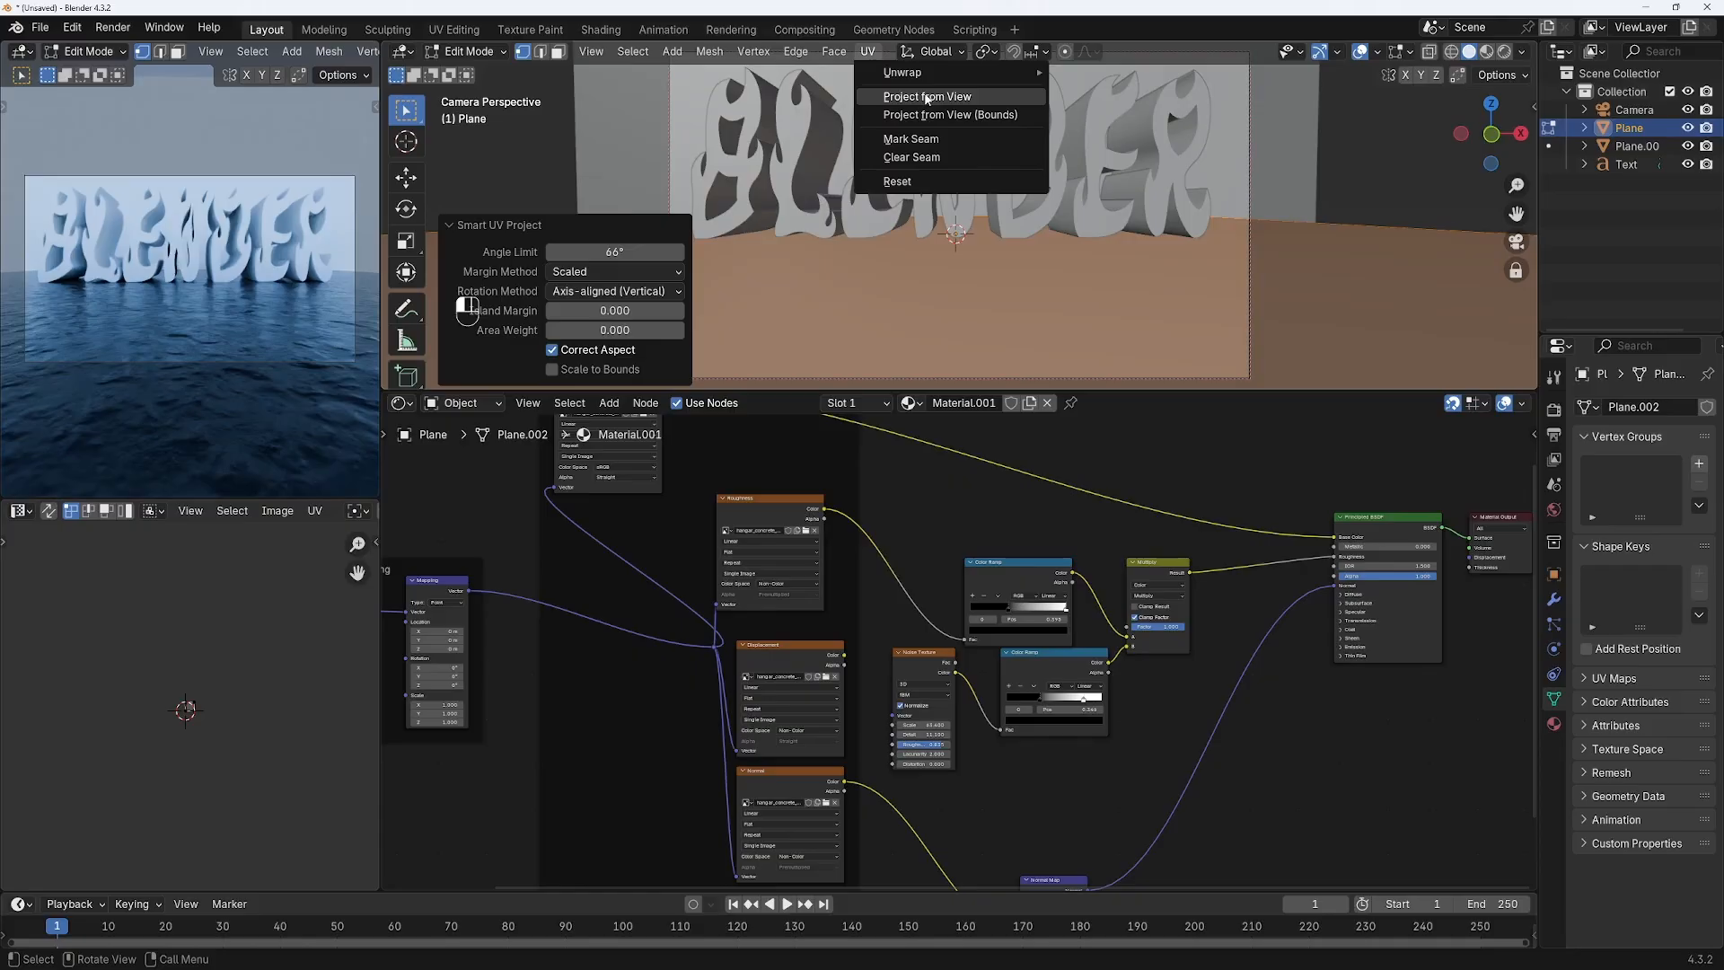
click(927, 98)
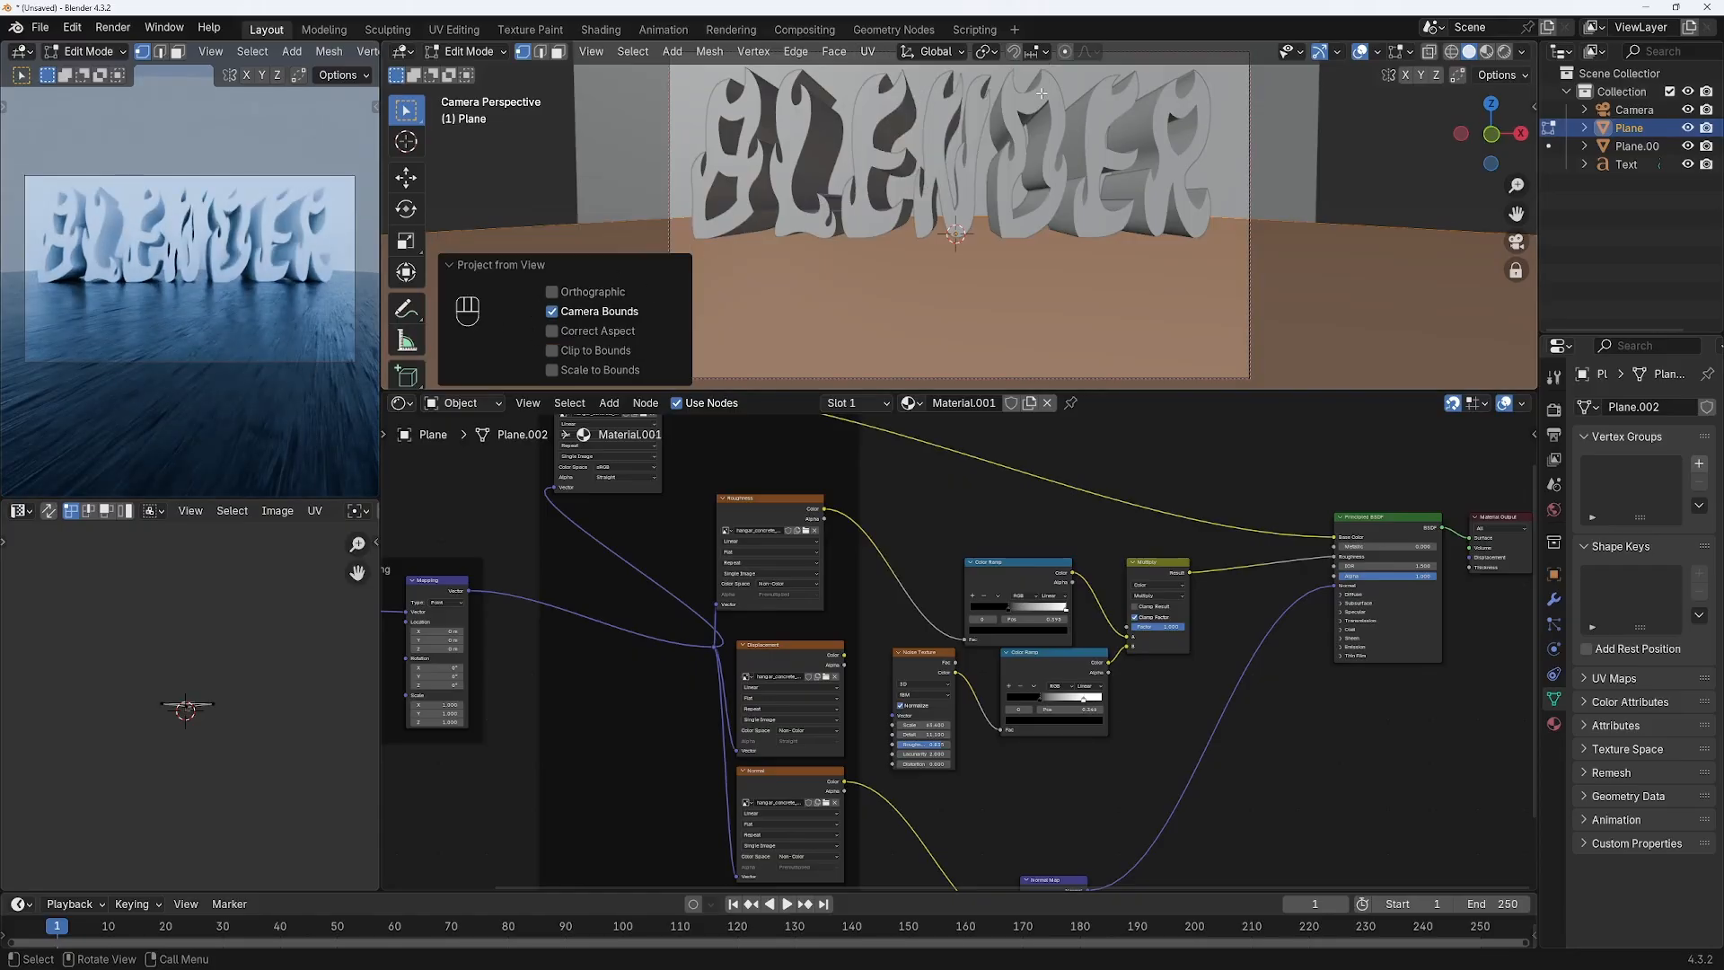
click(469, 51)
click(476, 72)
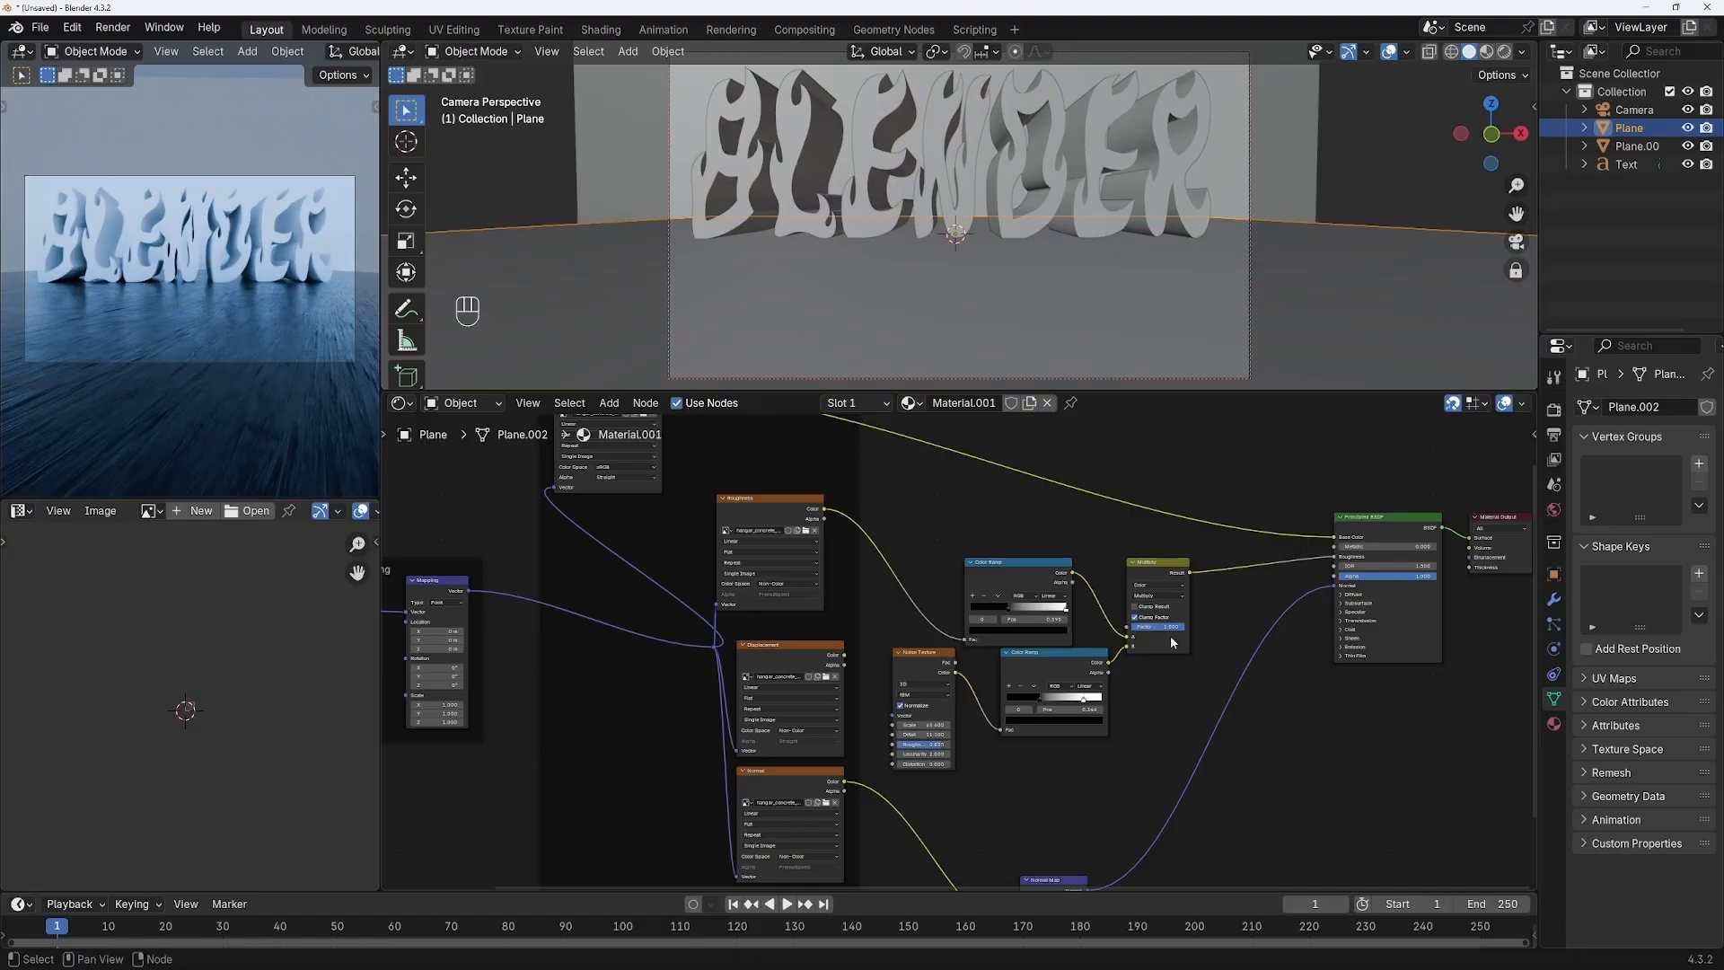
- Set the Scale of the floor material's Noise Texture to 13.9
click(925, 725)
text(13.9)
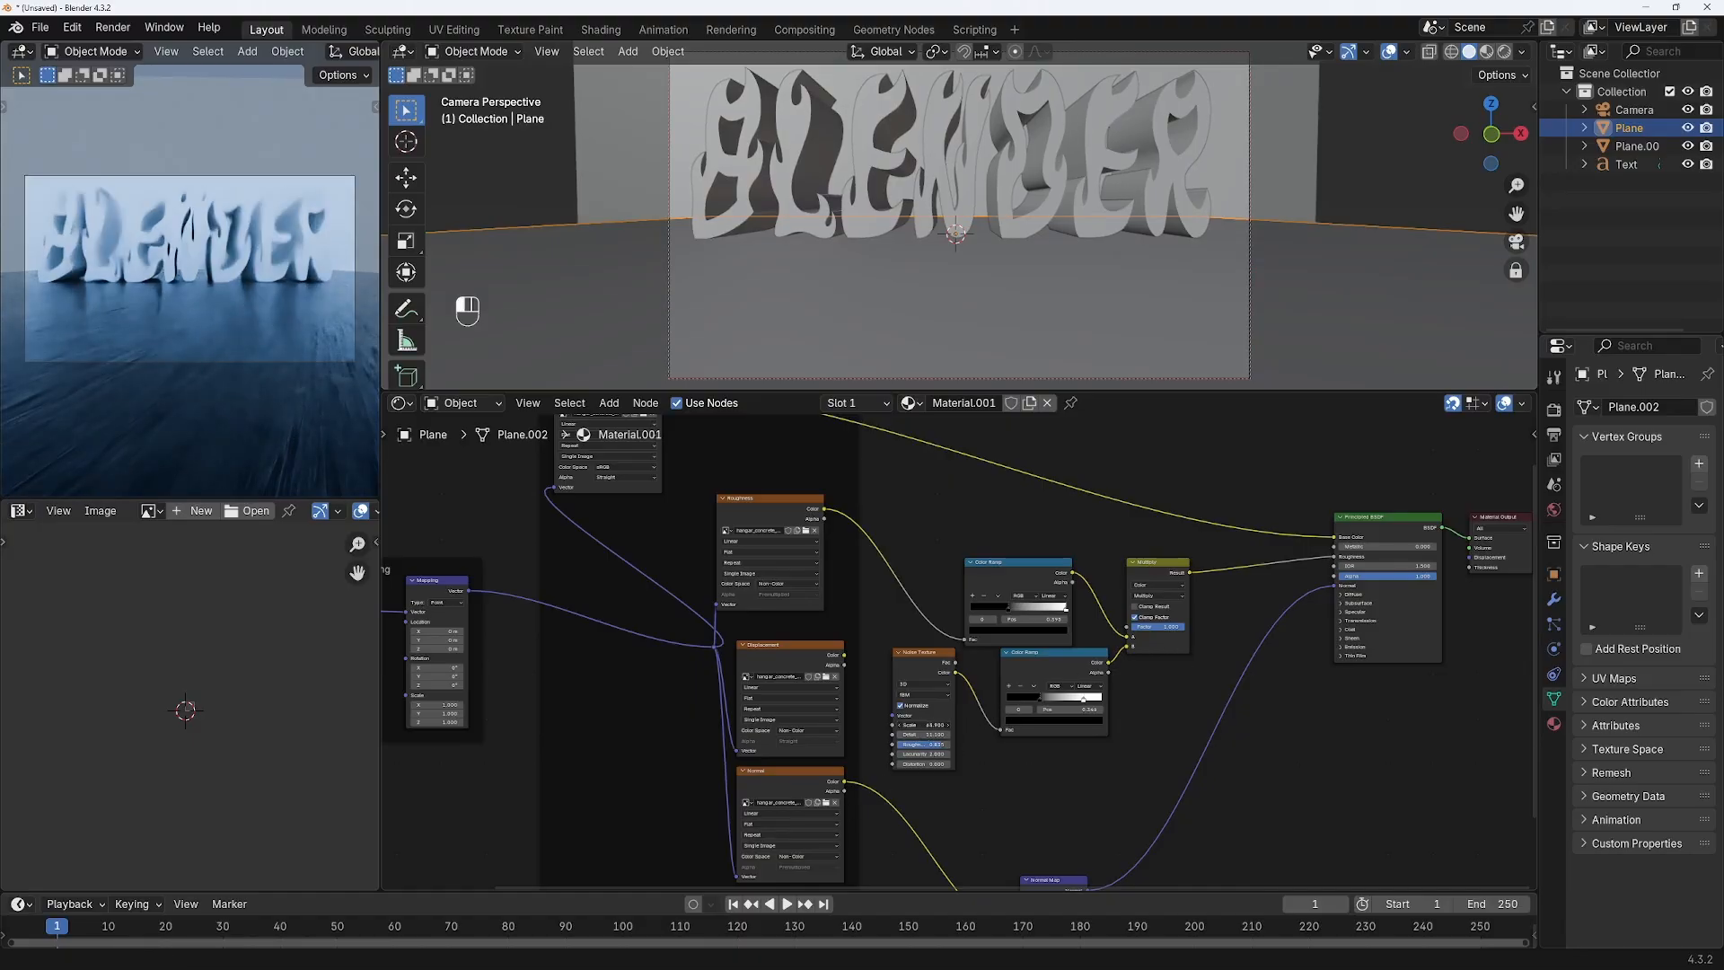
key(Return)
mouse_move(923, 734)
mouse_down()
mouse_move(880, 734)
mouse_move(923, 734)
mouse_up()
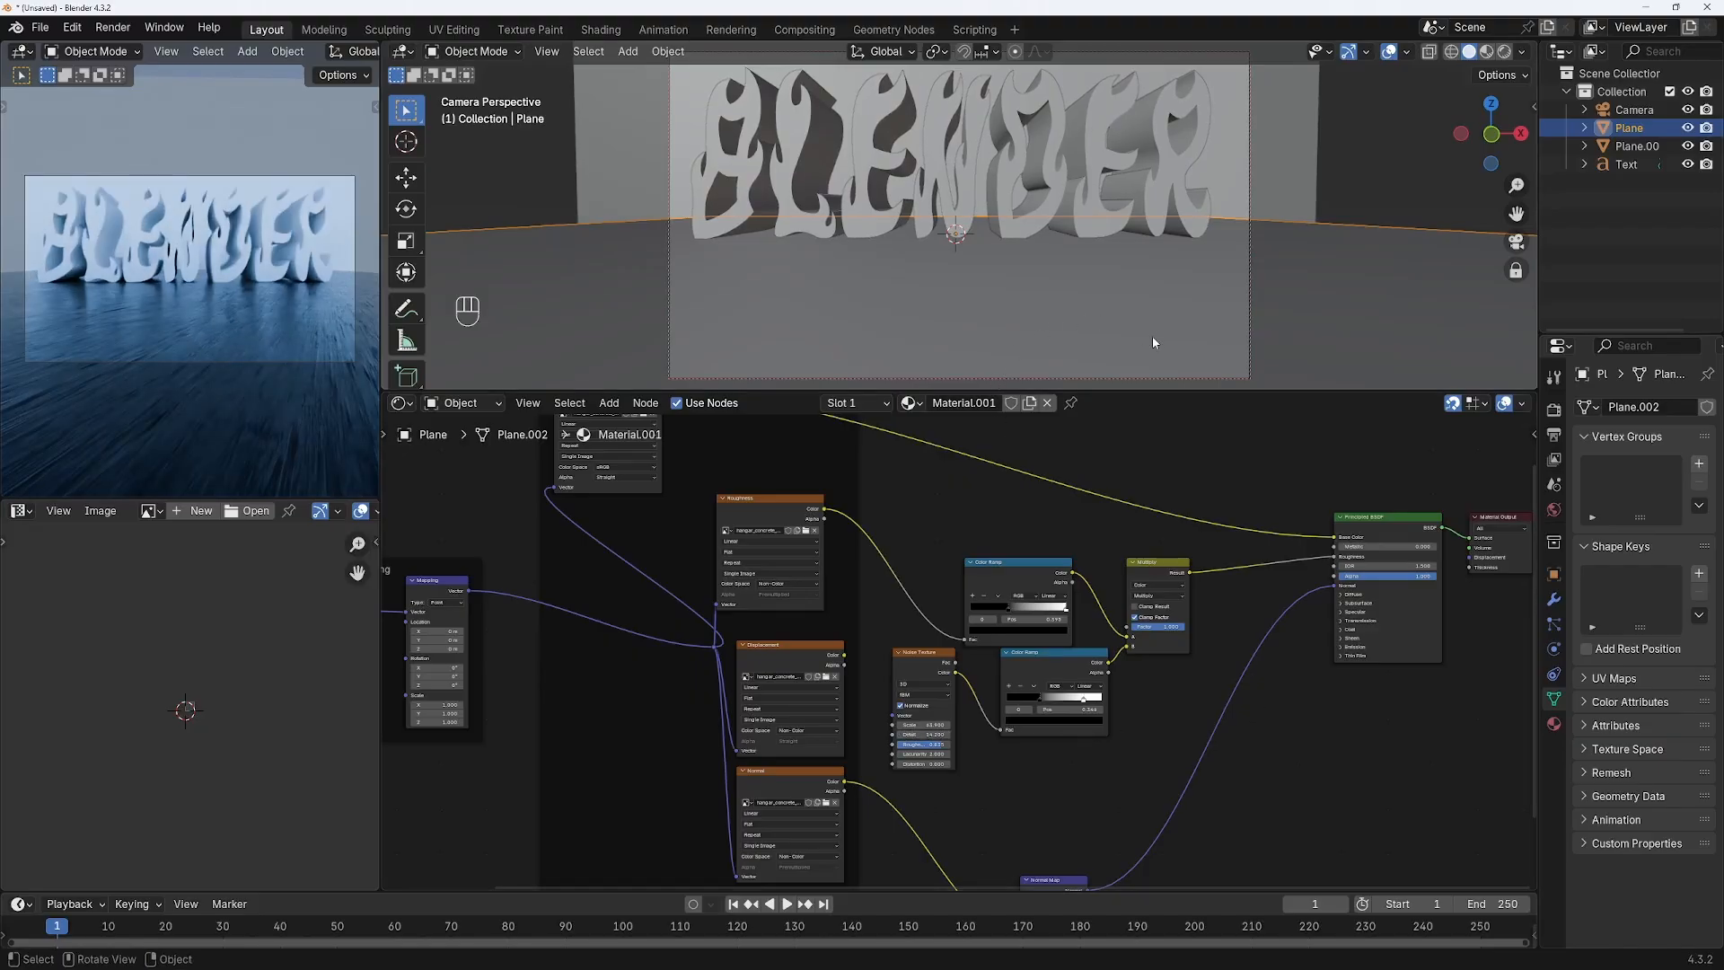
- Create a new material for the backdrop plane behind the text and make room beside its shader nodes
click(623, 131)
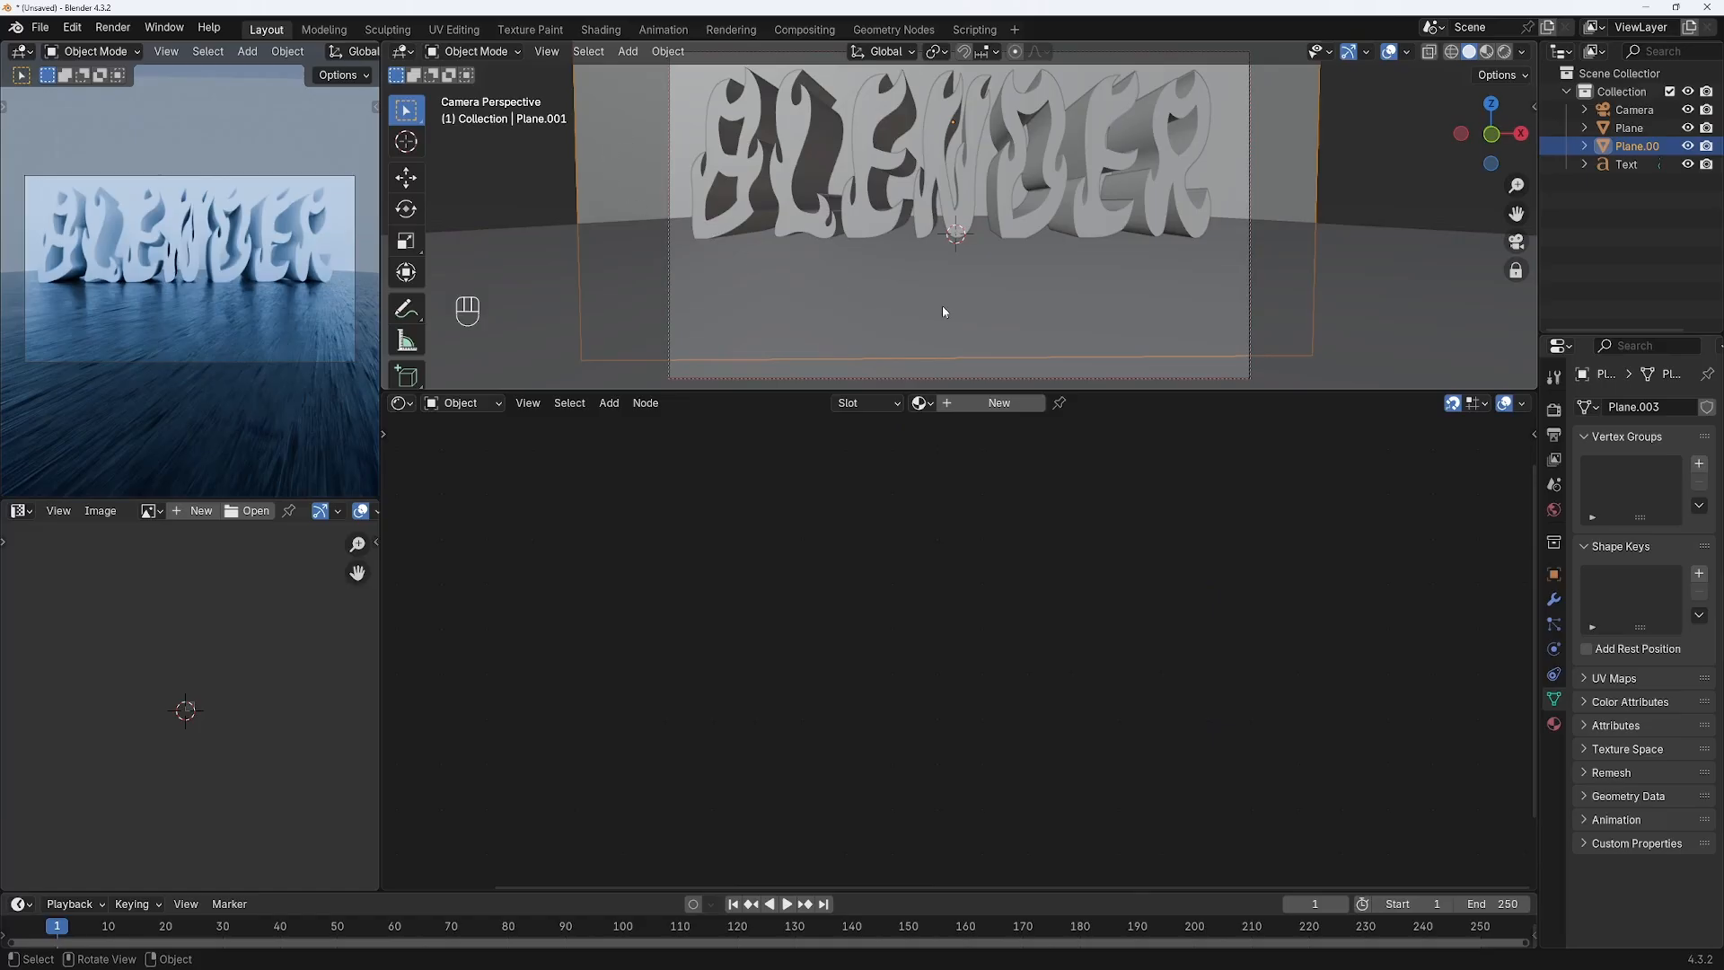
click(1013, 404)
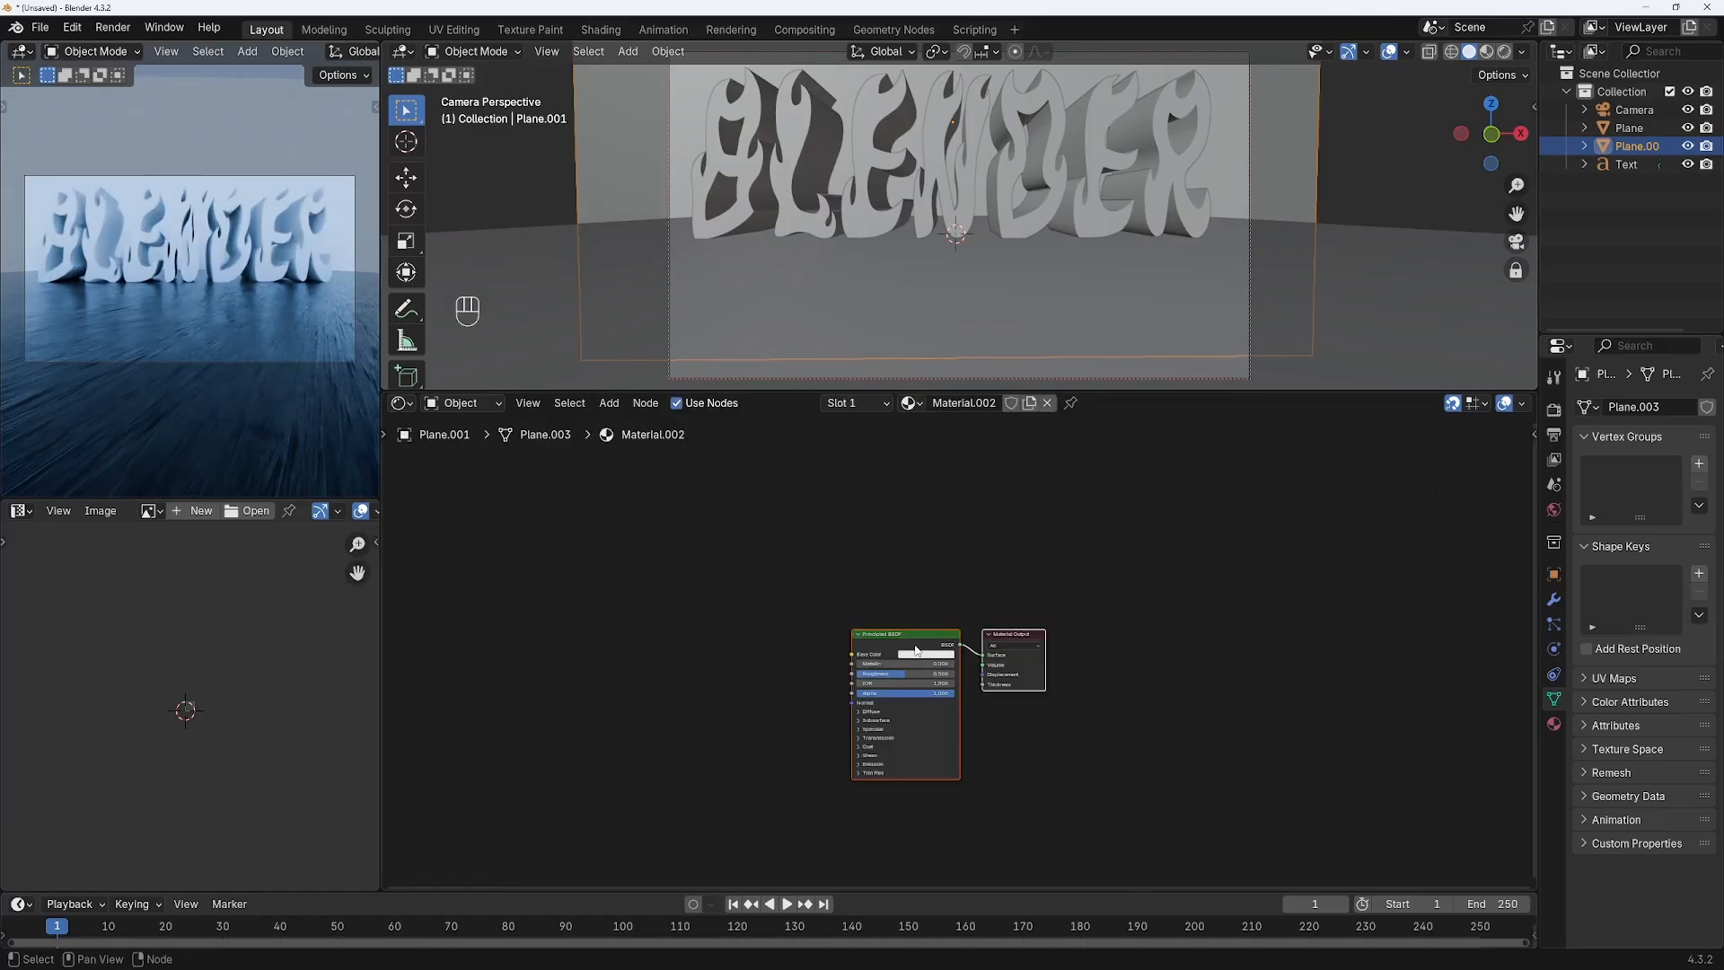
drag(916, 647, 1164, 556)
click(998, 584)
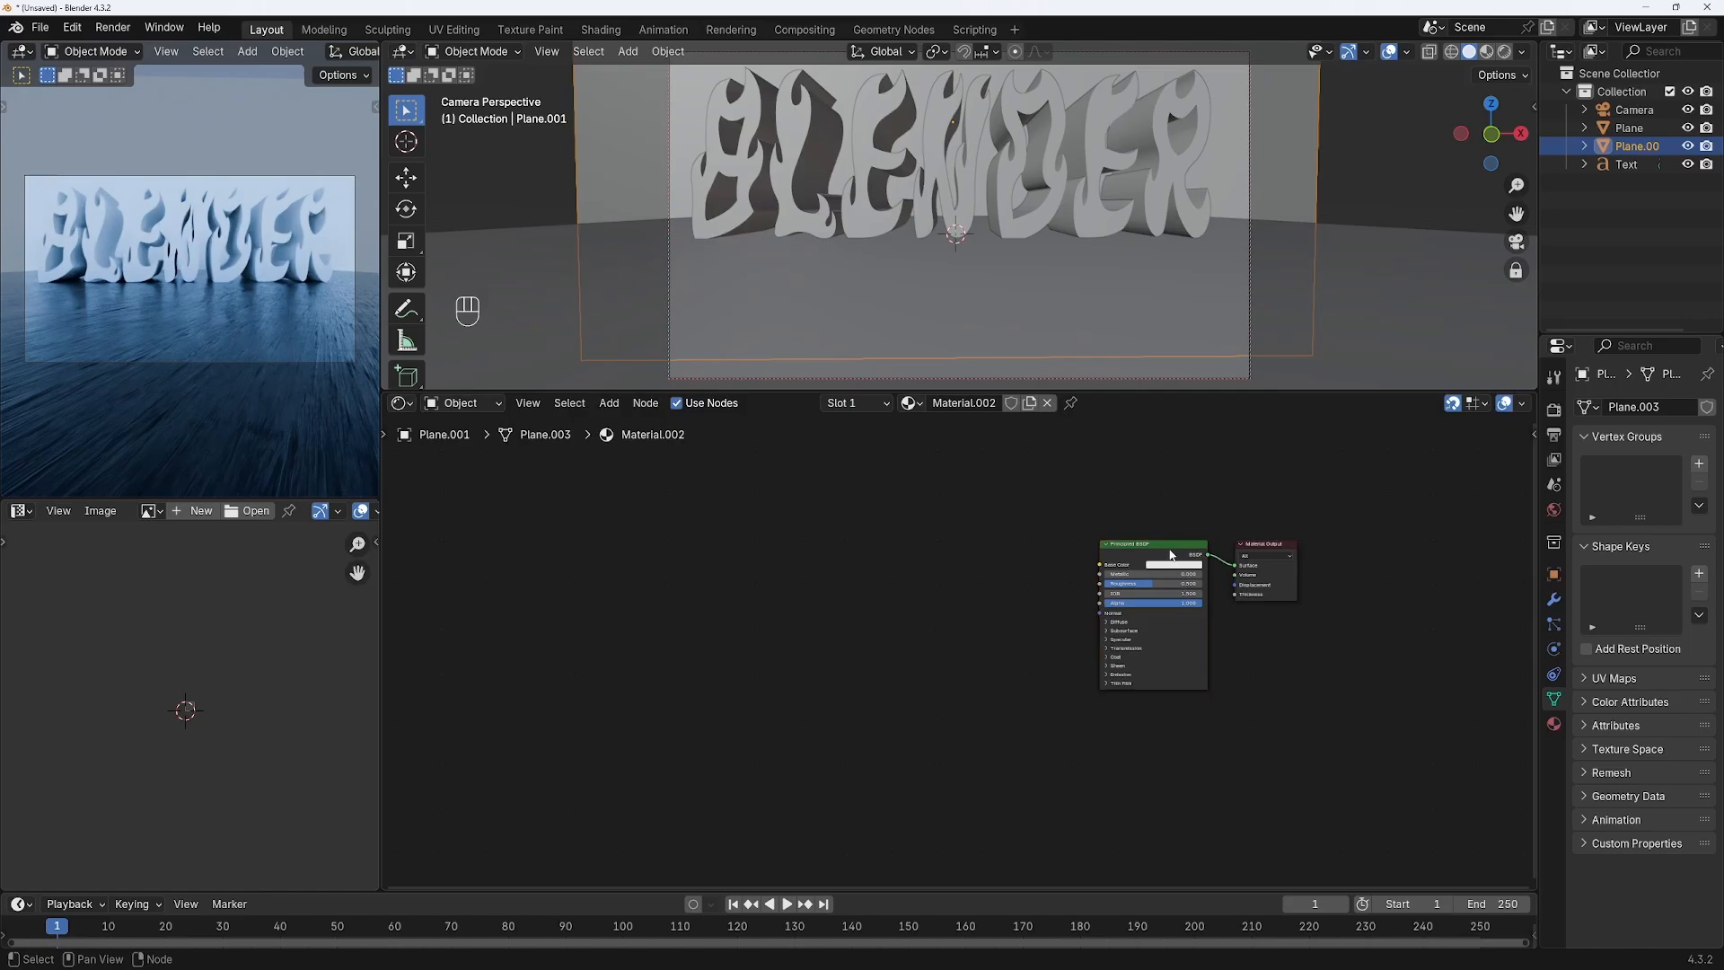
- Add Node Wrangler's texture setup with Texture Coordinate, Mapping and Image Texture nodes to the backdrop's Principled BSDF
click(1170, 554)
key(ctrl)
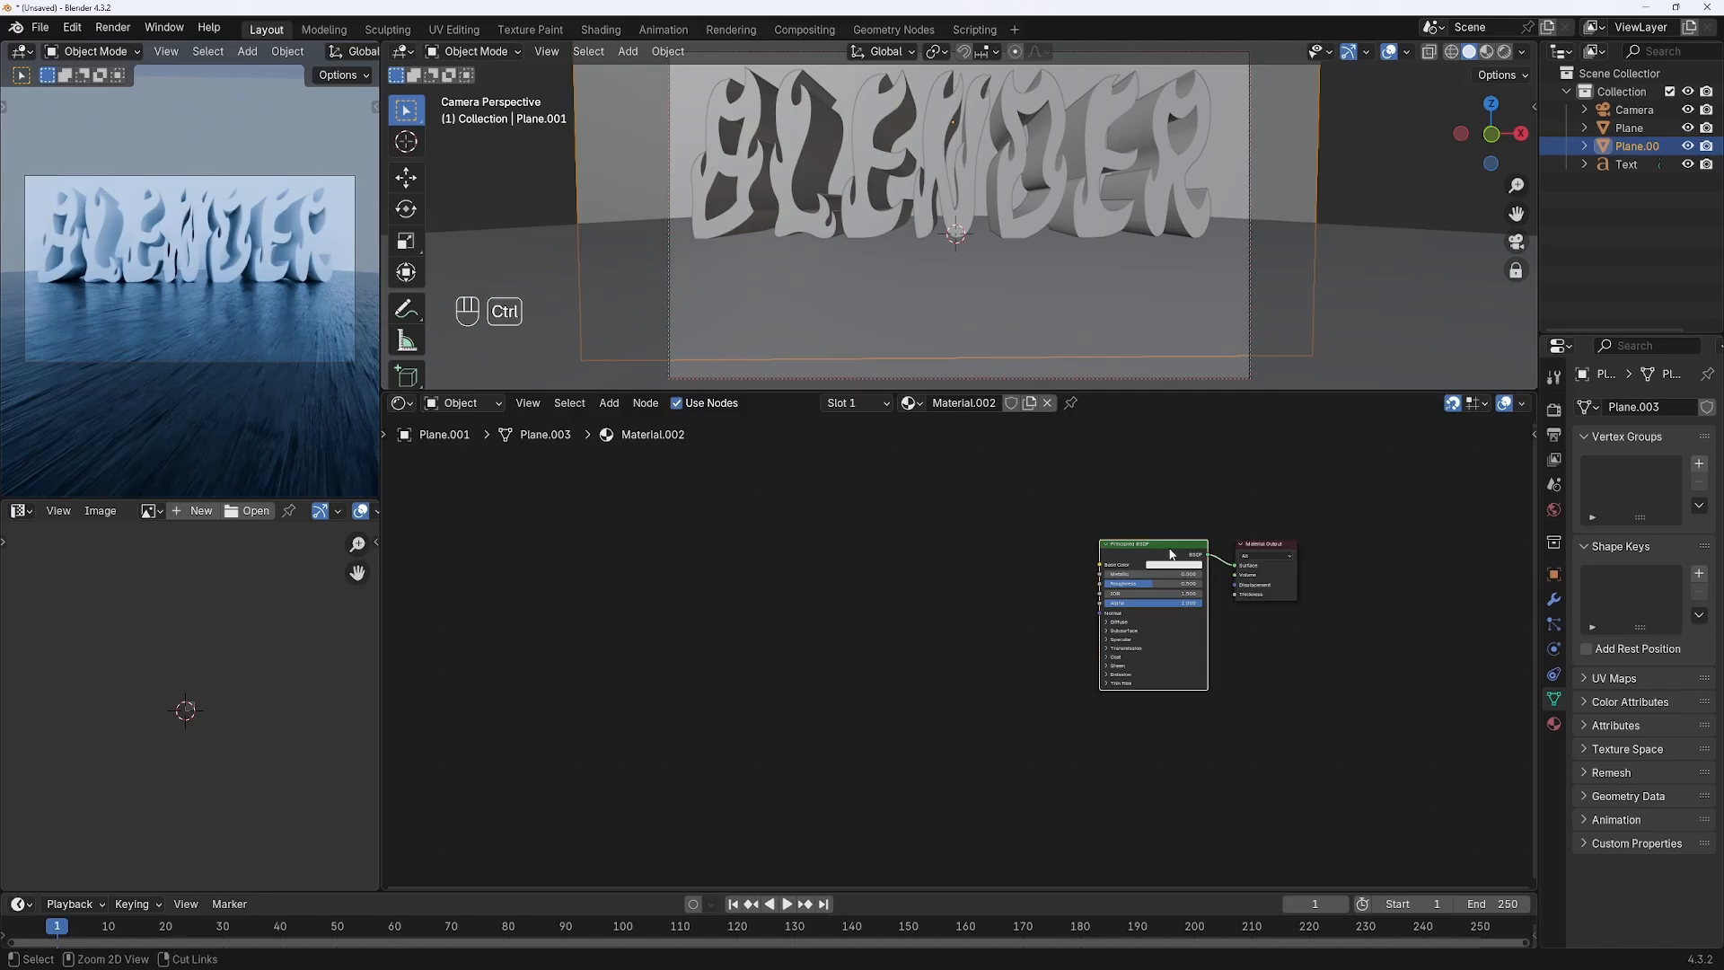
key(ctrl+t)
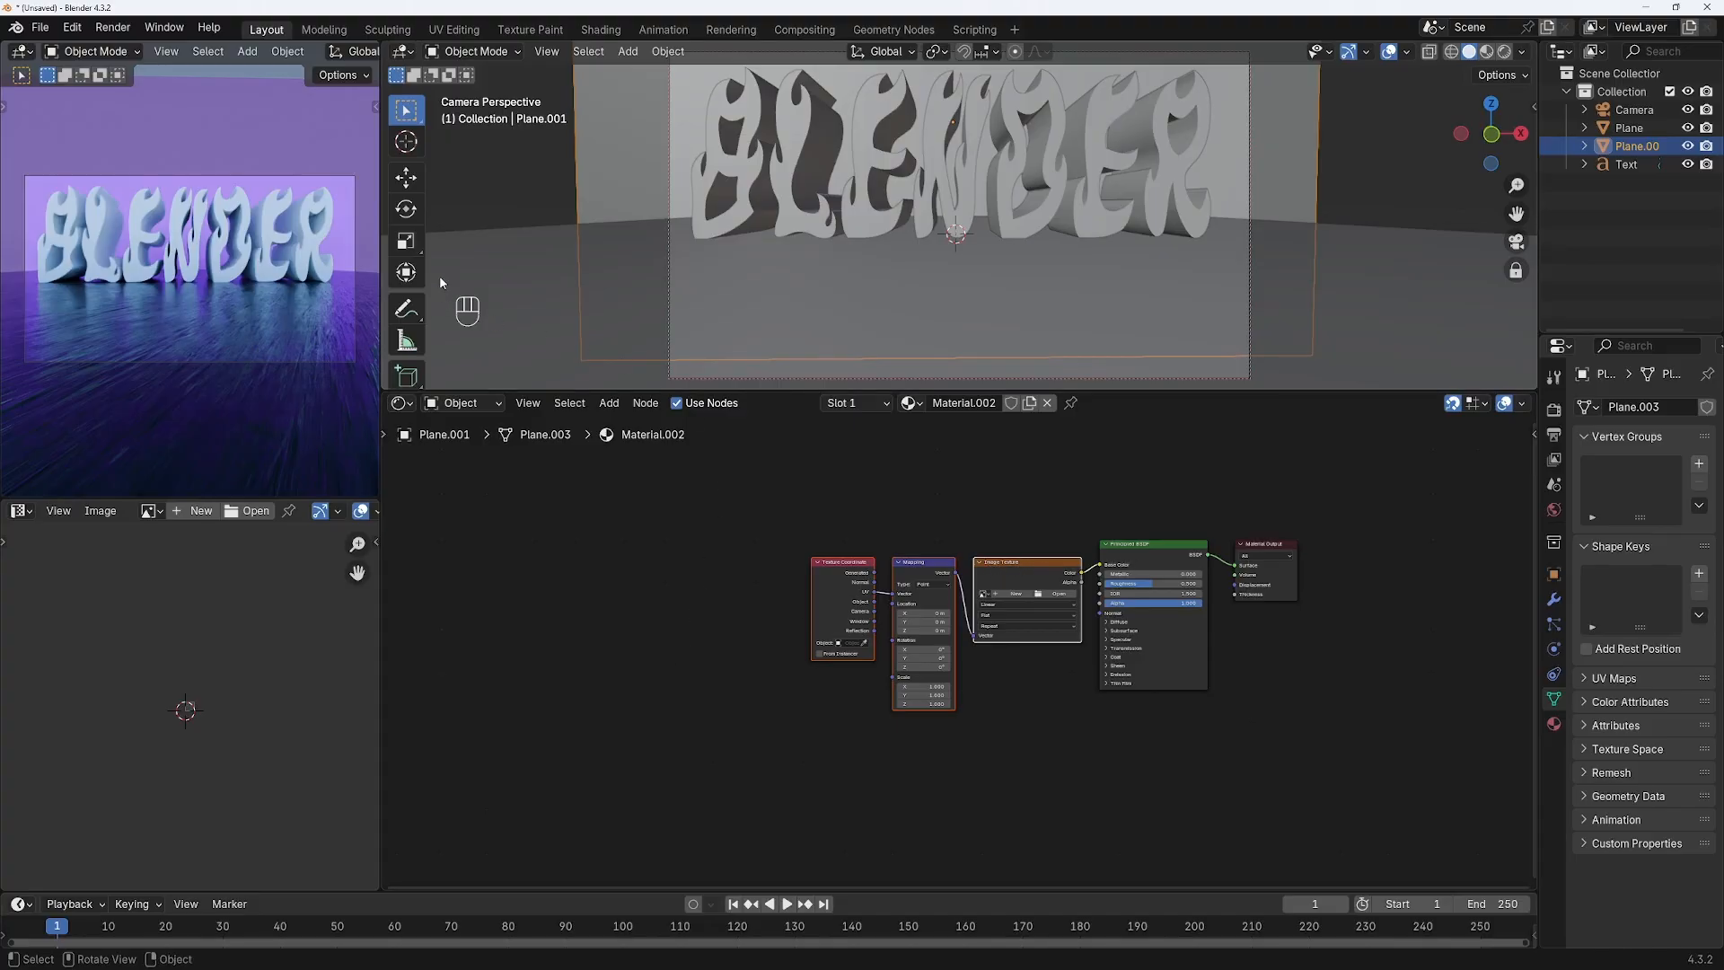
- Check in the add-on preferences whether Node Wrangler is enabled, searching for "node", and close the preferences
click(70, 28)
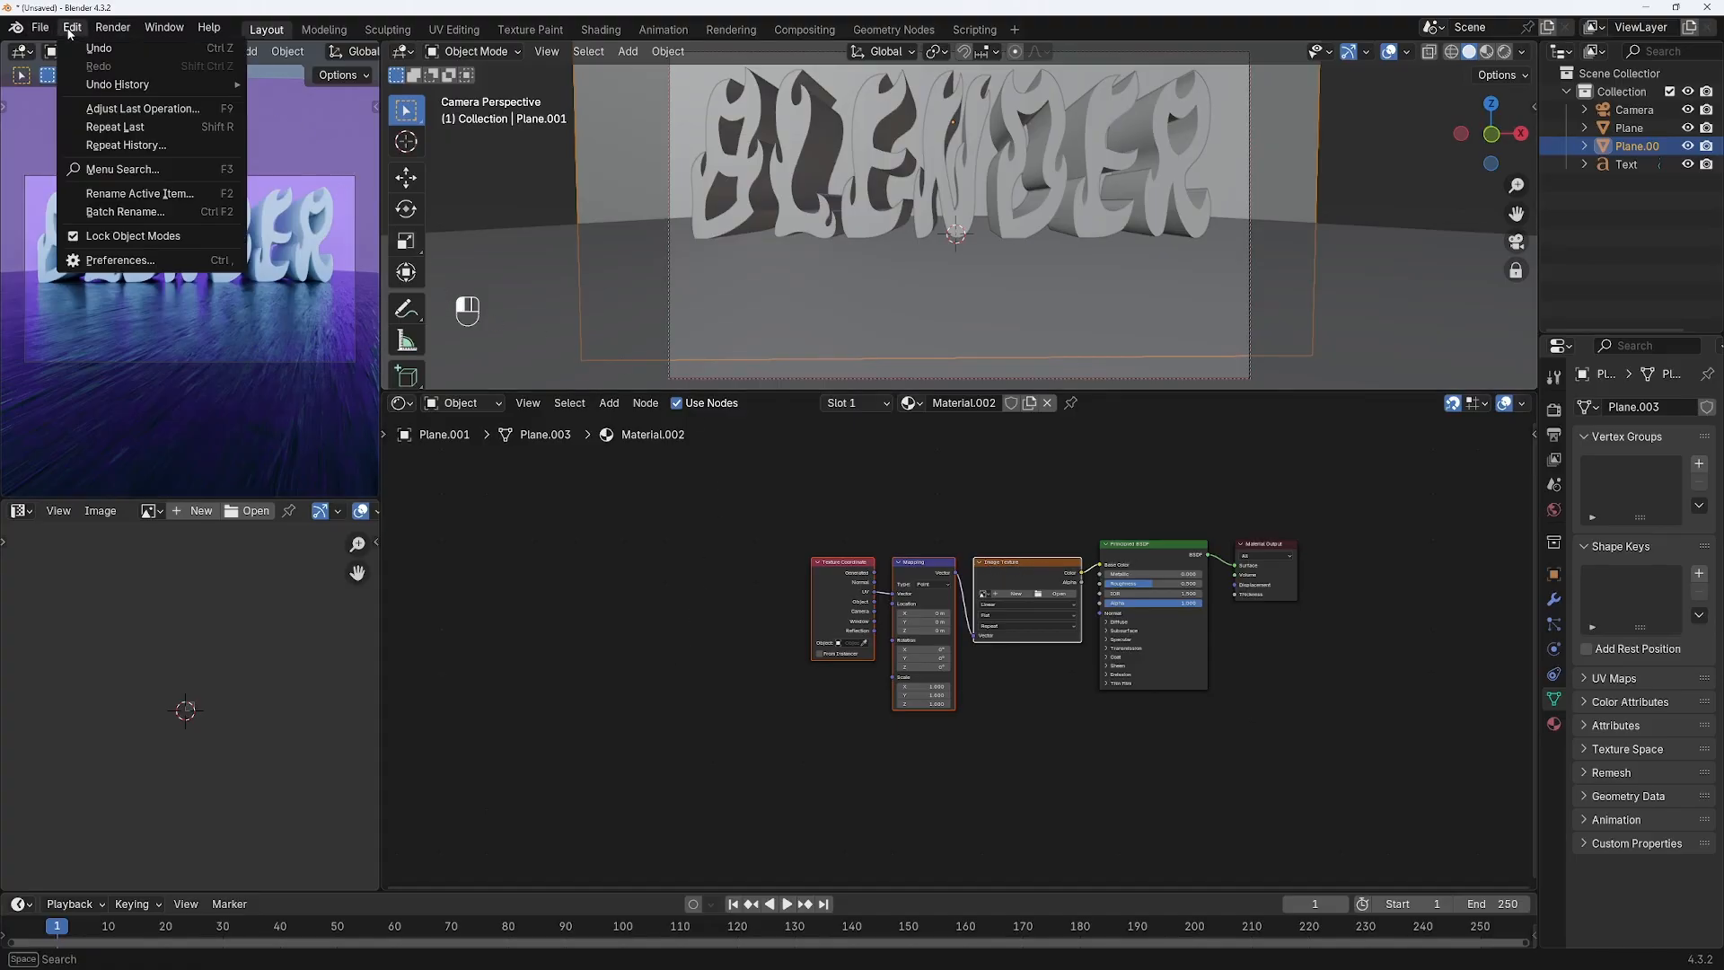
click(112, 255)
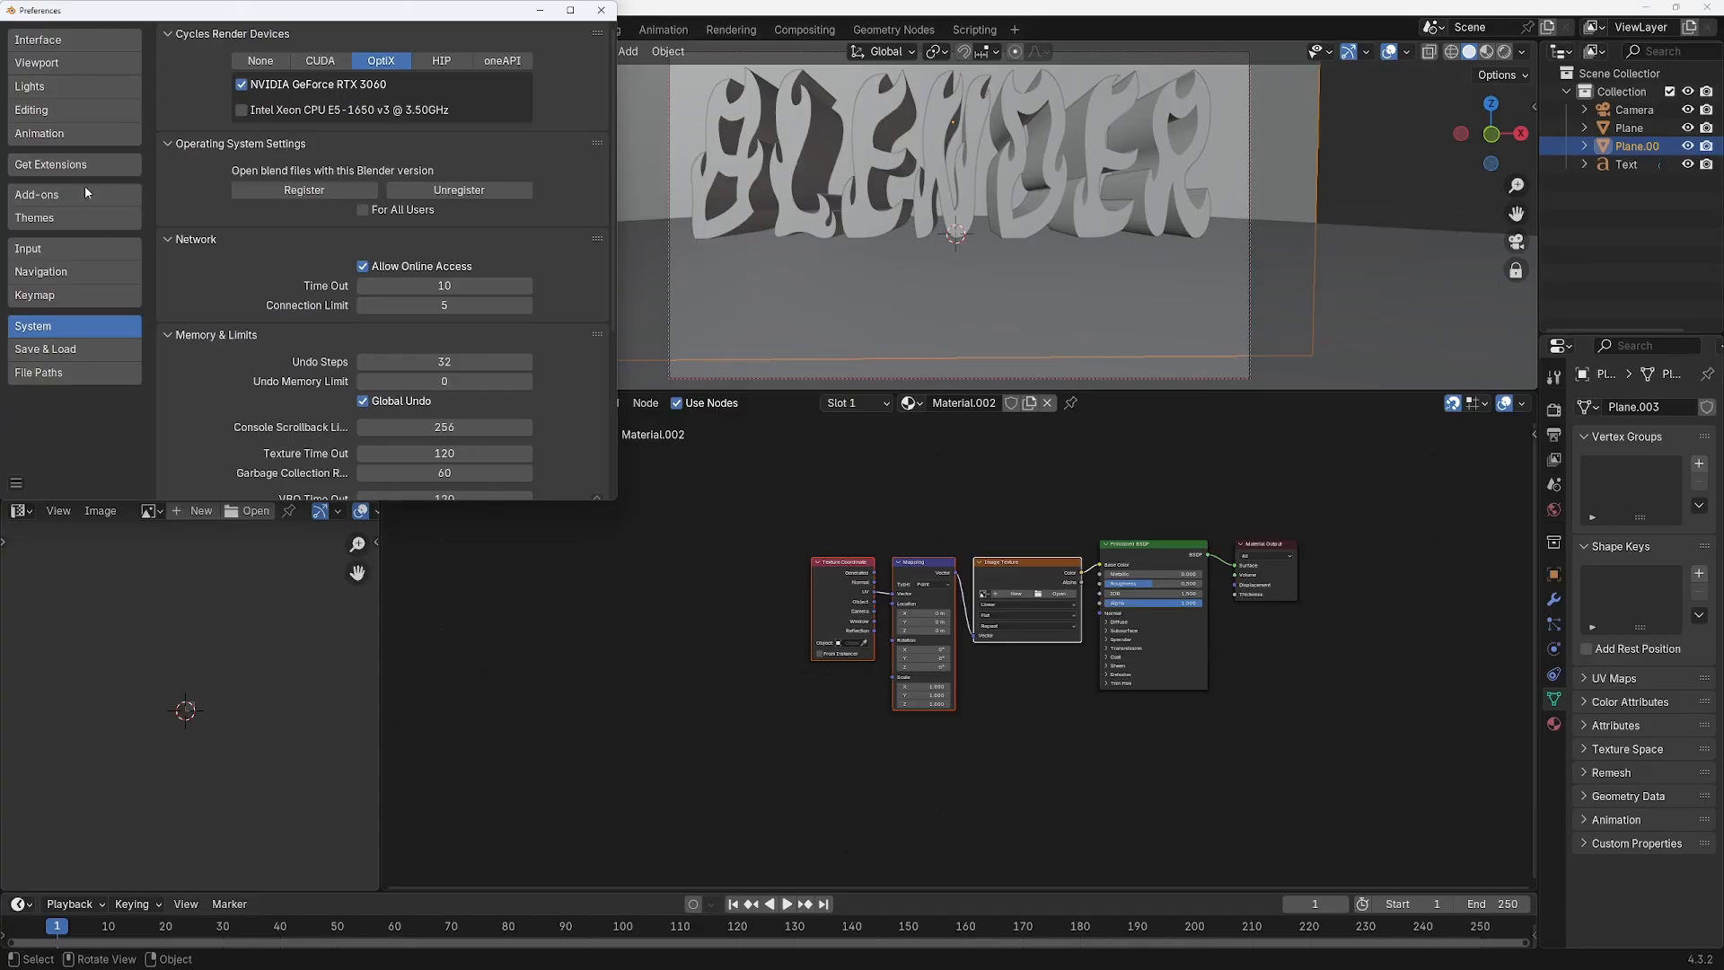
click(51, 197)
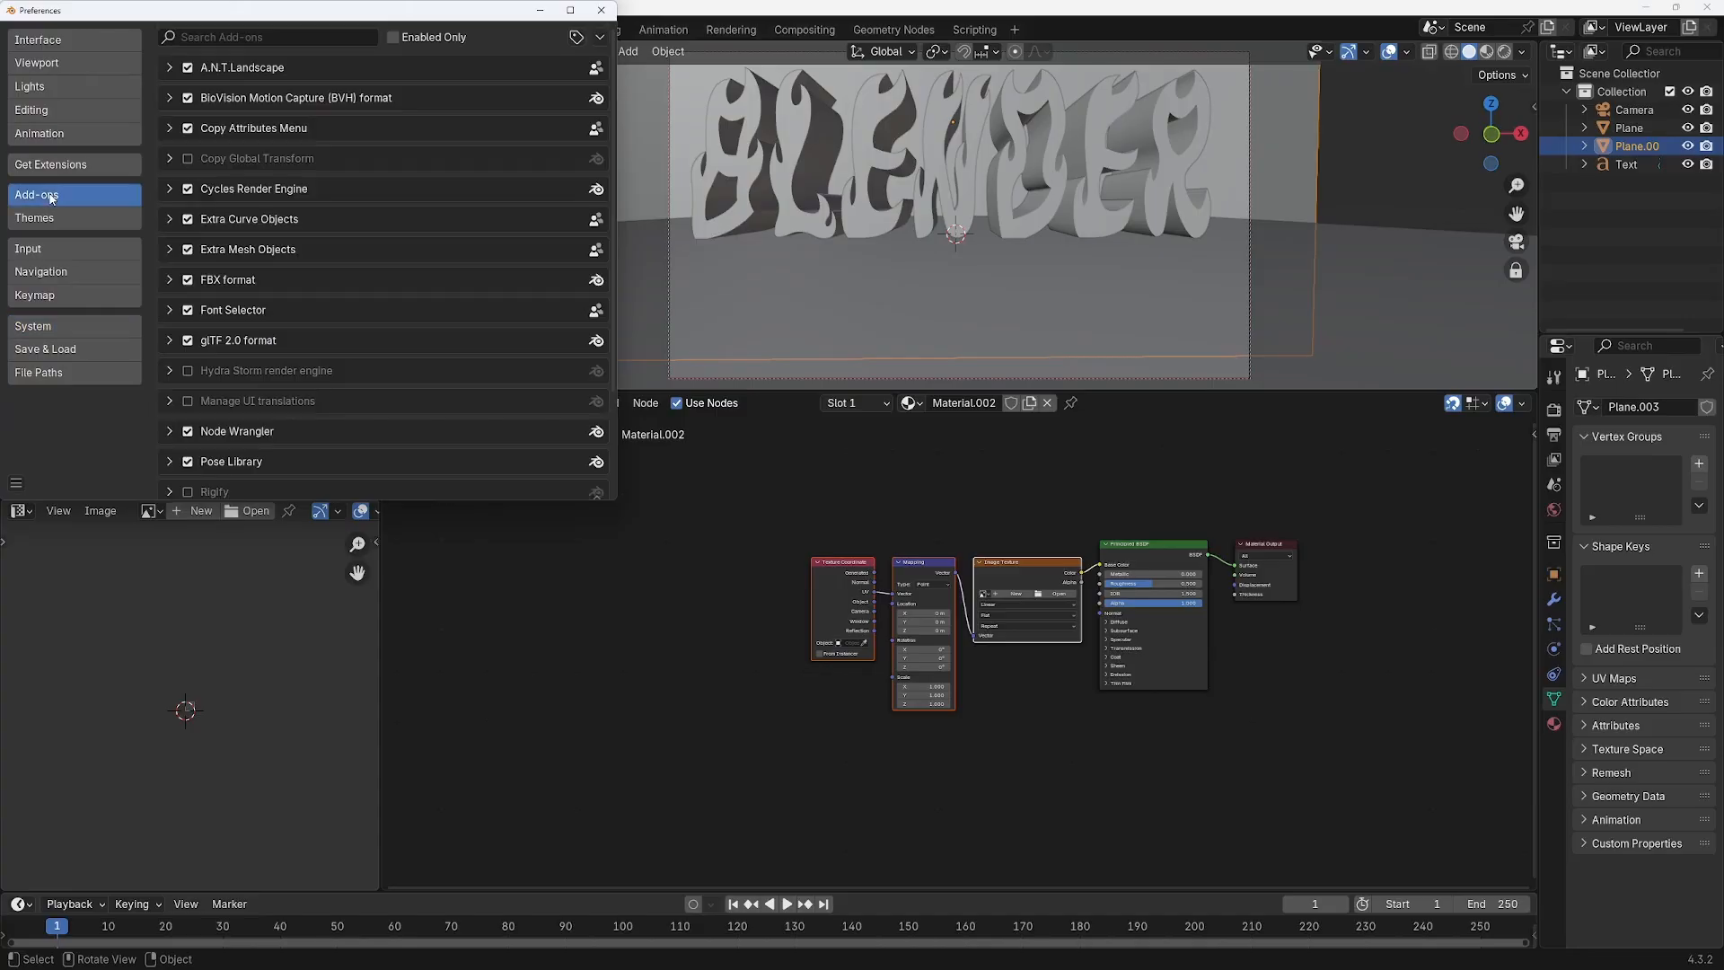
click(268, 31)
text(n)
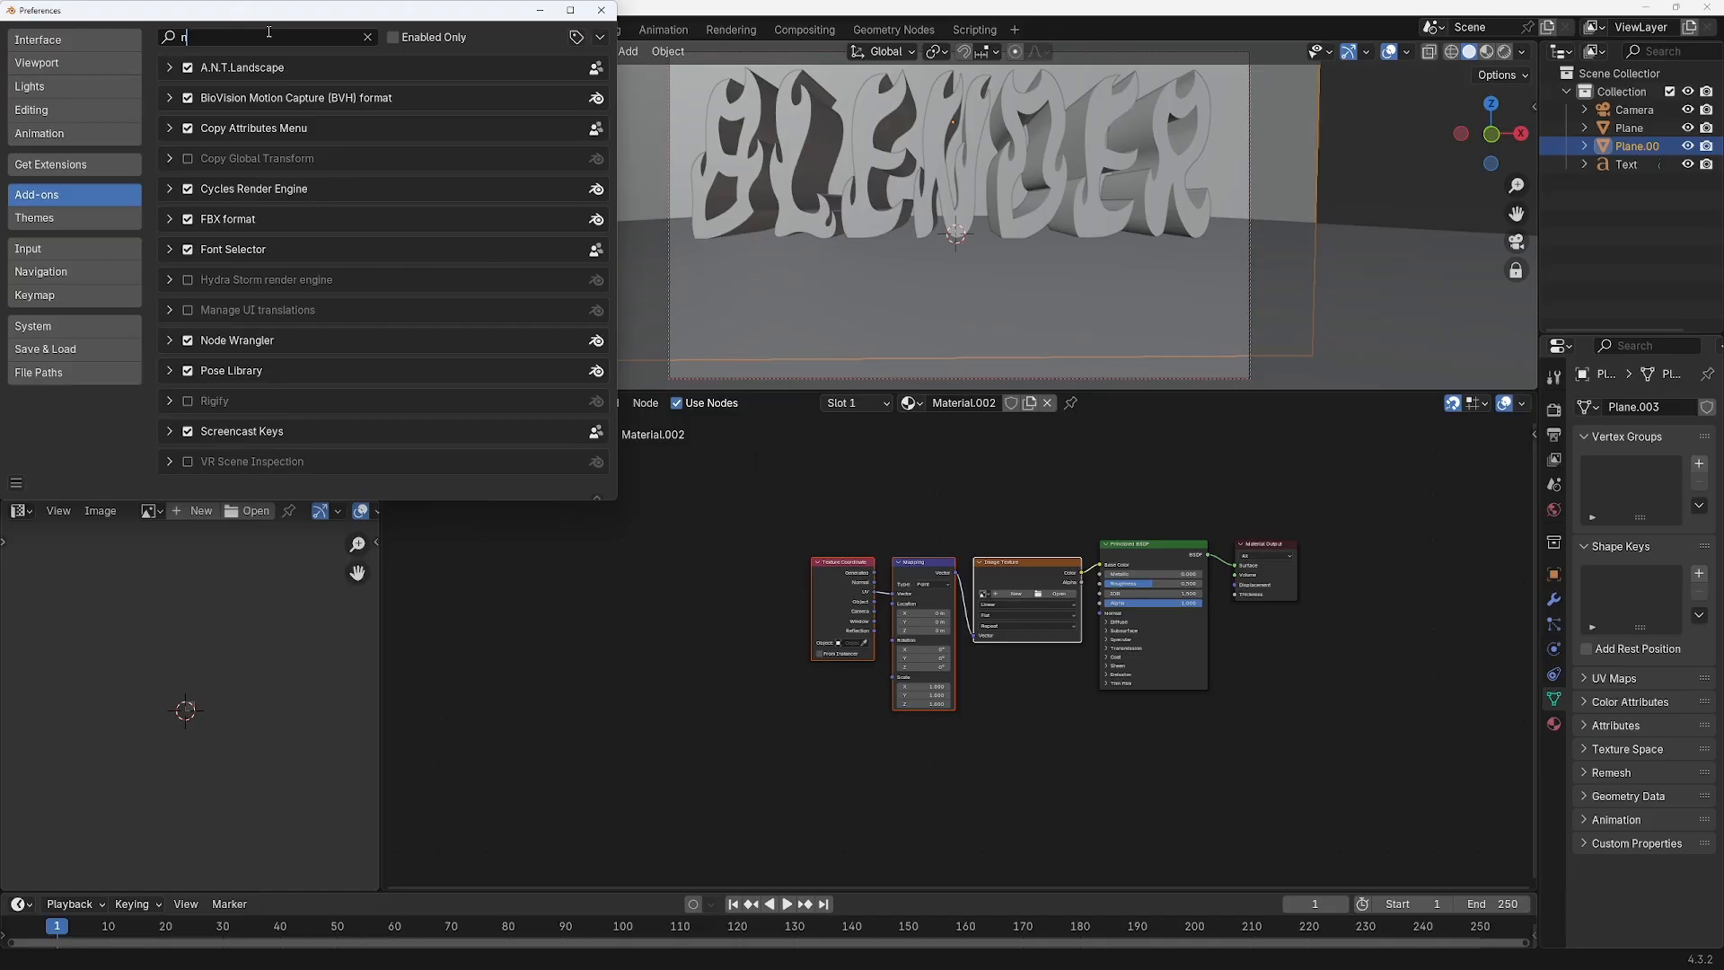
text(ode)
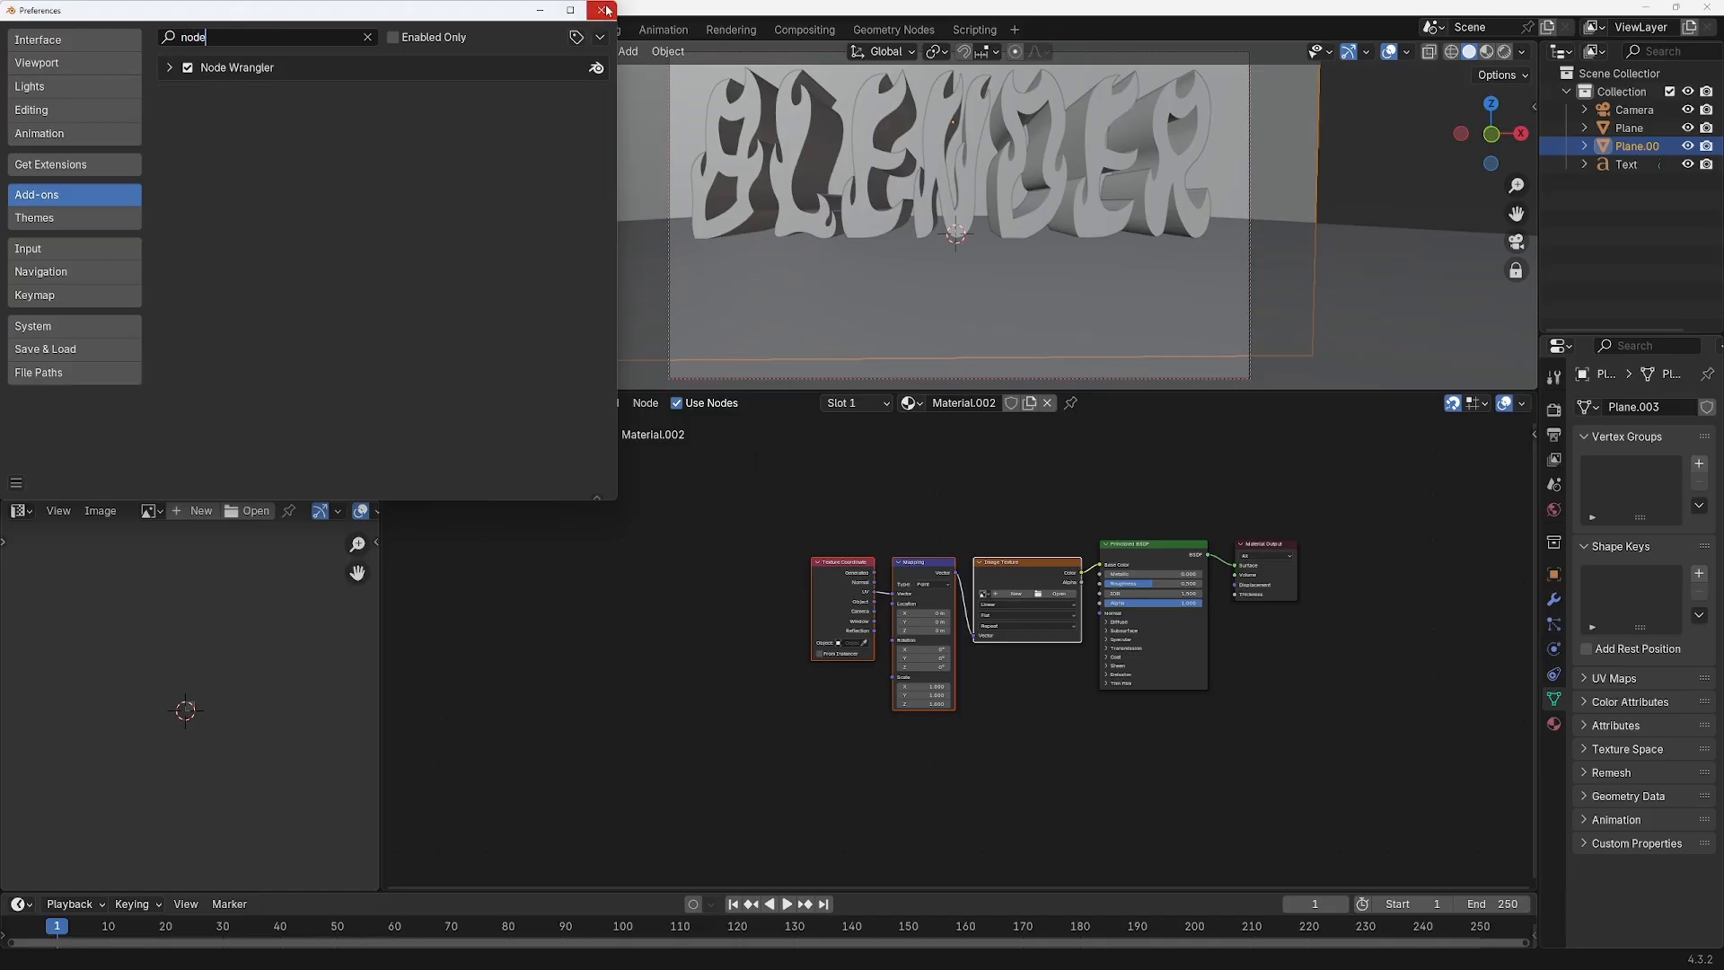
click(601, 10)
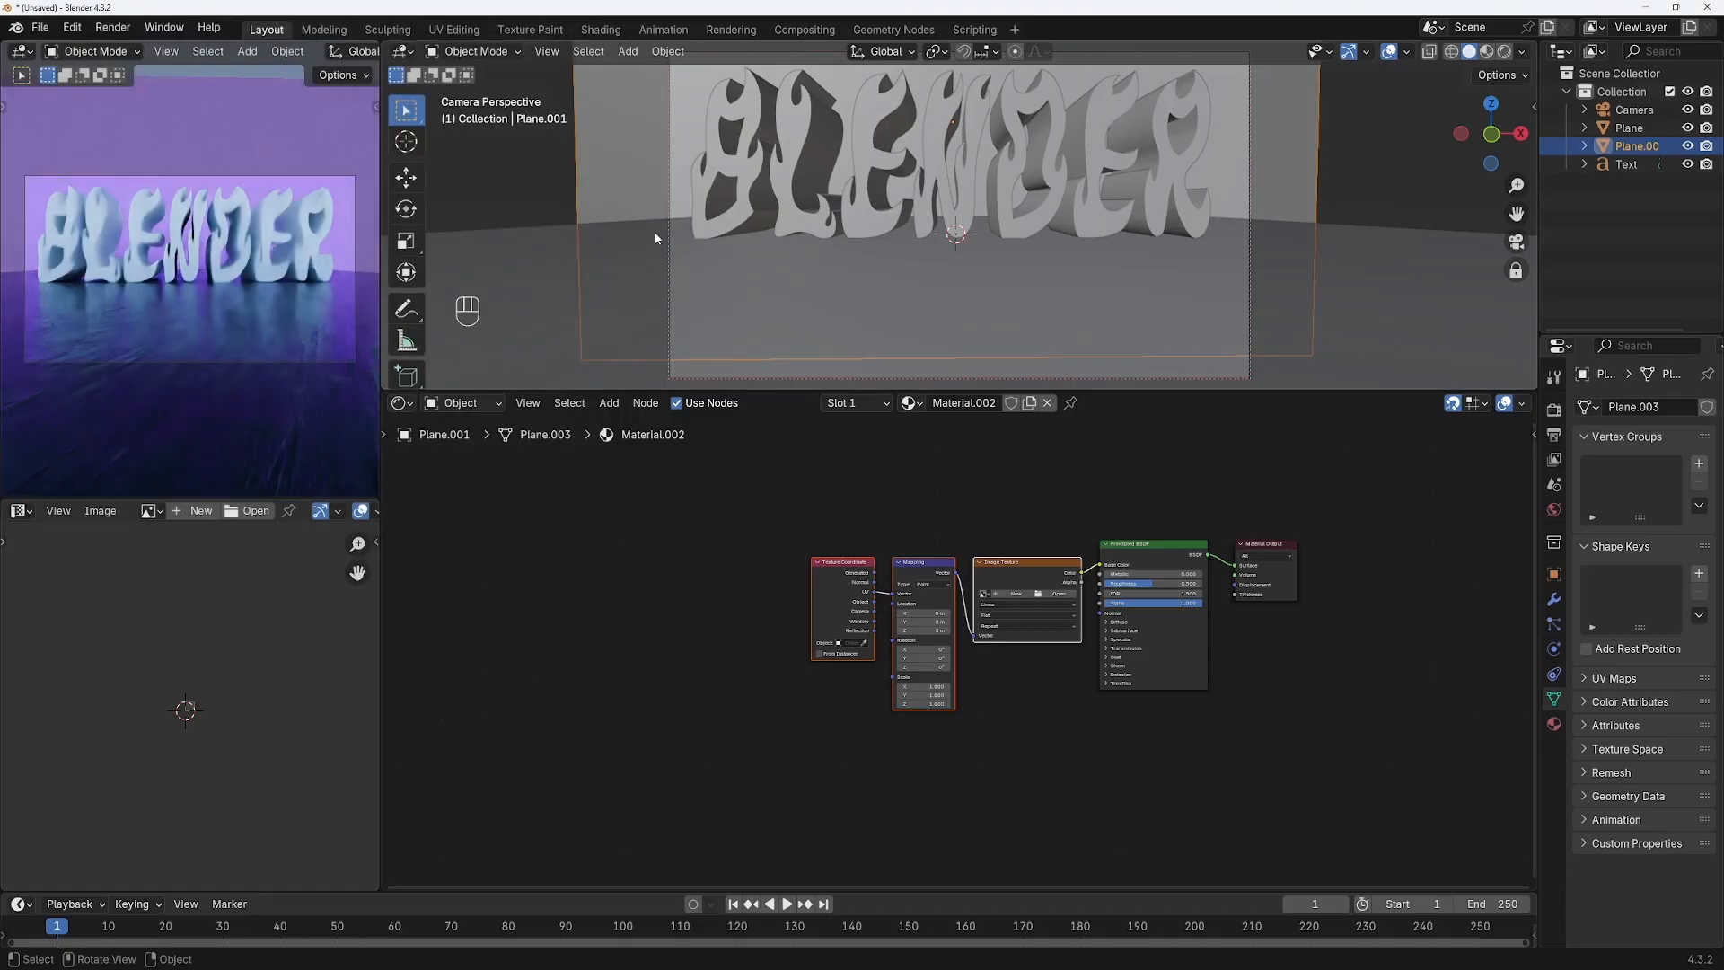
- Load the dark blue cloudy sky picture from the IMAGES\SKY folder into the backdrop's Image Texture node
click(1060, 595)
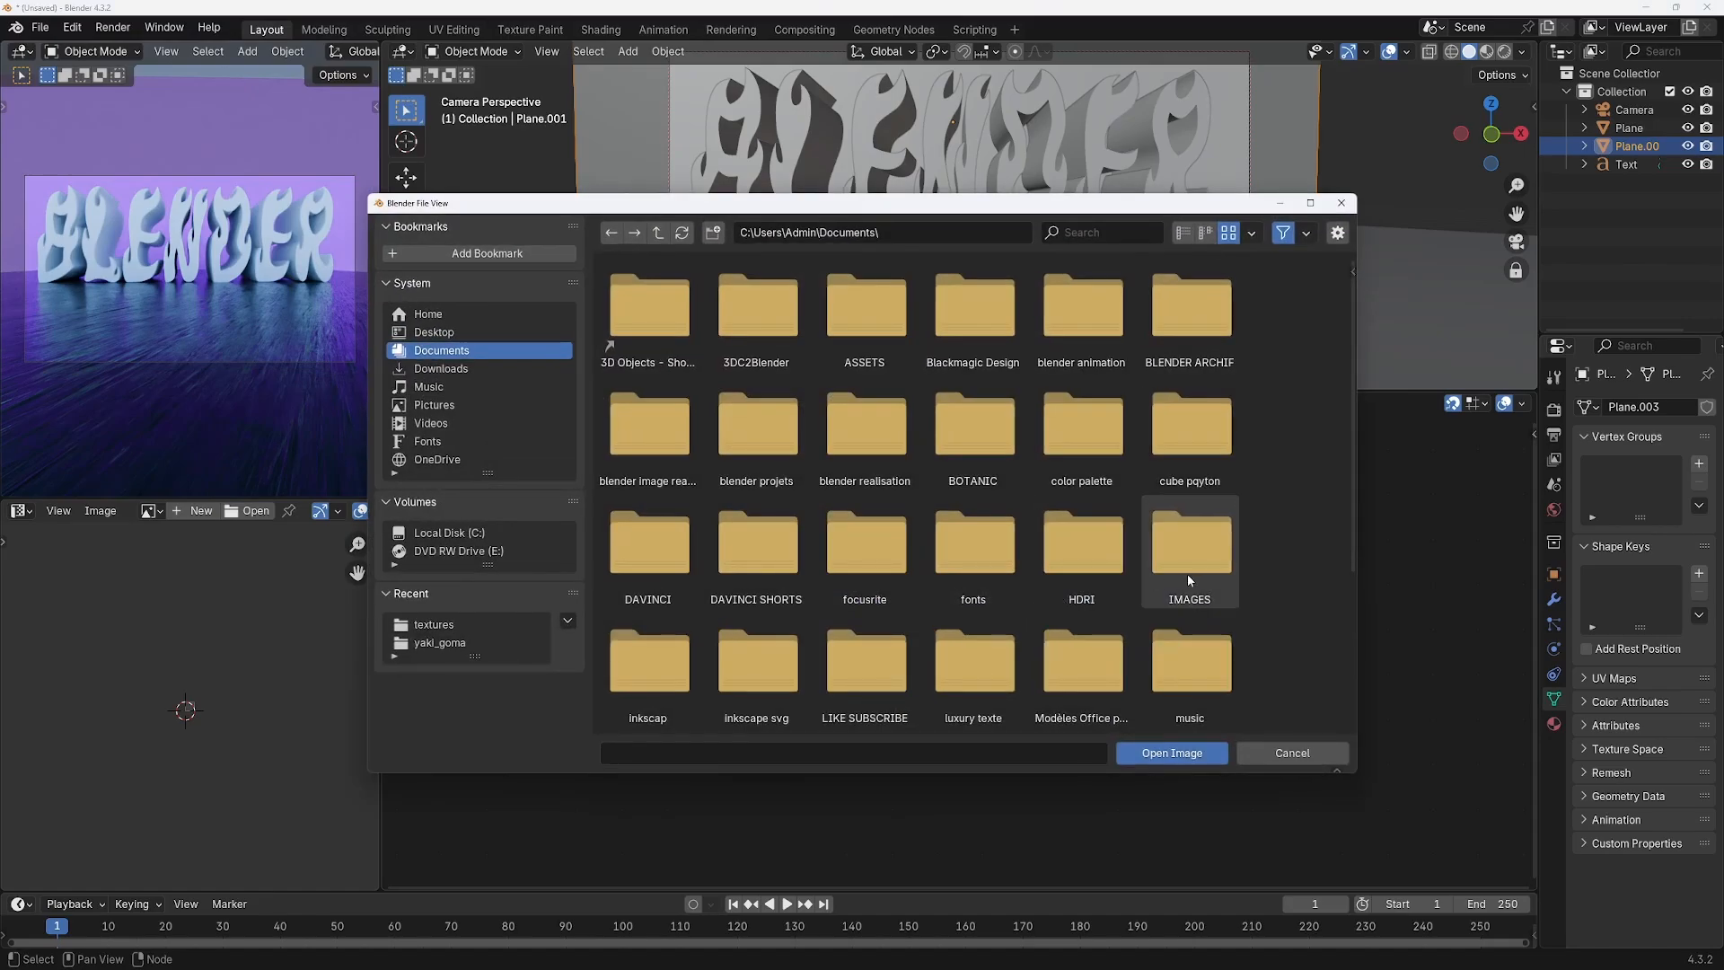
click(1196, 553)
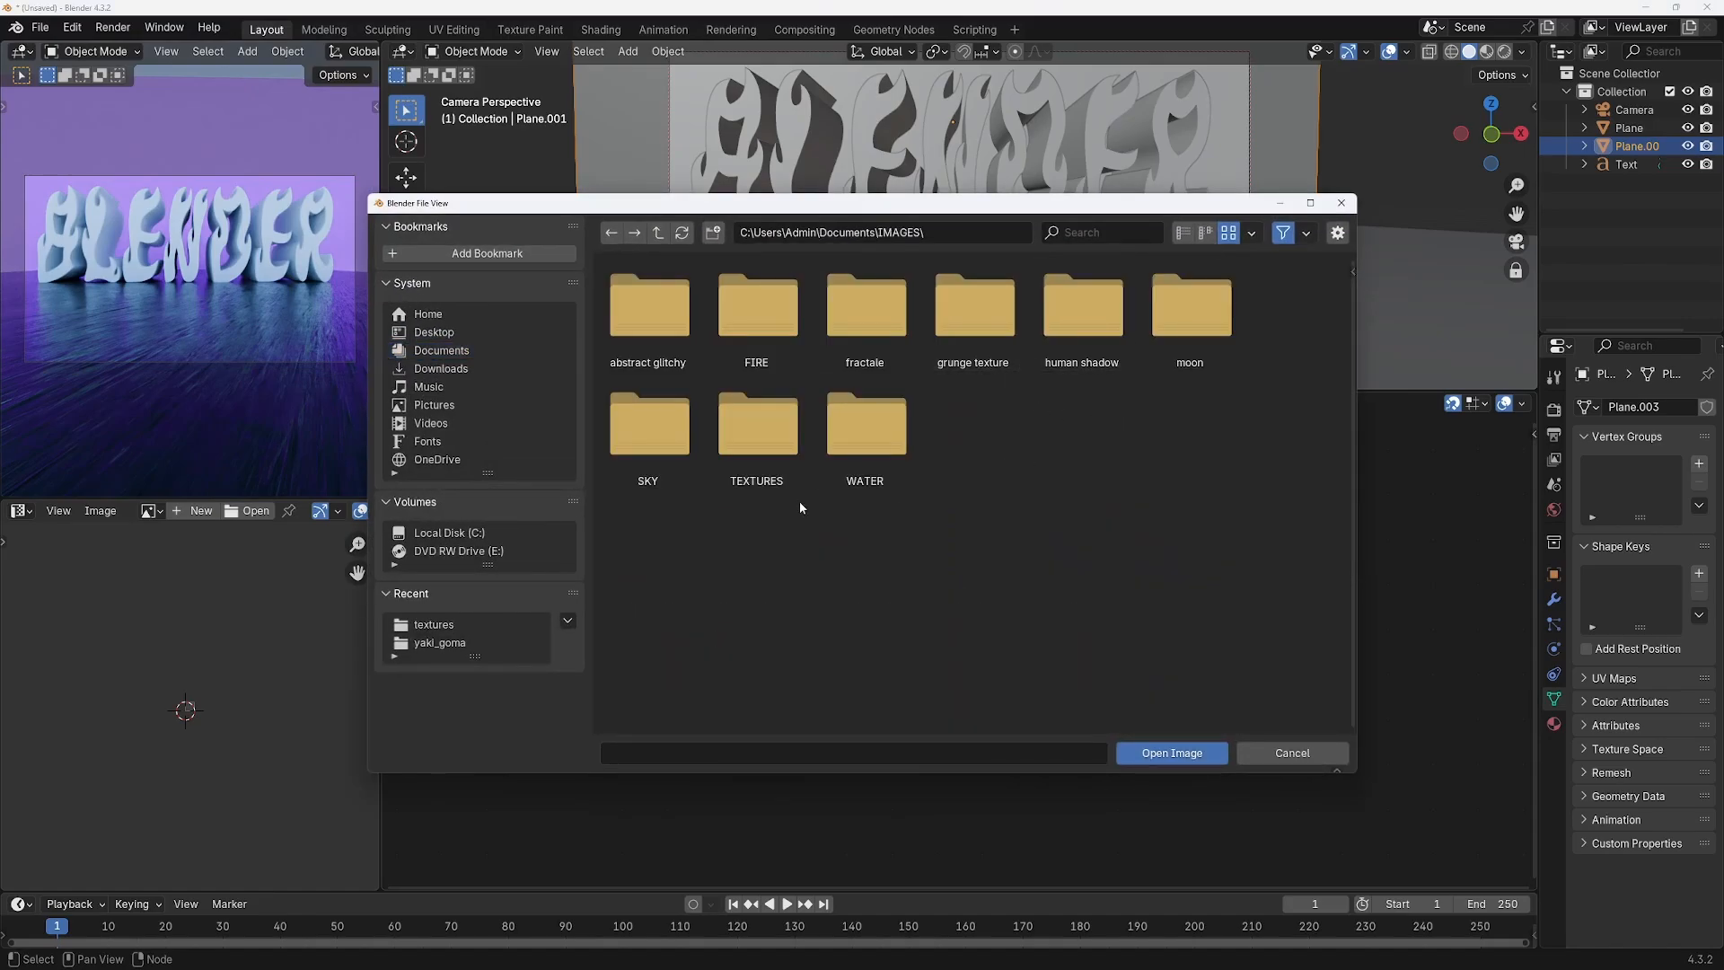
double_click(655, 426)
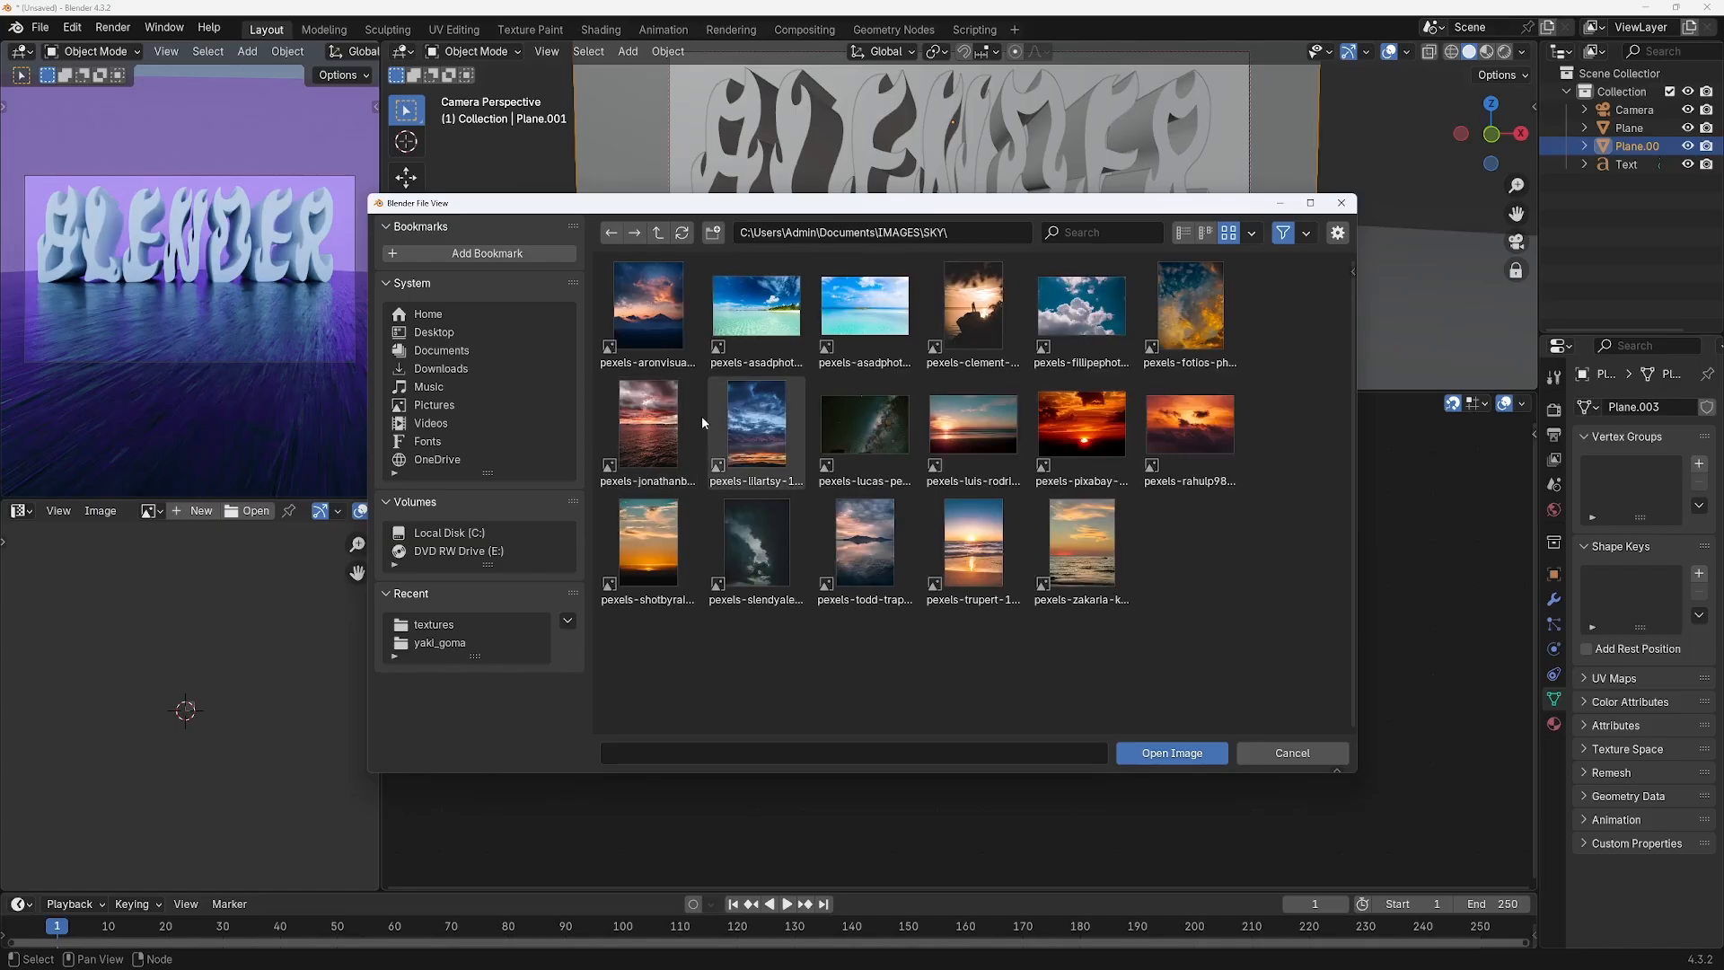
double_click(755, 408)
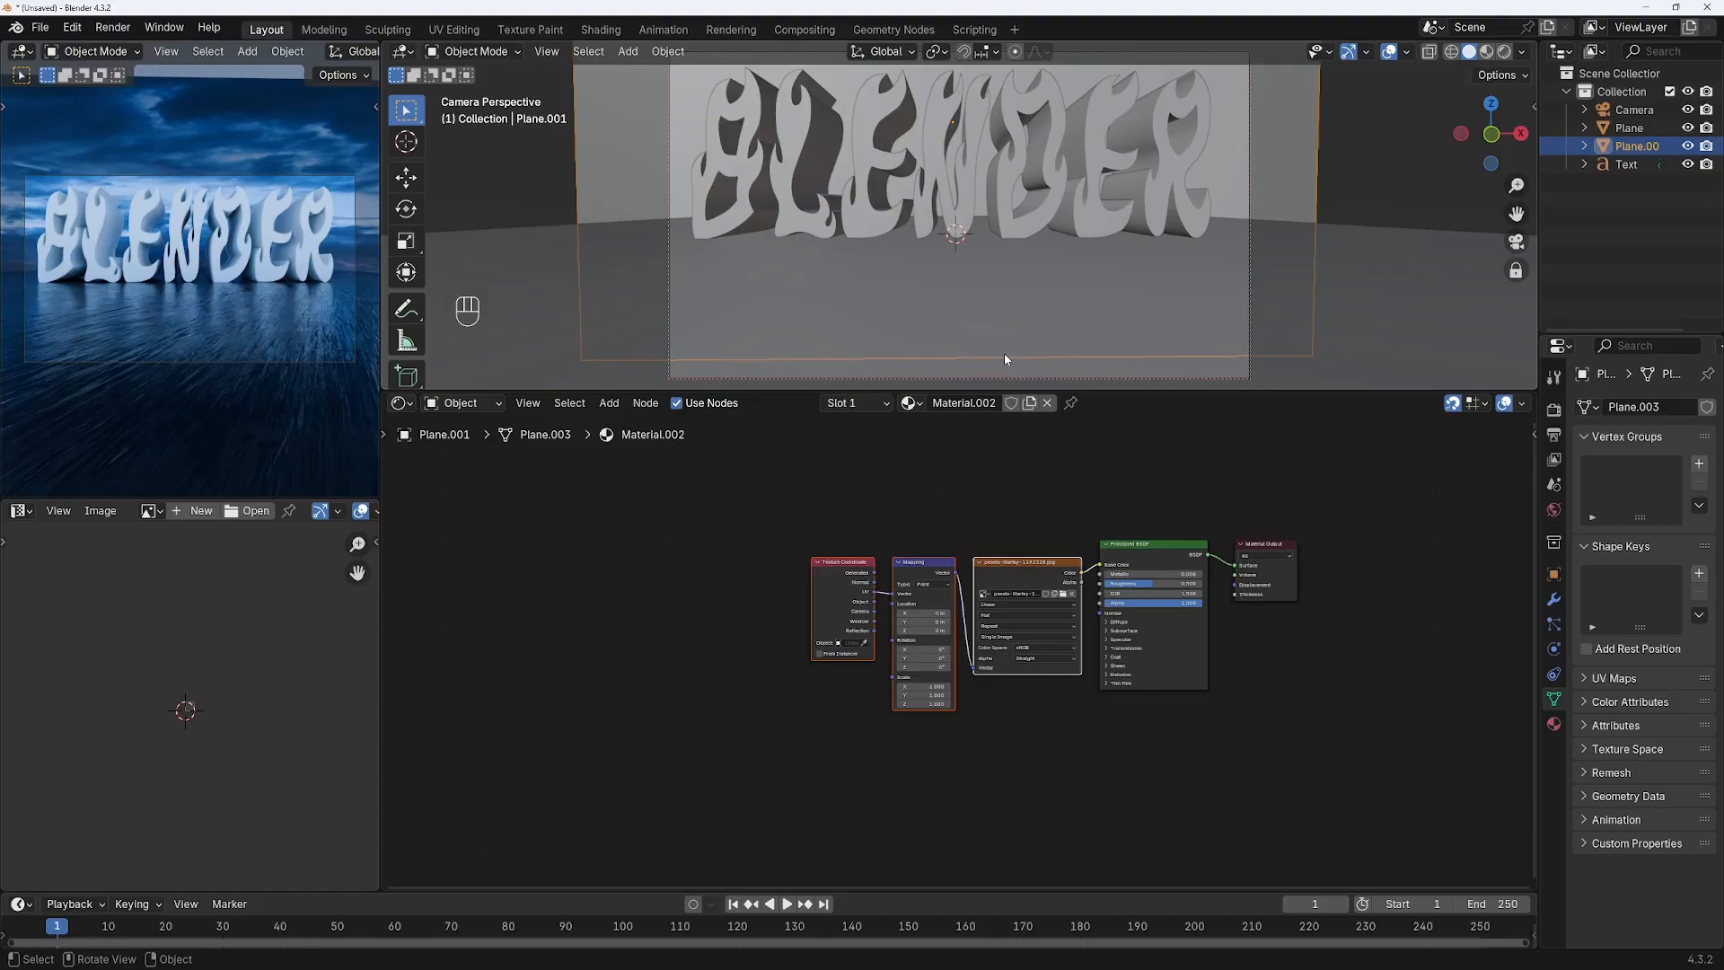
- Move the BLENDER text about 1.97 m back along Y and scale it up by about 1.49
click(929, 180)
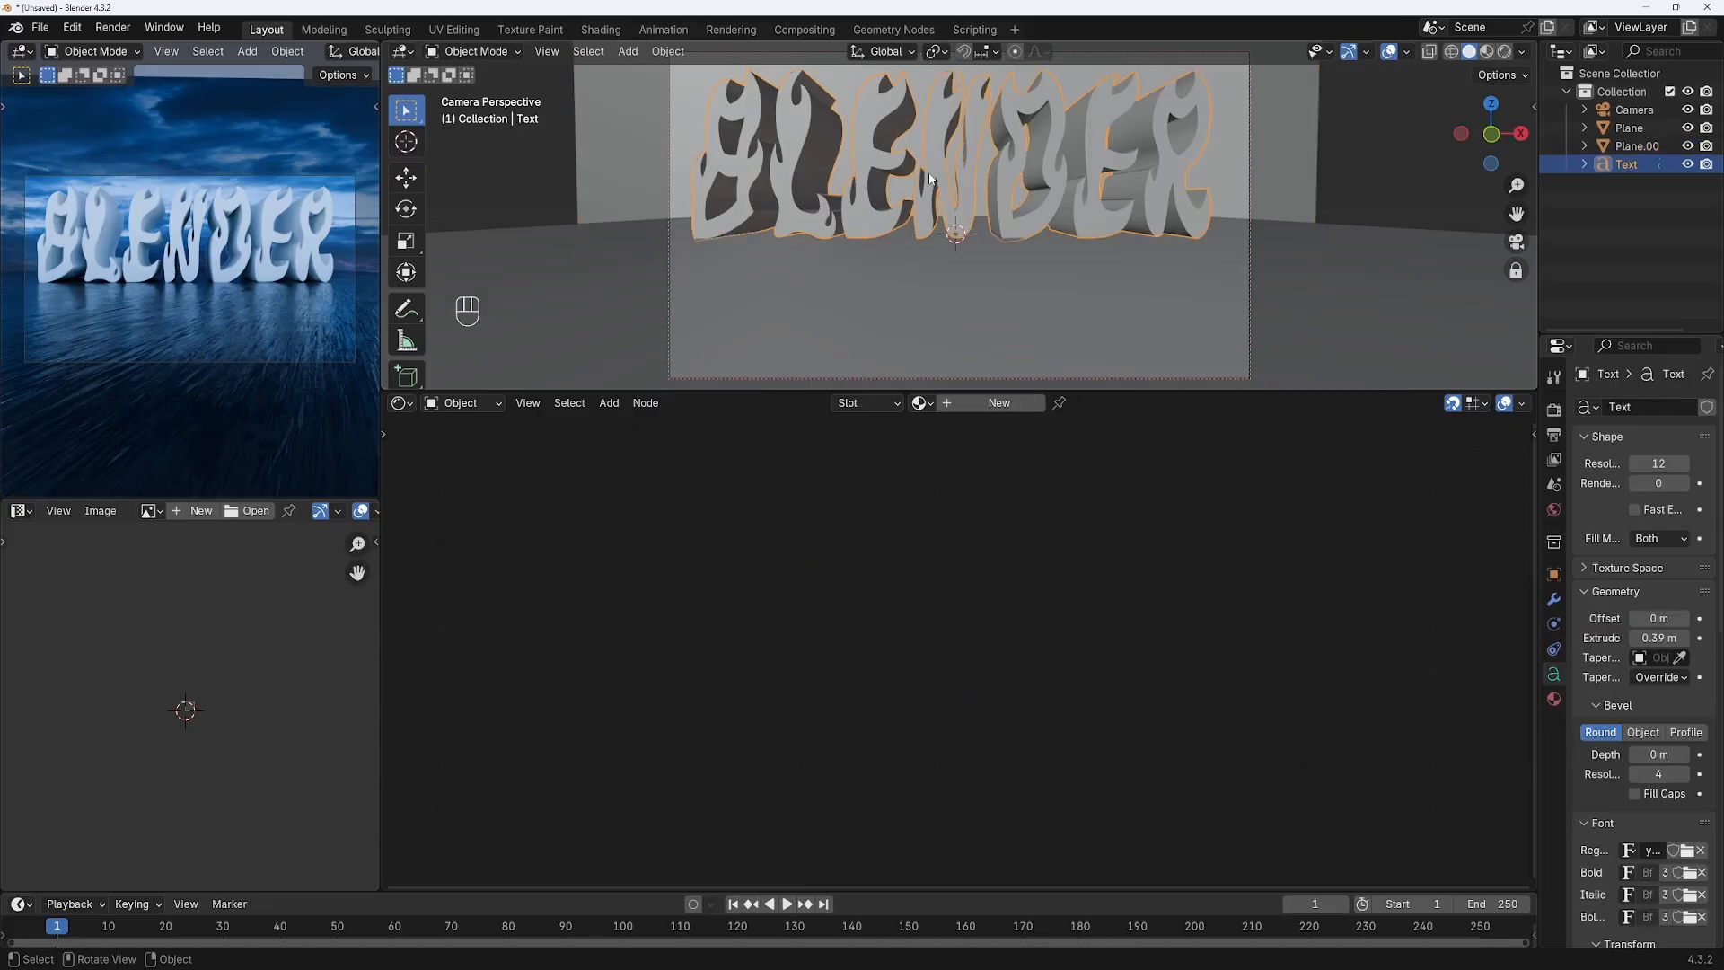
key(g)
key(y)
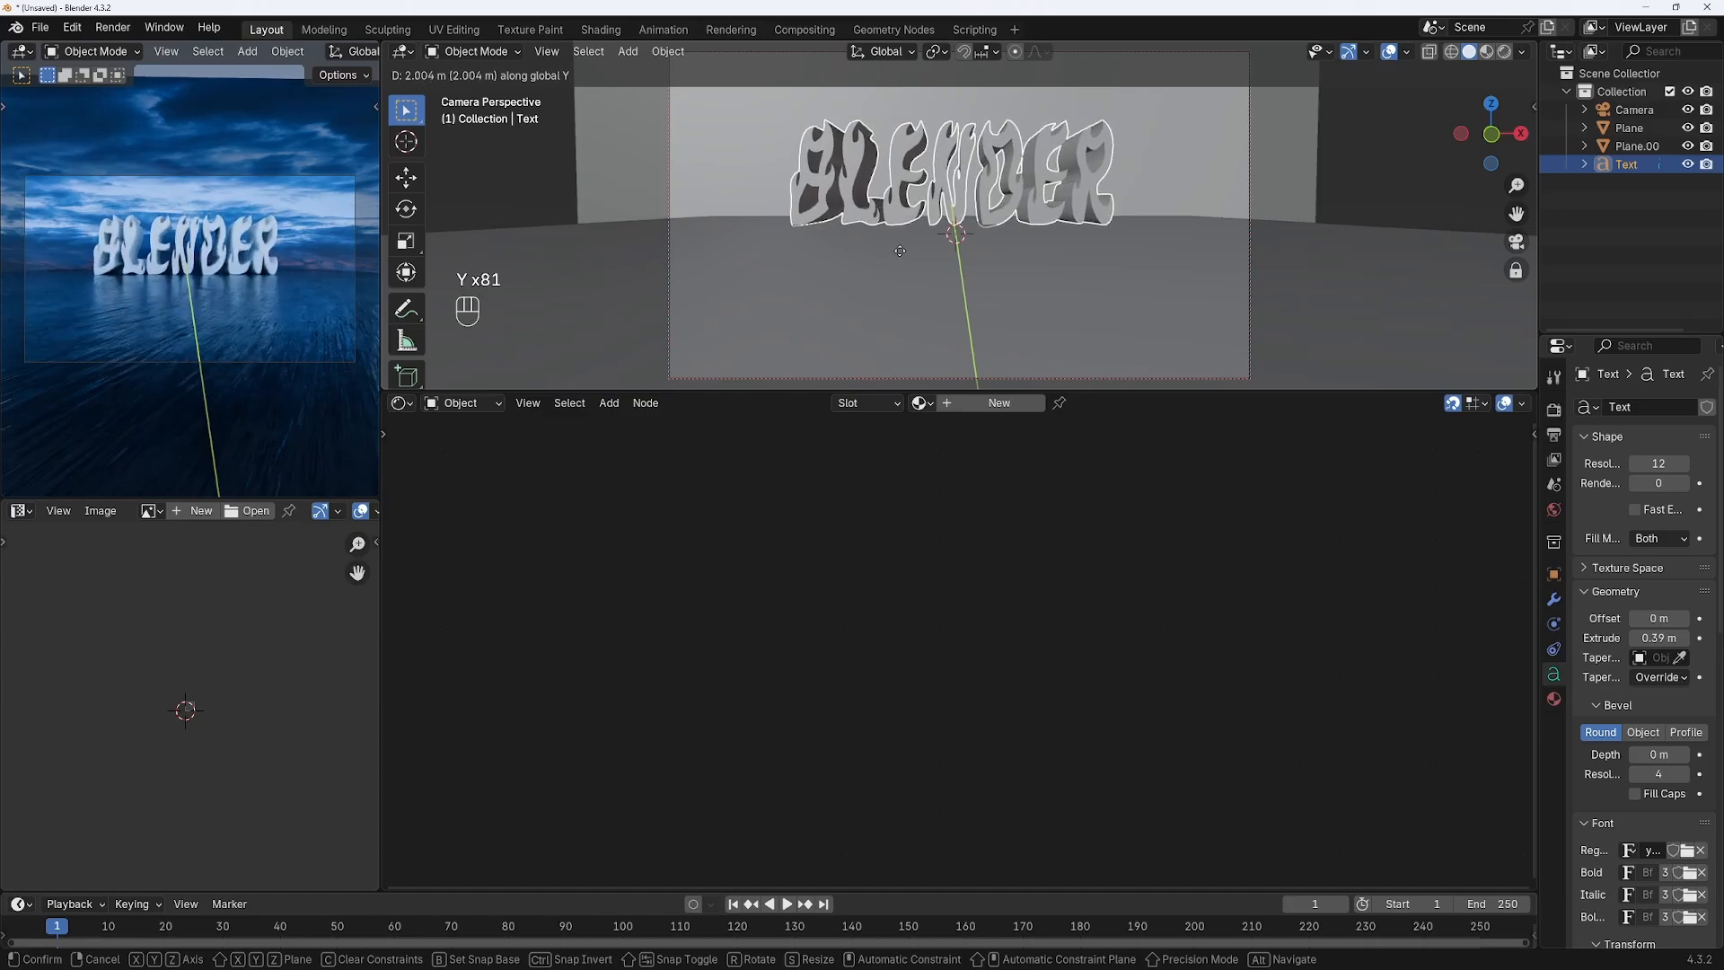
click(1185, 233)
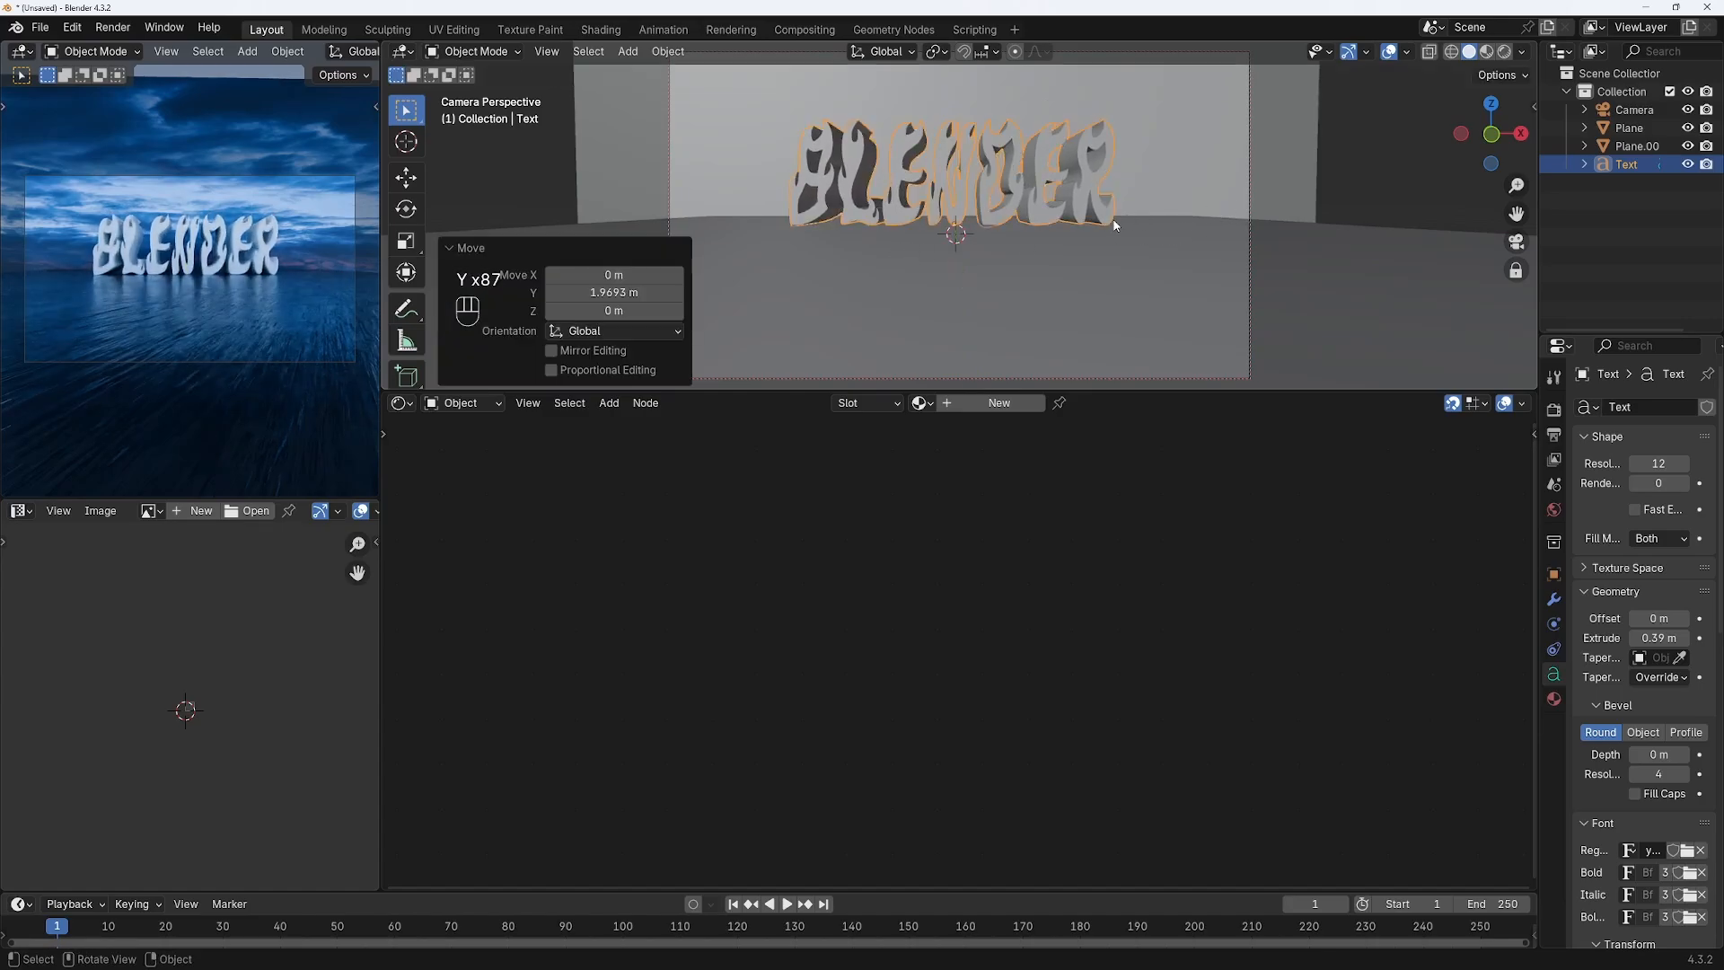
key(s)
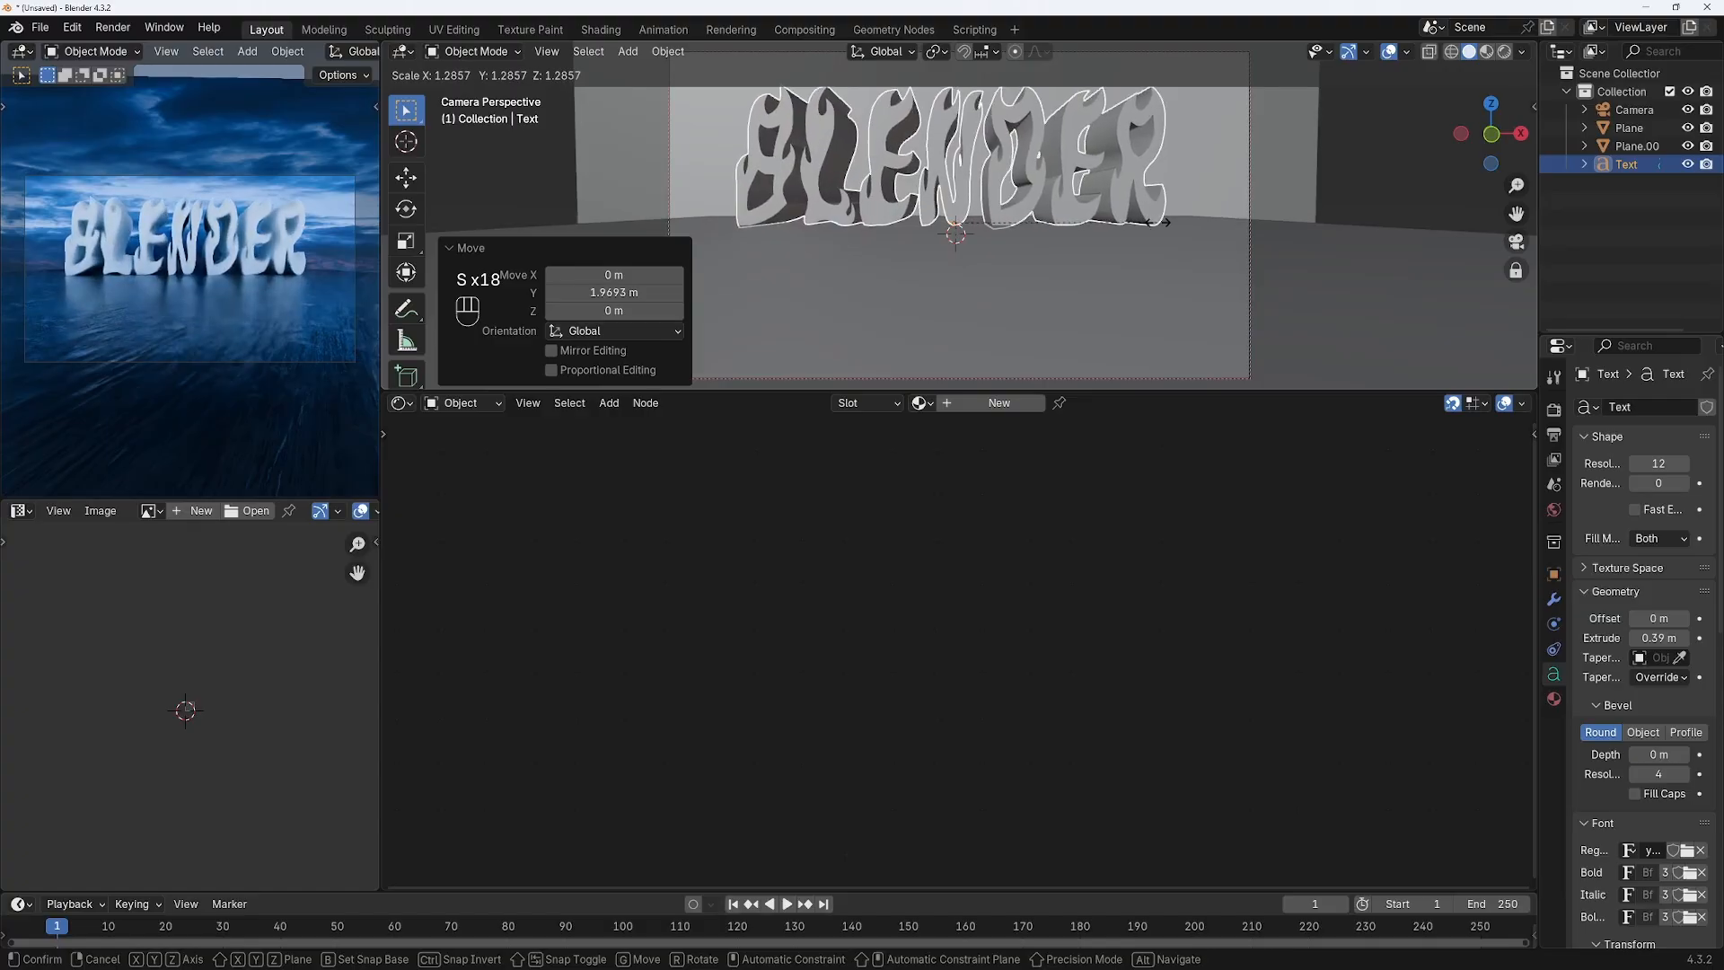
click(1158, 246)
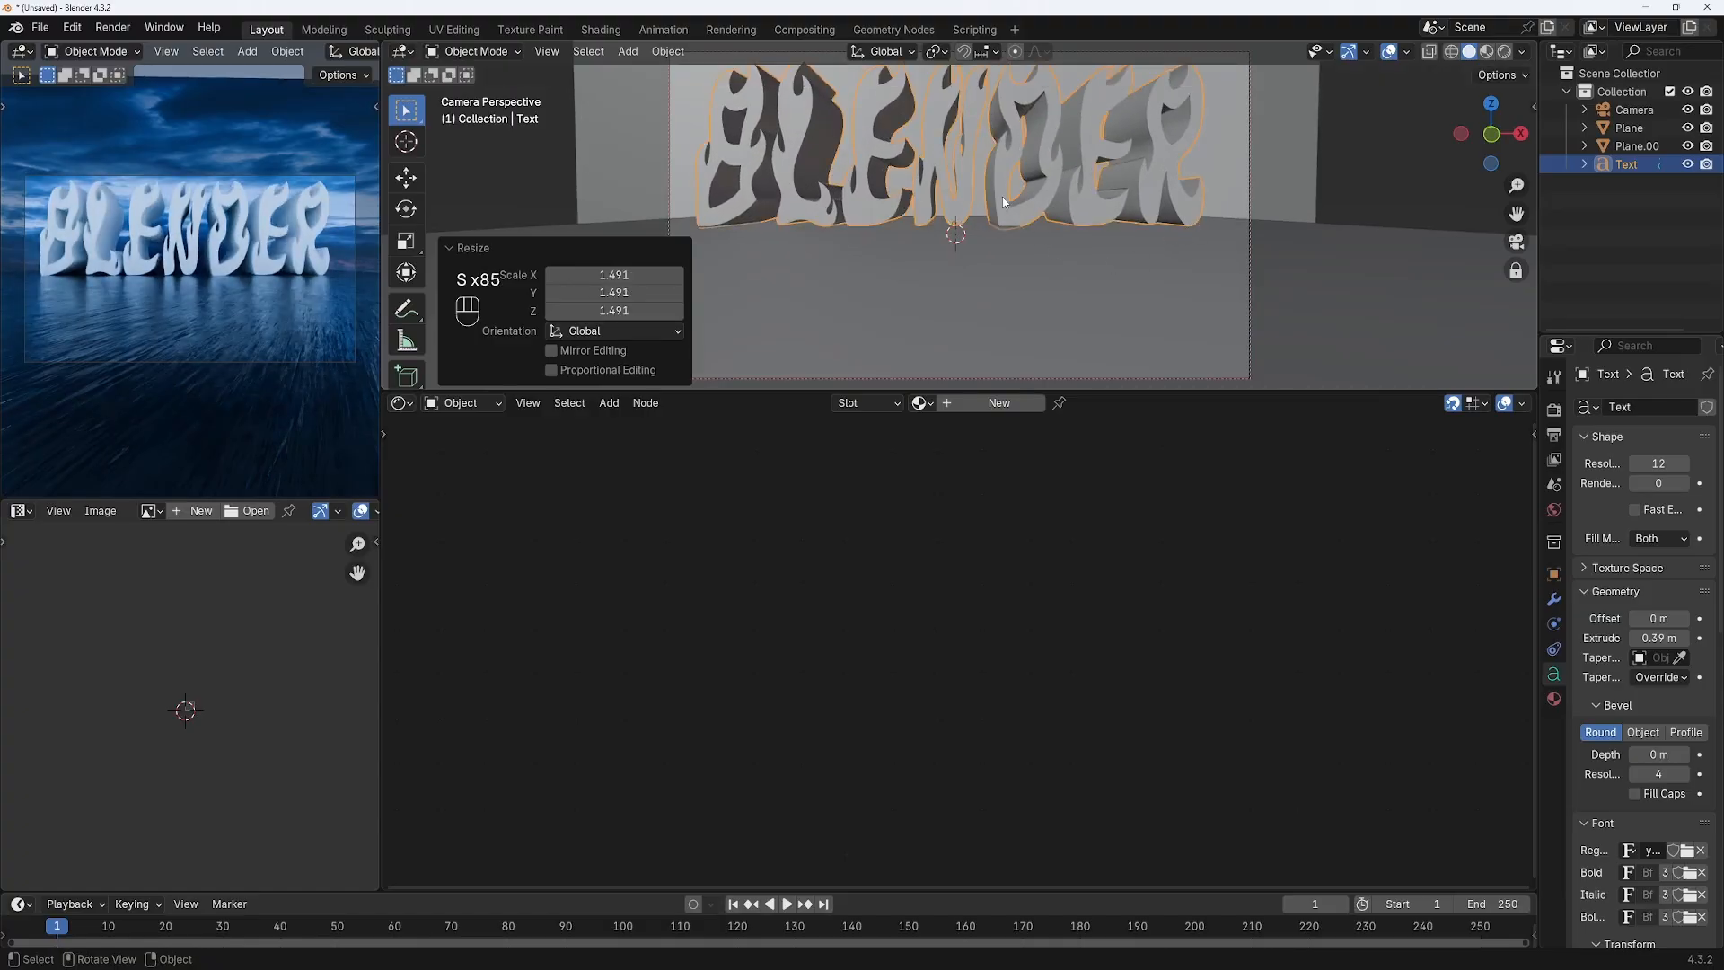
- Fine-tune the text's height on the floor, raising it about 0.056 m and lowering it about 0.046 m along Z
key(g)
key(z)
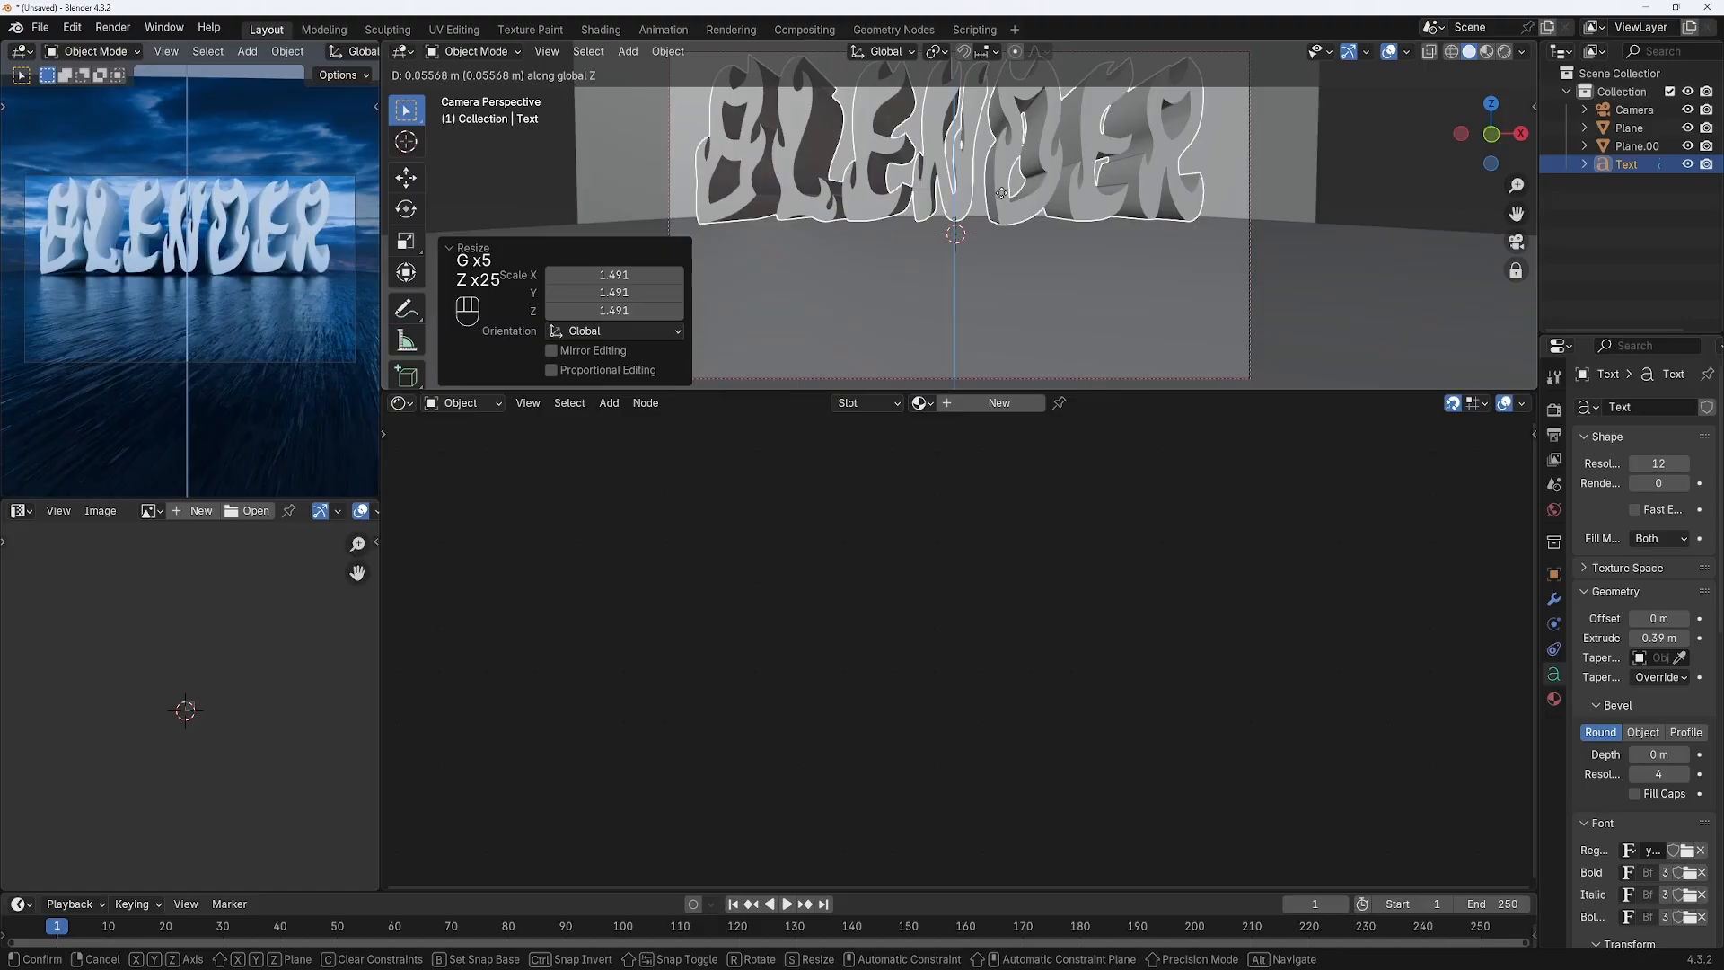
click(1000, 192)
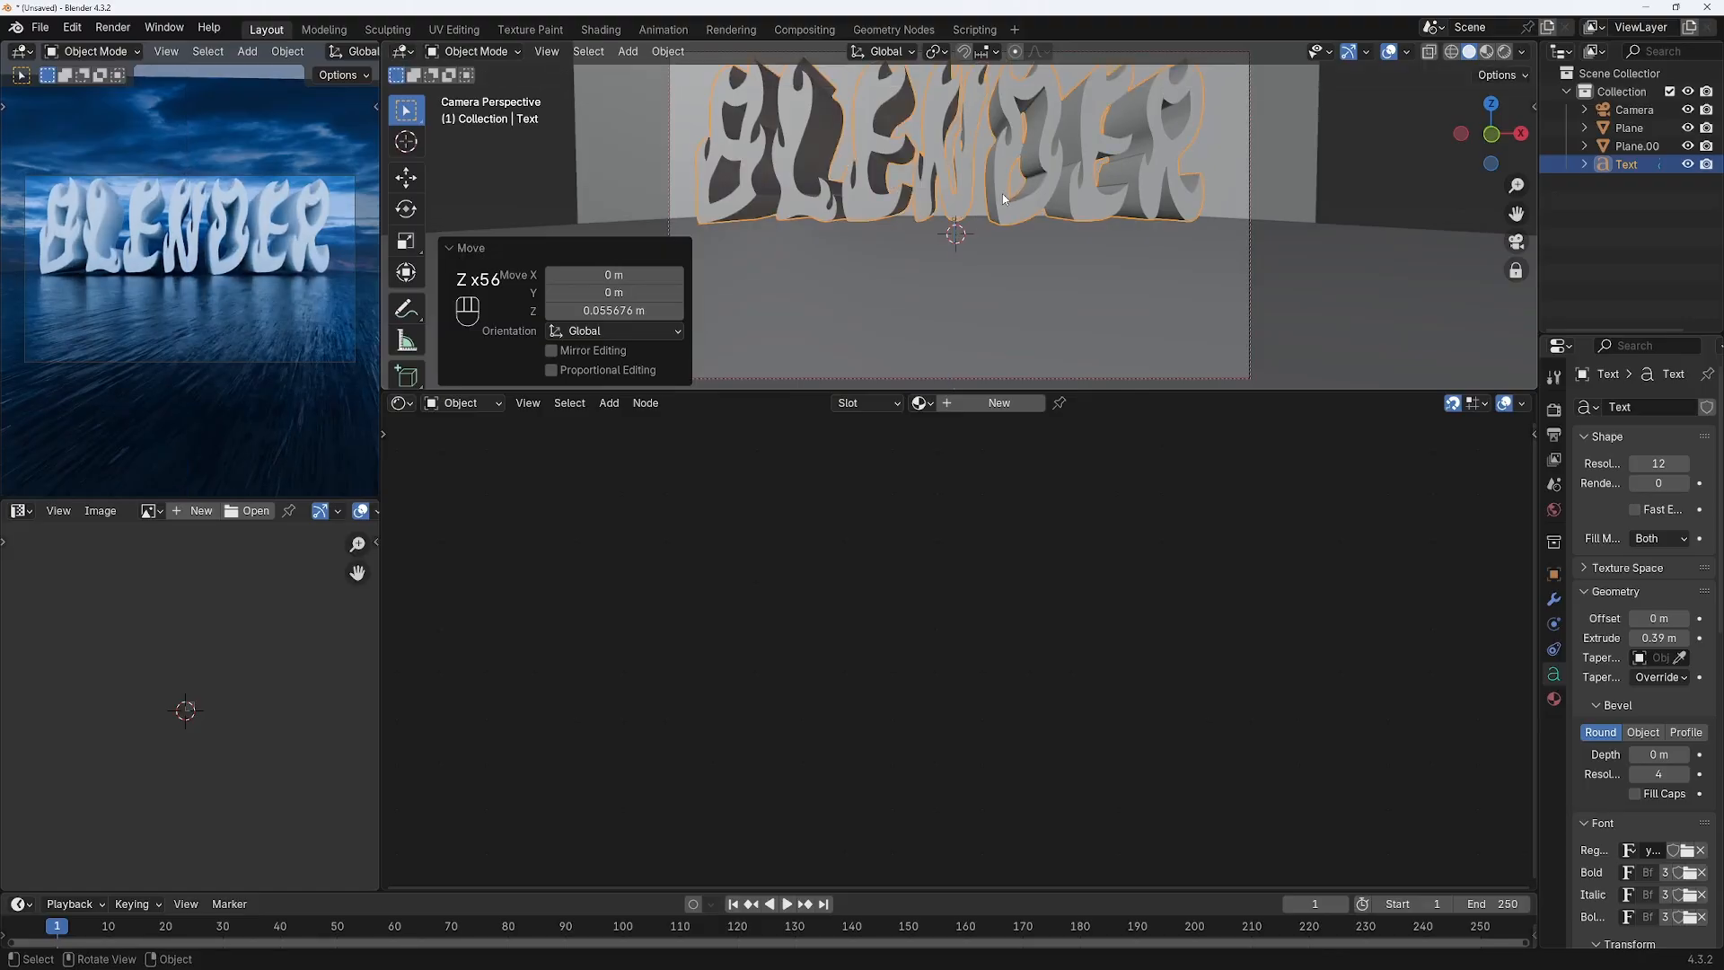
key(g)
key(z)
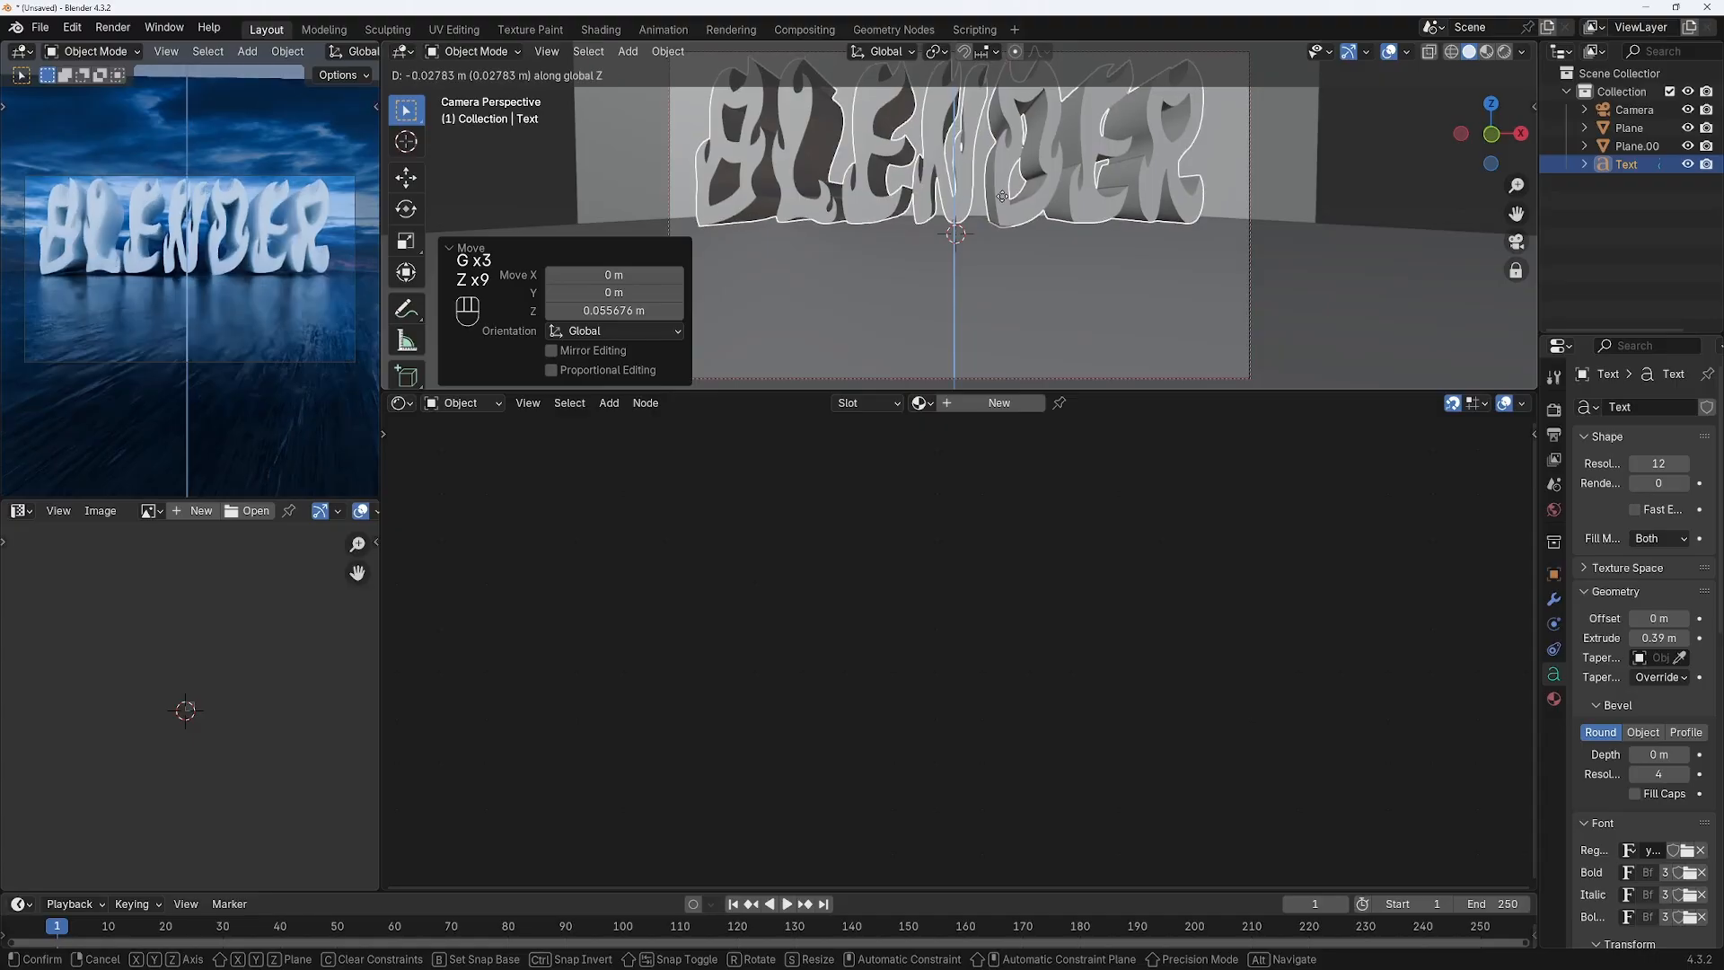
click(1002, 197)
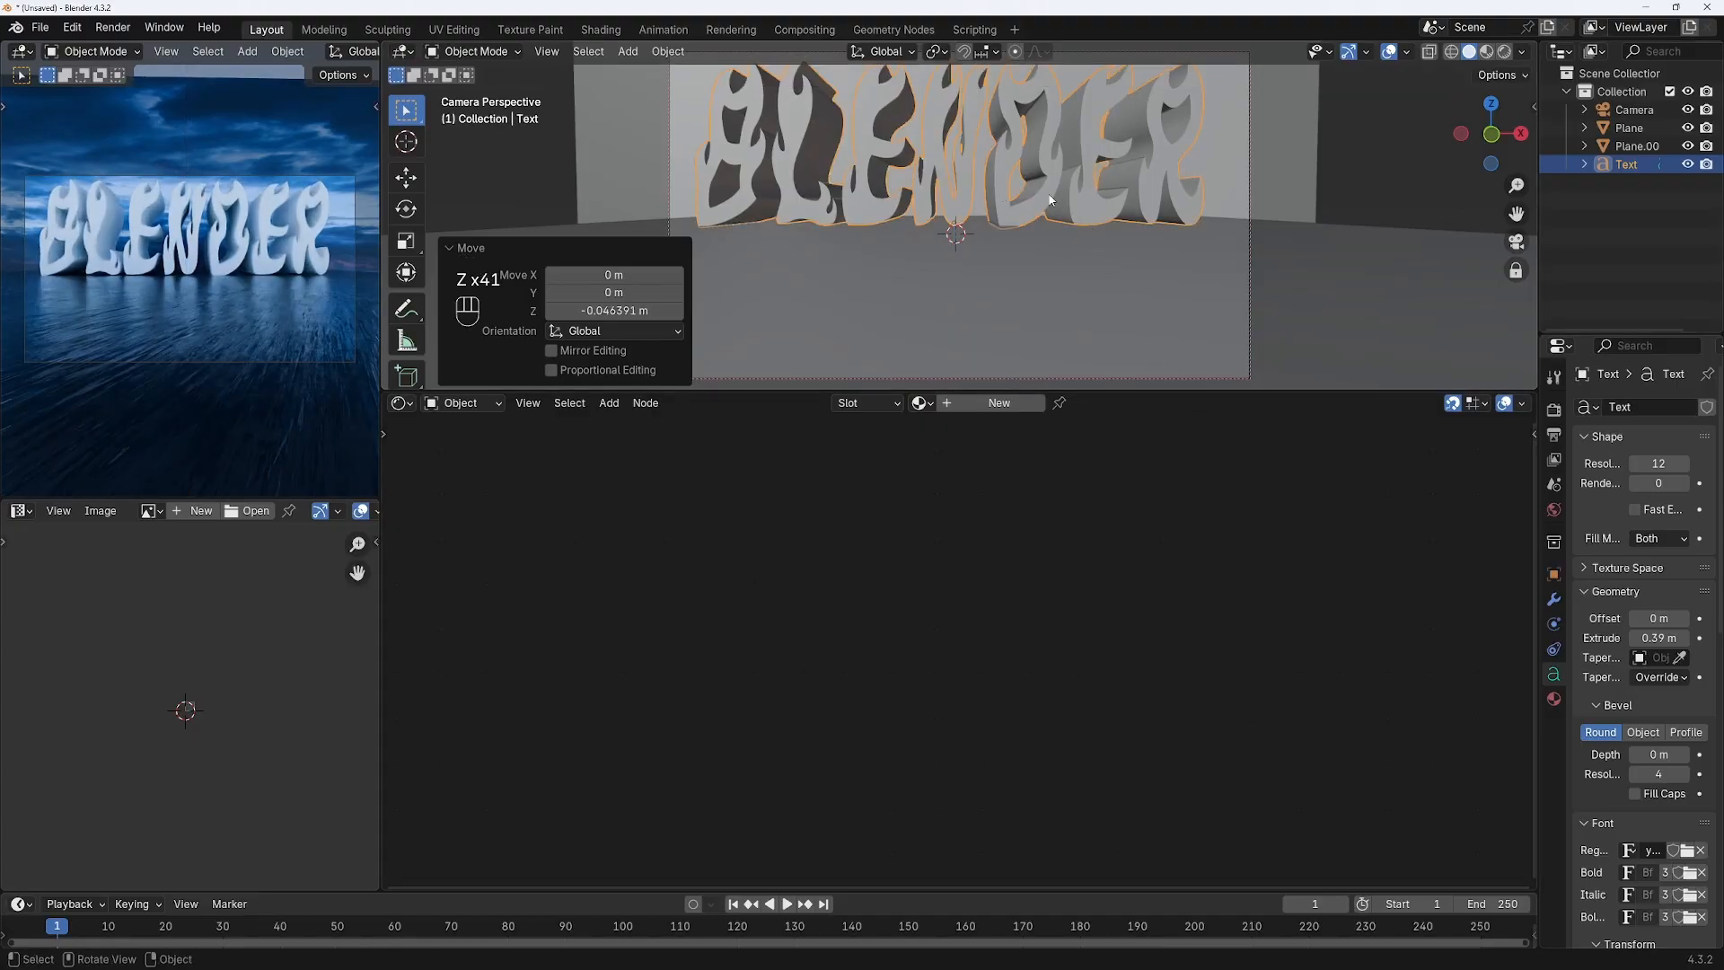
- Create a new glass-like material for the text with Roughness 0.000 and Transmission Weight 1.000
click(996, 403)
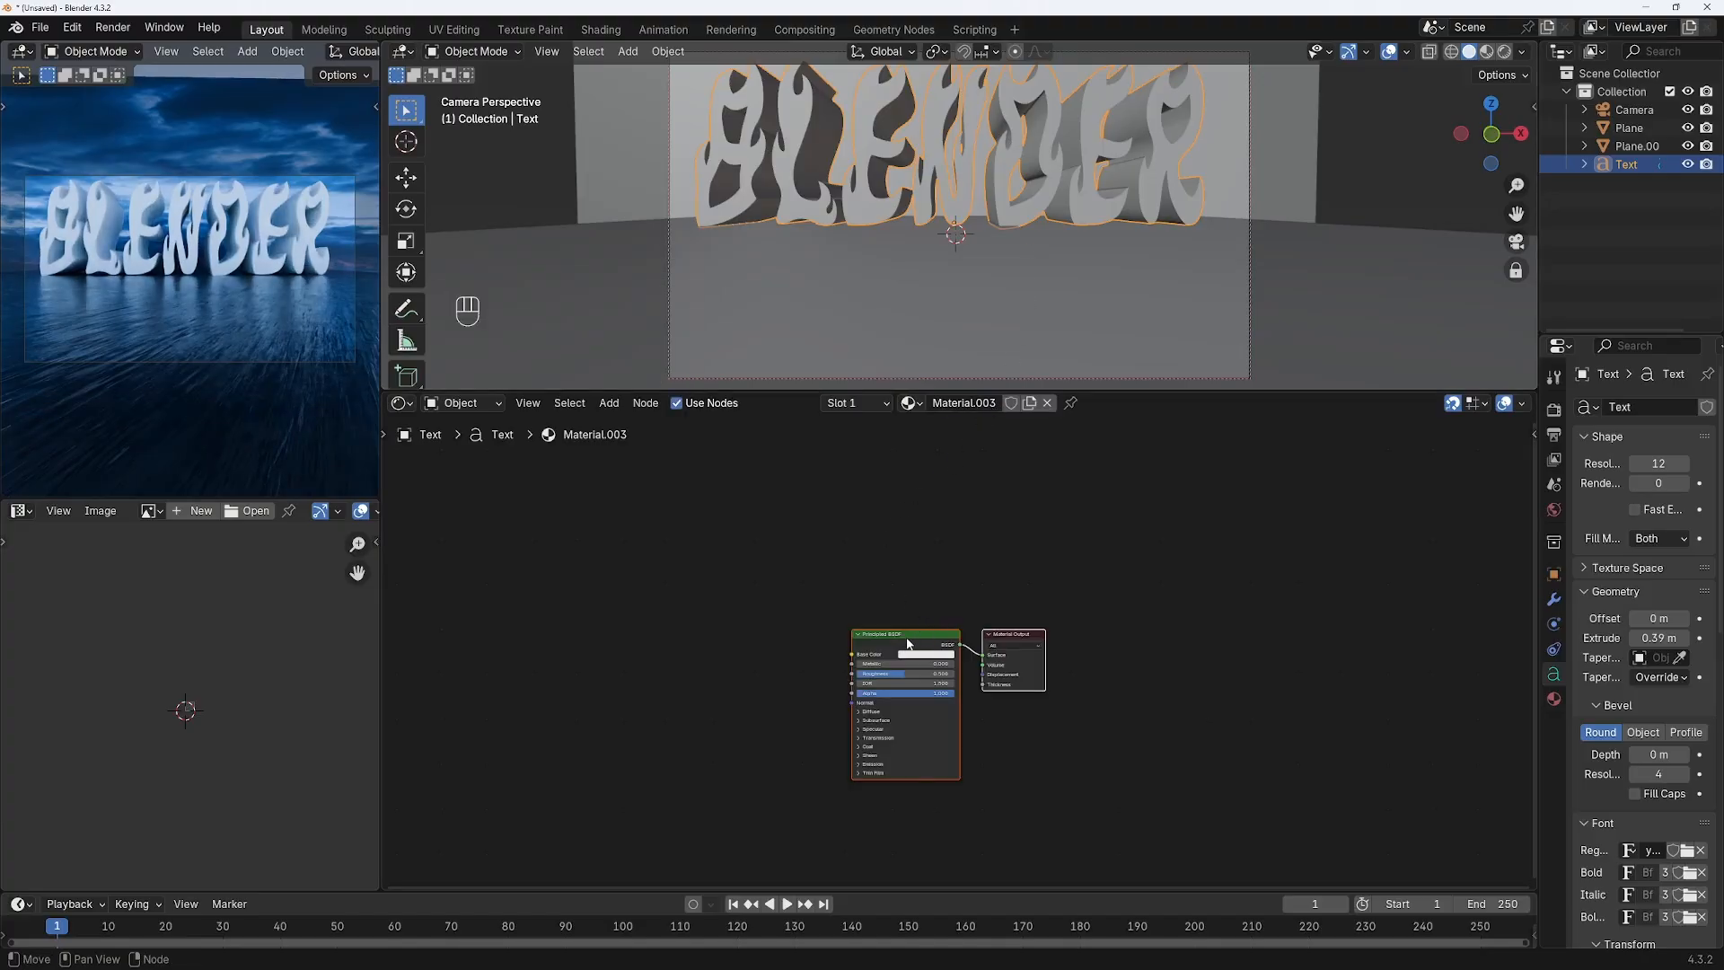
middle_drag(908, 643, 1121, 509)
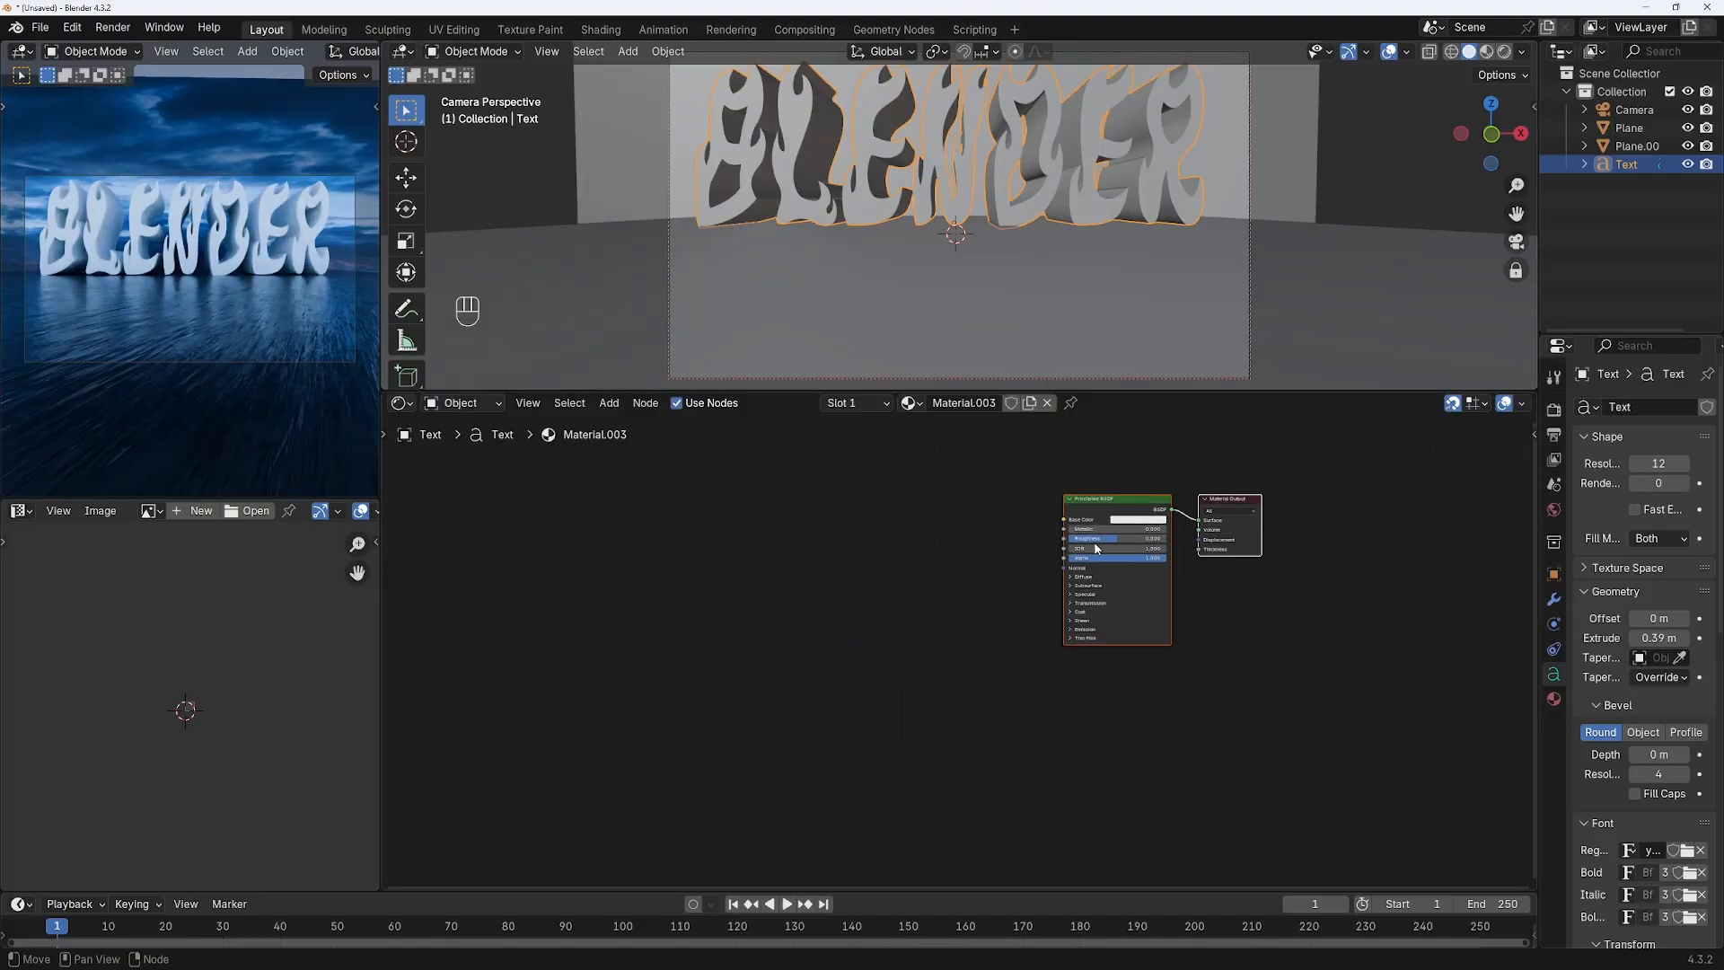
drag(1118, 542, 1063, 550)
click(1090, 602)
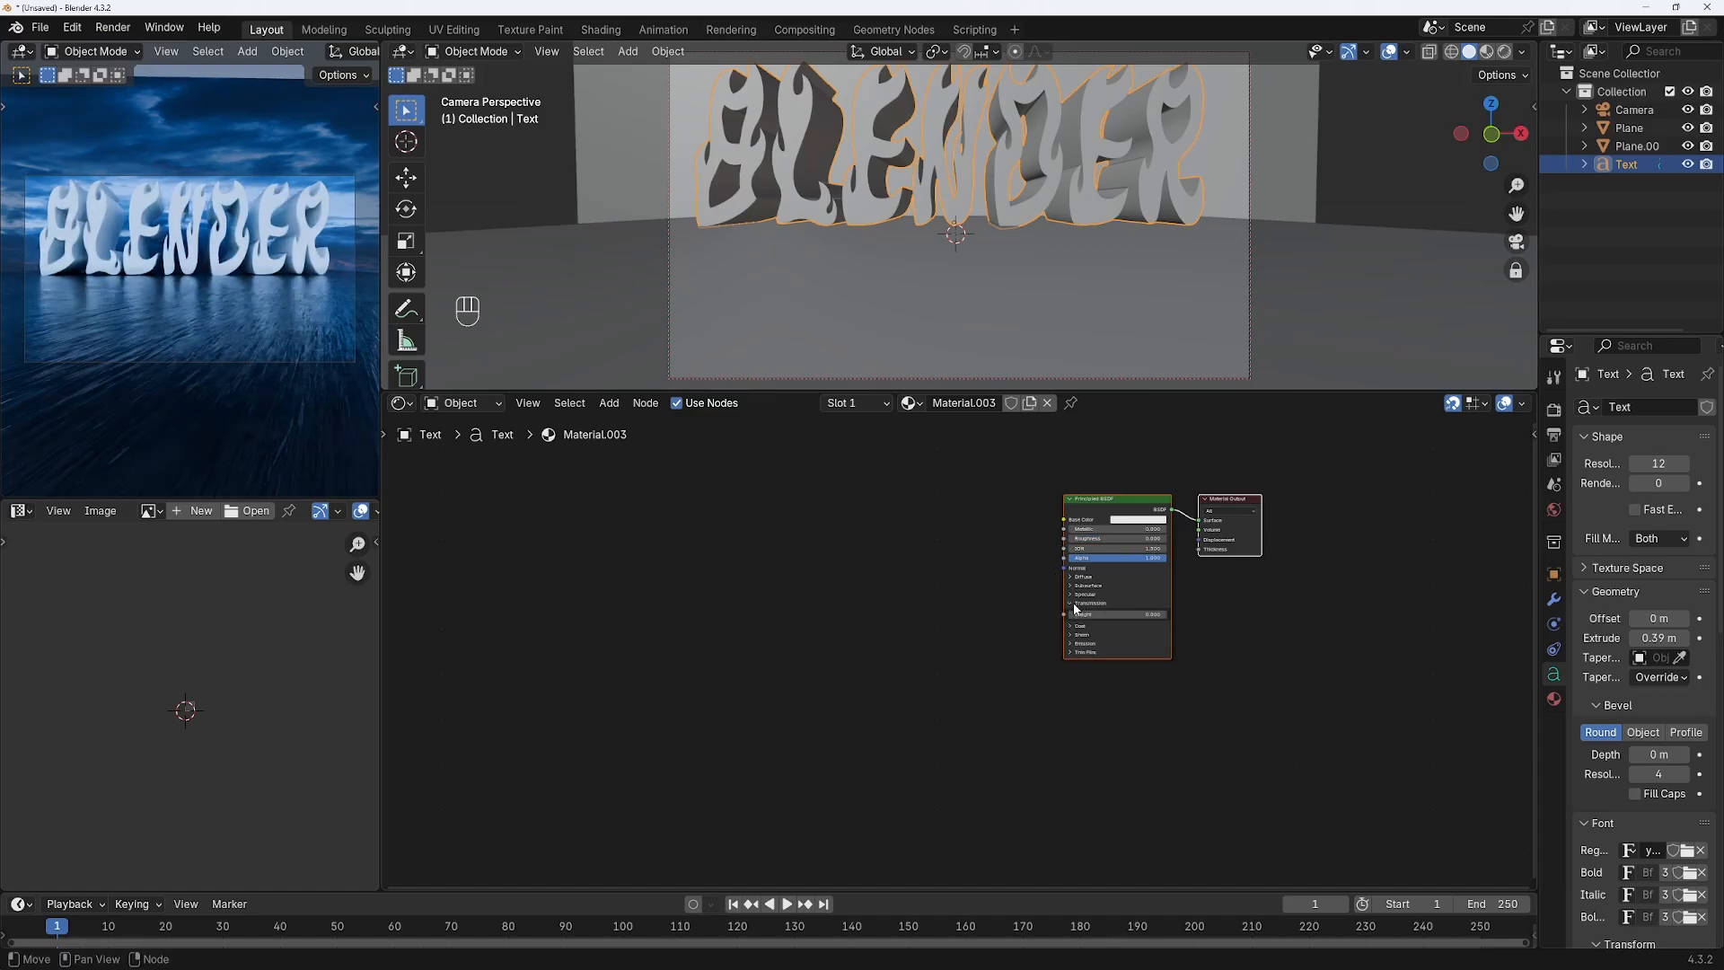
drag(1078, 617, 1177, 610)
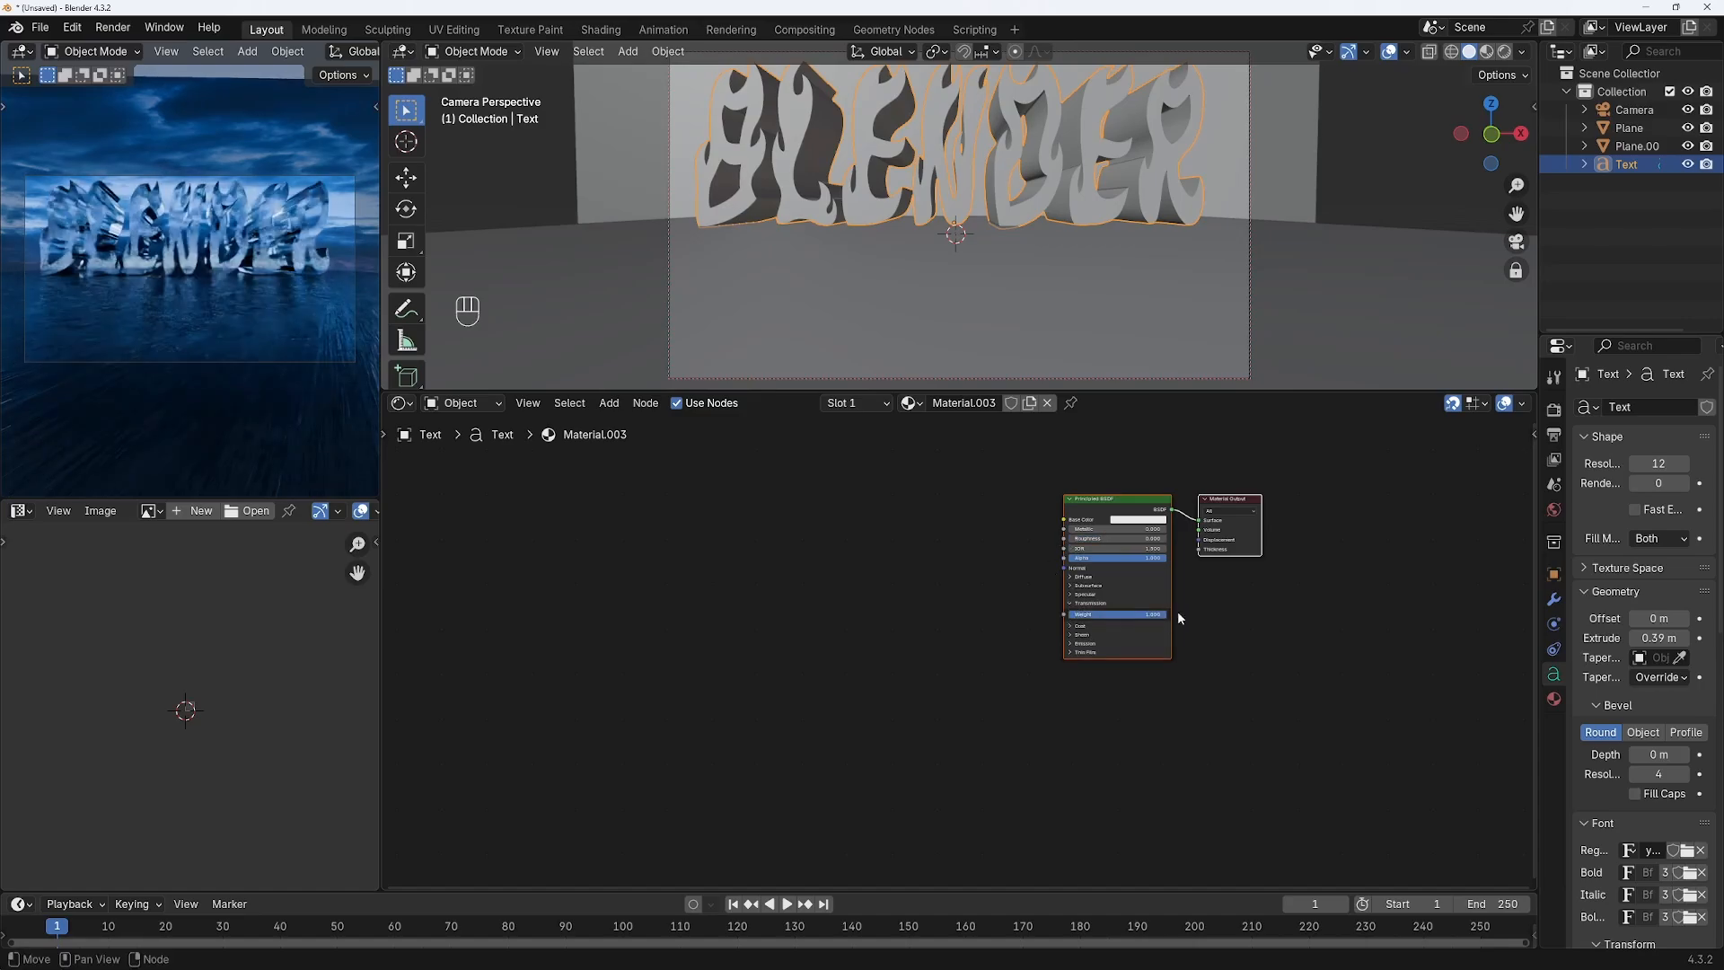
scroll(1372, 552, up, 3)
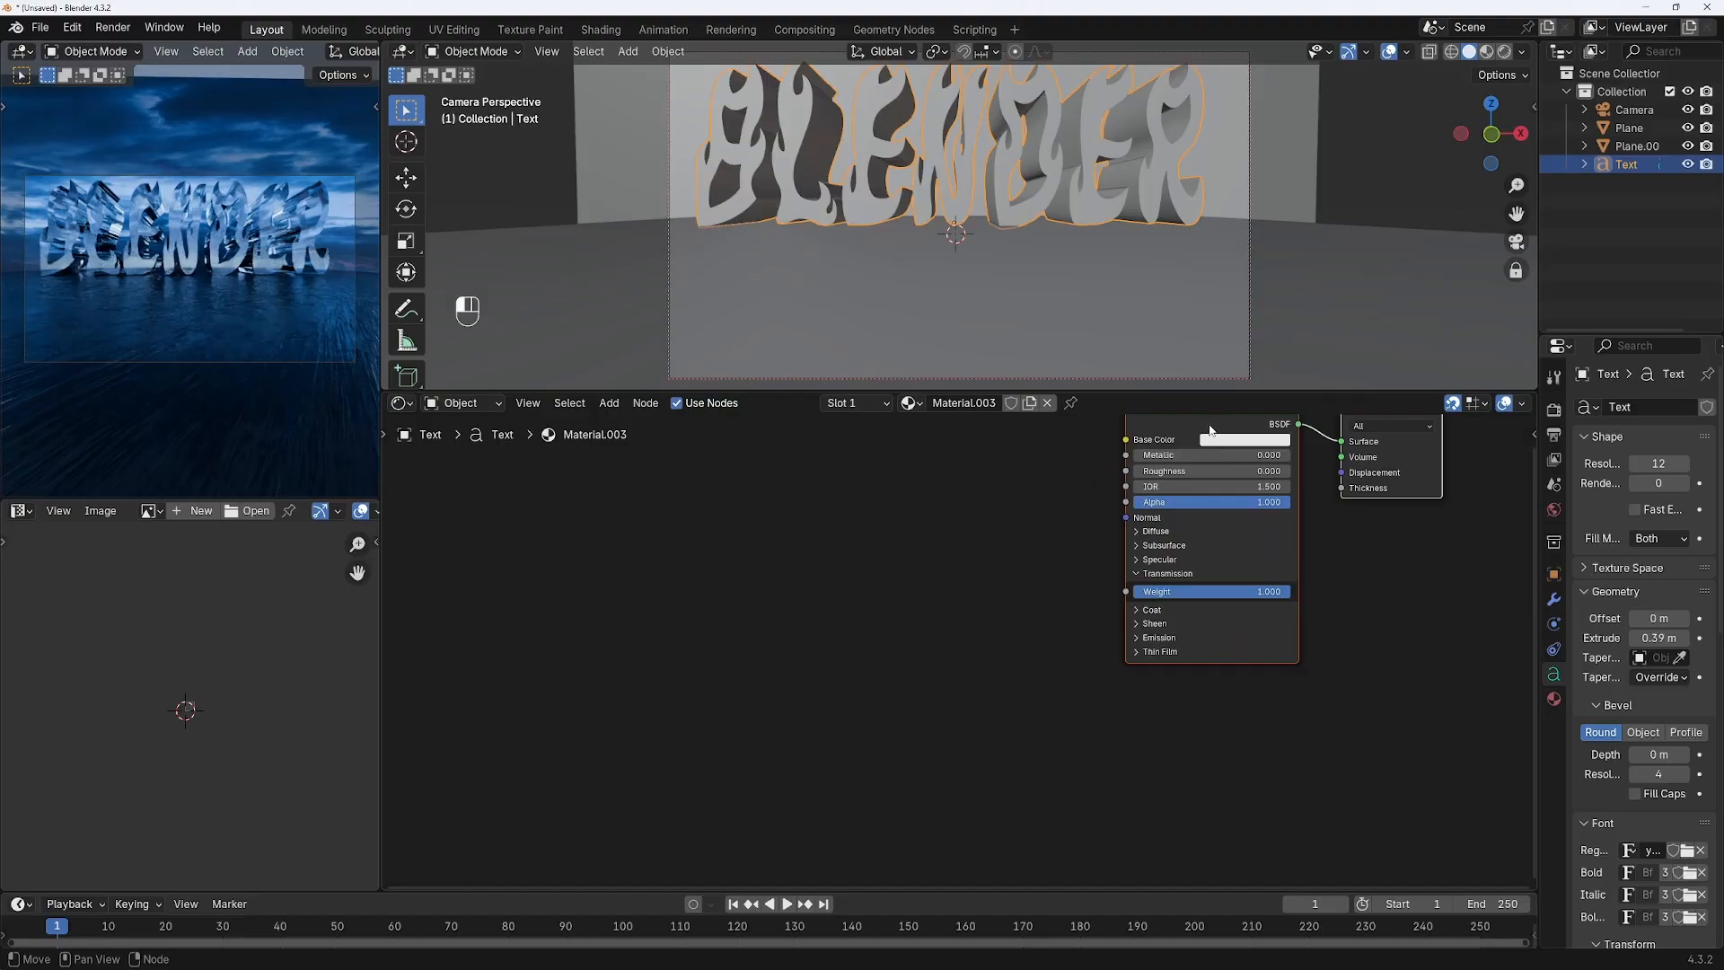
- Set the text material's Metallic to 1.000 and move the BLENDER text about 2.2 m back along Y
middle_drag(1374, 550, 1216, 607)
drag(996, 513, 1133, 512)
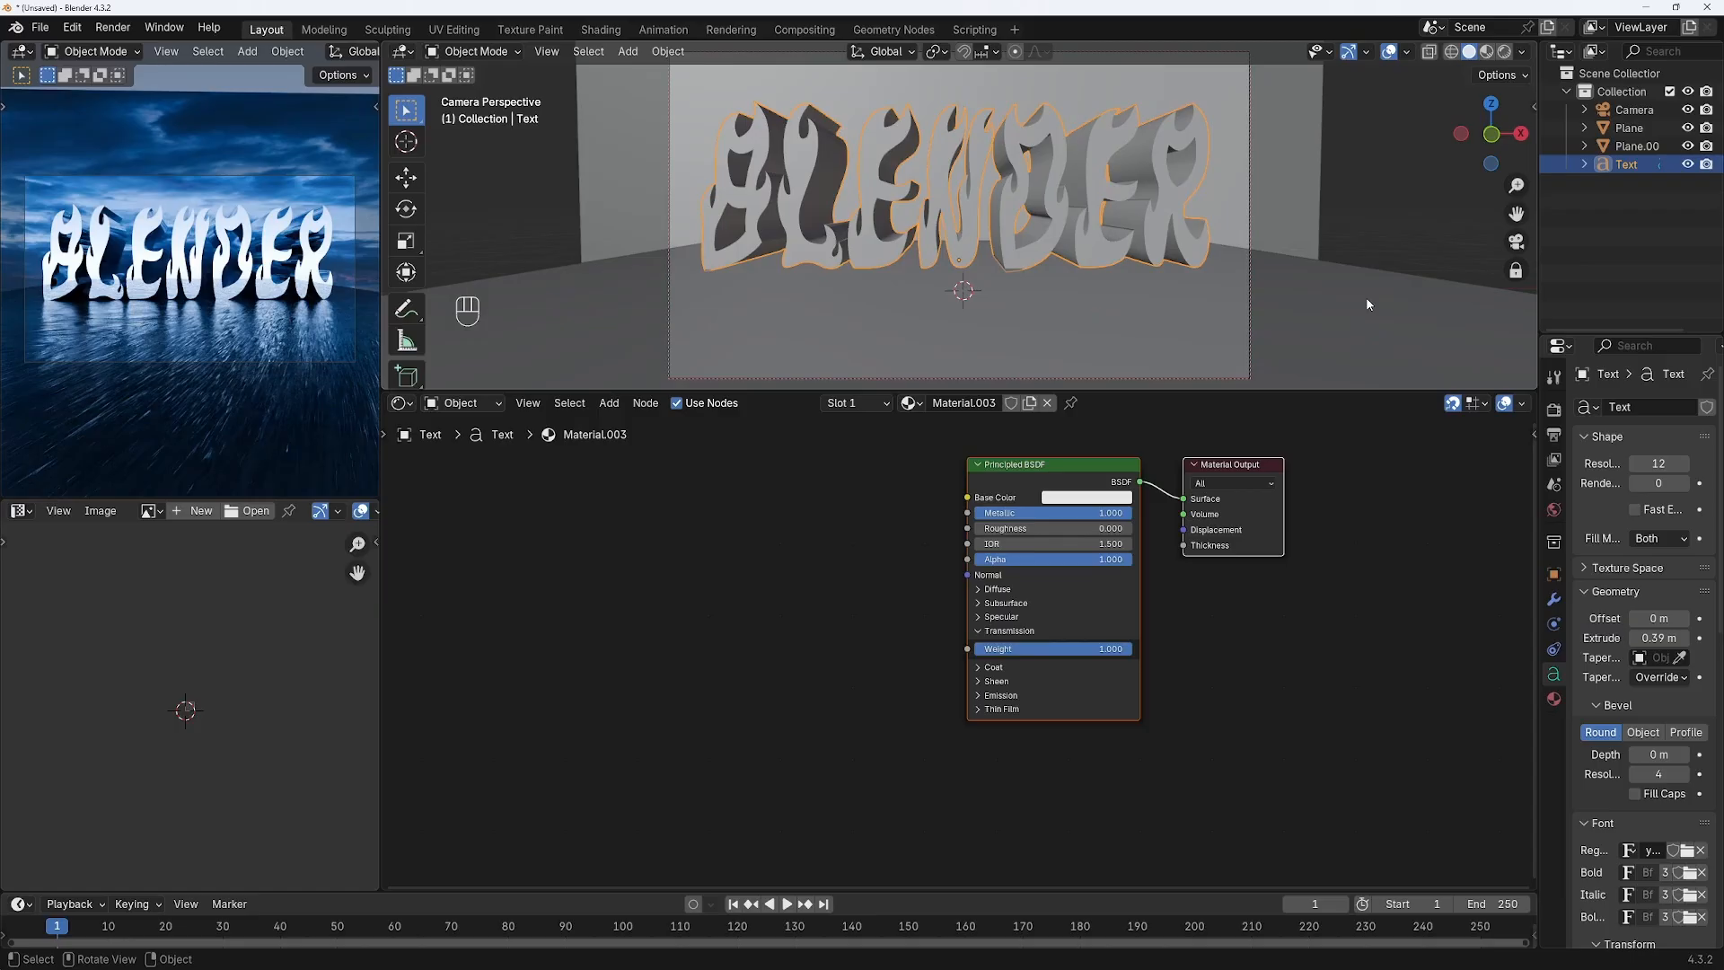
click(1491, 106)
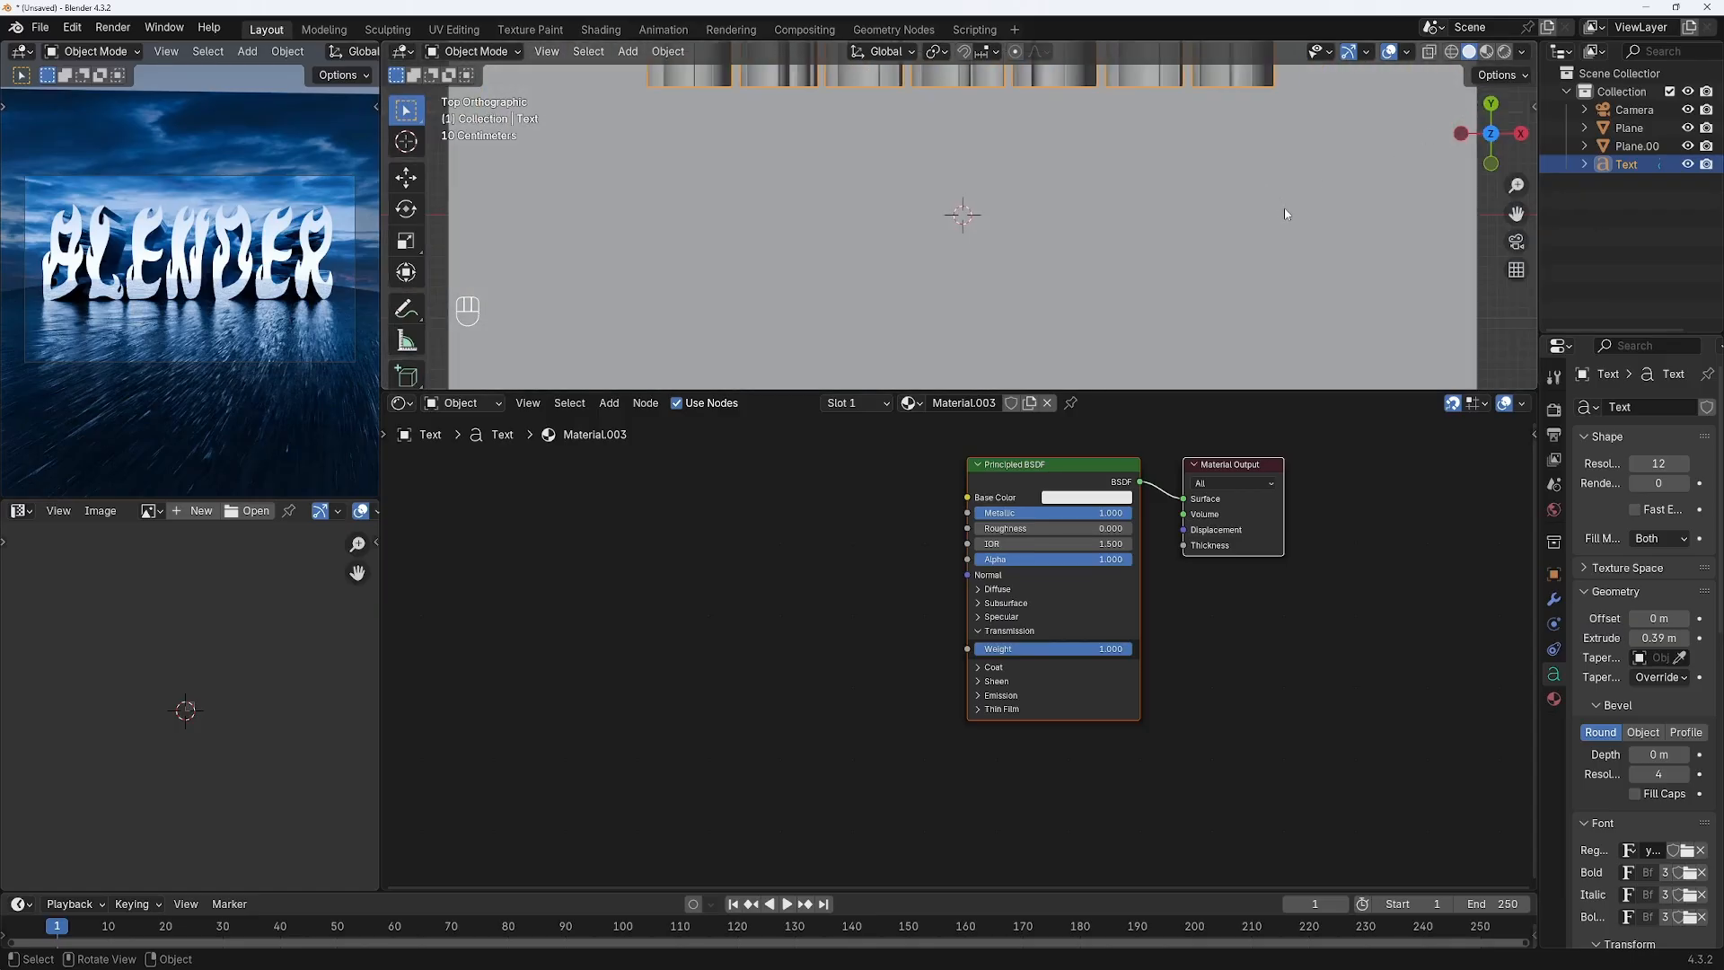
scroll(1286, 217, down, 8)
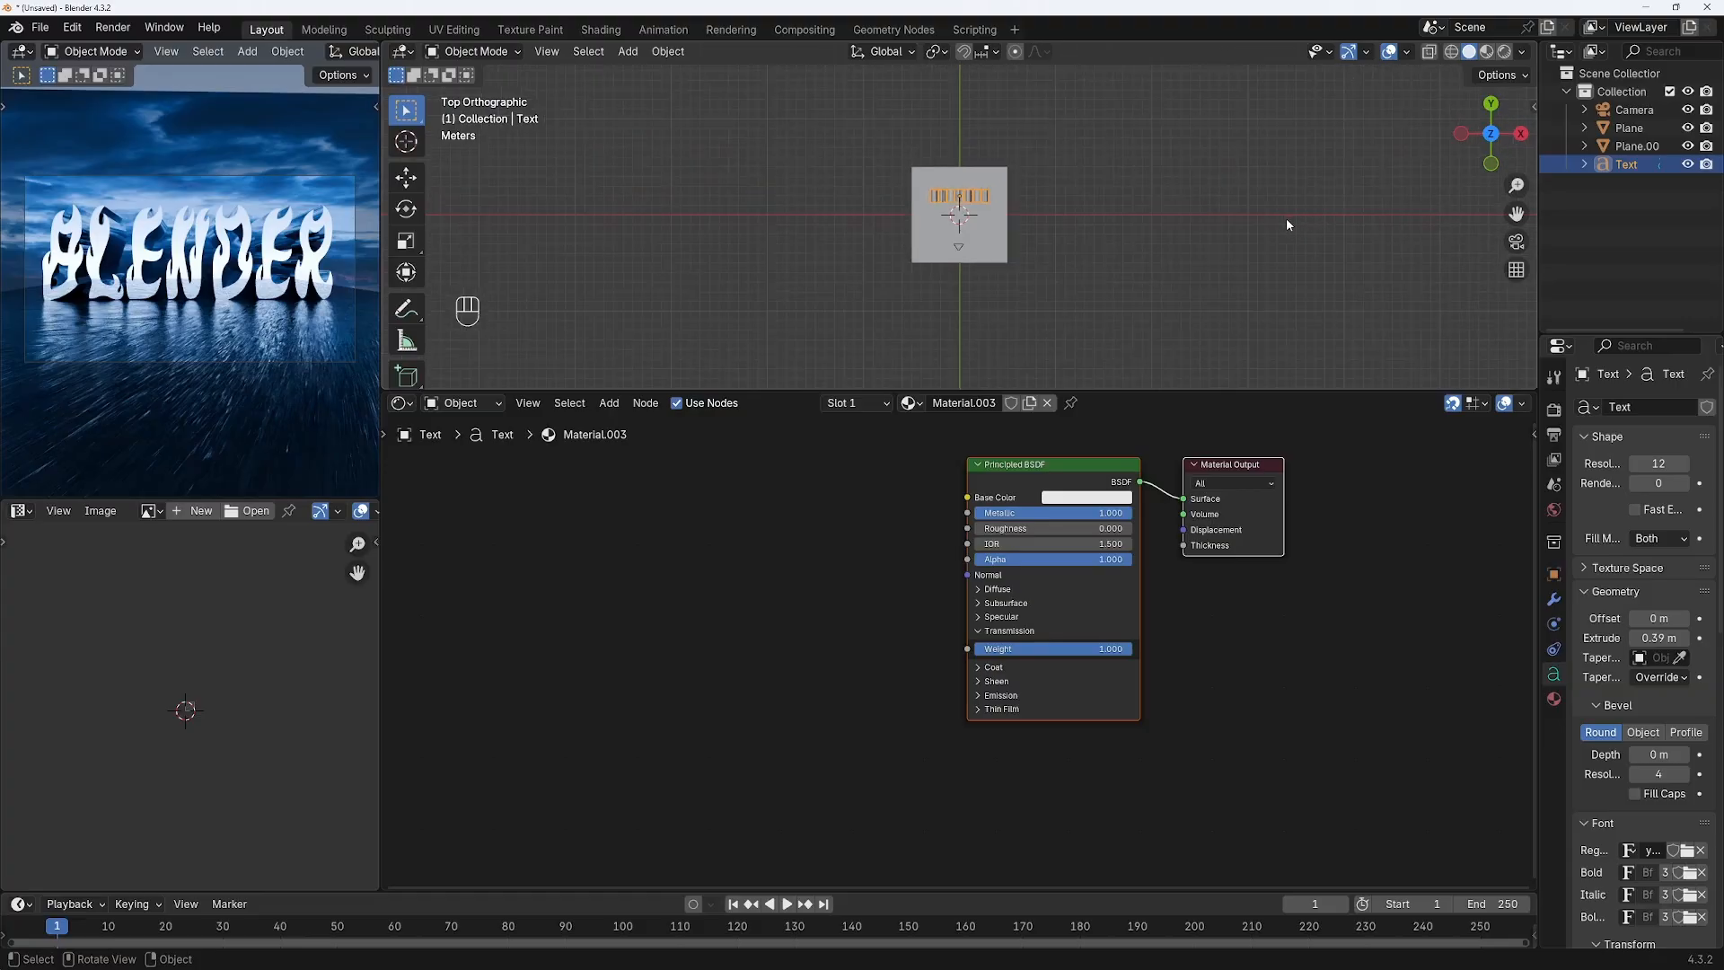
scroll(1285, 219, up, 5)
key(g)
key(y)
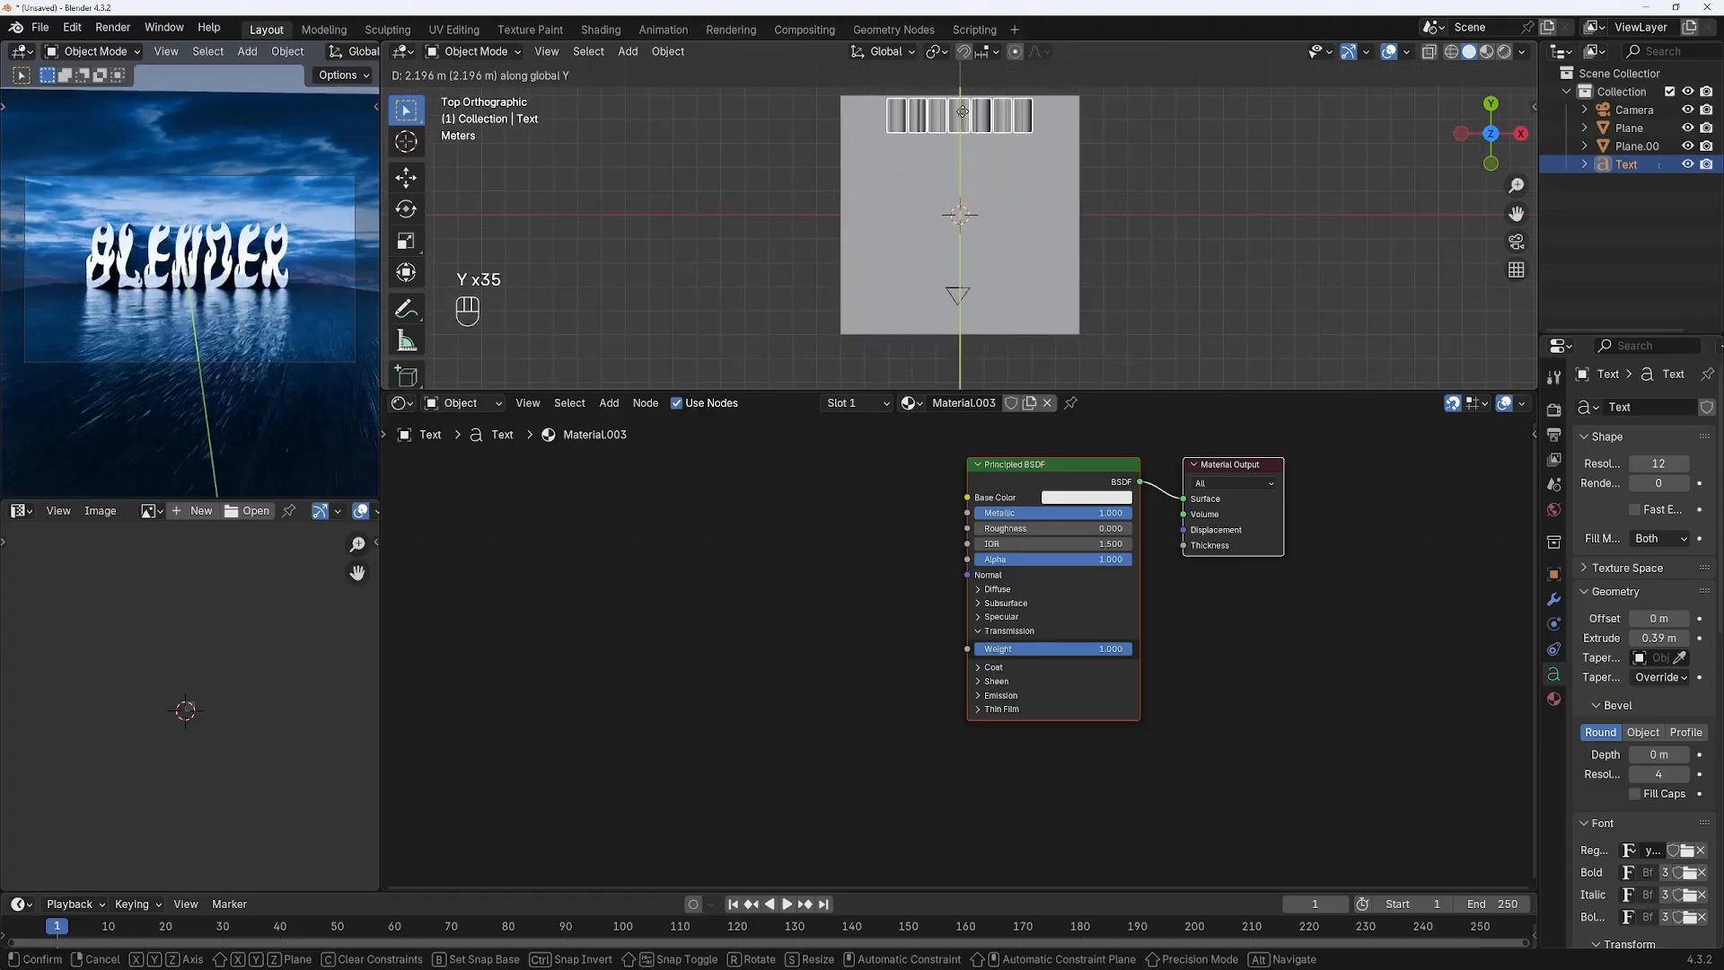
click(961, 108)
- Scale the concrete floor plane up uniformly by about 1.631
click(1059, 229)
key(s)
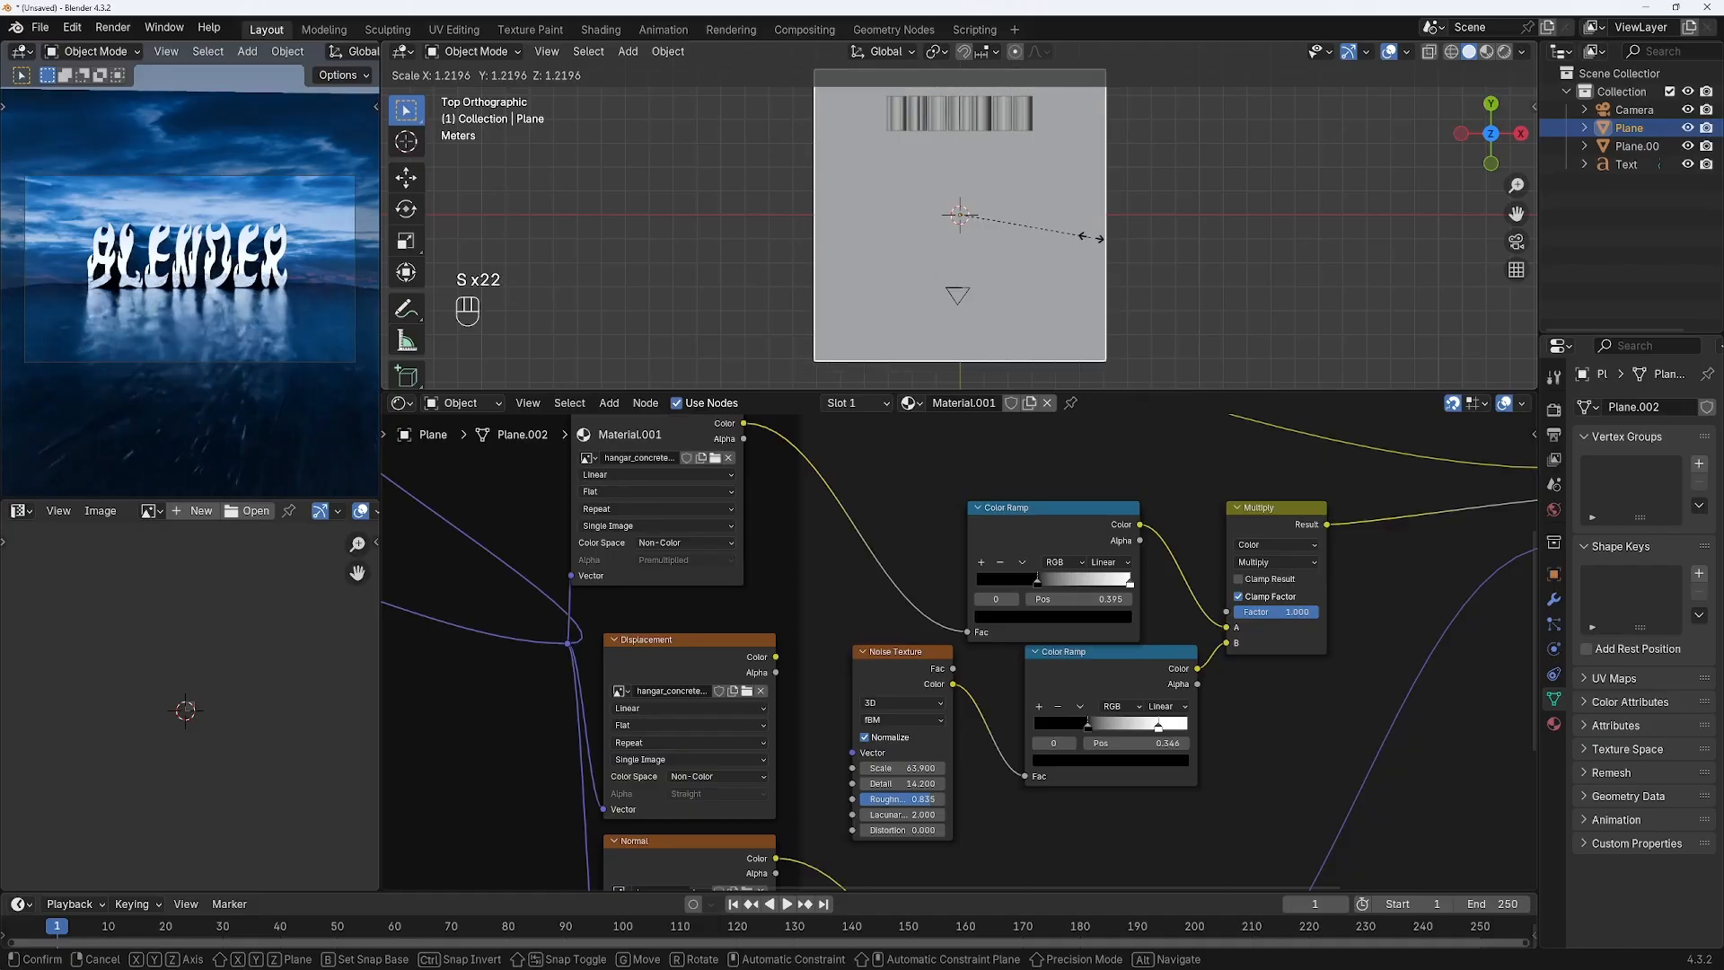
click(1135, 231)
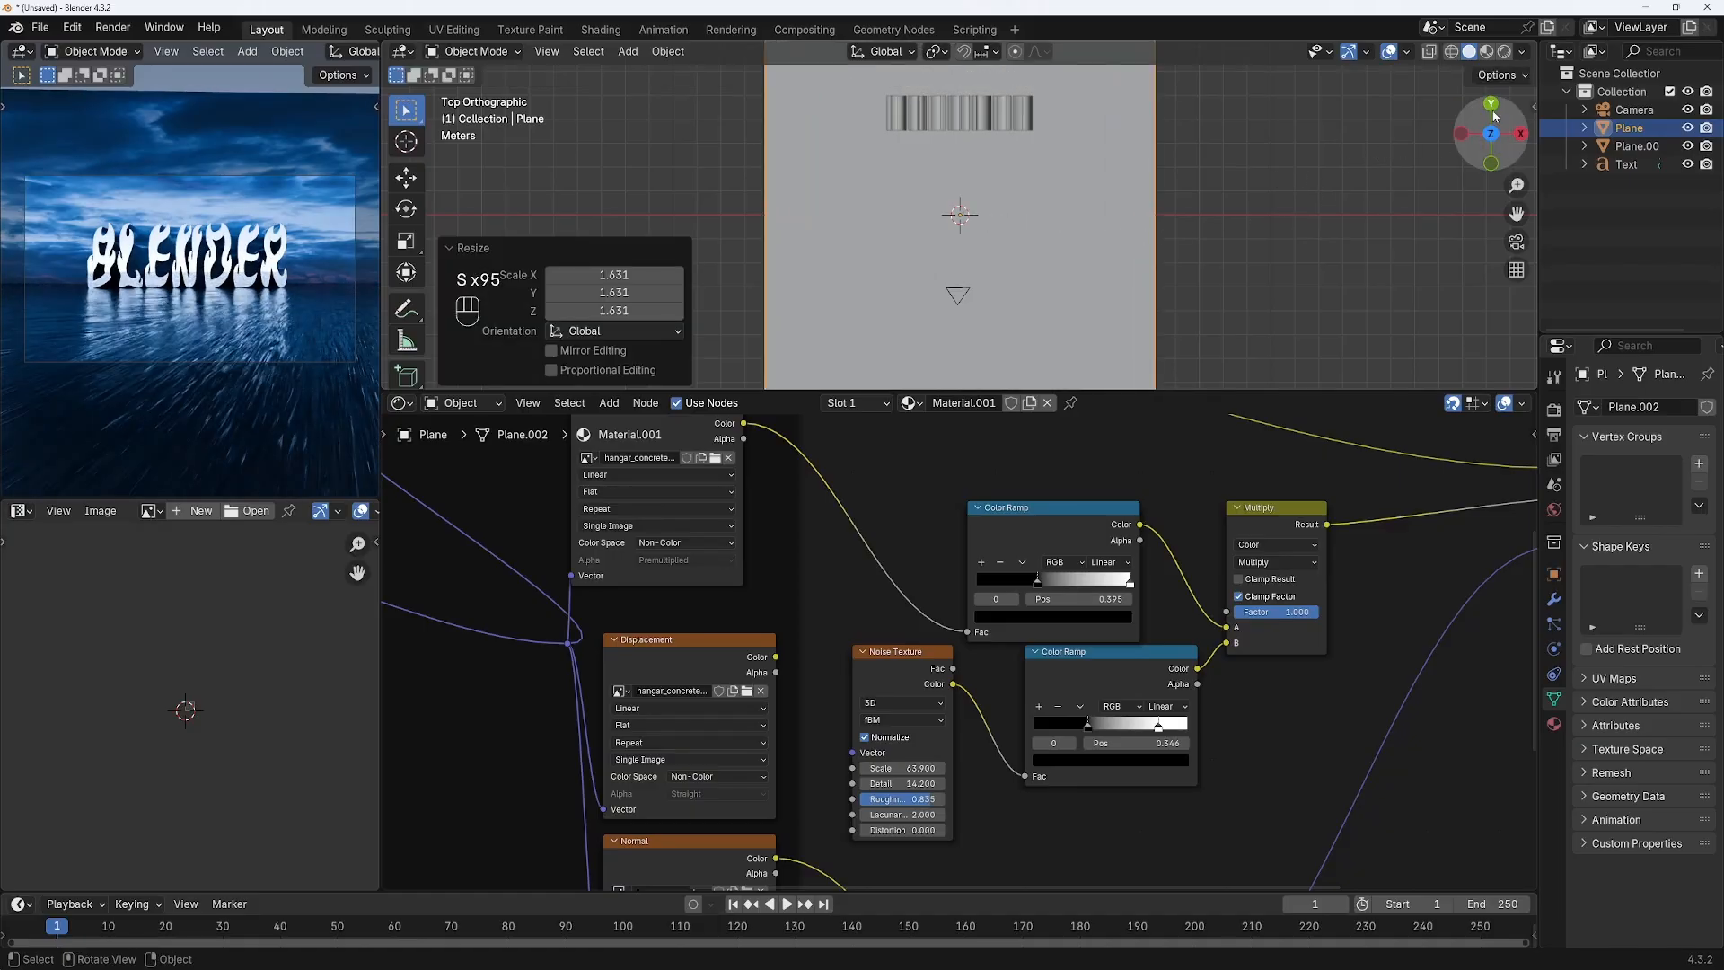
- Return to the camera view and bring the camera closer until the BLENDER text nearly fills the frame's width
drag(1494, 136, 1496, 200)
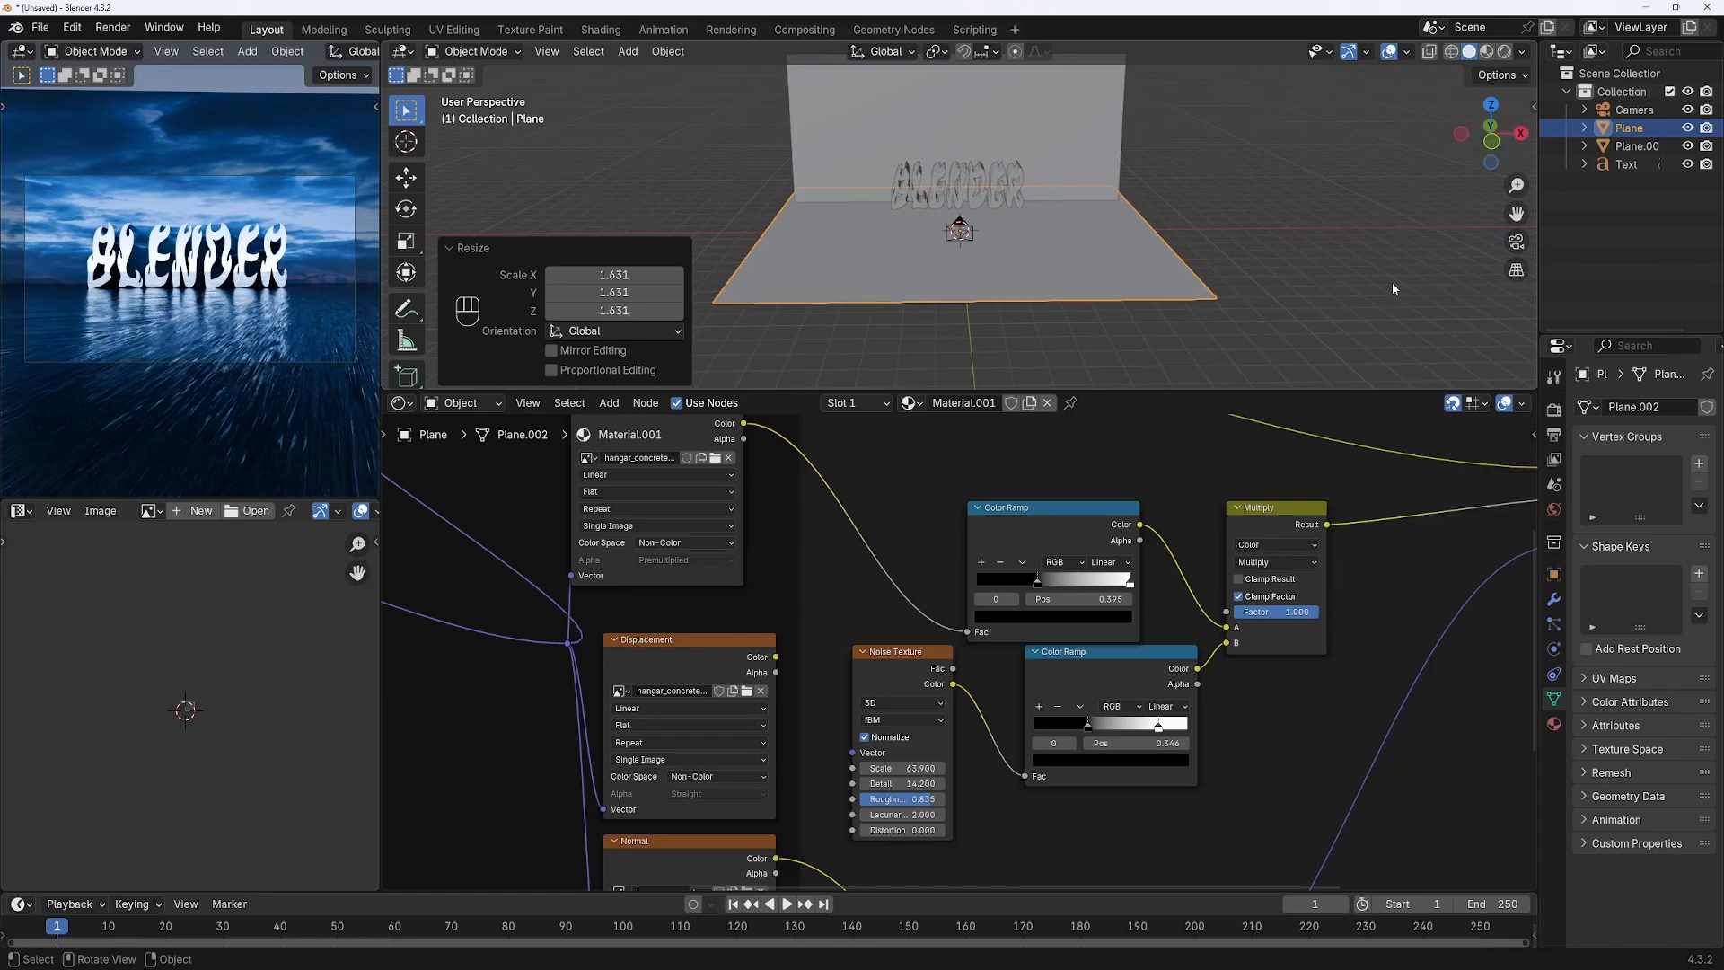
key(KP_0)
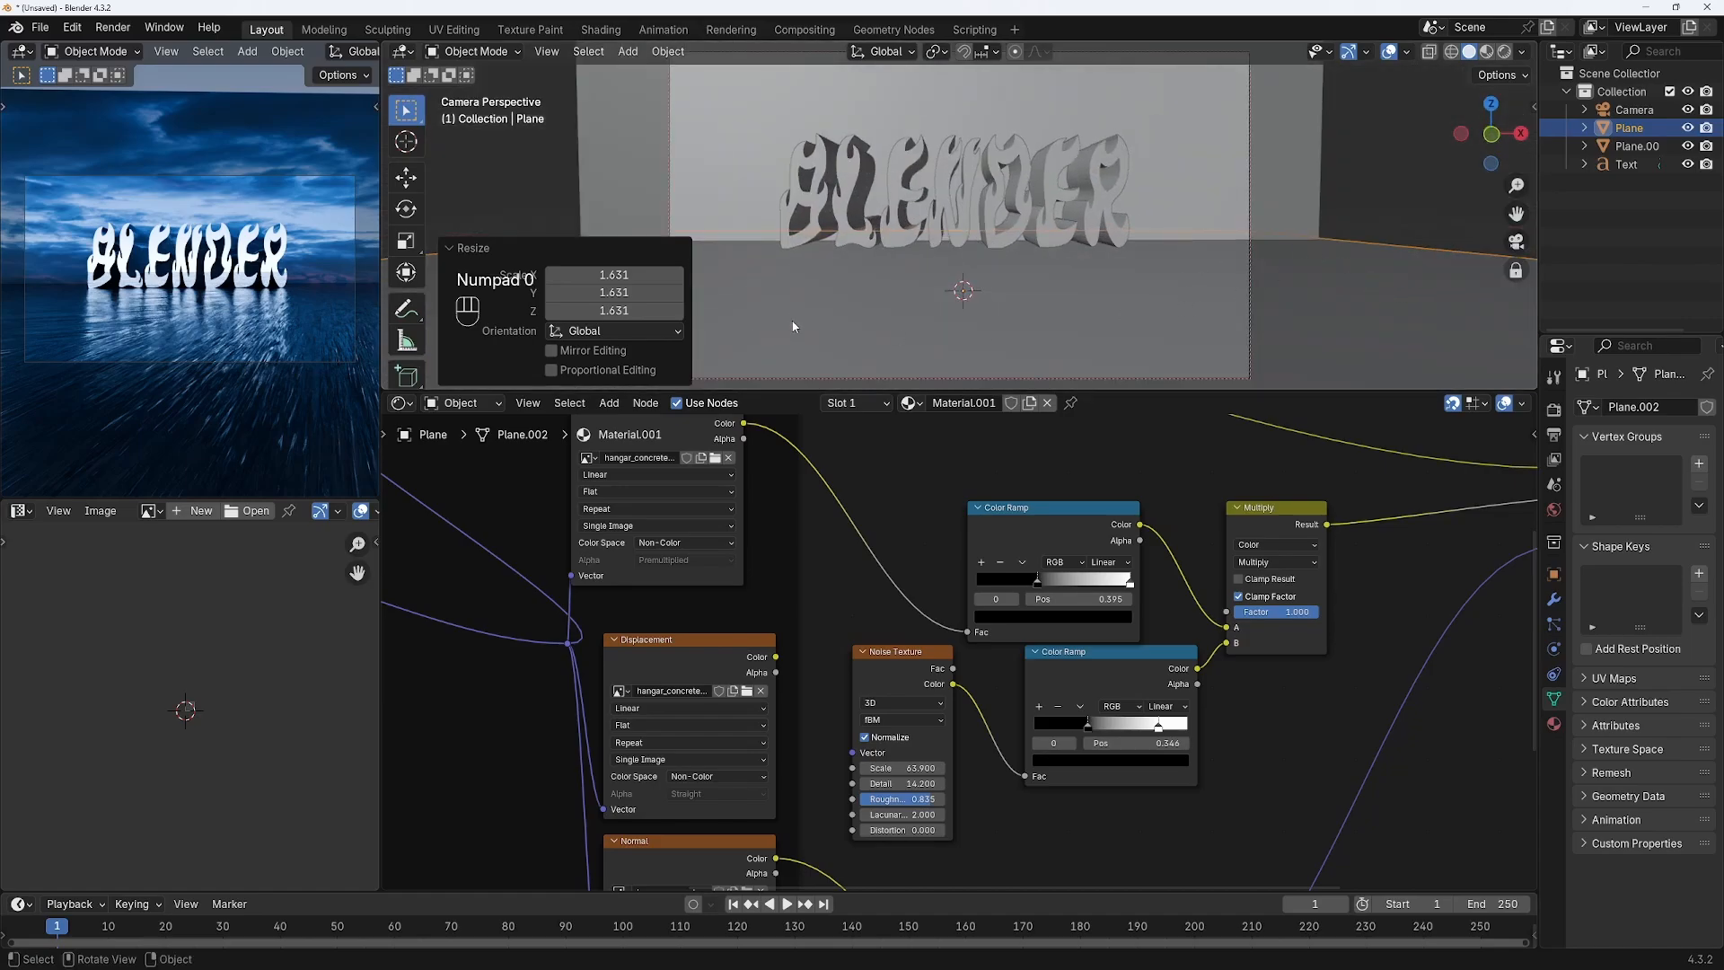
scroll(1108, 201, up, 3)
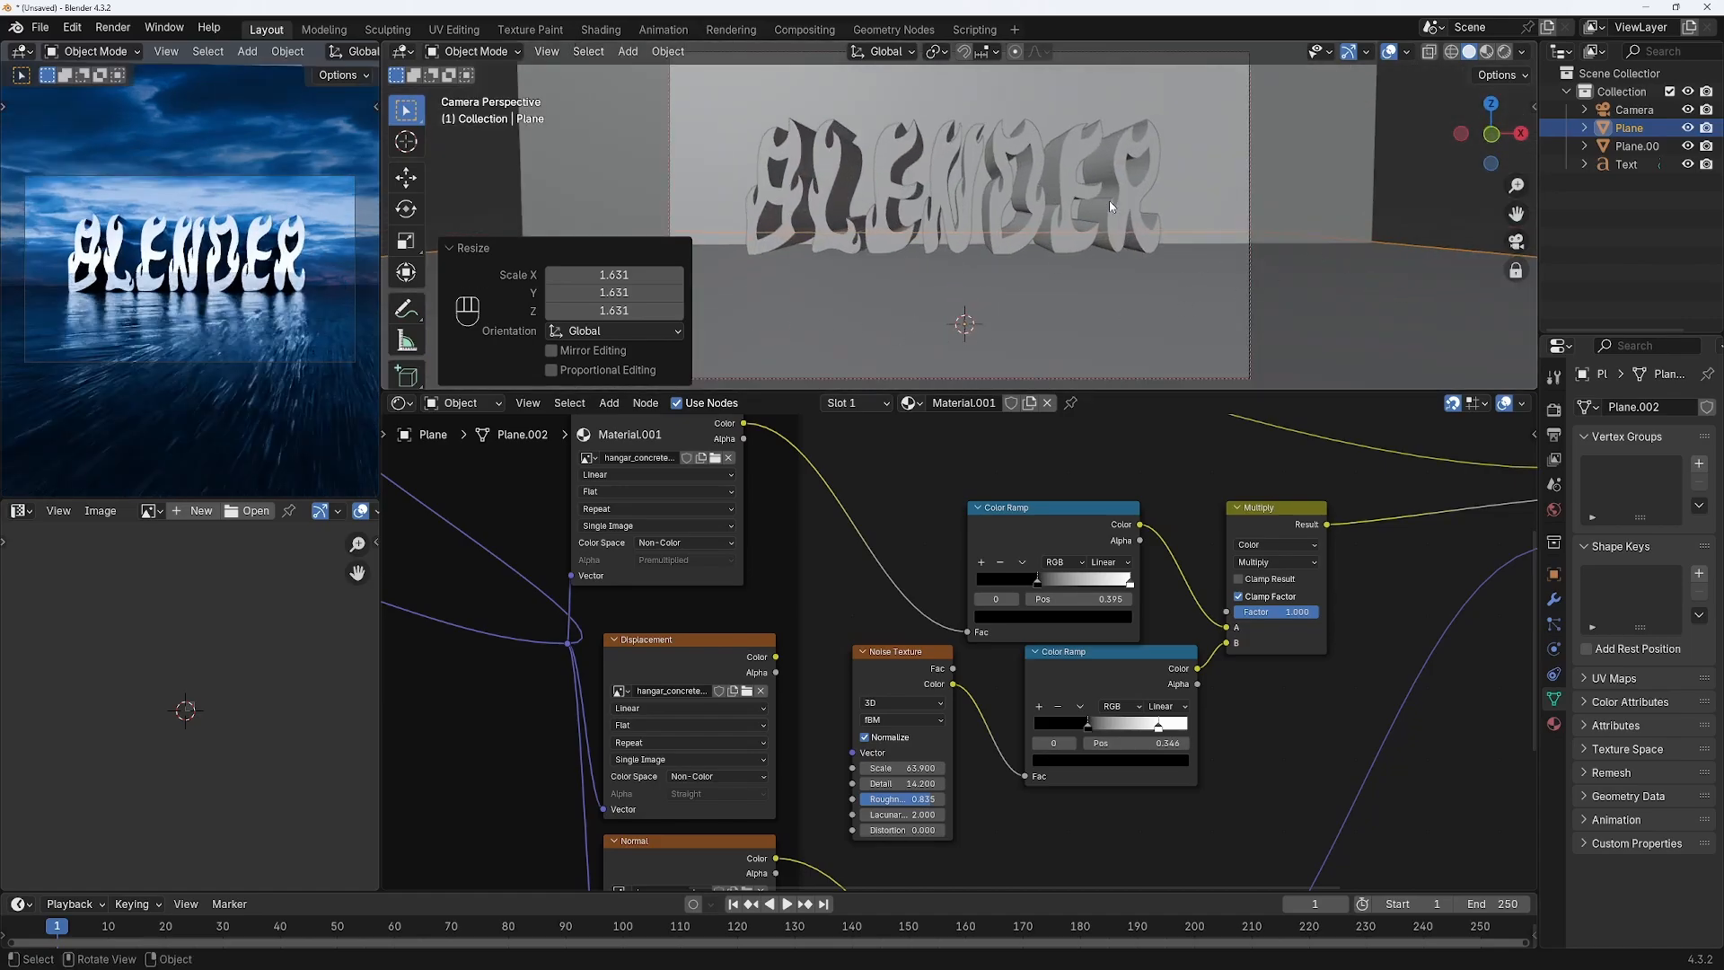
scroll(1108, 201, up, 1)
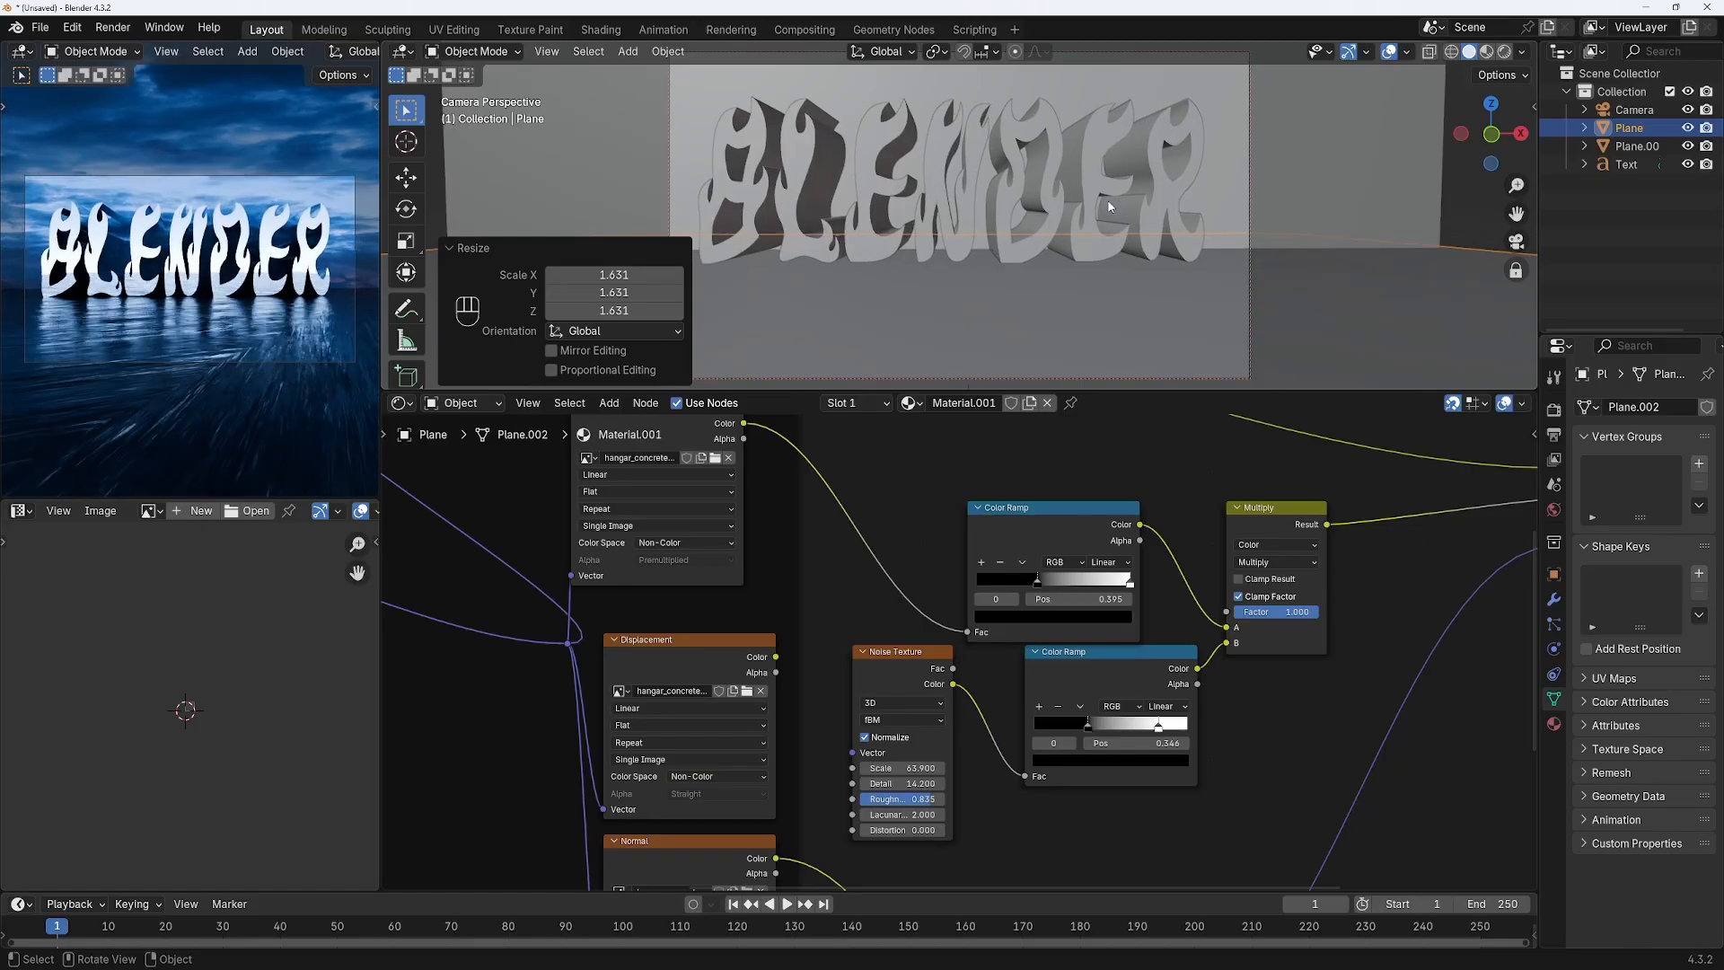
scroll(1108, 207, up, 1)
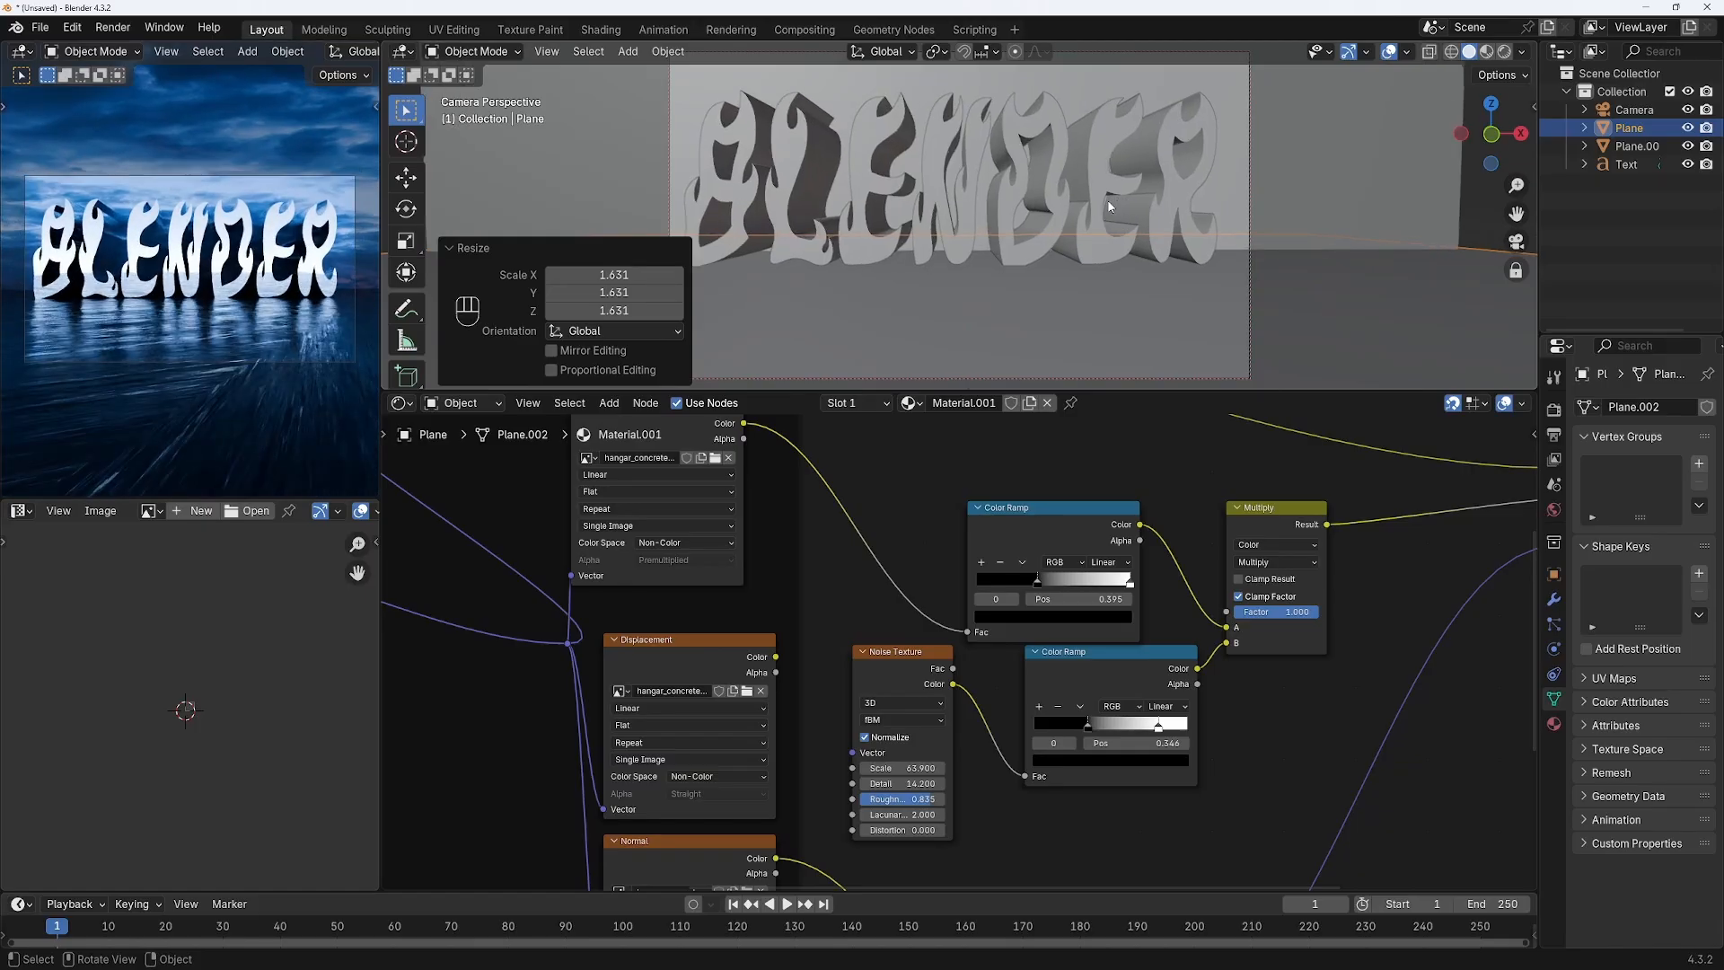
scroll(1108, 206, down, 1)
- Connect the backdrop's sky image colour to its shader's Emission Color and set the Emission Strength to 1.750
click(1324, 163)
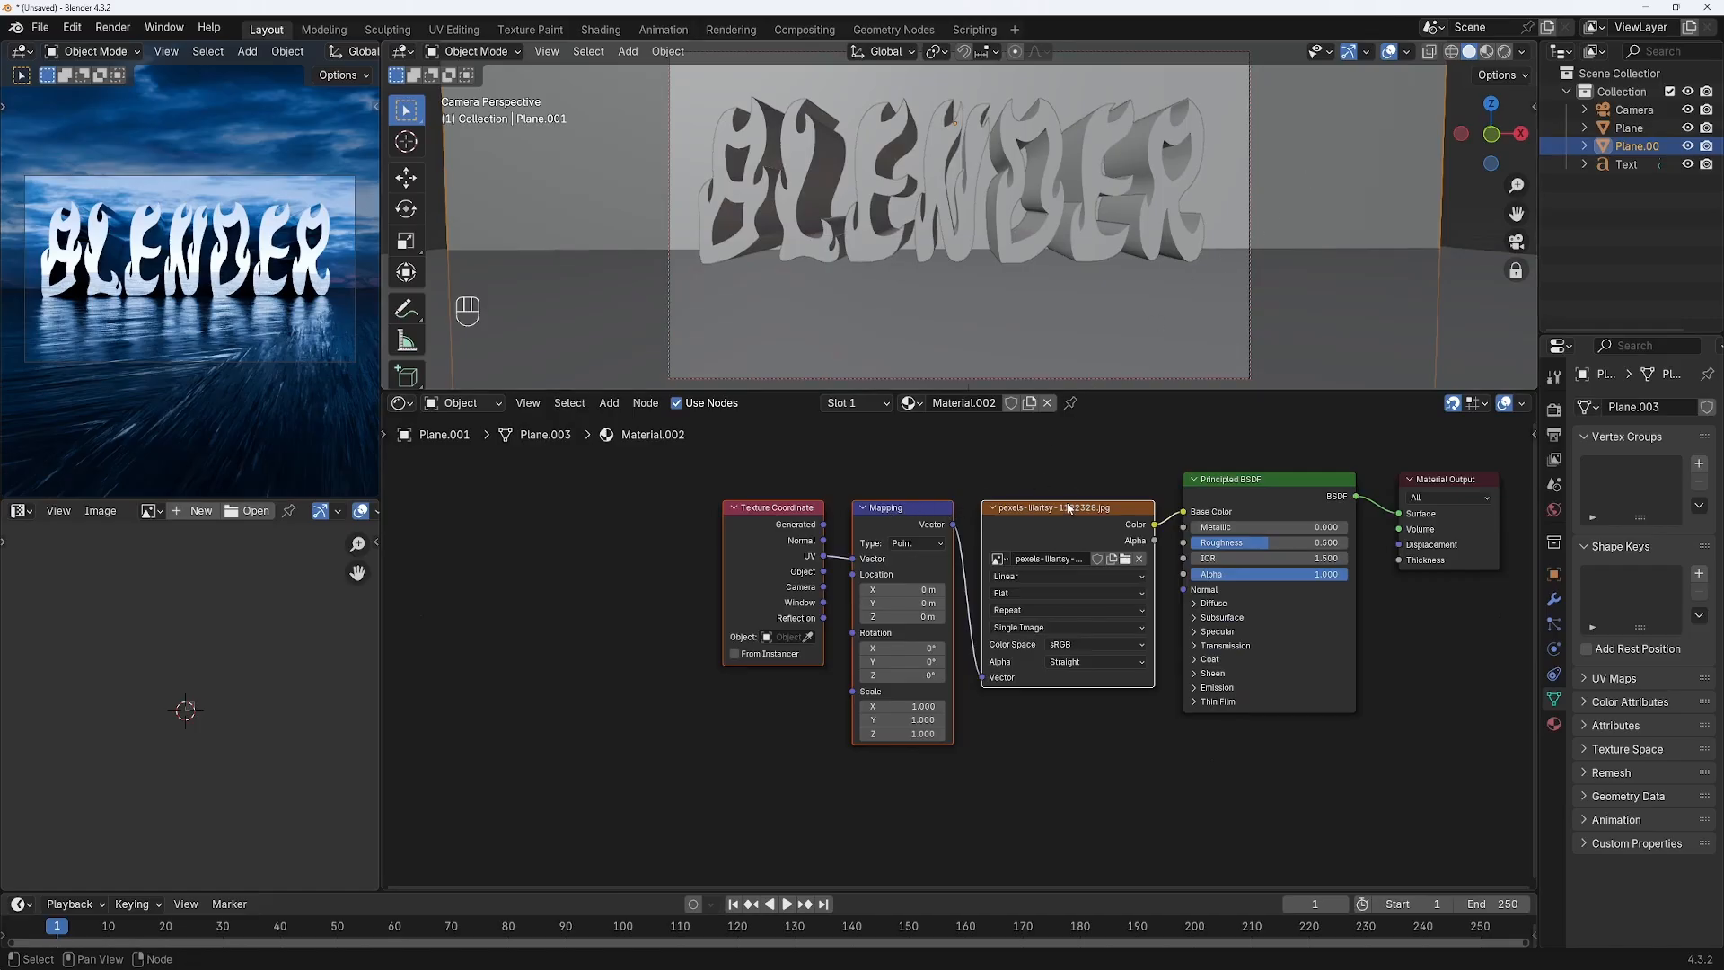
drag(1067, 507, 966, 492)
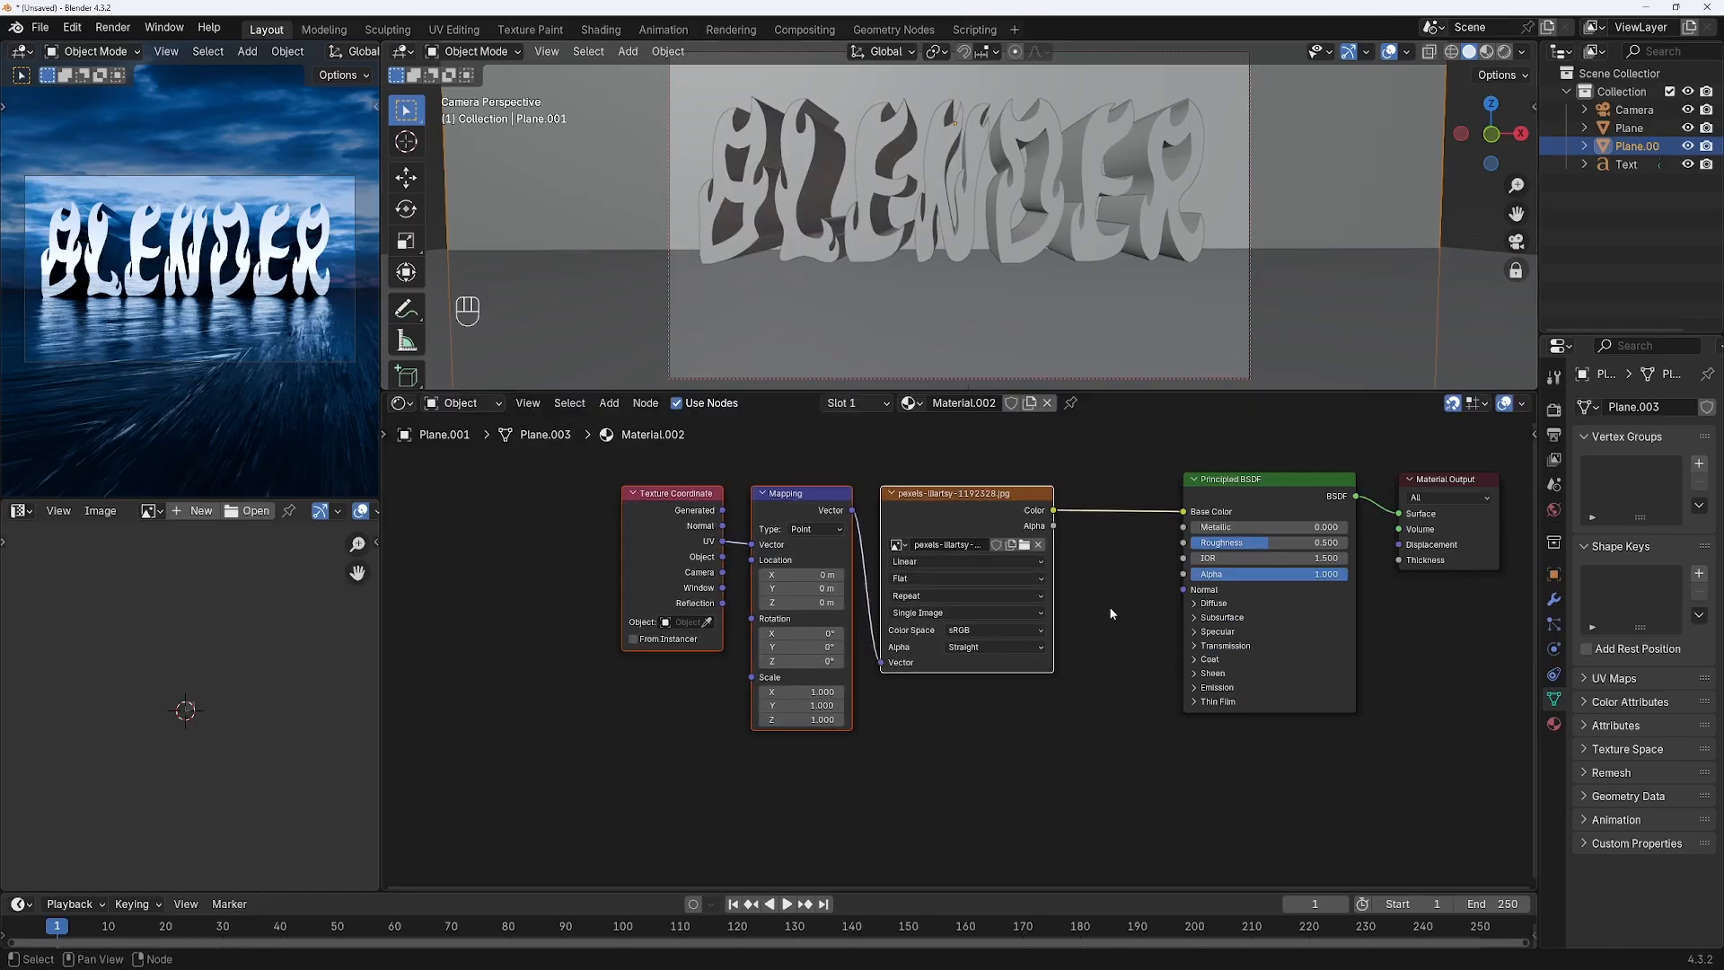
click(1194, 688)
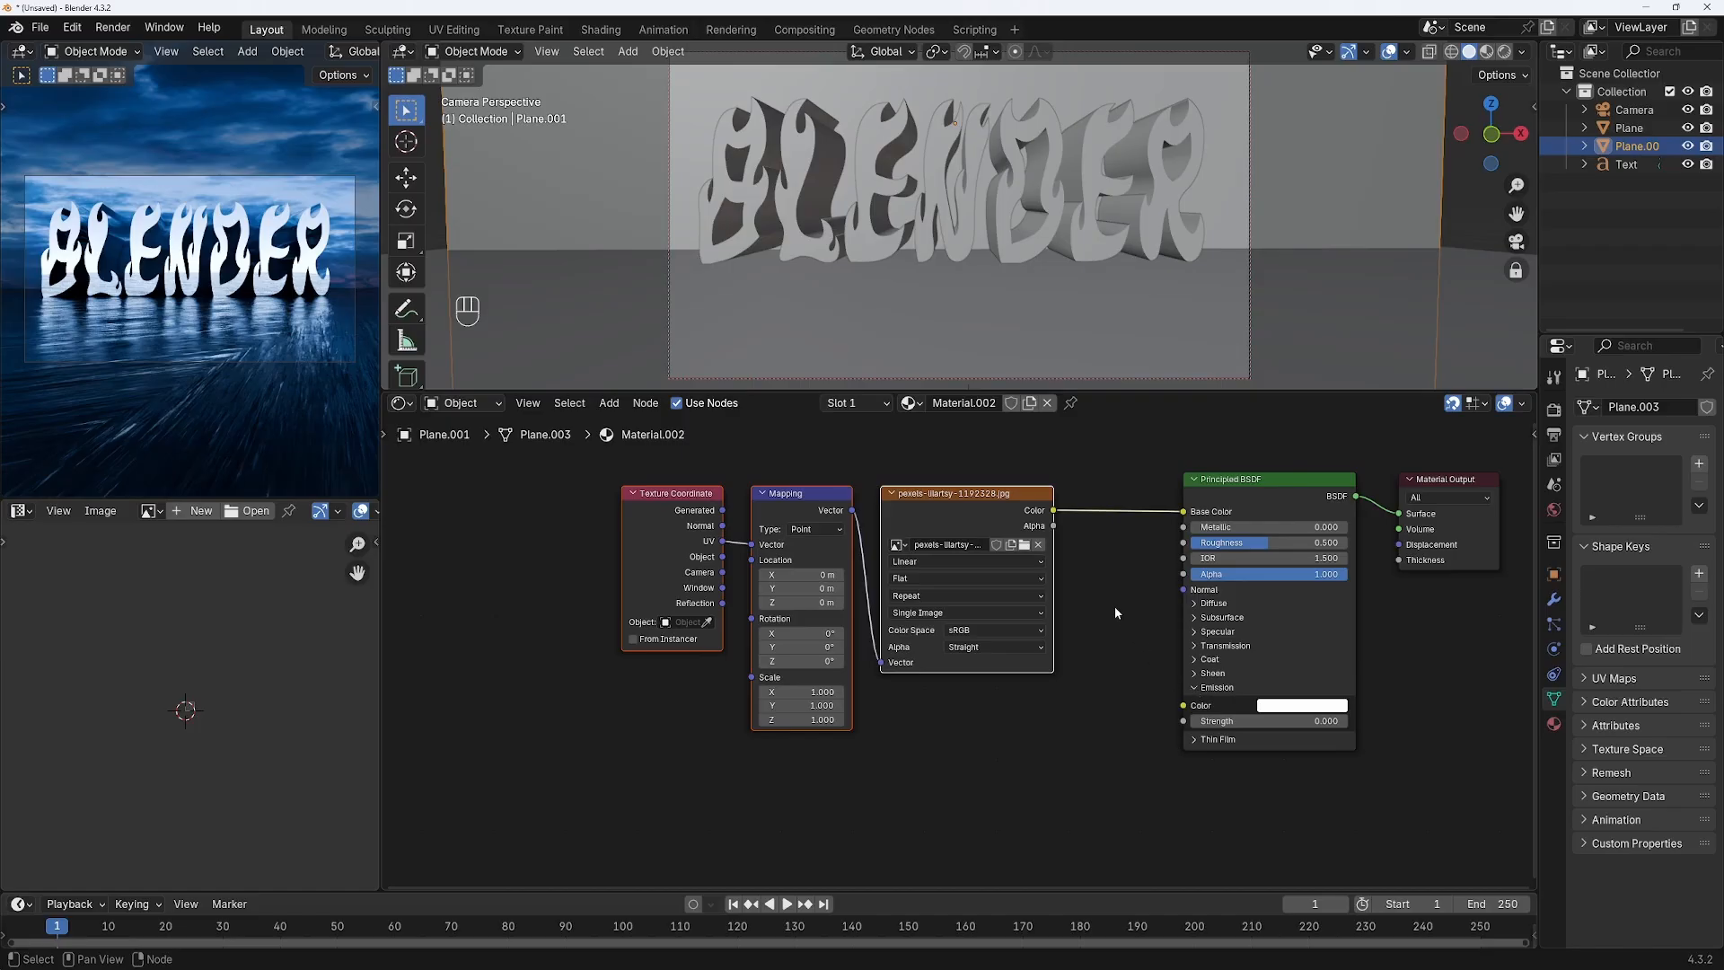
drag(1056, 512, 1279, 722)
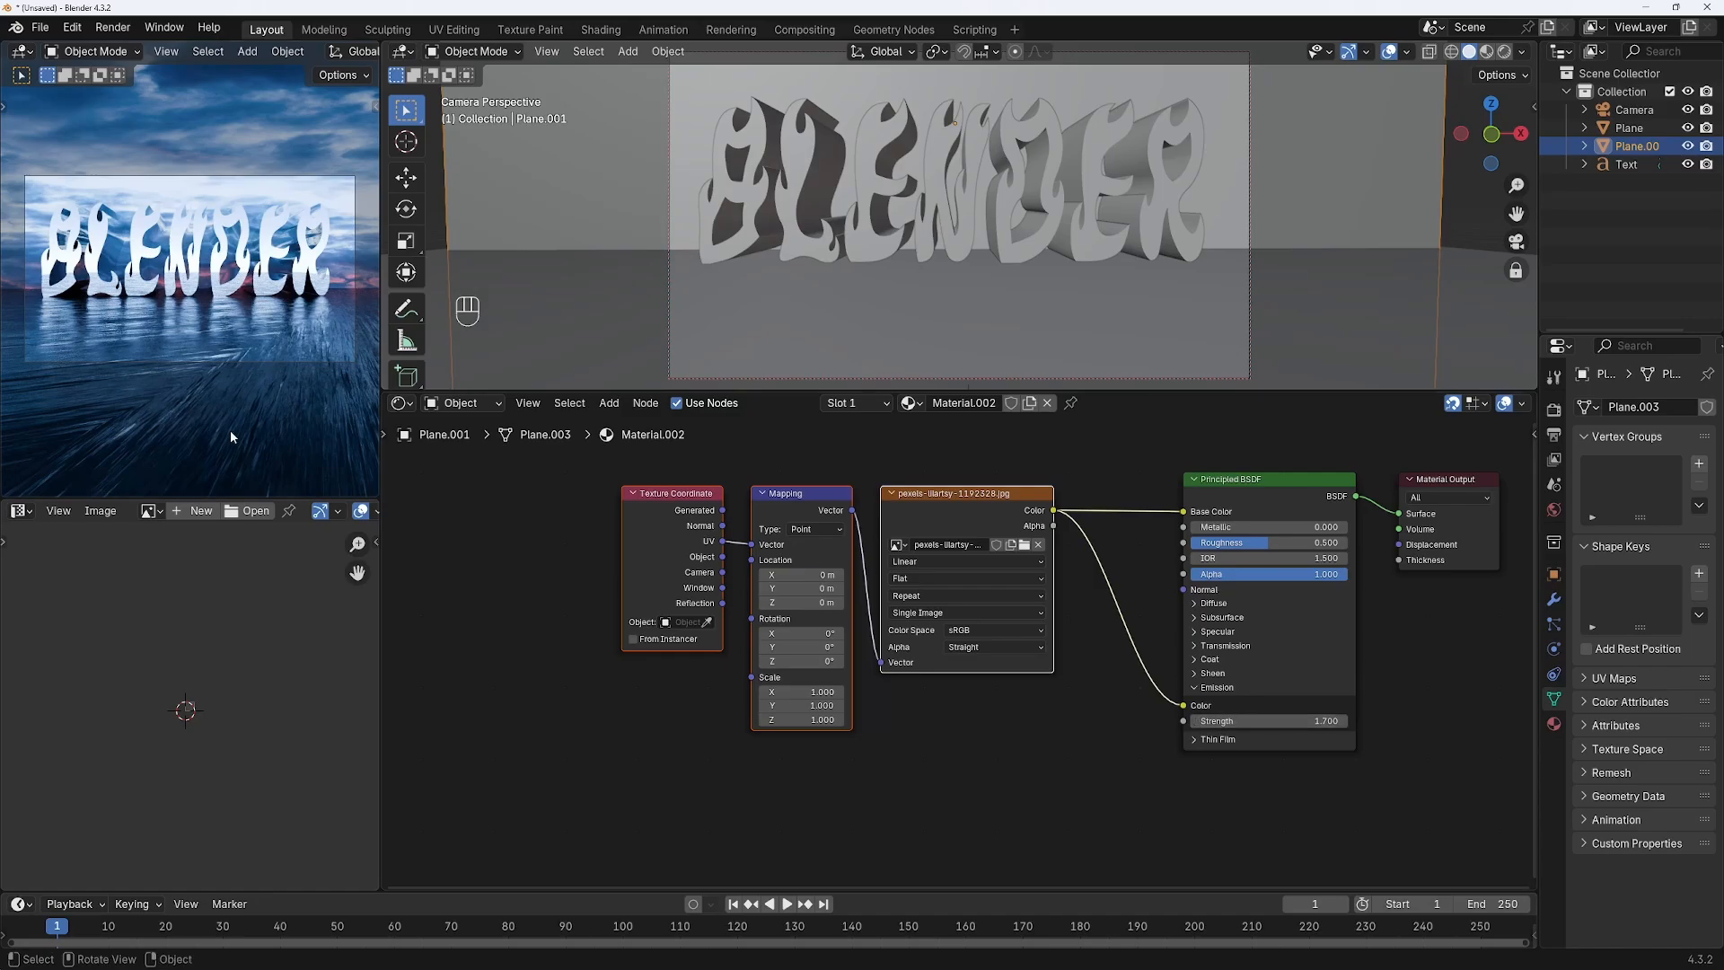
- Apply the scale of the concrete floor plane
click(952, 323)
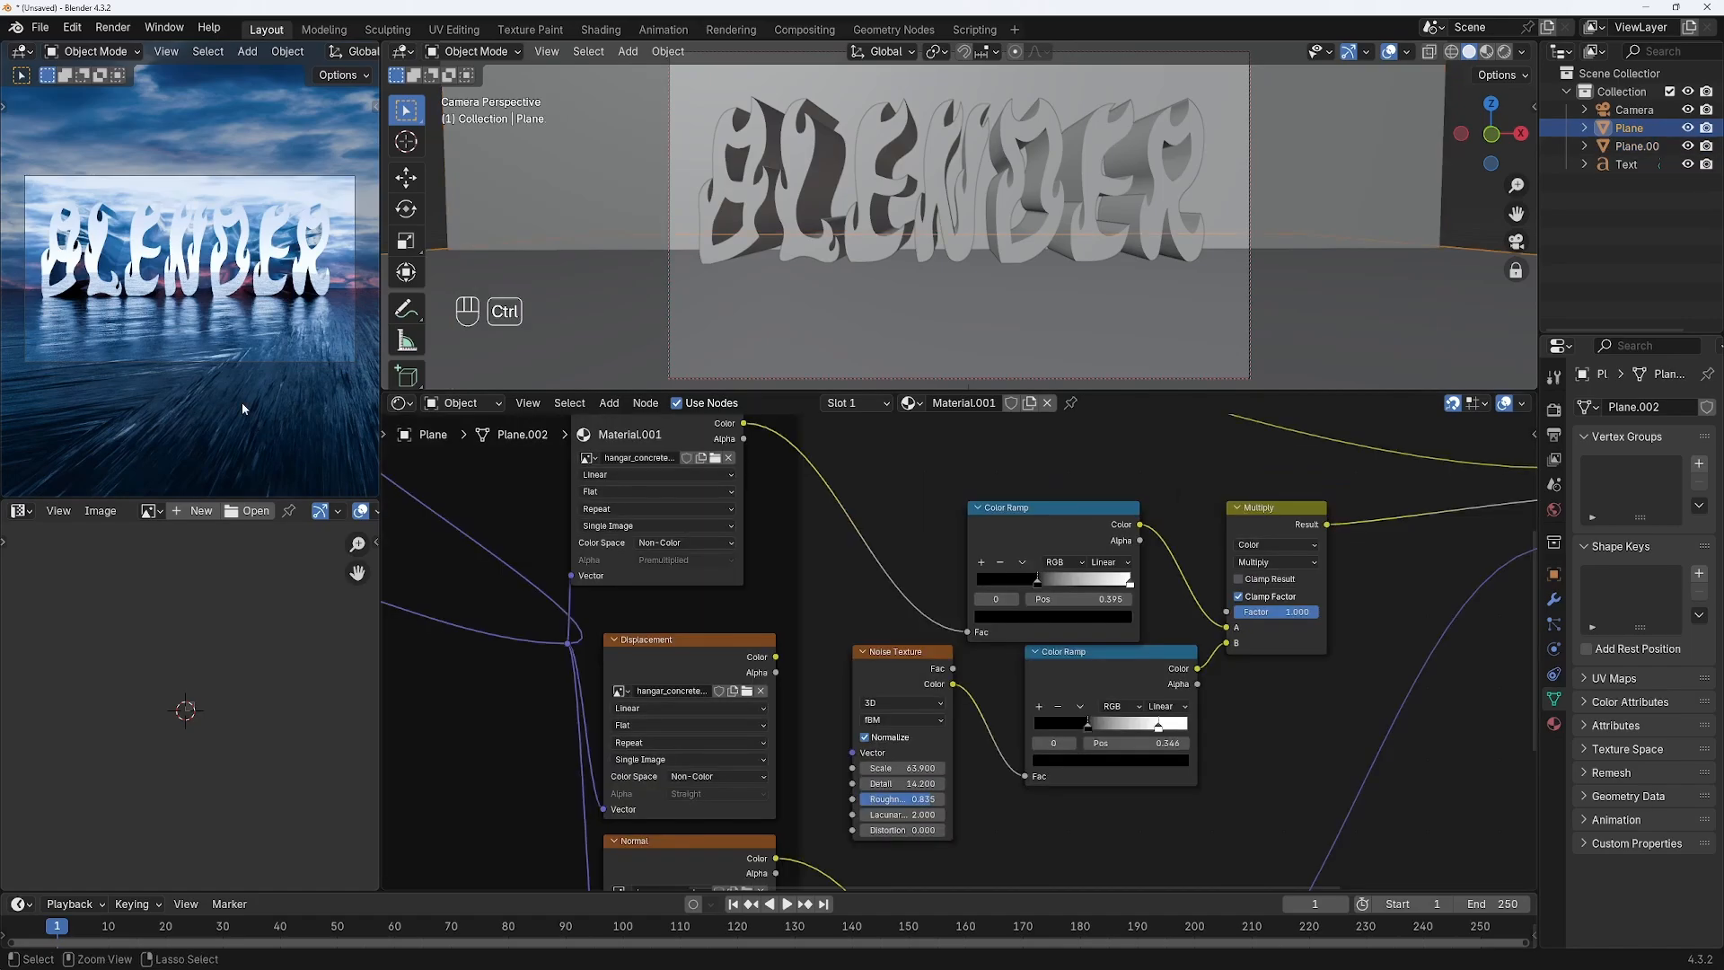
key(ctrl+a)
click(197, 405)
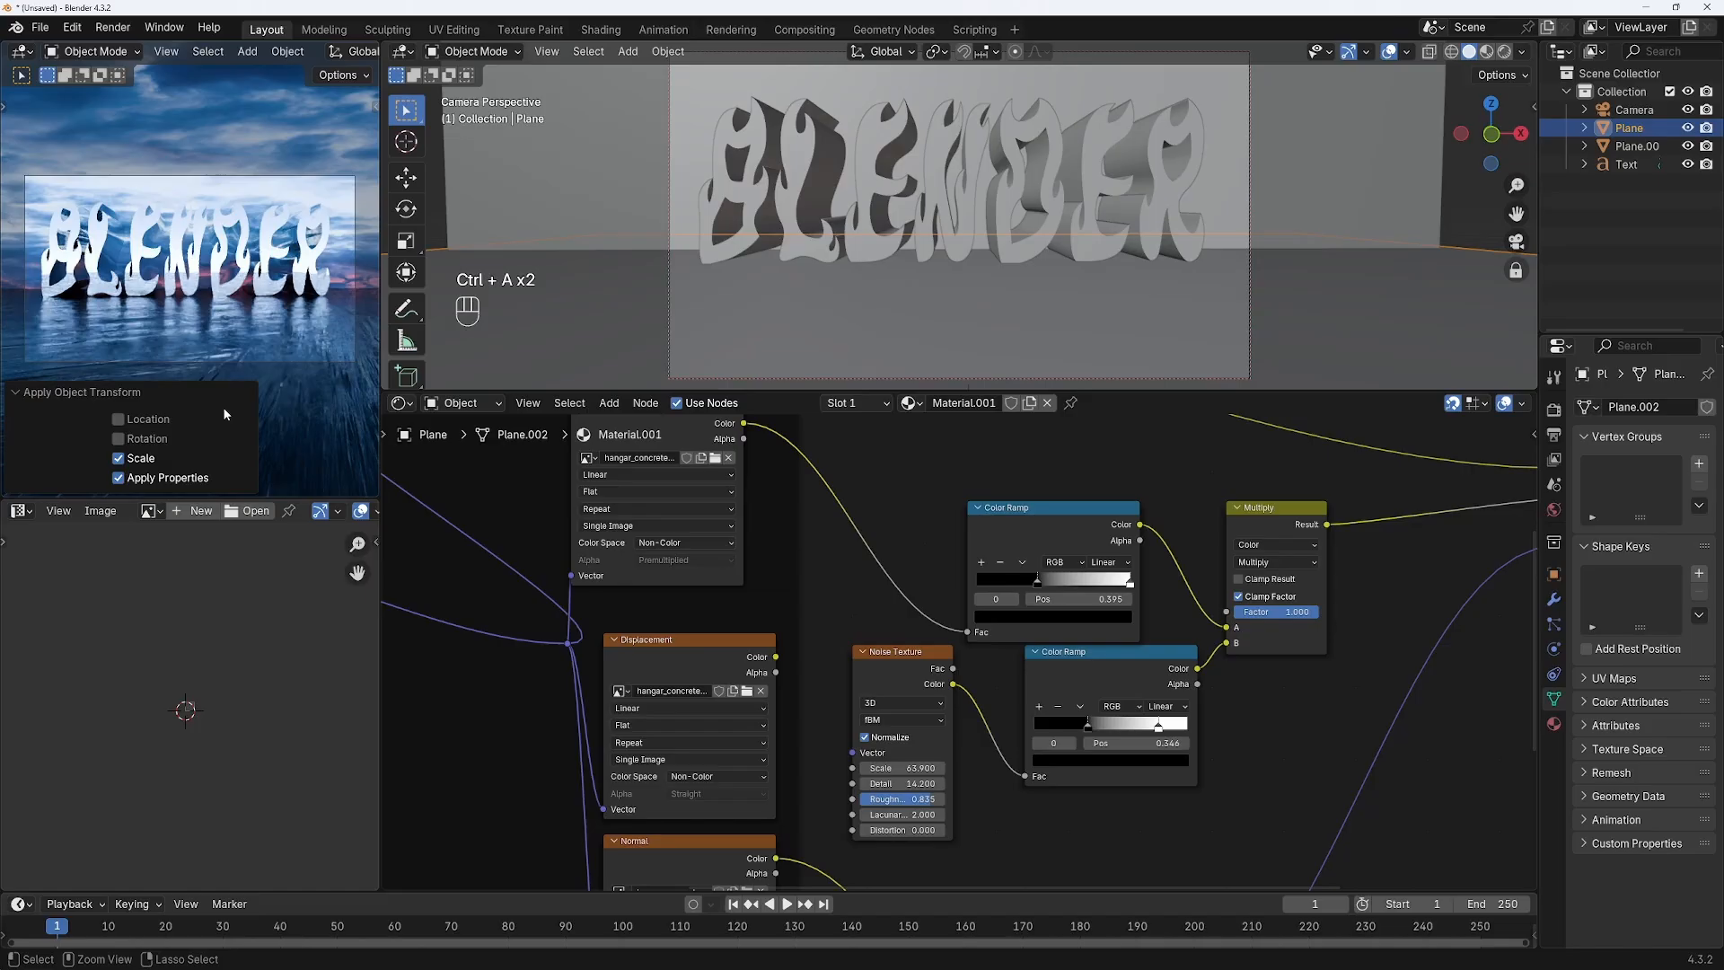
click(300, 417)
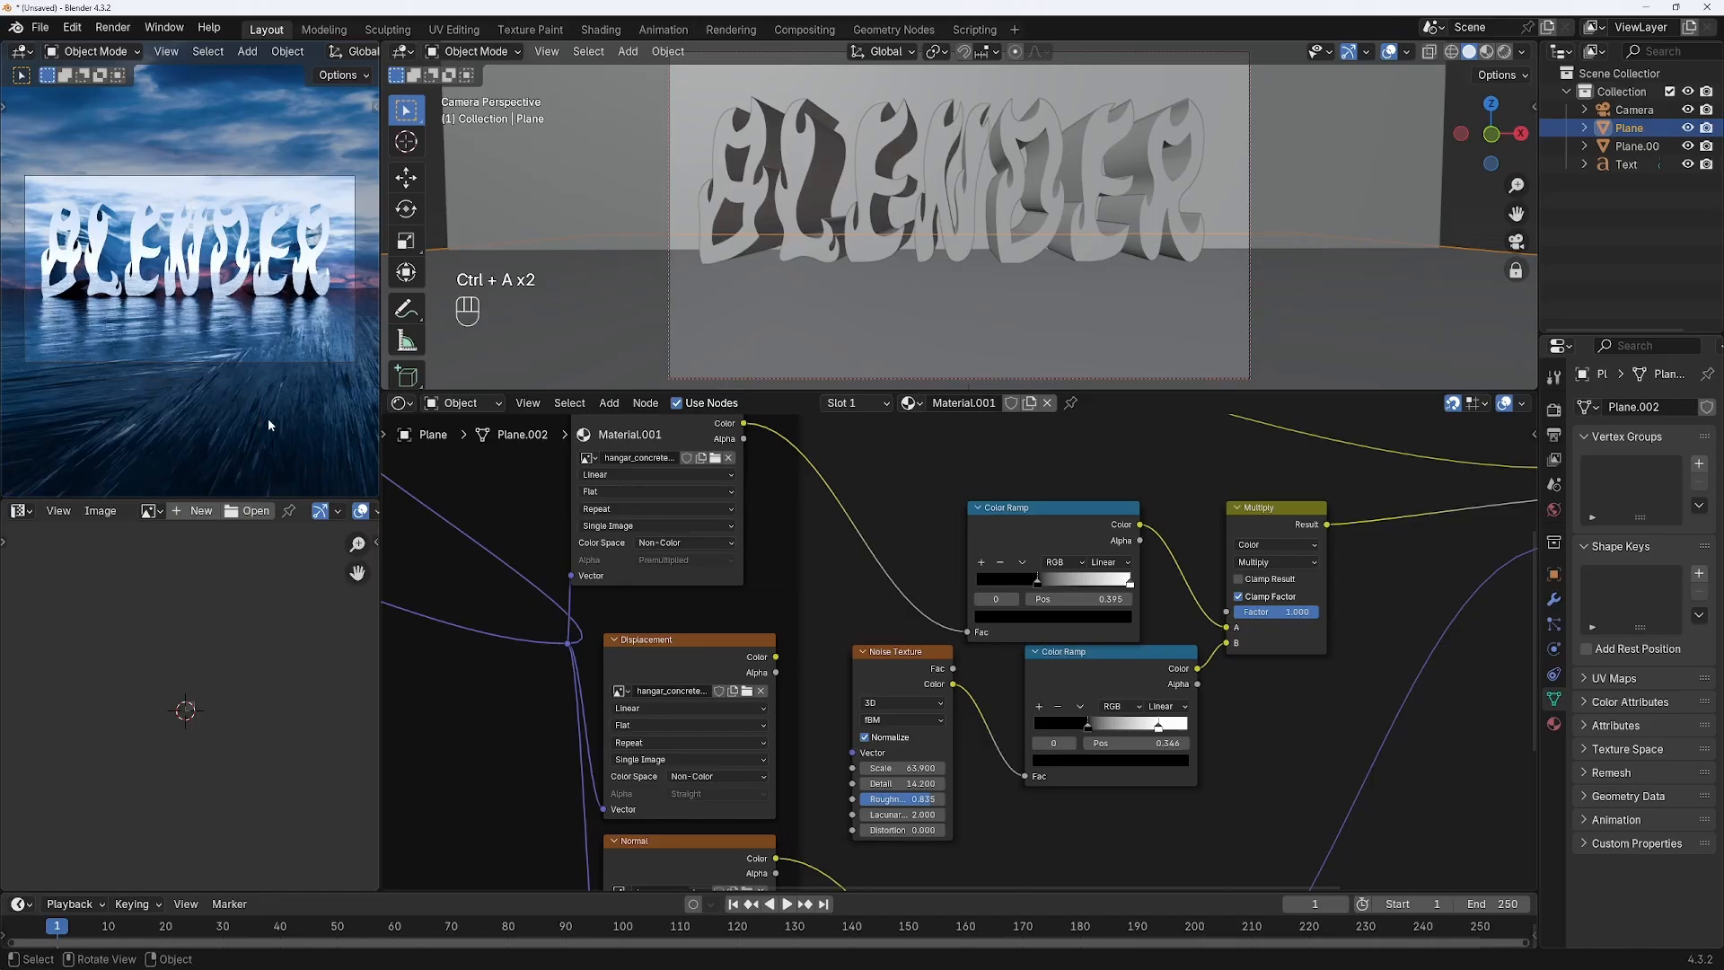
- Remap the floor plane's UVs in Edit Mode with Project from View, using the camera bounds, and return to Object Mode
click(474, 52)
click(468, 92)
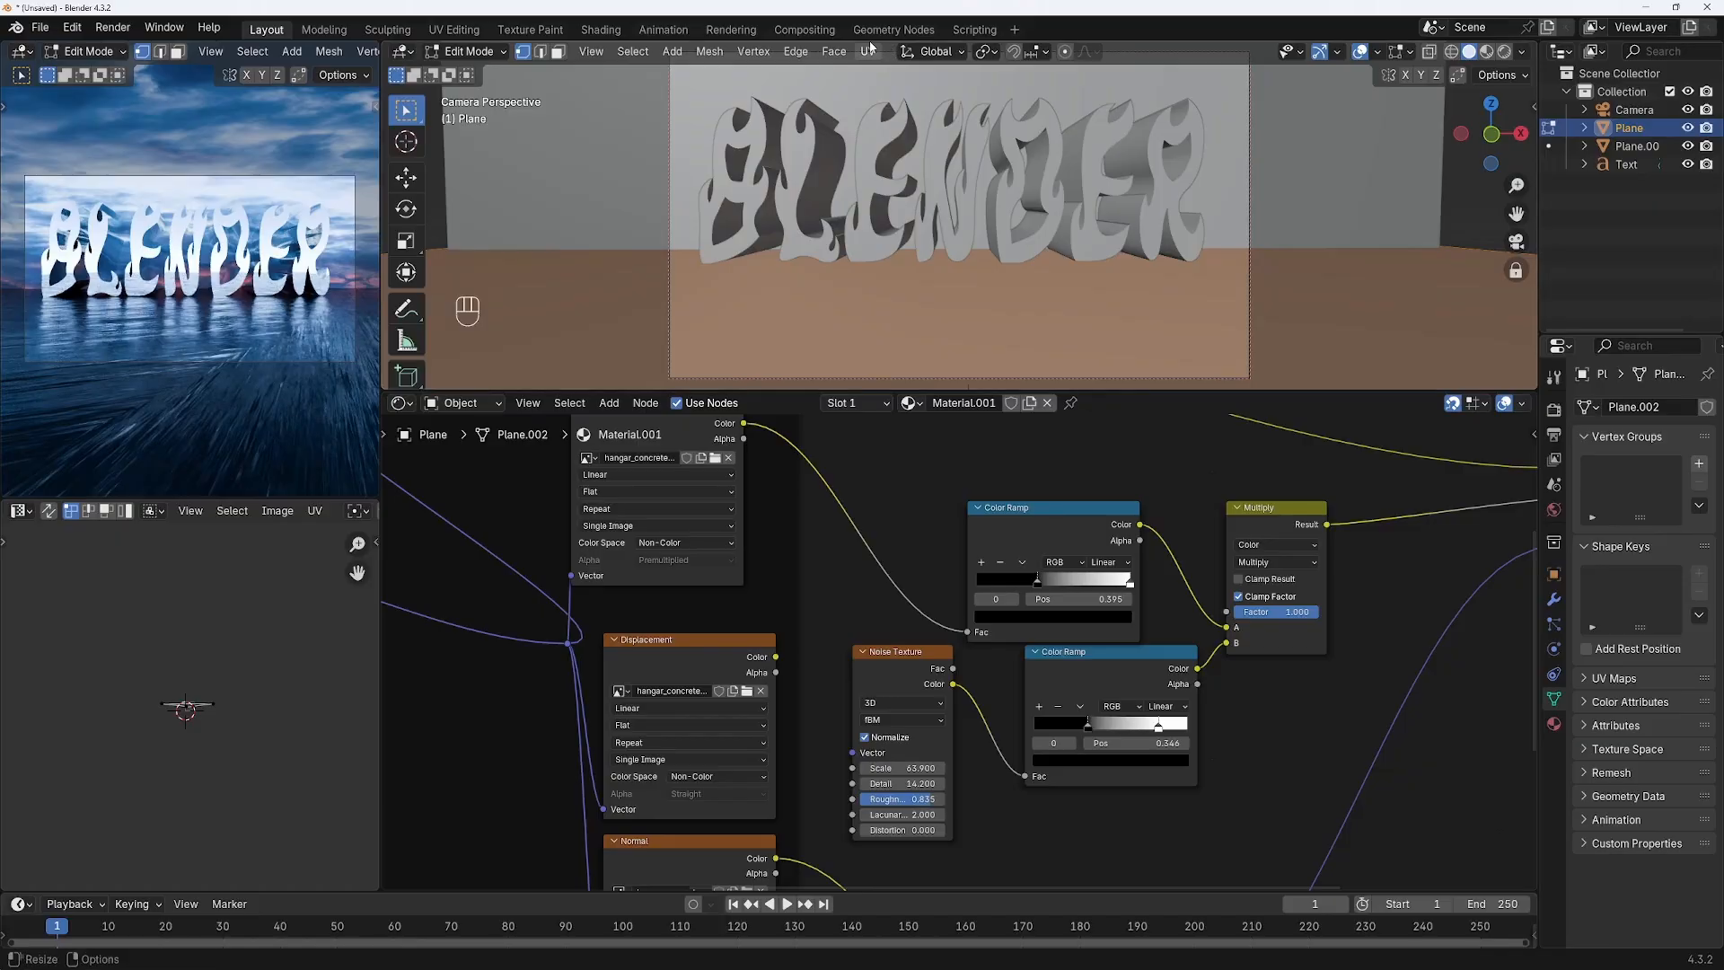
click(868, 52)
mouse_move(903, 81)
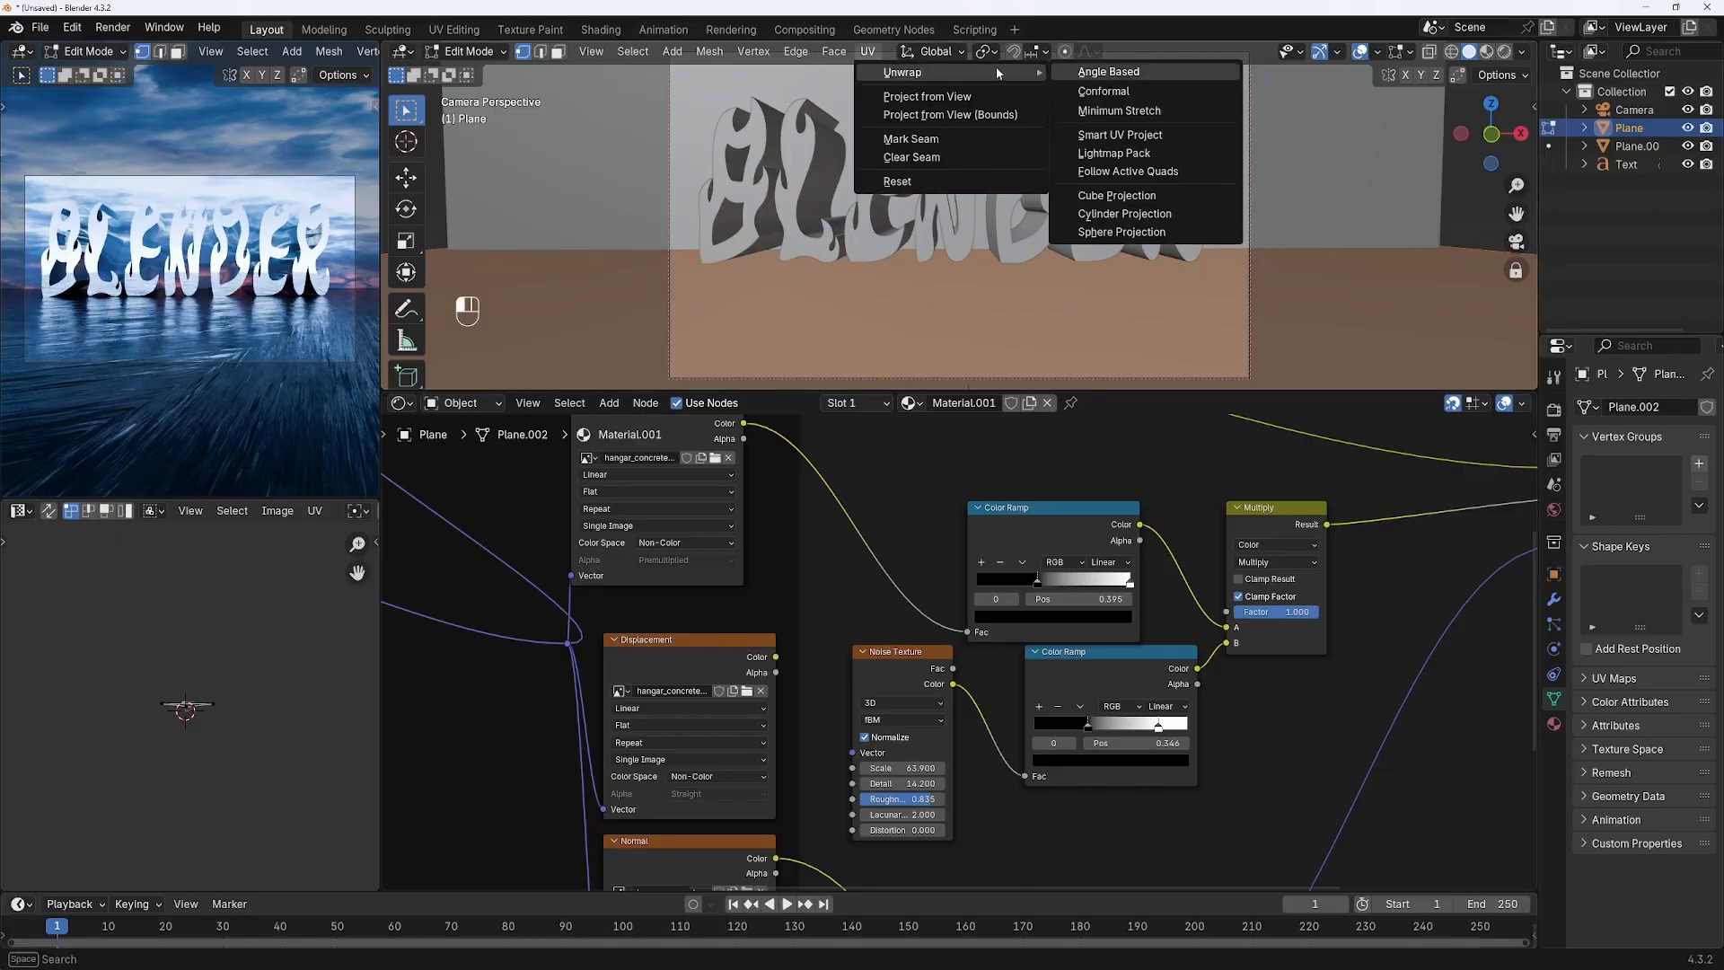
click(927, 96)
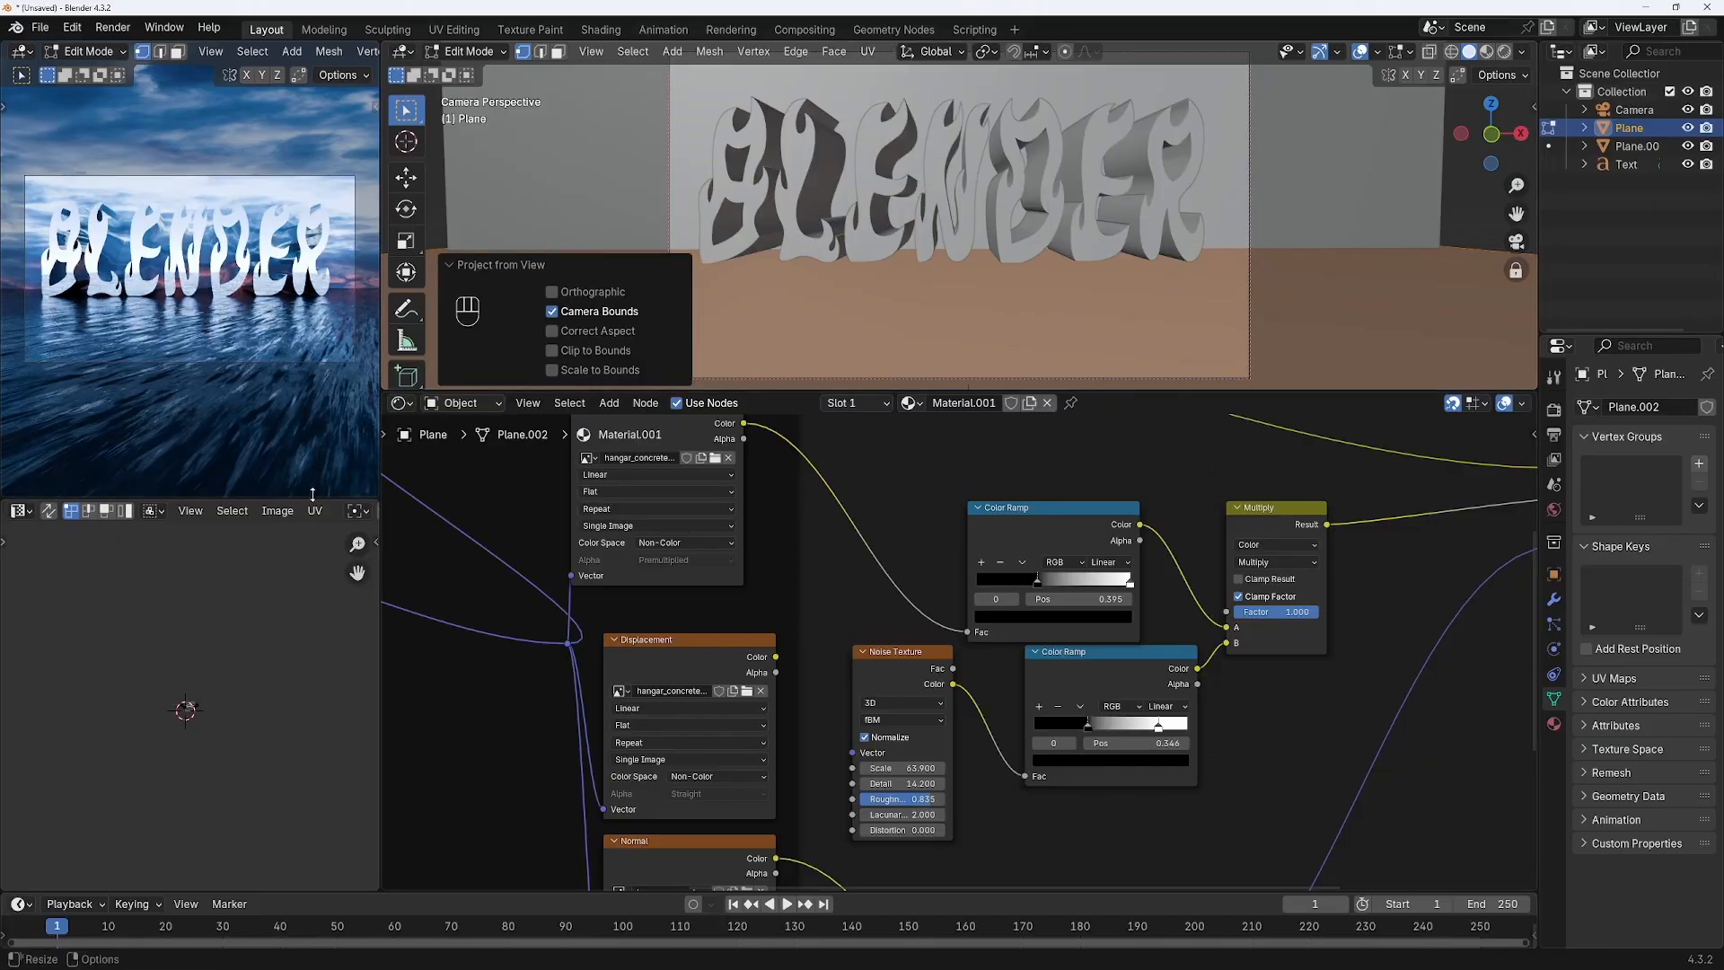
key(Tab)
- Reframe the camera so the BLENDER text sits lower in the frame
drag(1500, 141, 1508, 191)
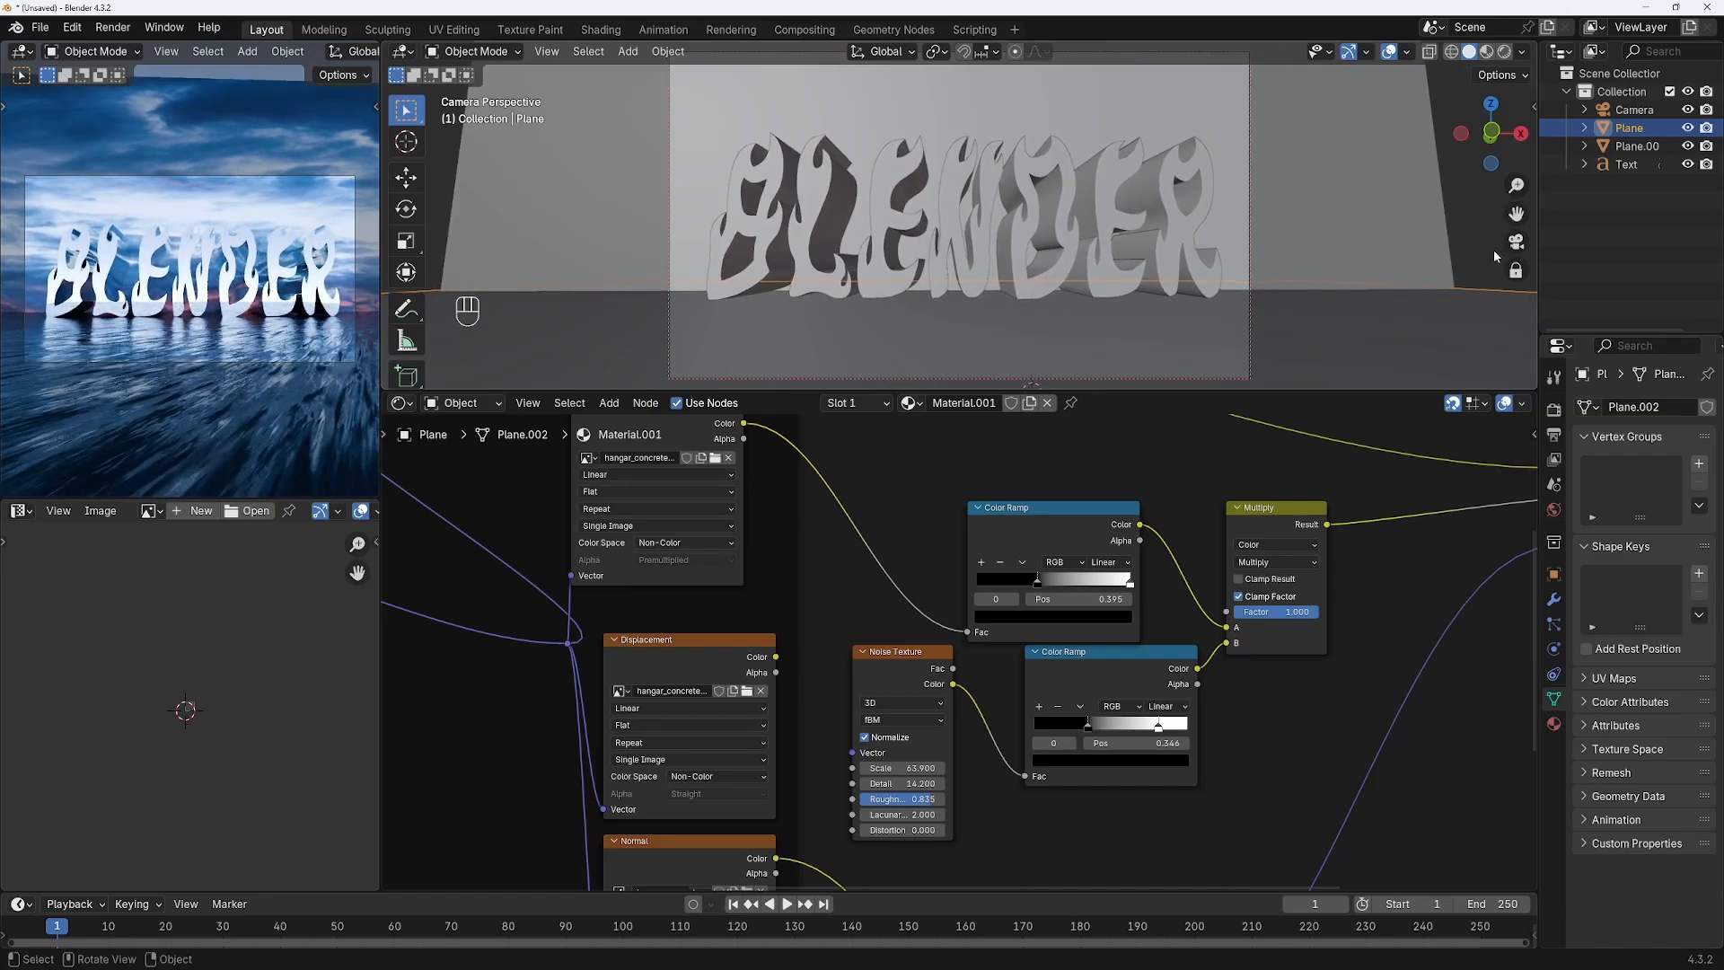
- Add an area light and raise it about 1.125 m along Z, above the BLENDER text
click(628, 51)
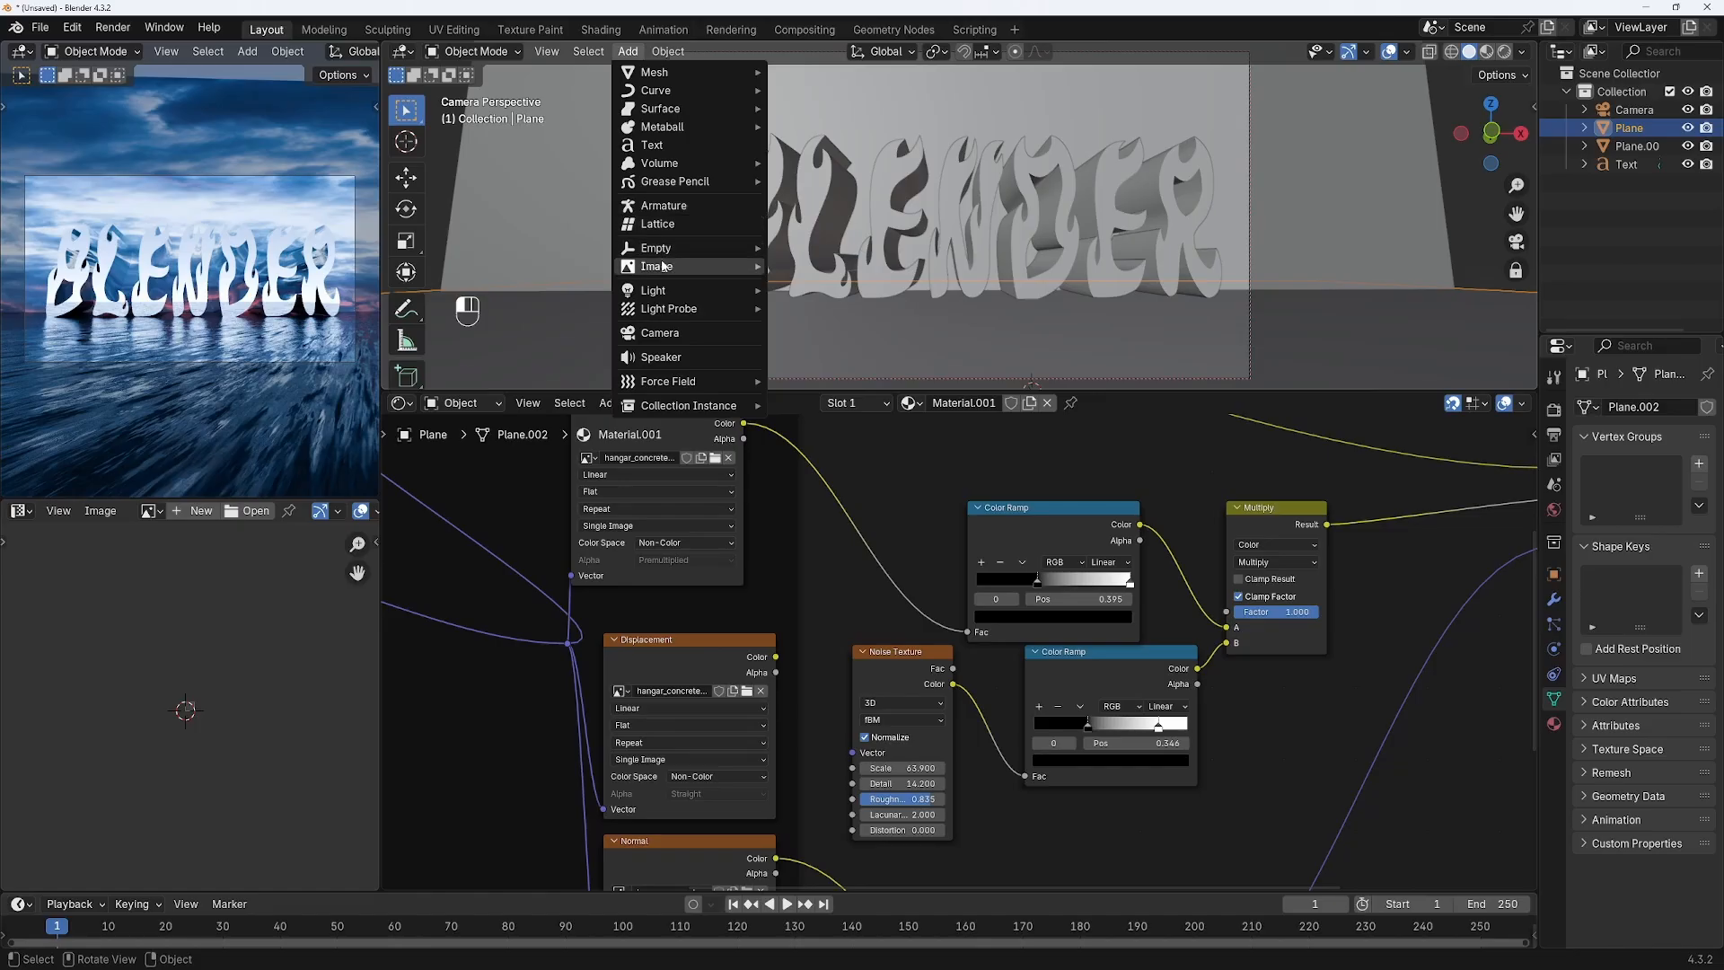
mouse_move(660, 268)
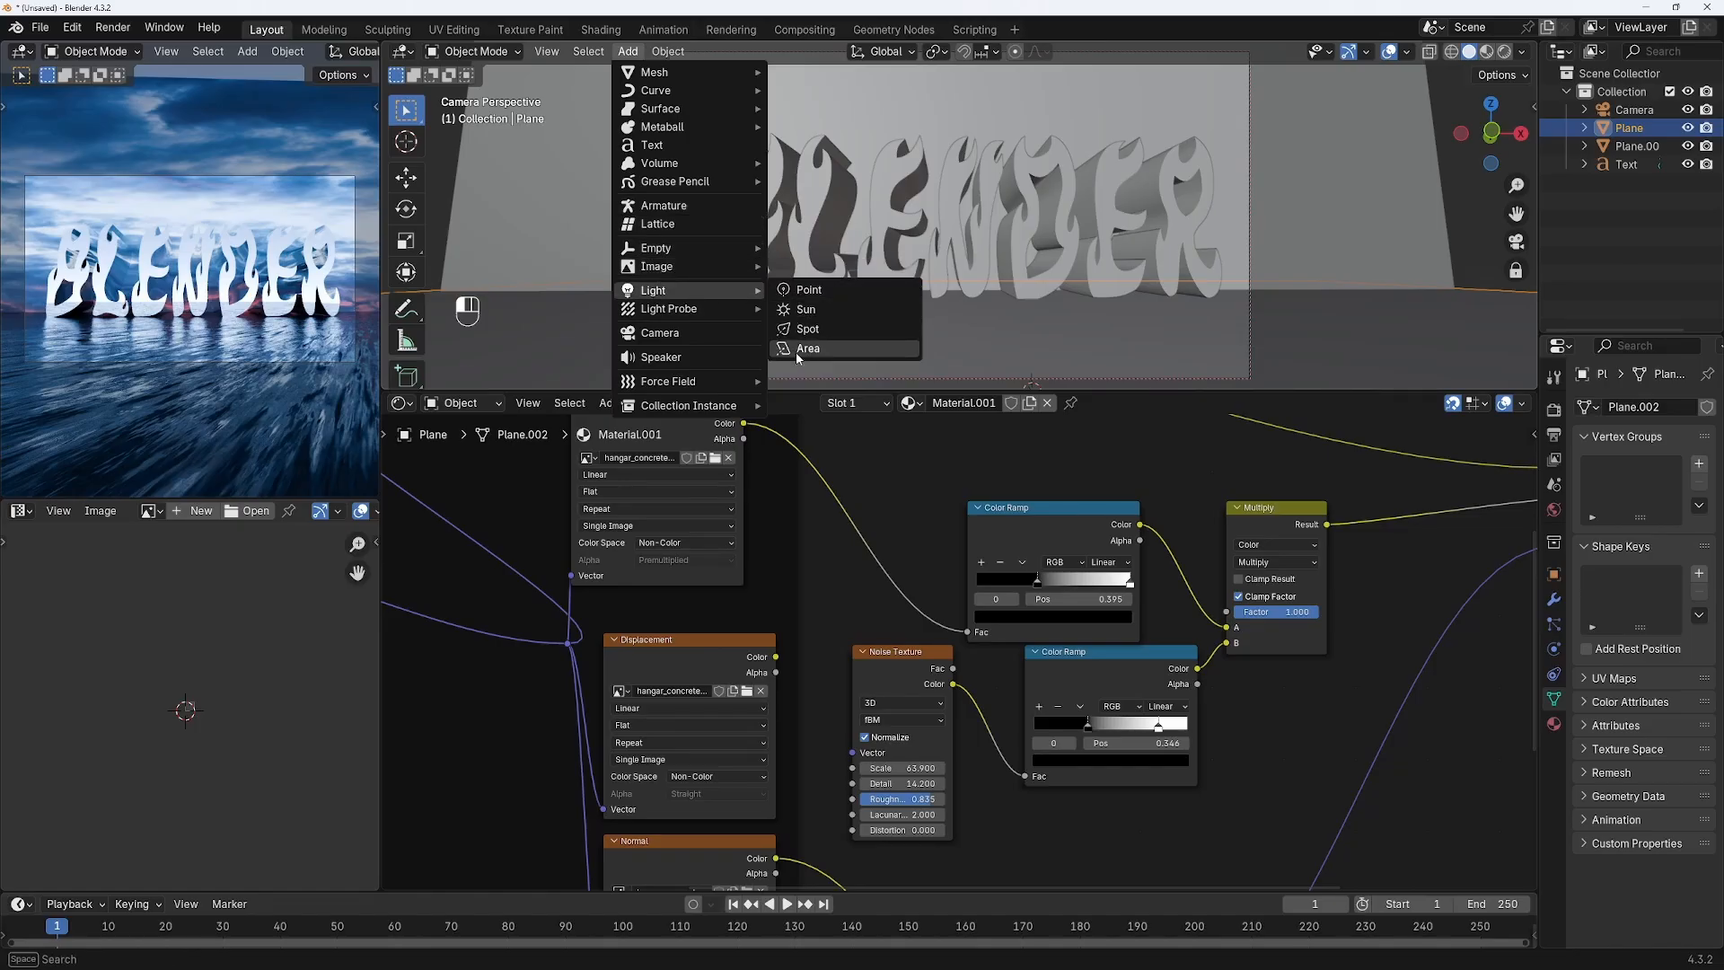
click(804, 352)
key(g)
key(z)
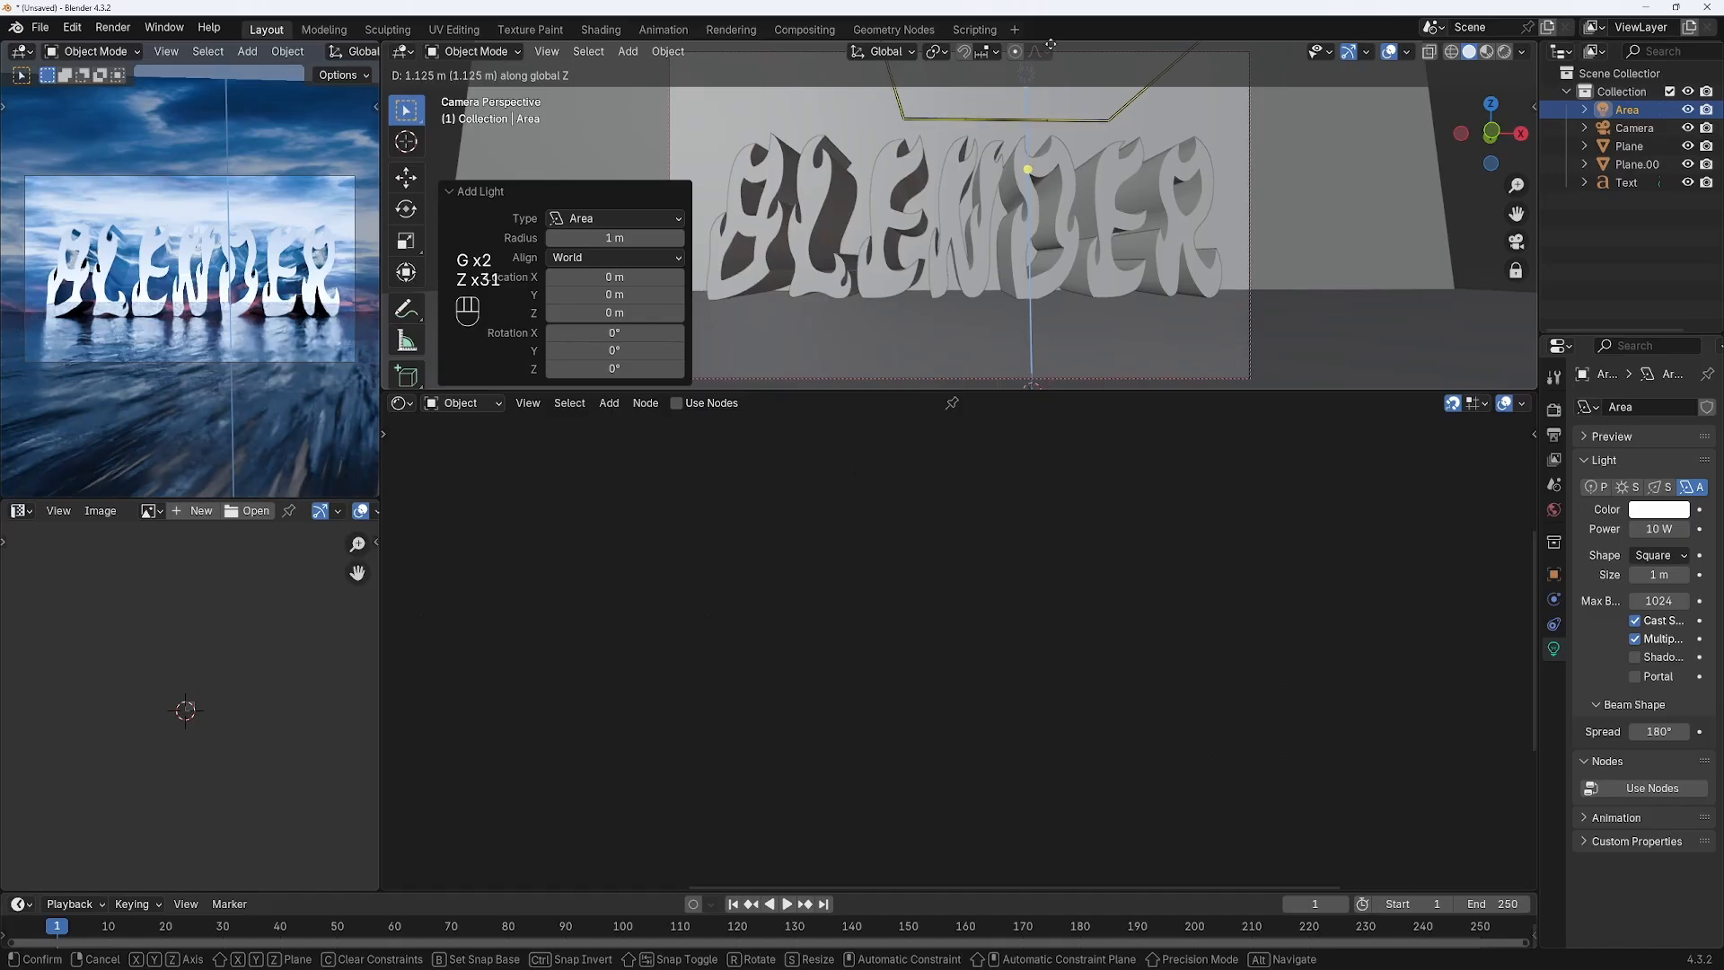
click(1119, 70)
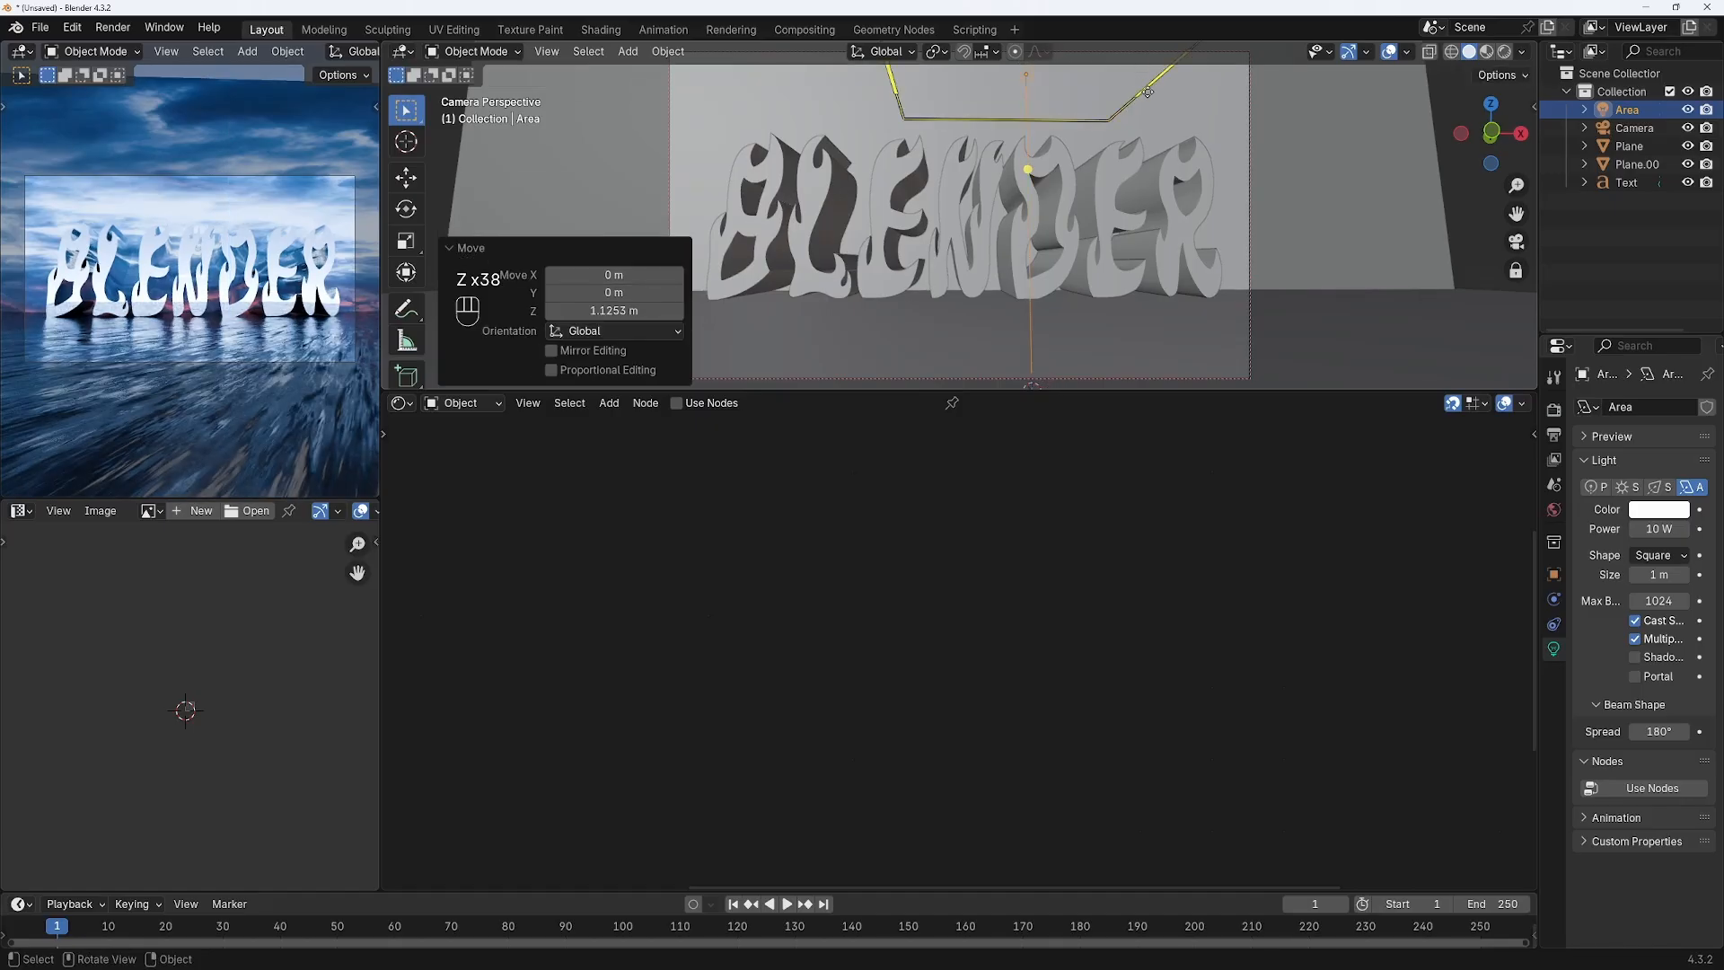
- Stretch the area light along X by about 2.132
key(s)
key(s)
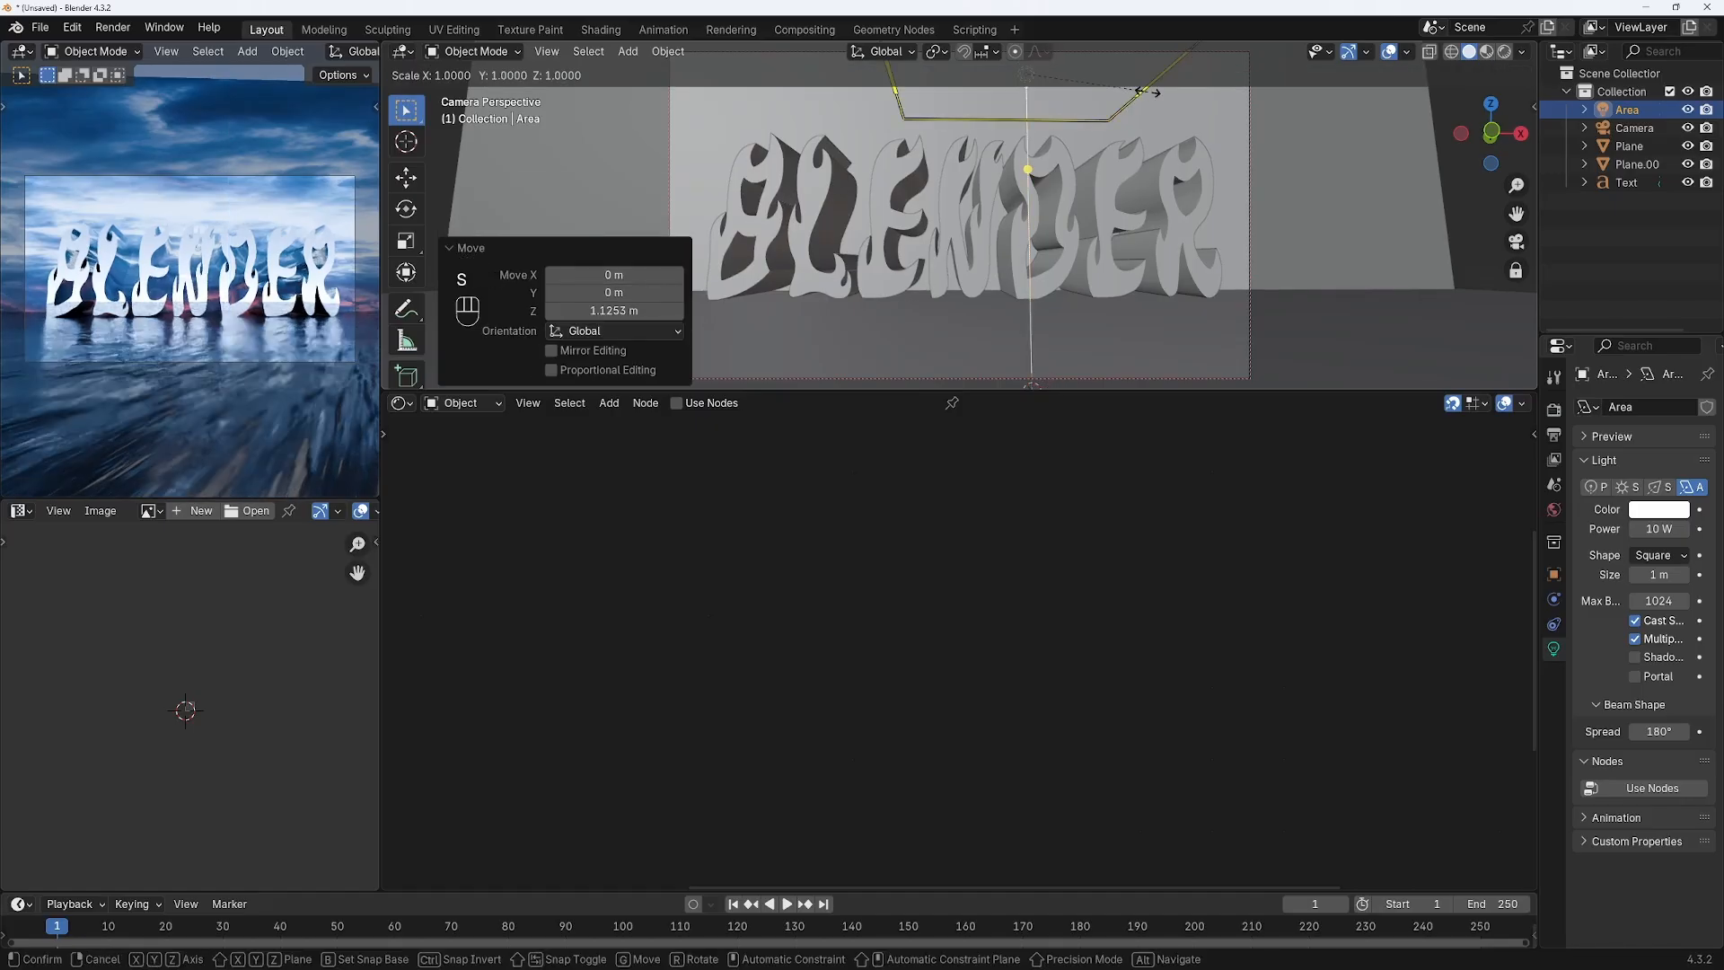
key(x)
key(x)
key(x)
key(x)
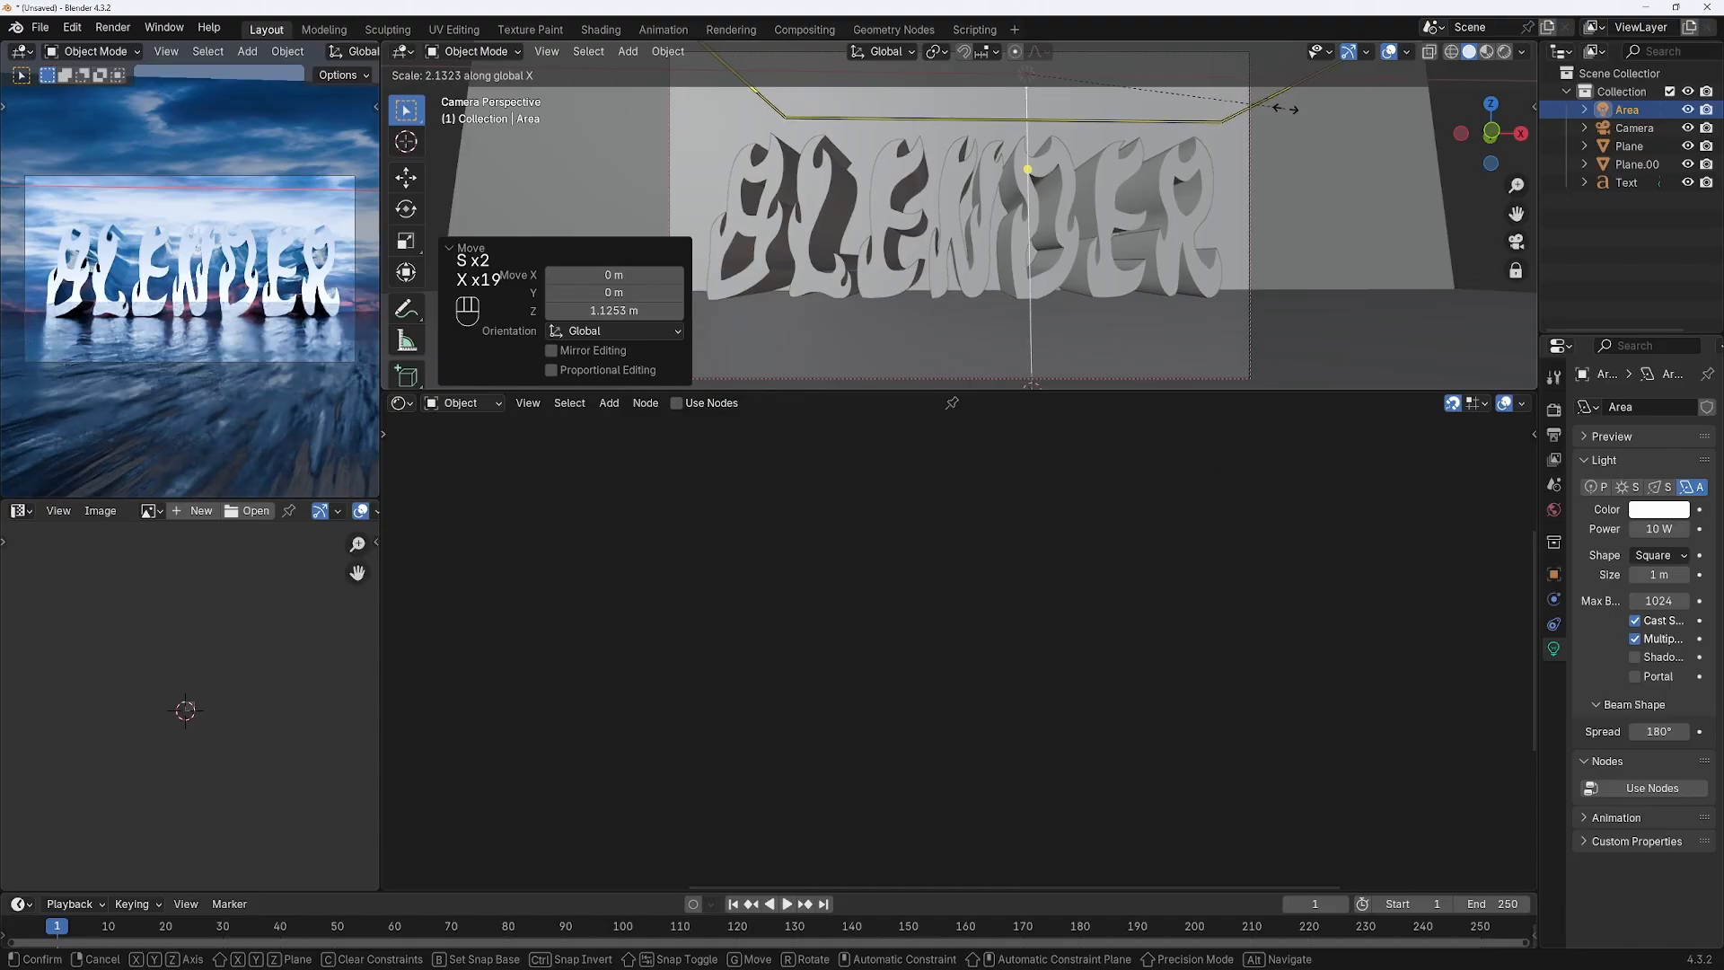
click(1287, 111)
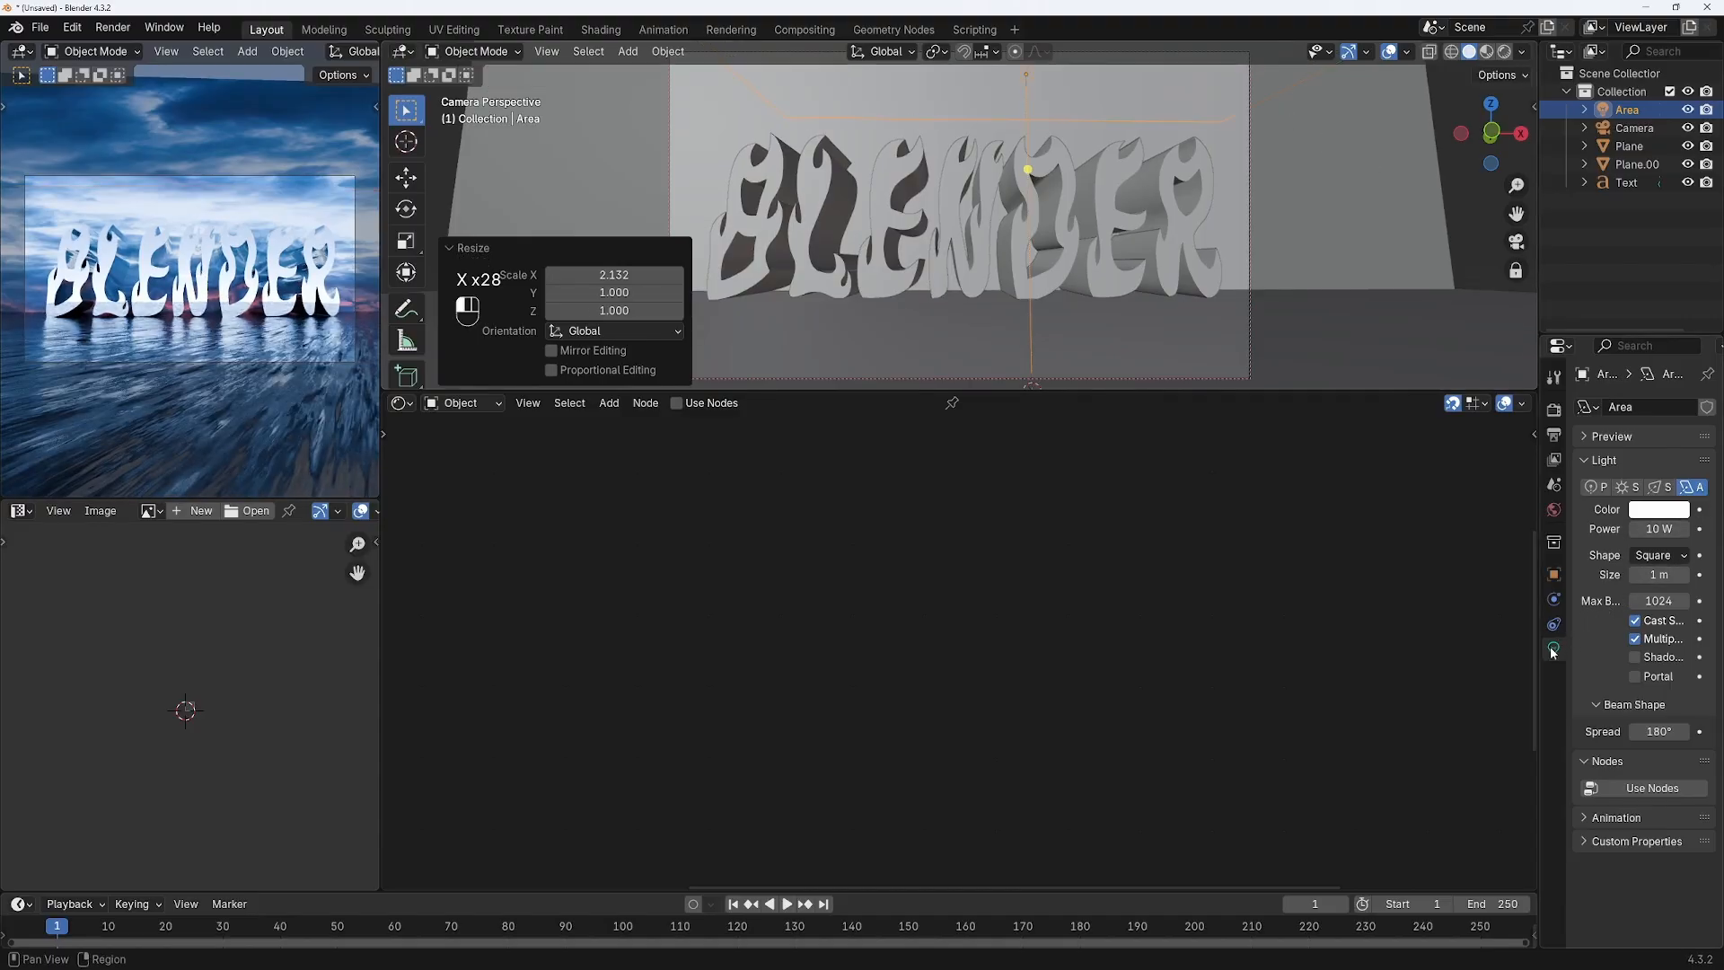
- Set the area light's power to 500 W and its colour to the peach tone #FFB496
click(1658, 528)
text(500)
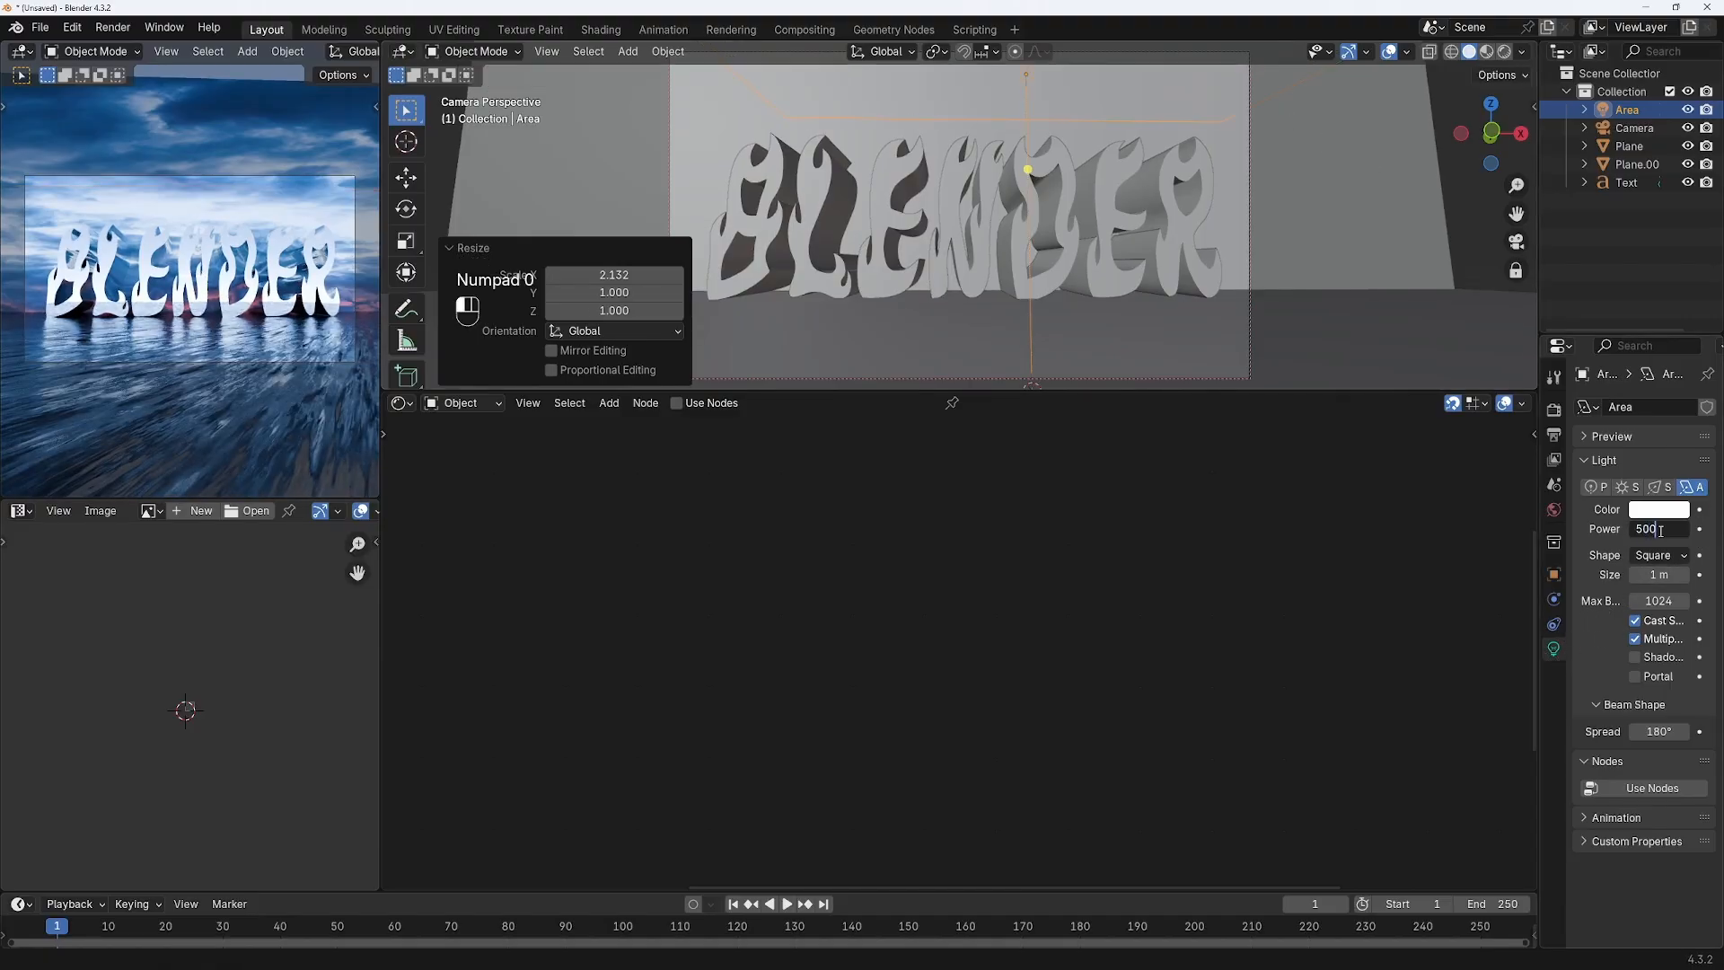
key(Return)
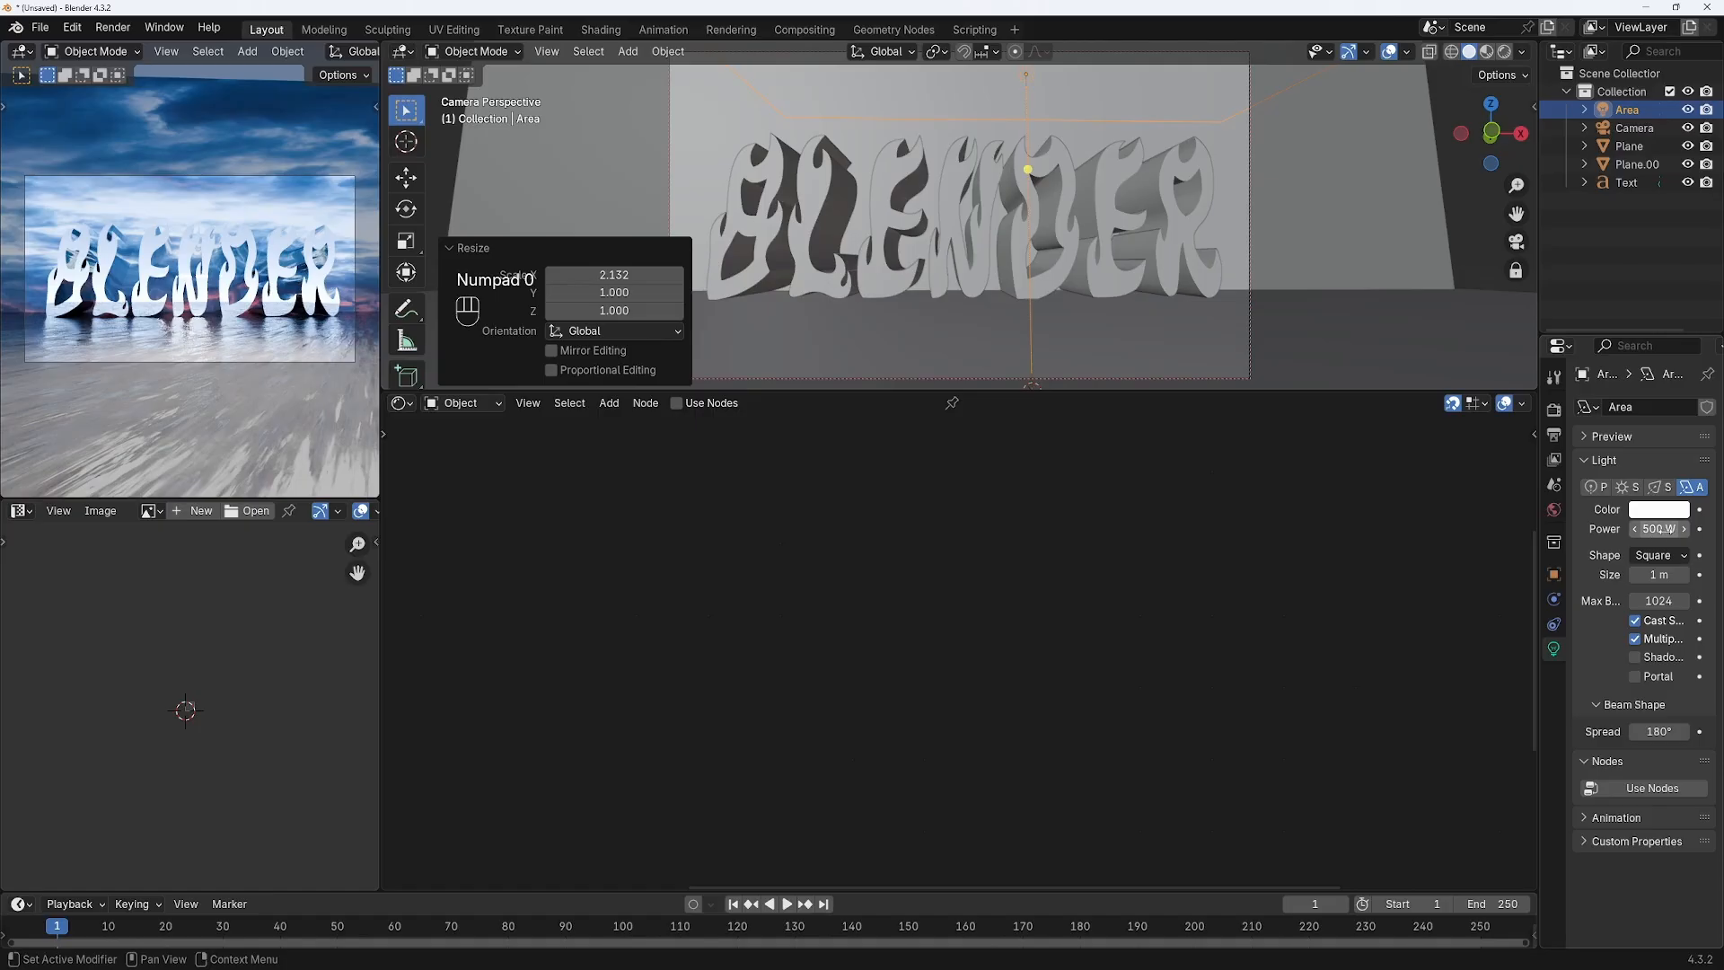
click(1658, 510)
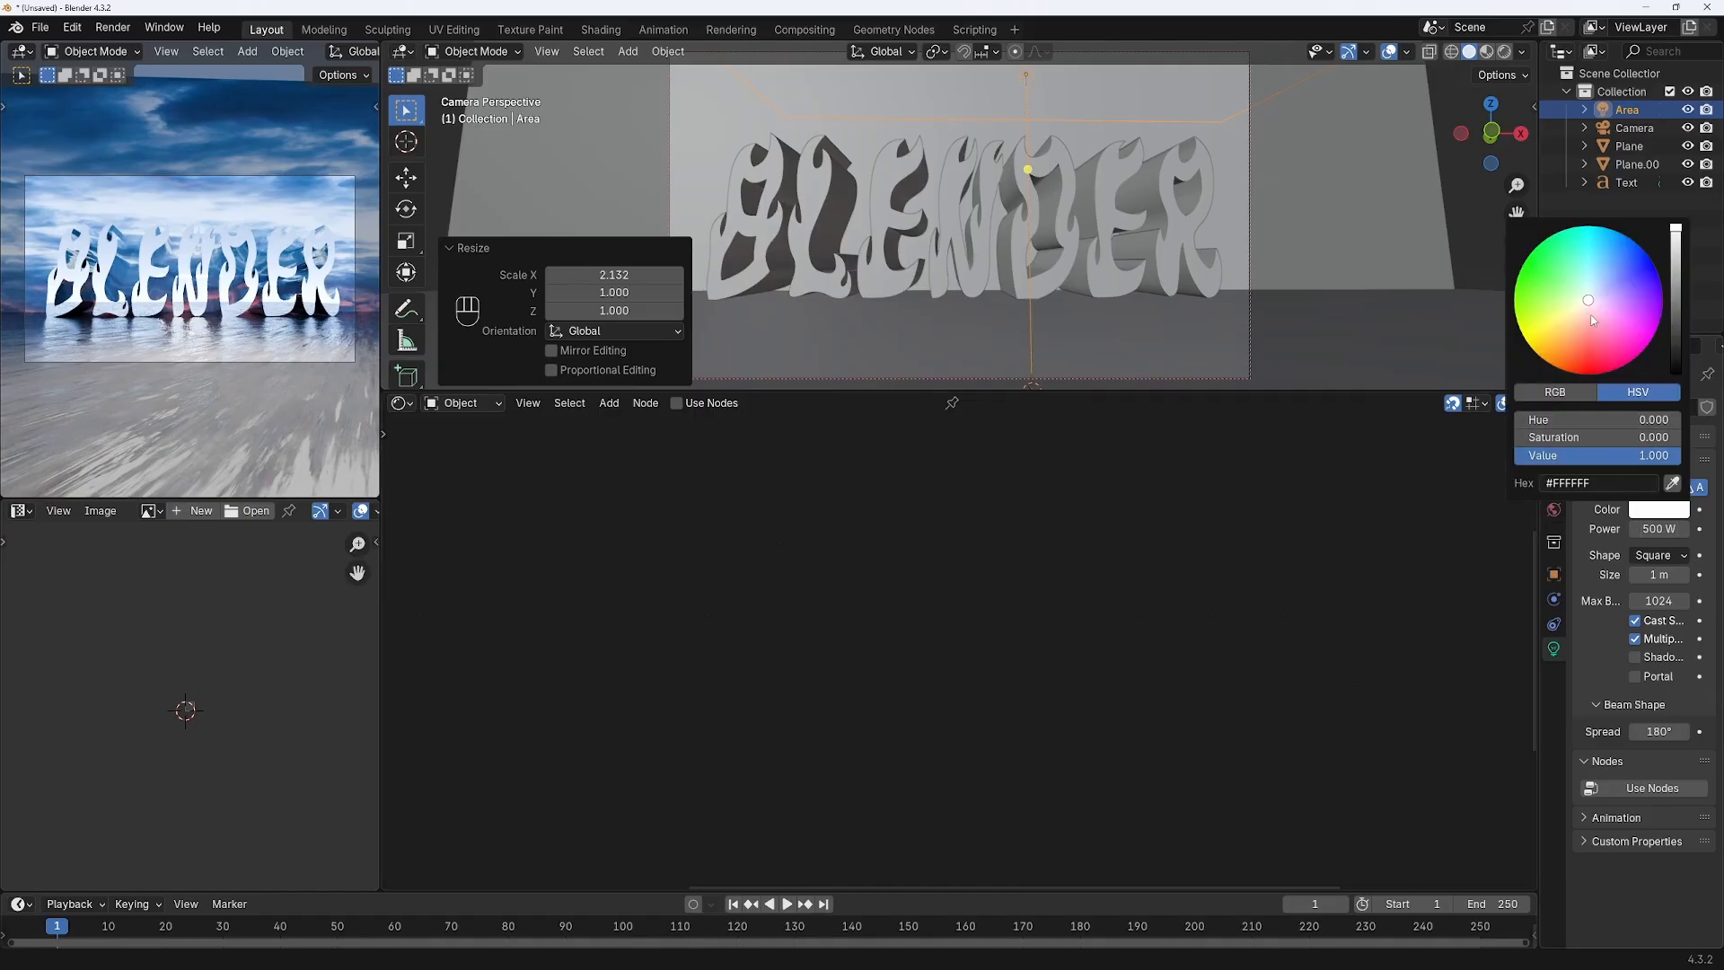
drag(1590, 308, 1579, 329)
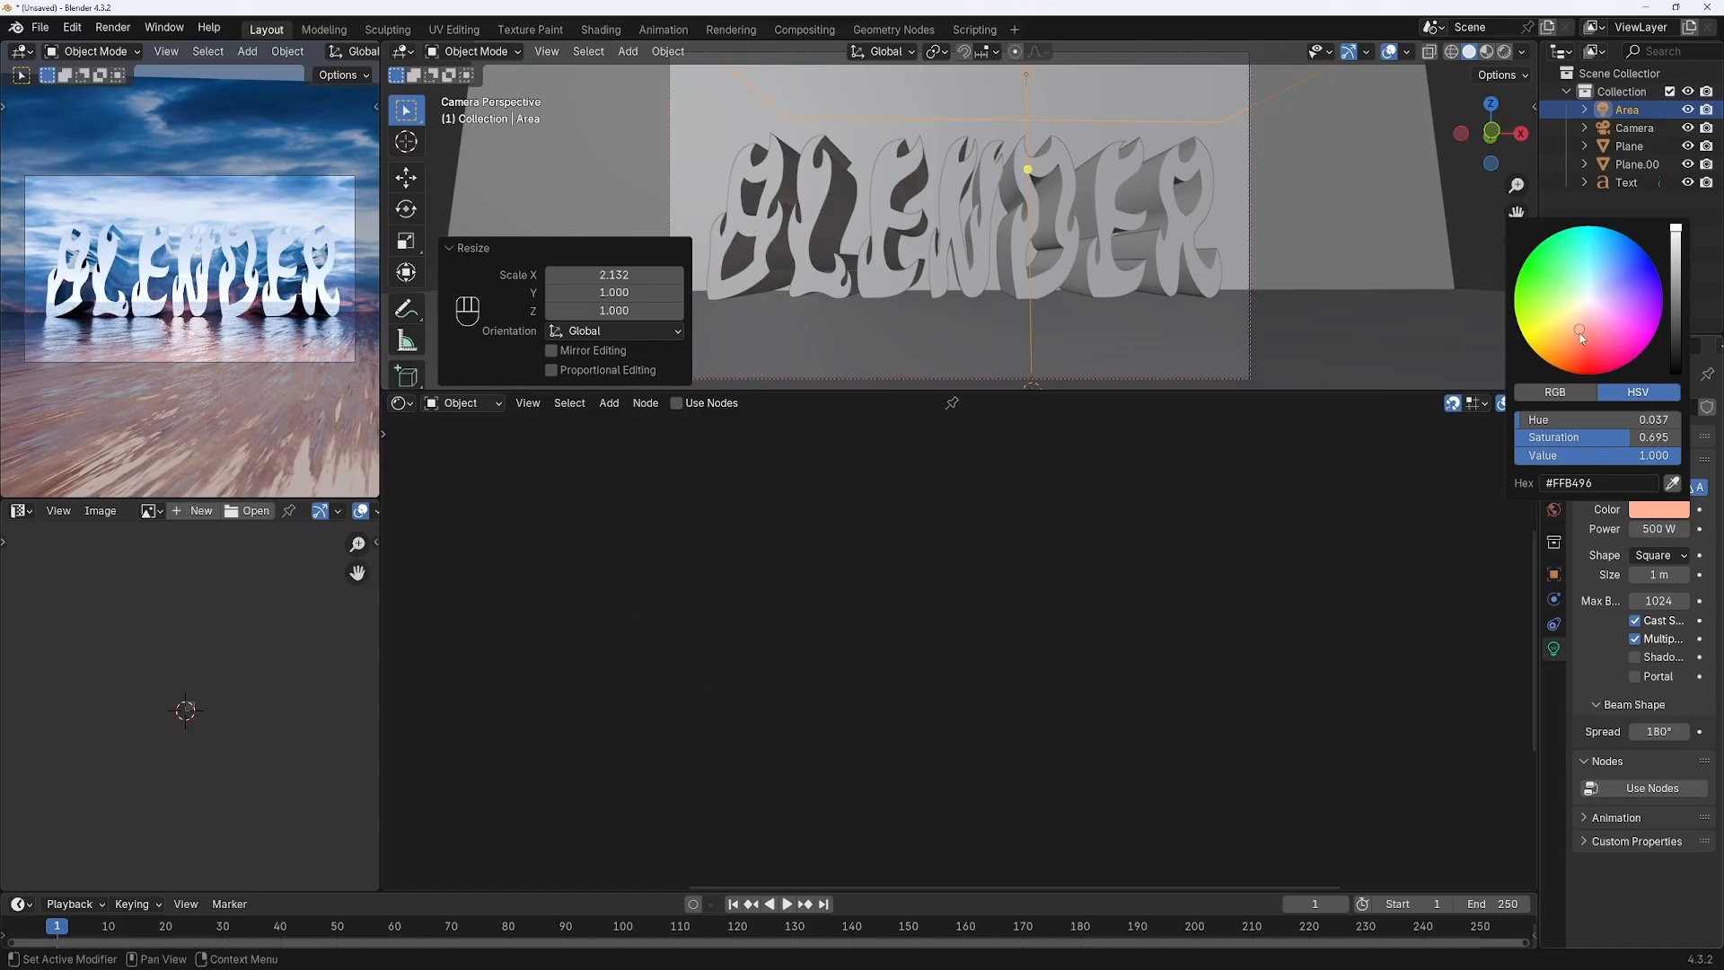
- Set the area light's beam spread to 92.4° and its size to about 4.32 m
drag(1660, 732, 1627, 731)
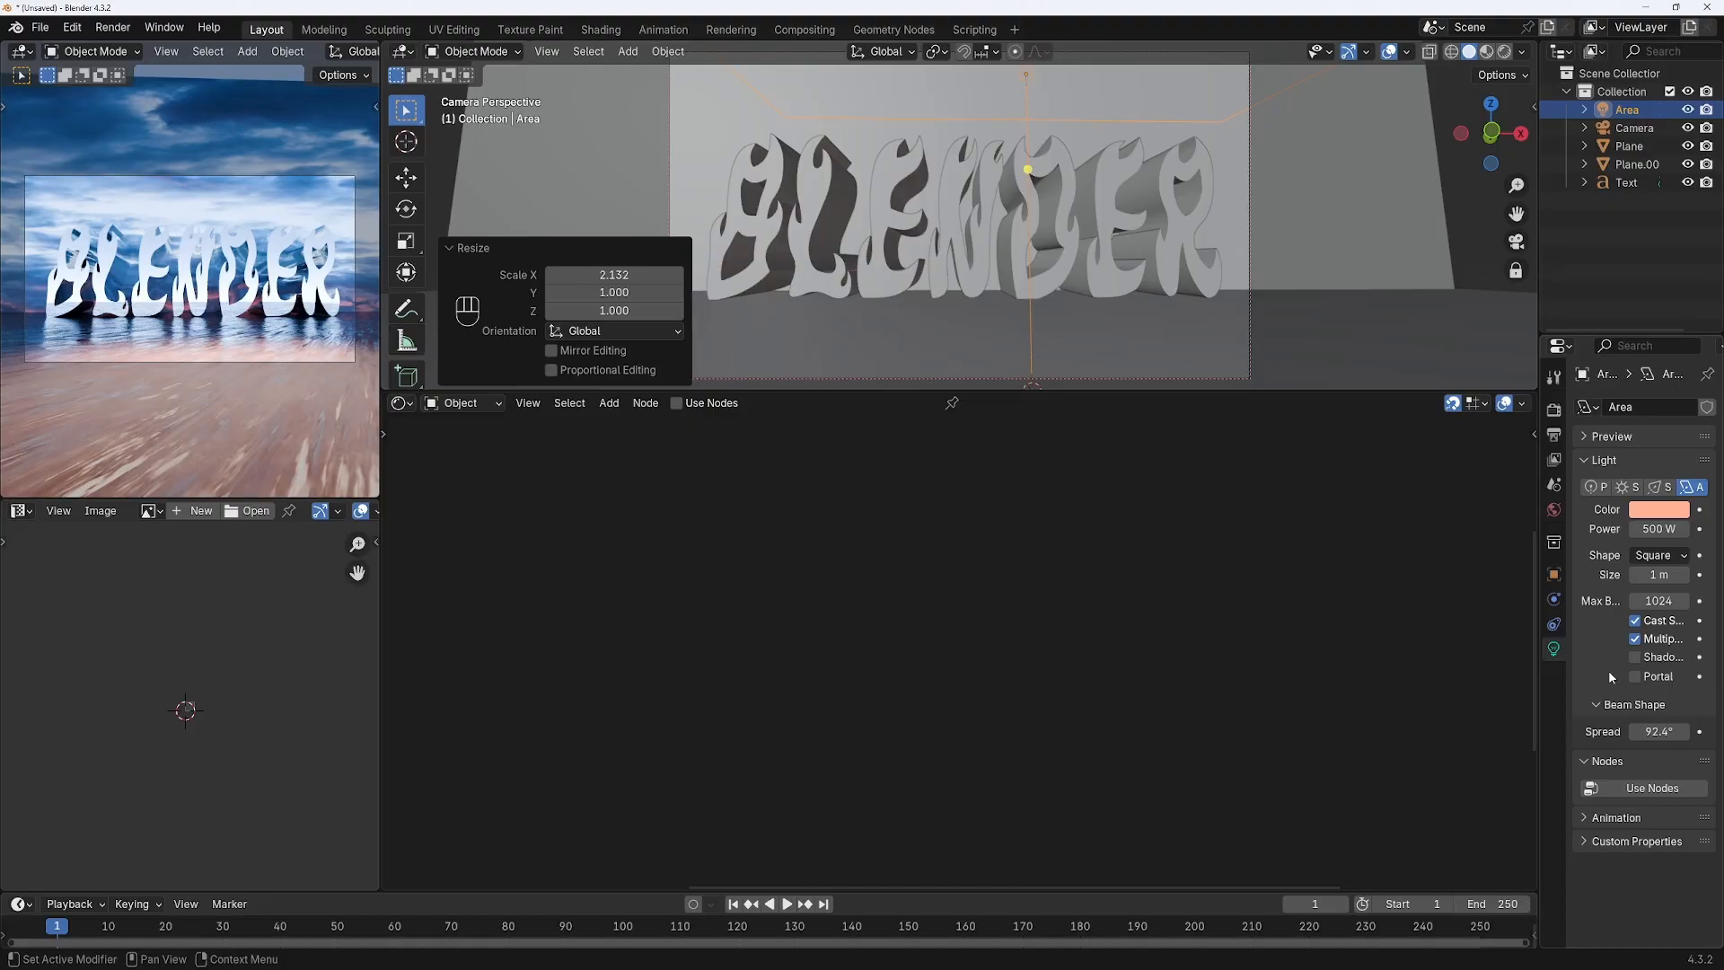
drag(1654, 575, 1684, 574)
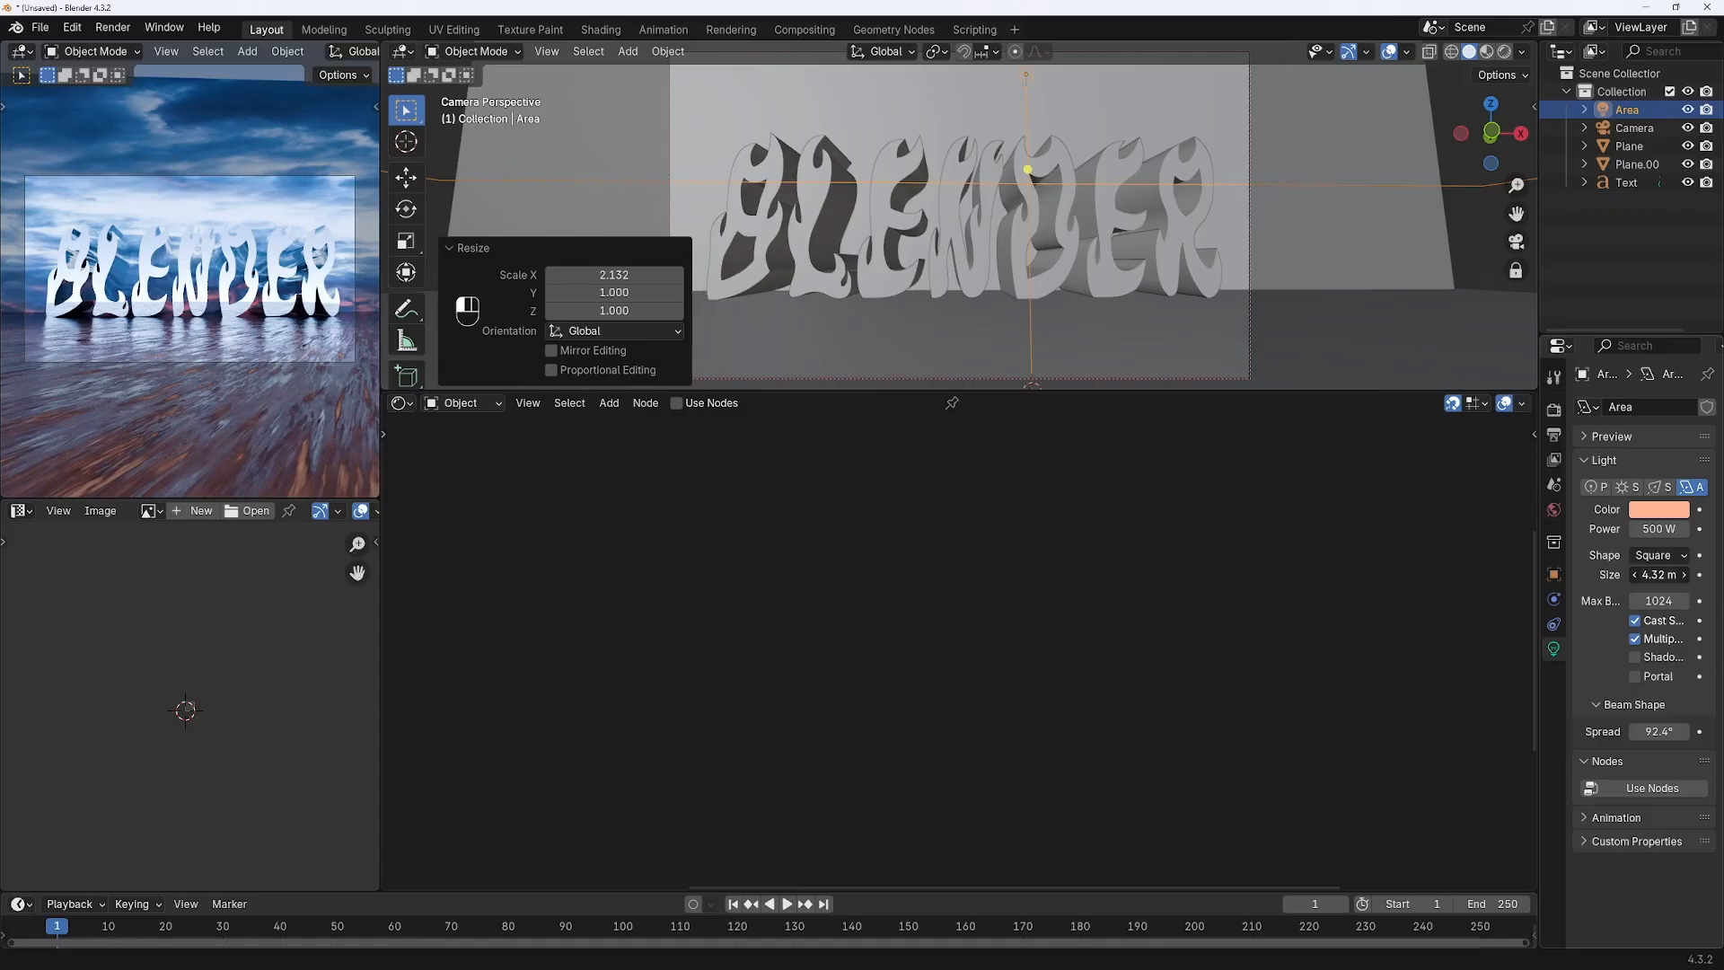
- Set the area light's size to 4.3 m and change its colour to the red-orange tone #FF6B46
click(1658, 574)
text(4.3)
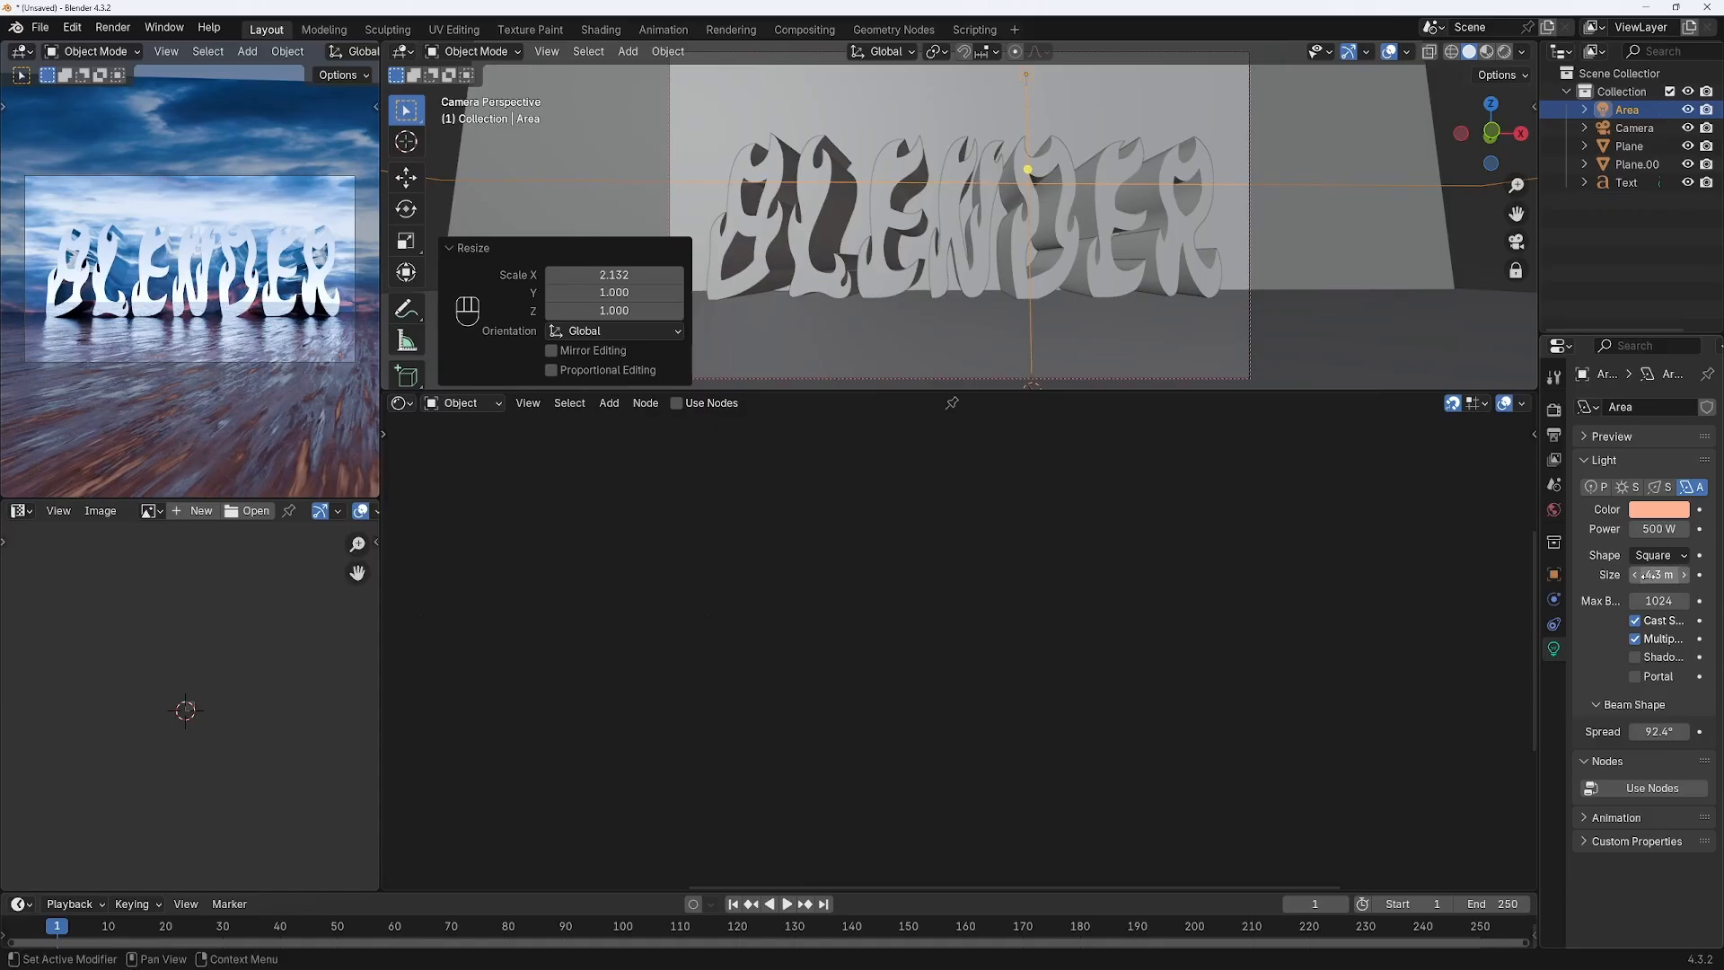
key(Return)
click(1658, 509)
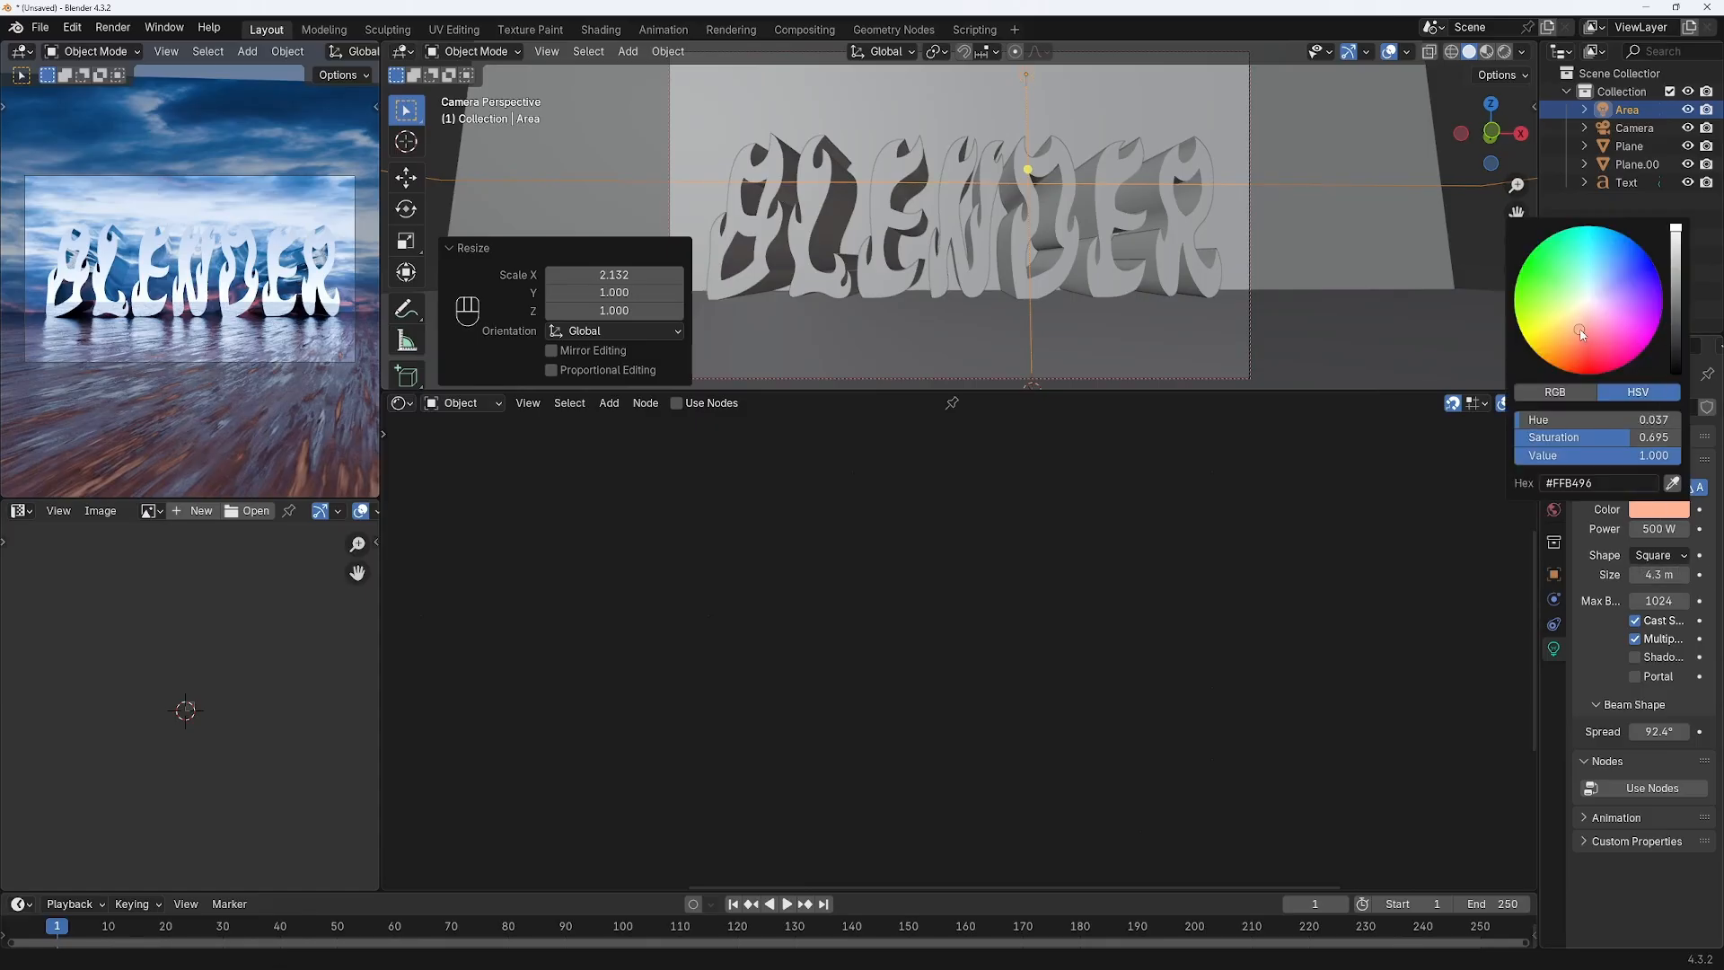
drag(1587, 334, 1577, 354)
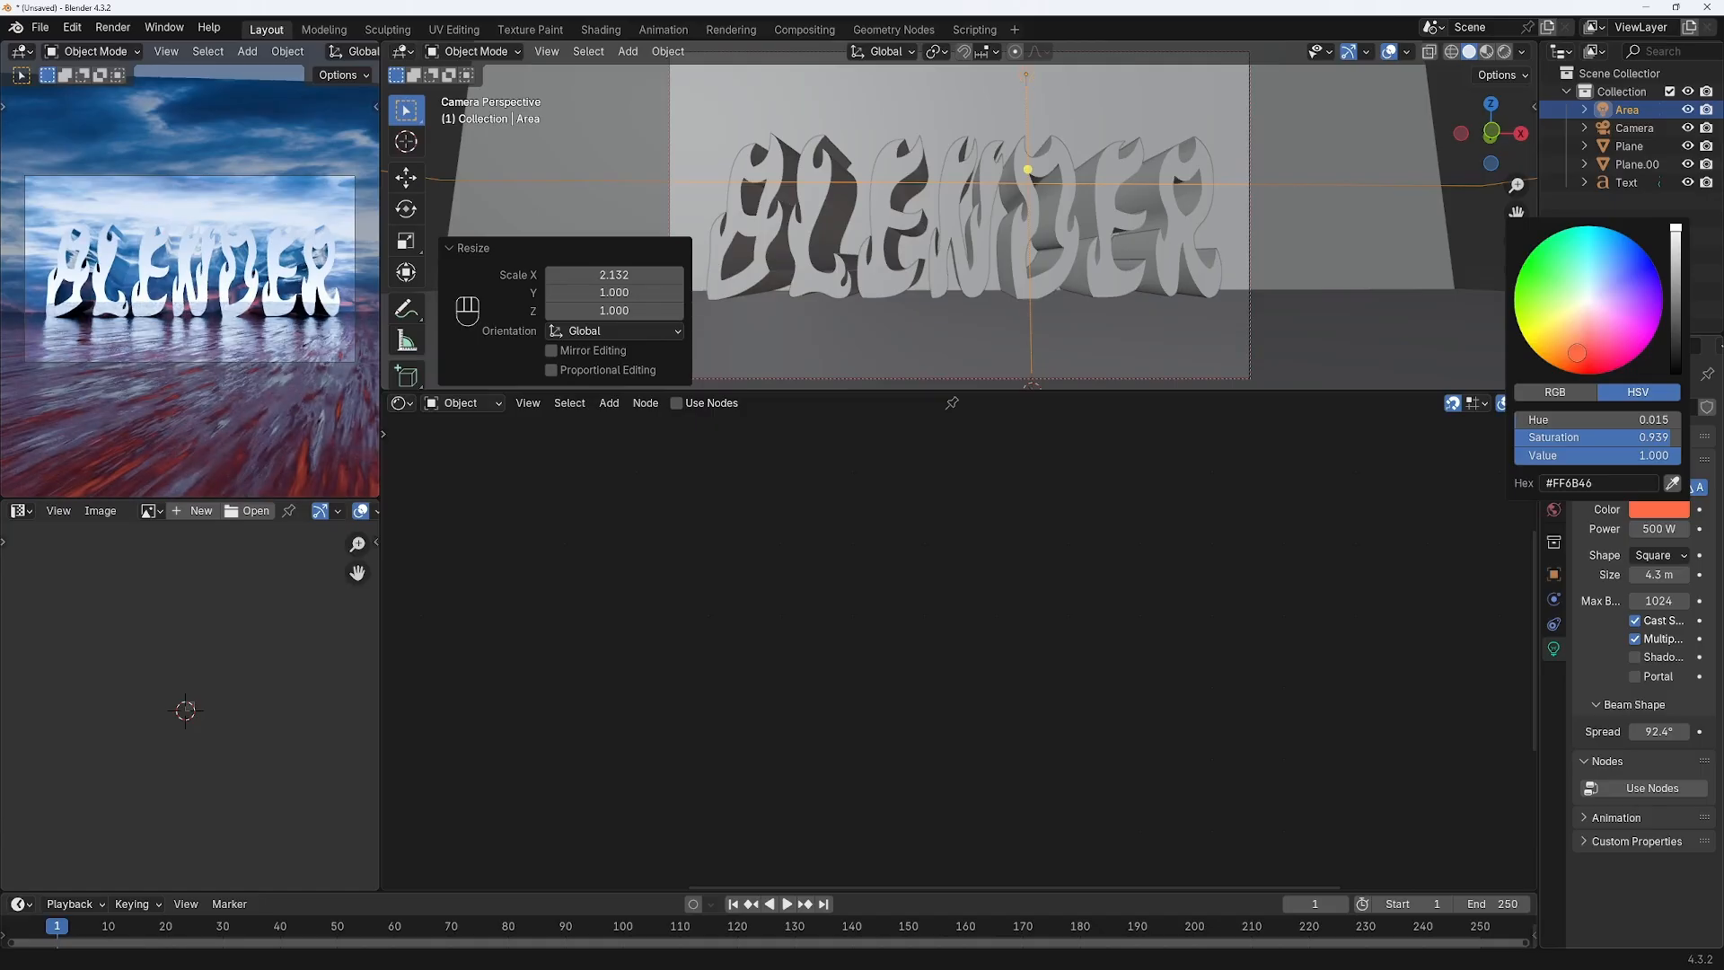
- Scale the BLENDER text by about 1.161 along Z and about 1.055 along X
click(928, 174)
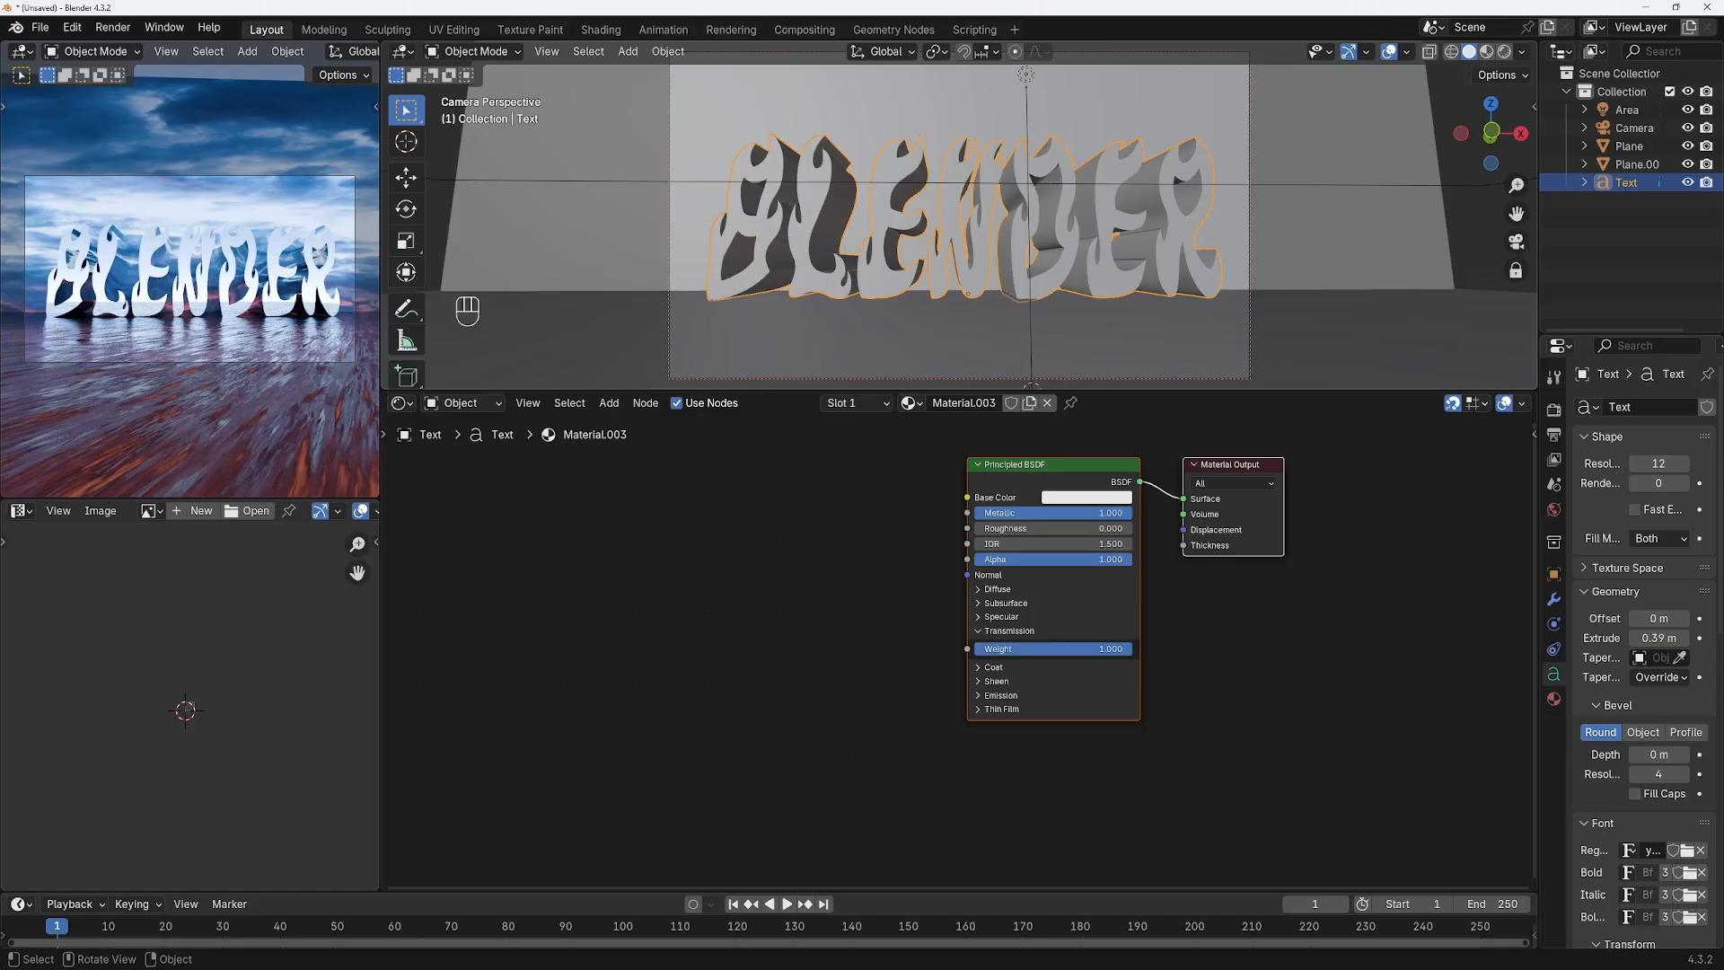
key(s)
key(z)
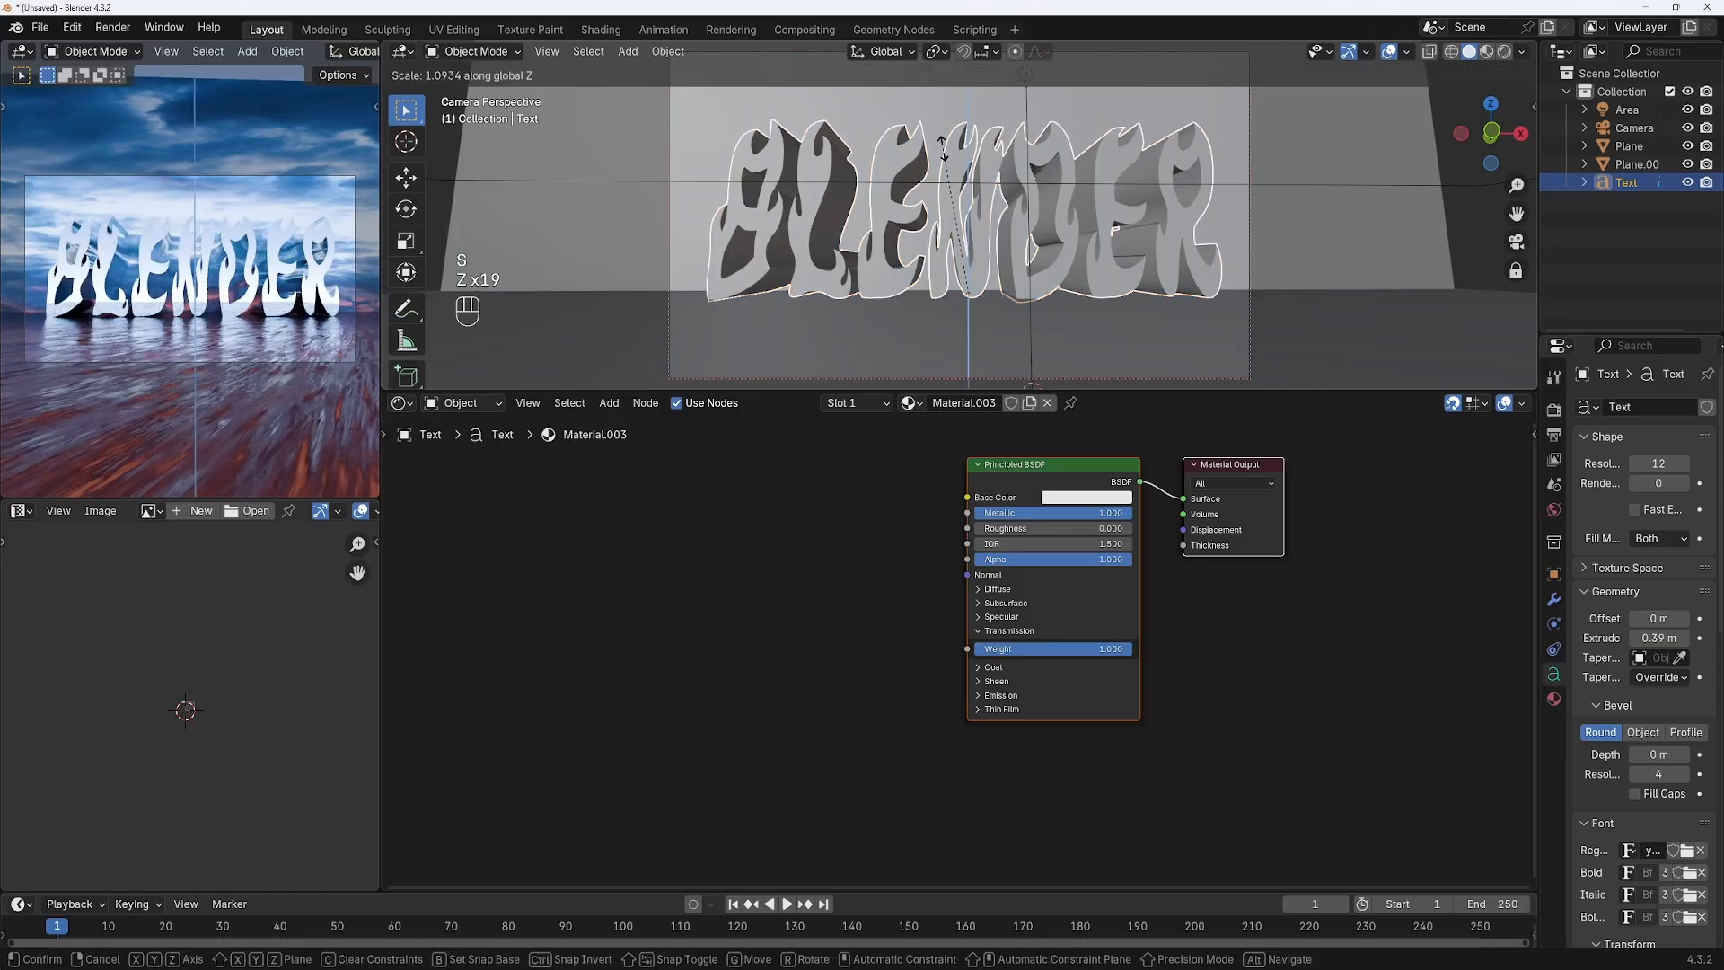
click(945, 163)
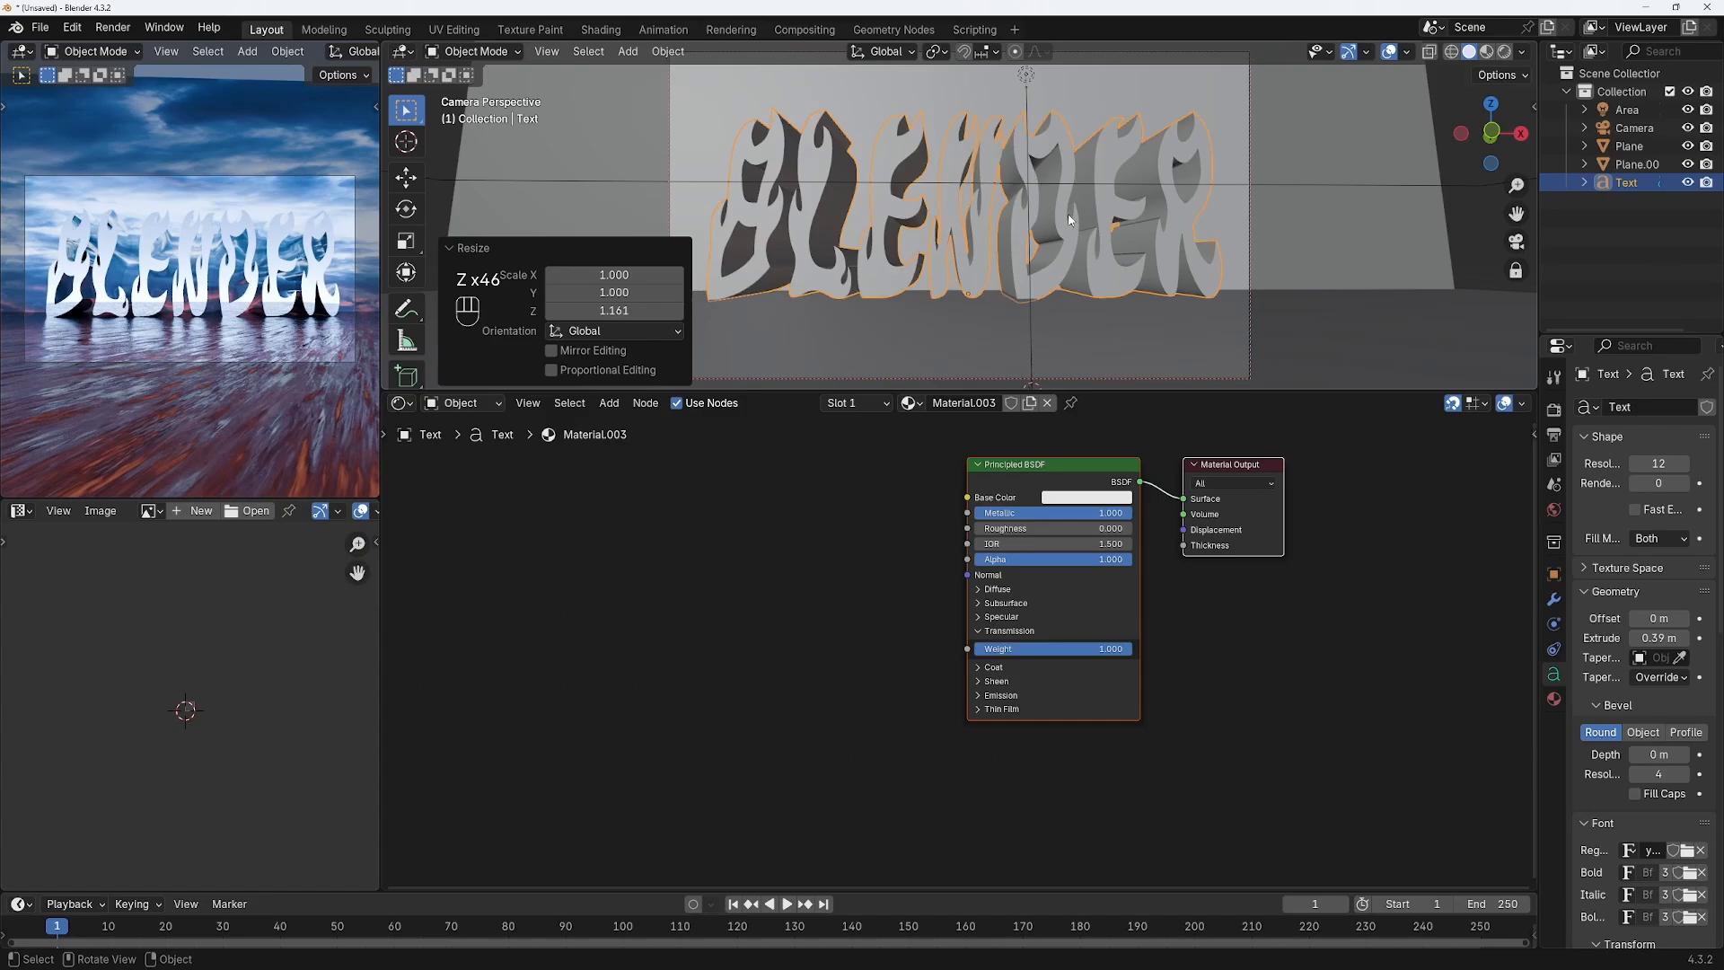
key(s)
key(x)
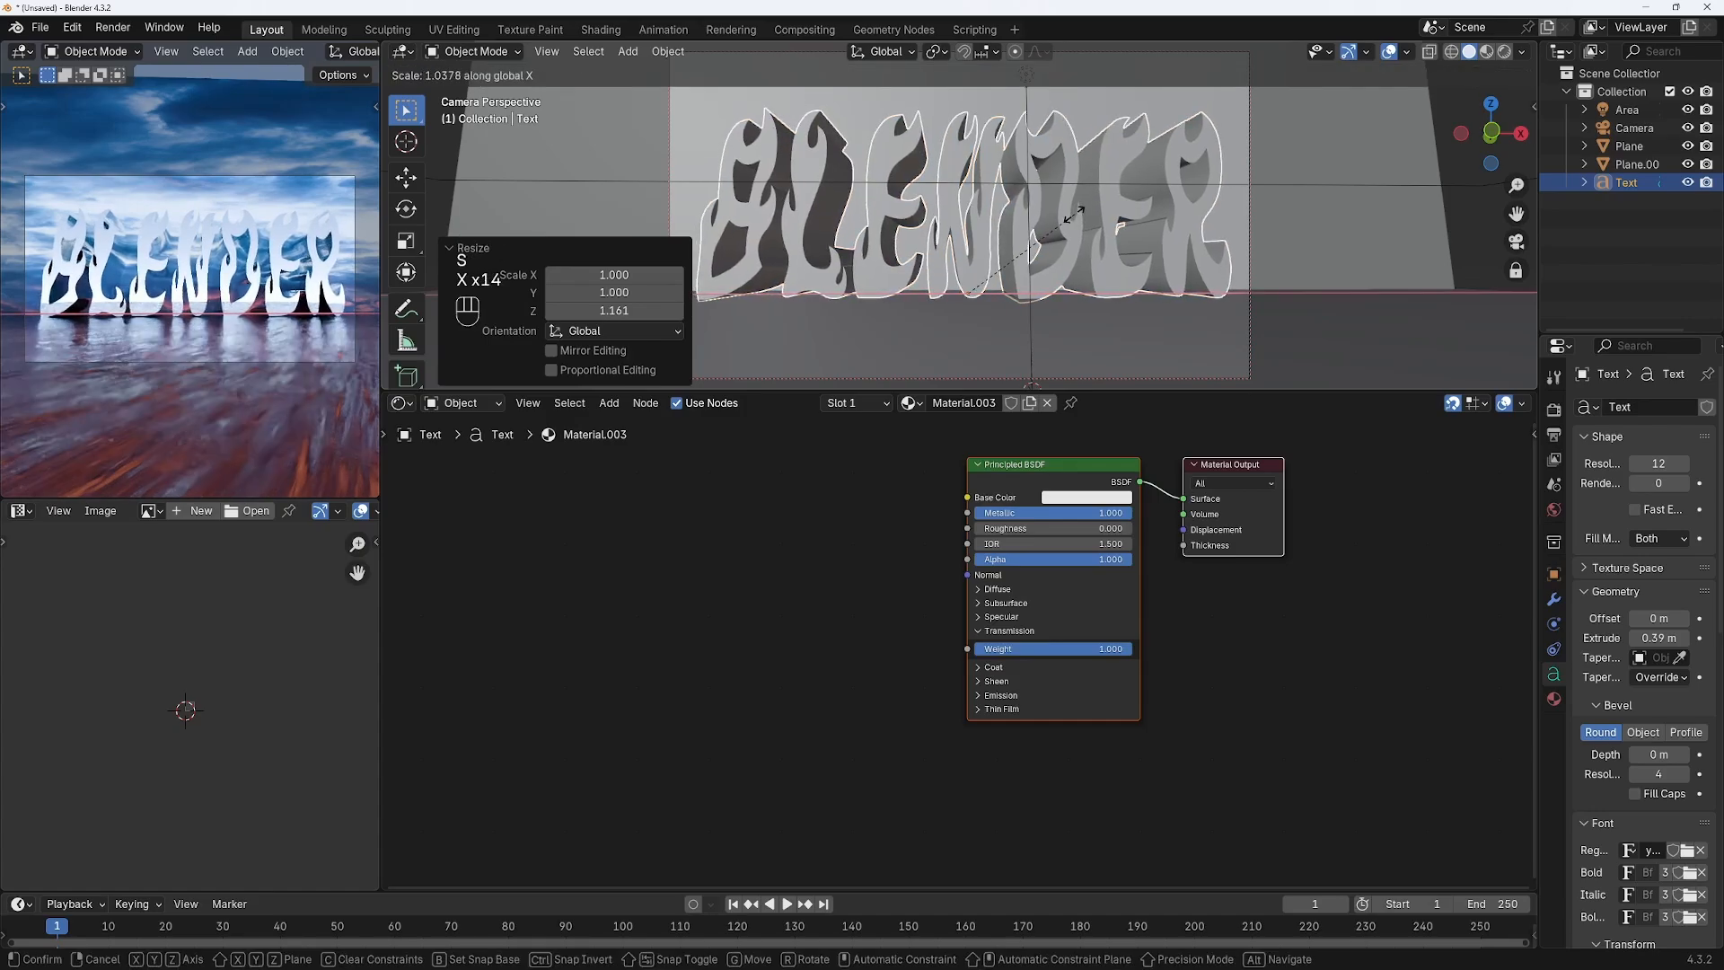
click(1076, 213)
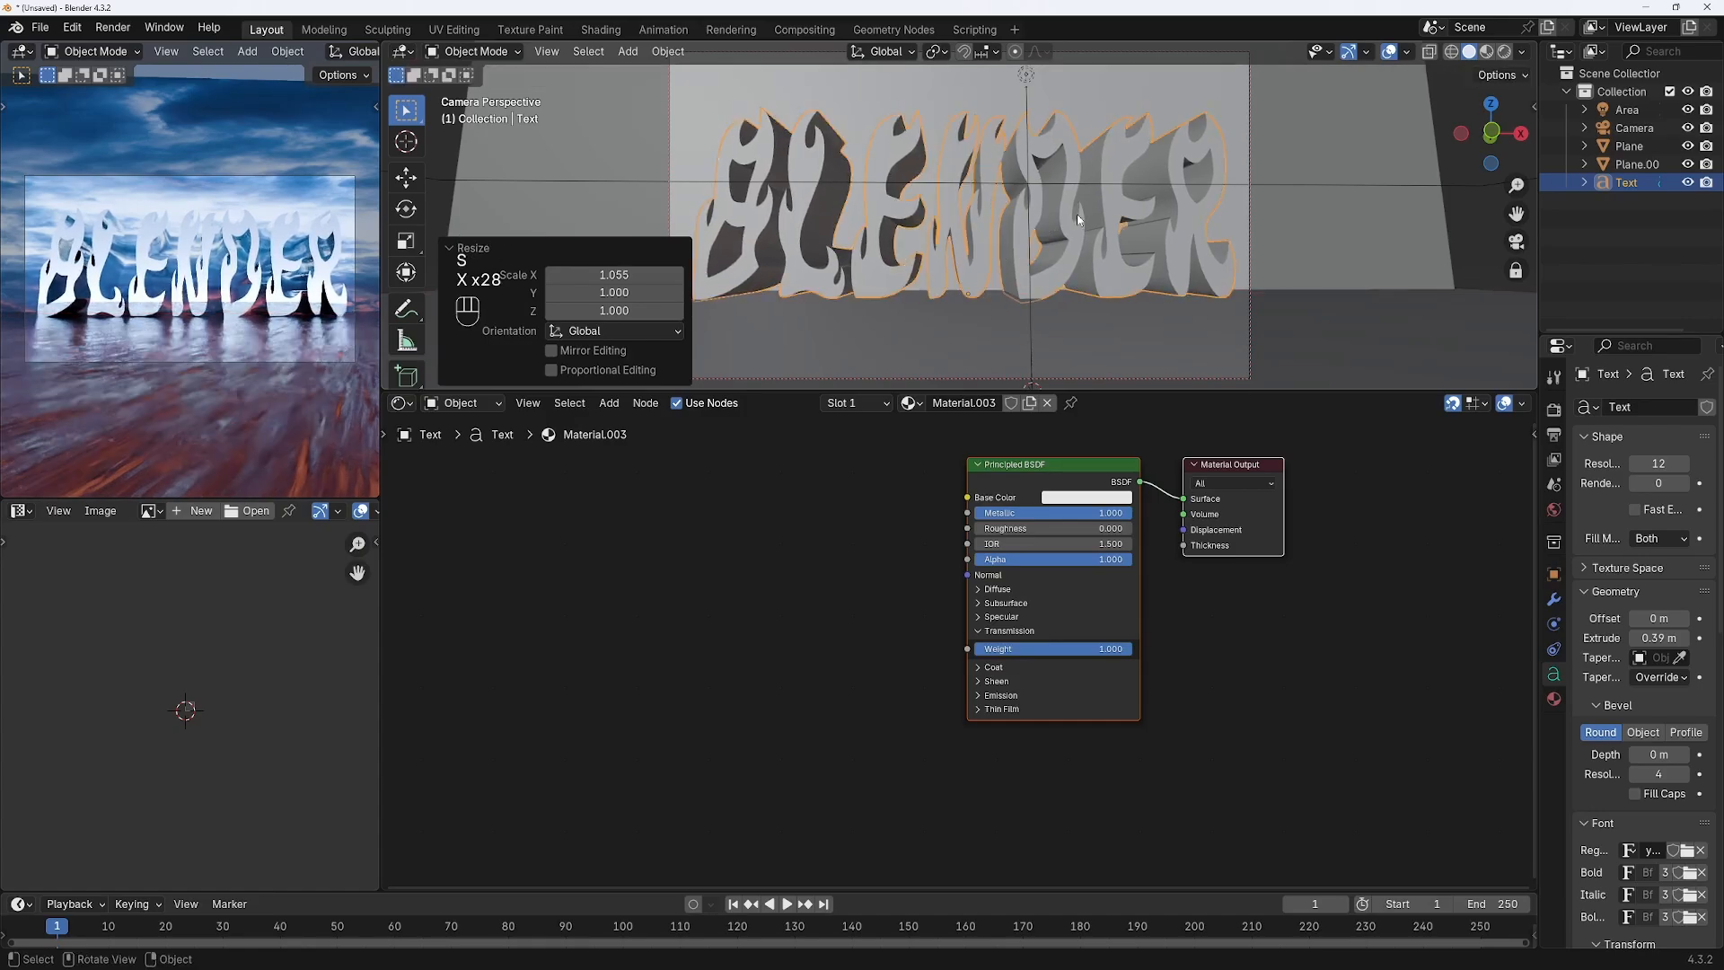
- Render the scene as a still image and fit the whole render result in its window
click(123, 29)
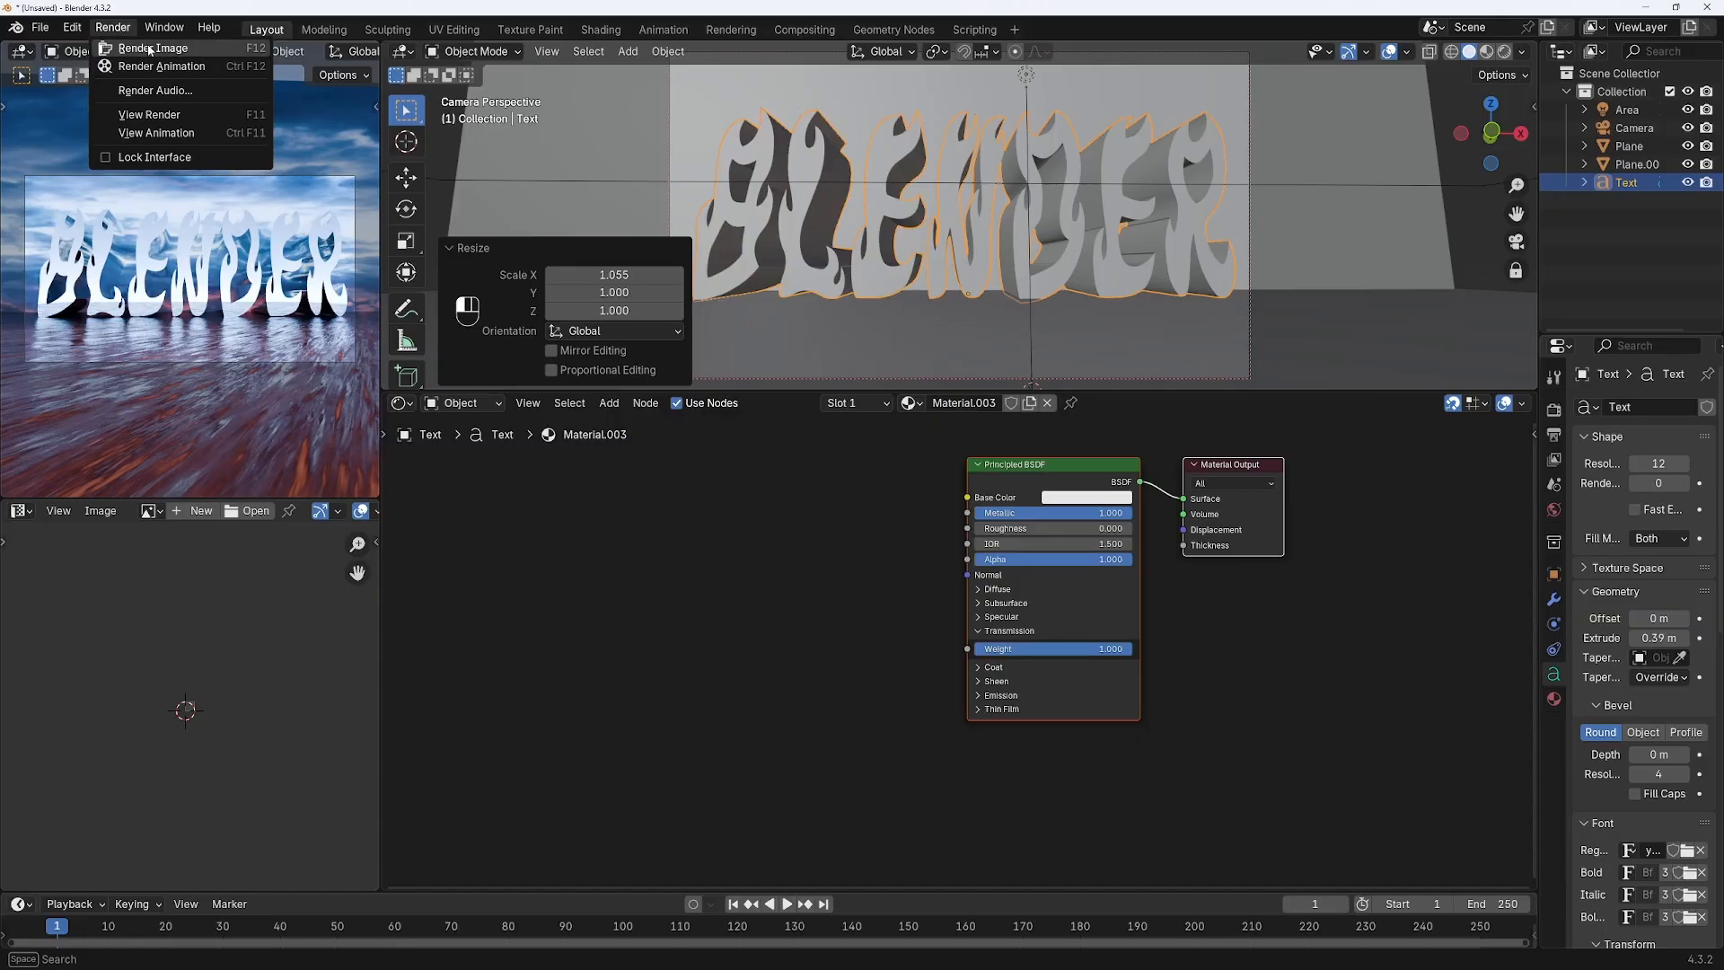
click(149, 45)
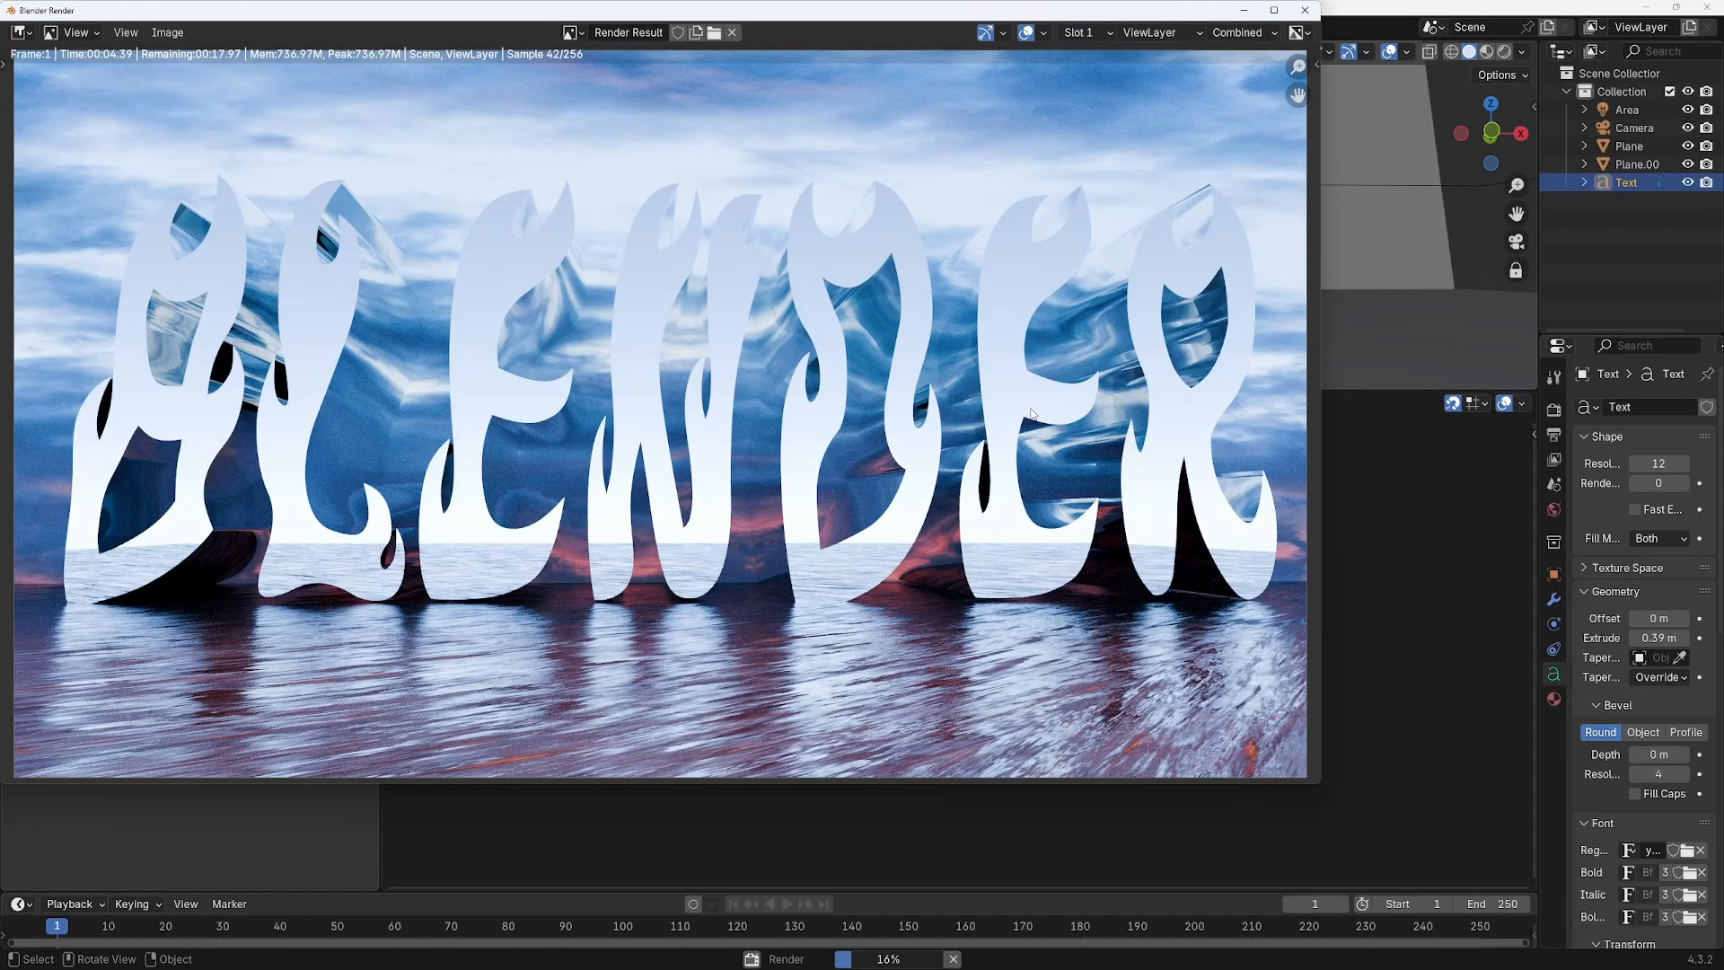
scroll(1031, 413, up, 1)
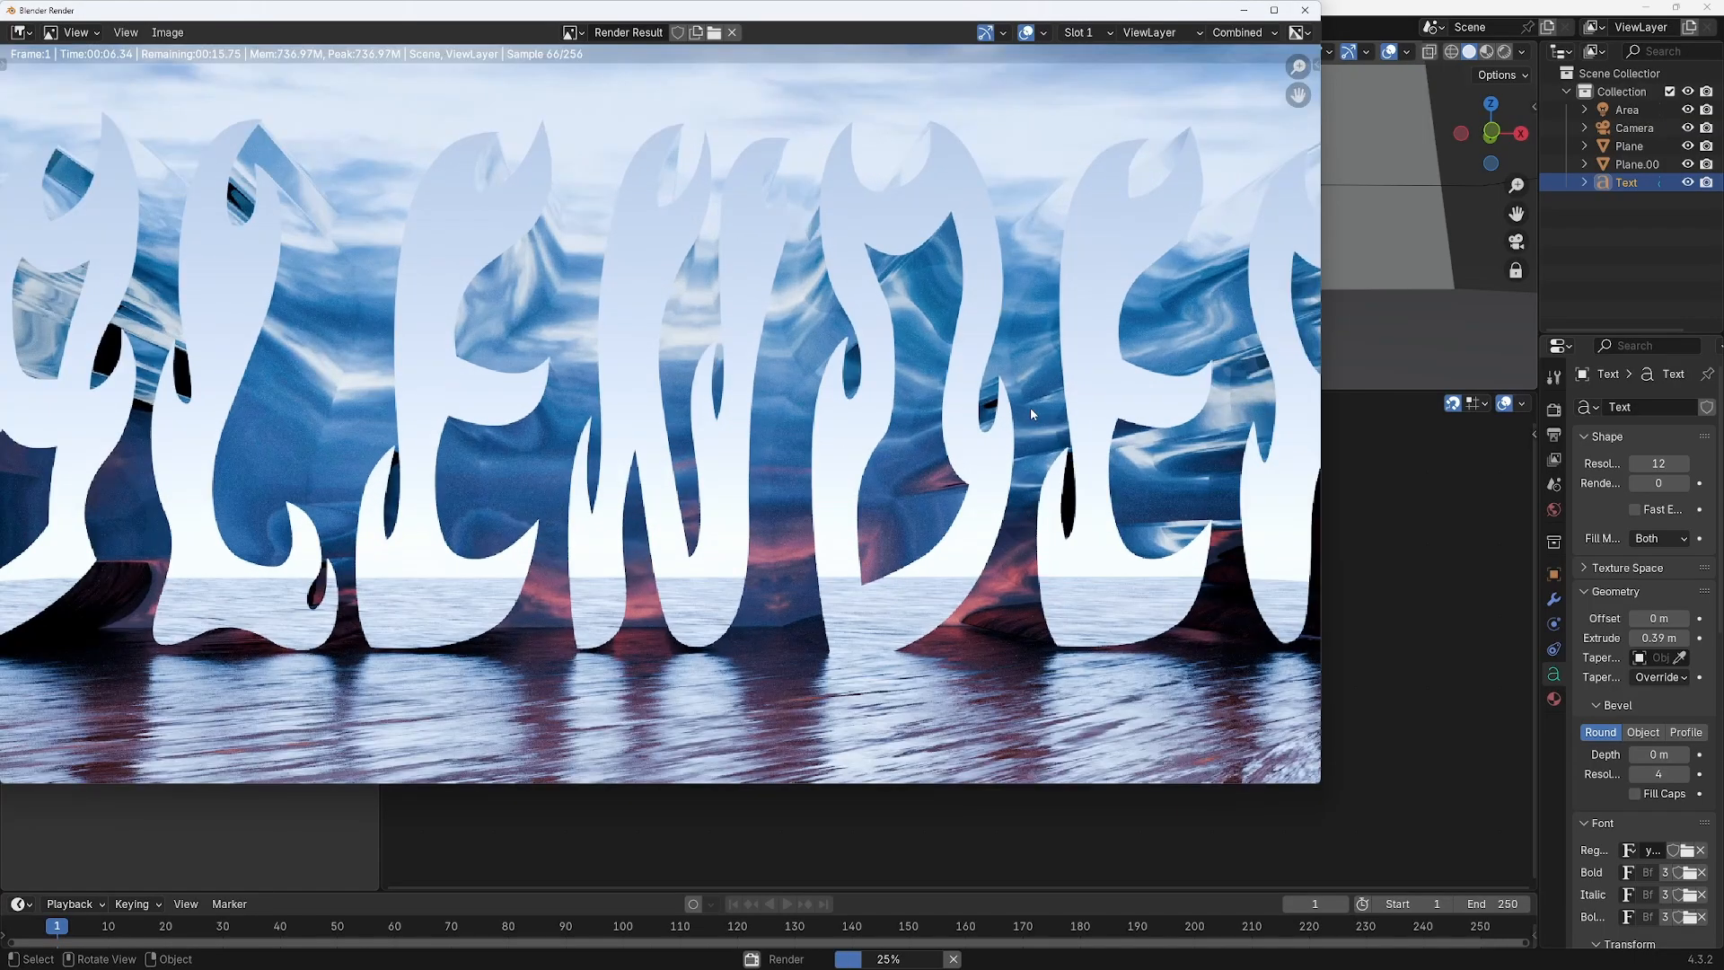
key(Home)
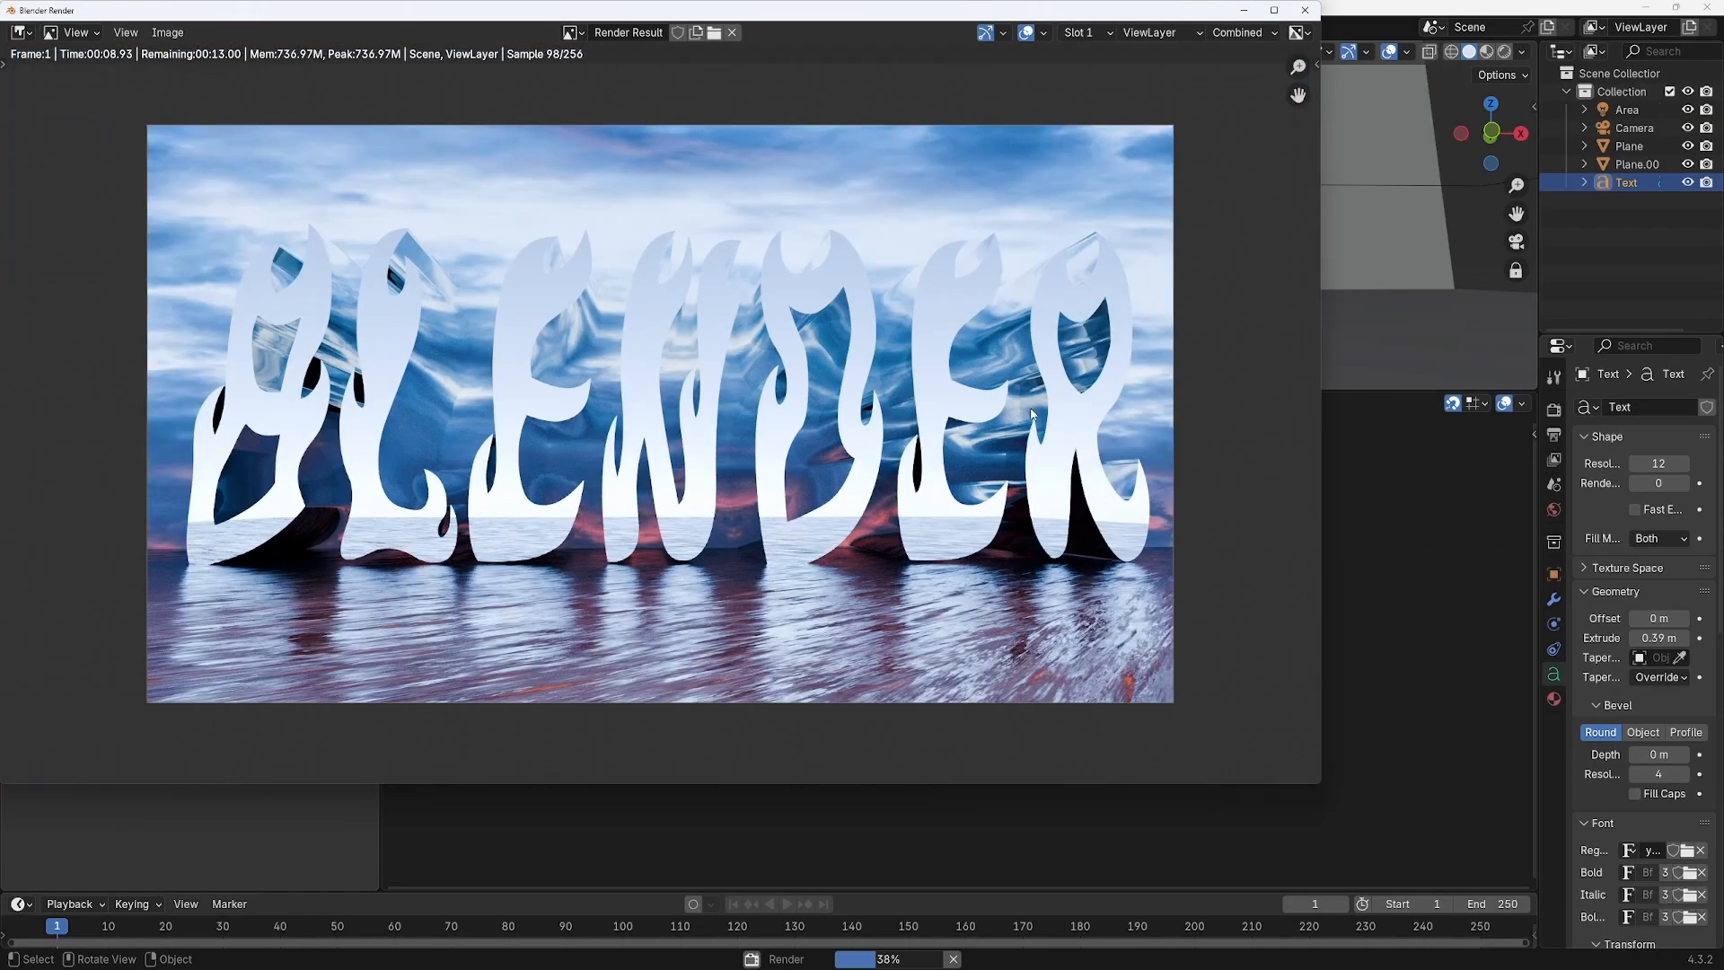